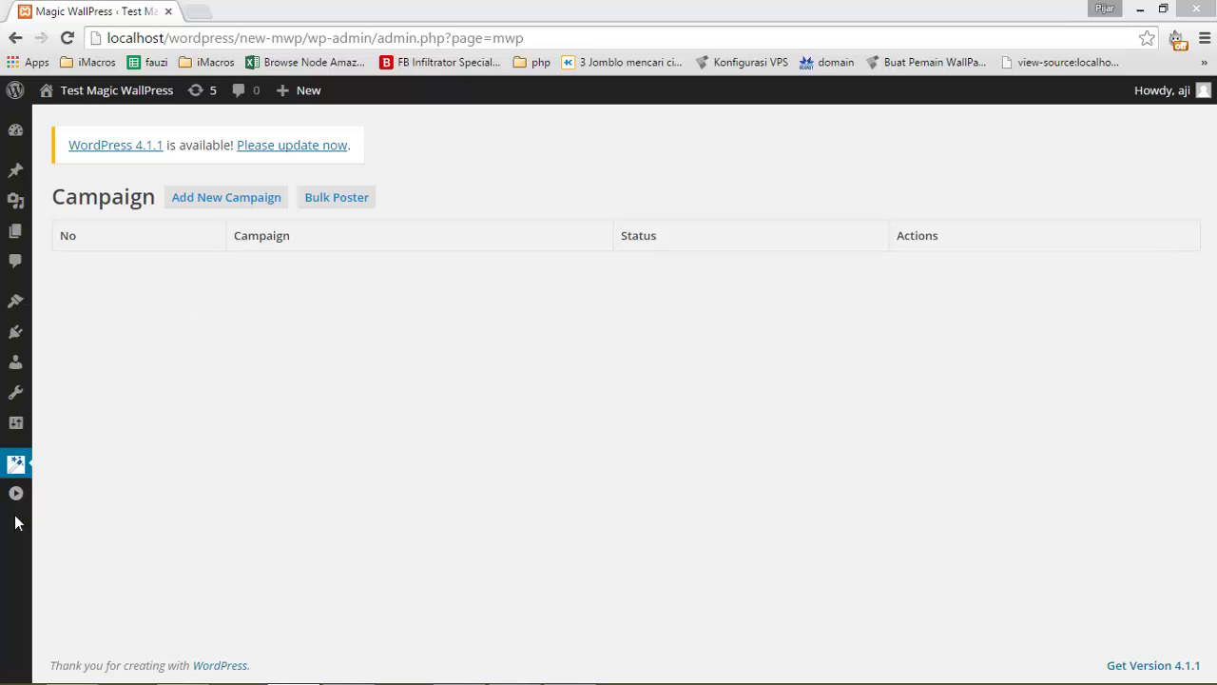
mouse_move(16, 475)
mouse_move(161, 205)
mouse_down()
mouse_move(52, 203)
mouse_move(157, 209)
mouse_up()
click(84, 204)
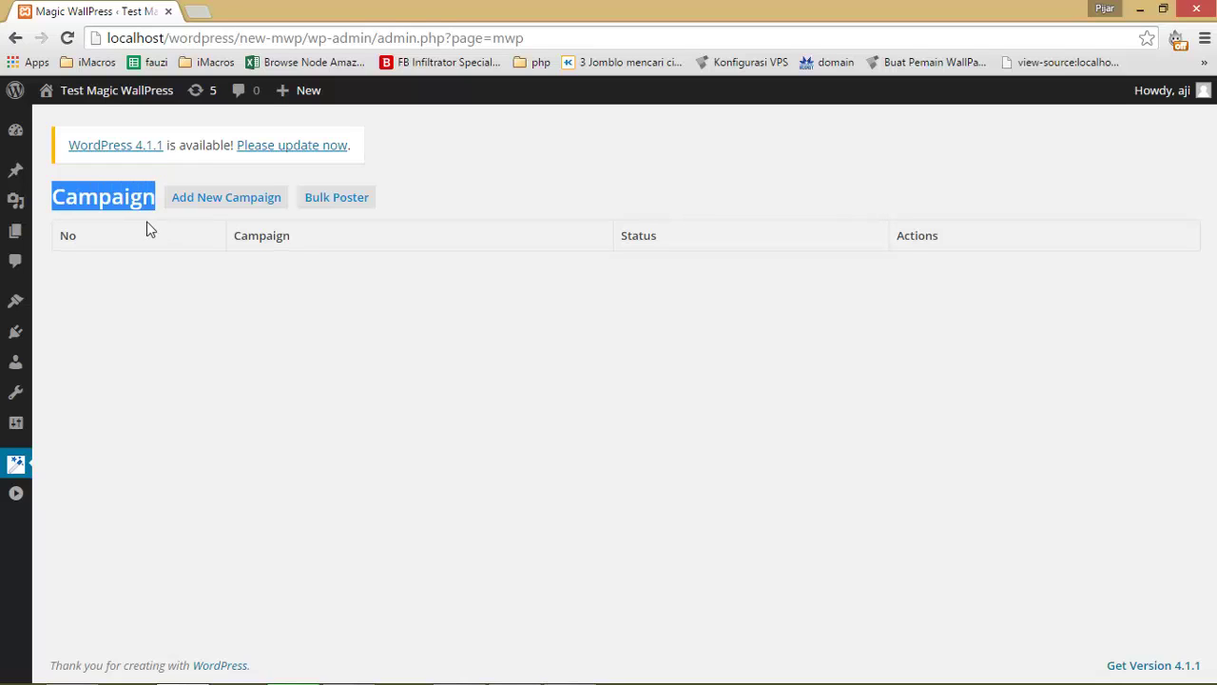
click(187, 305)
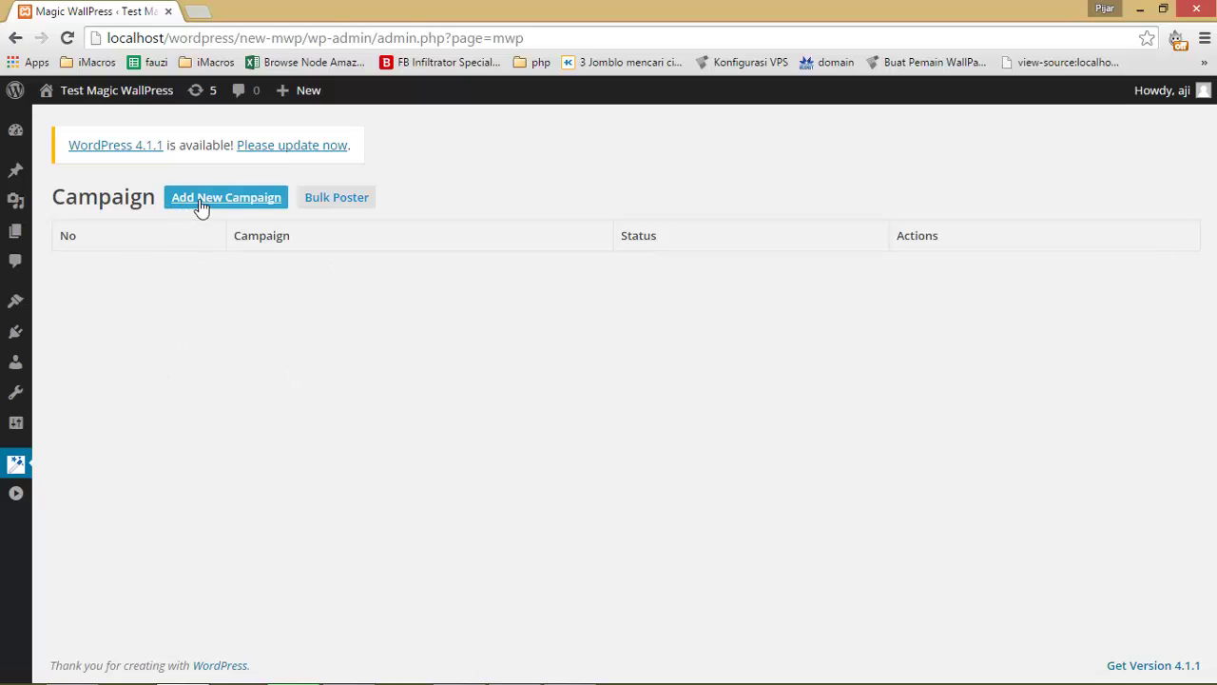
Start a new campaign and look over the fields of its editor form
click(239, 209)
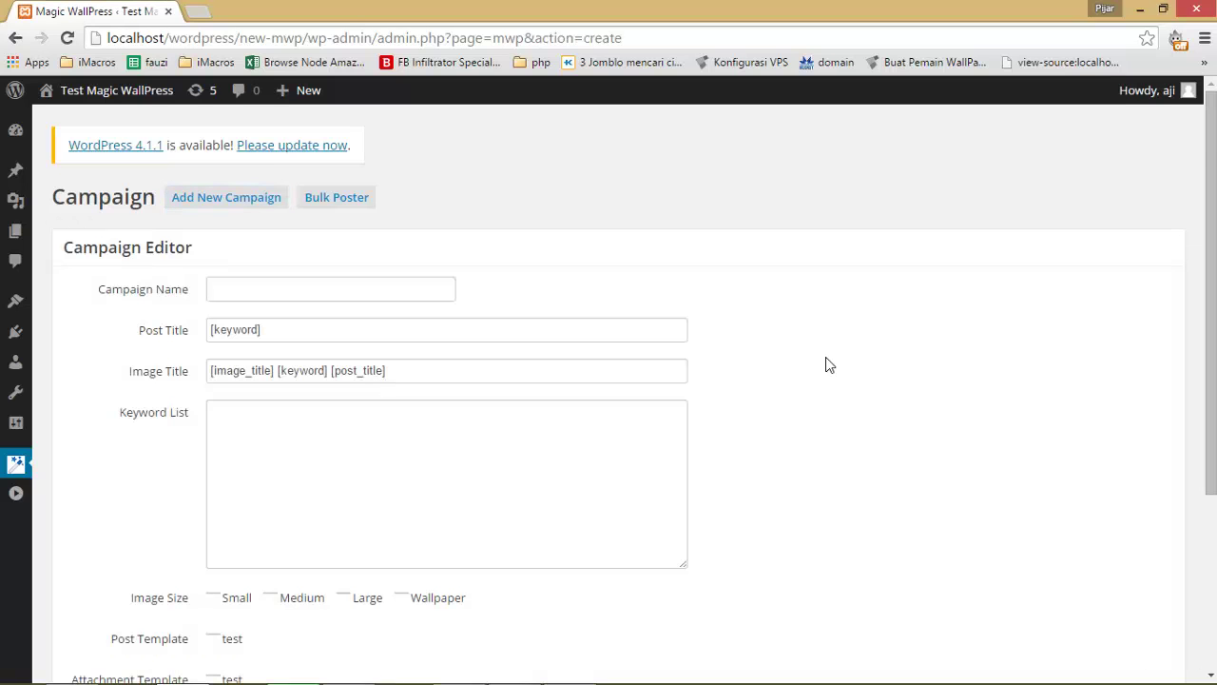
scroll(825, 360, down, 3)
scroll(799, 366, up, 3)
scroll(666, 375, down, 3)
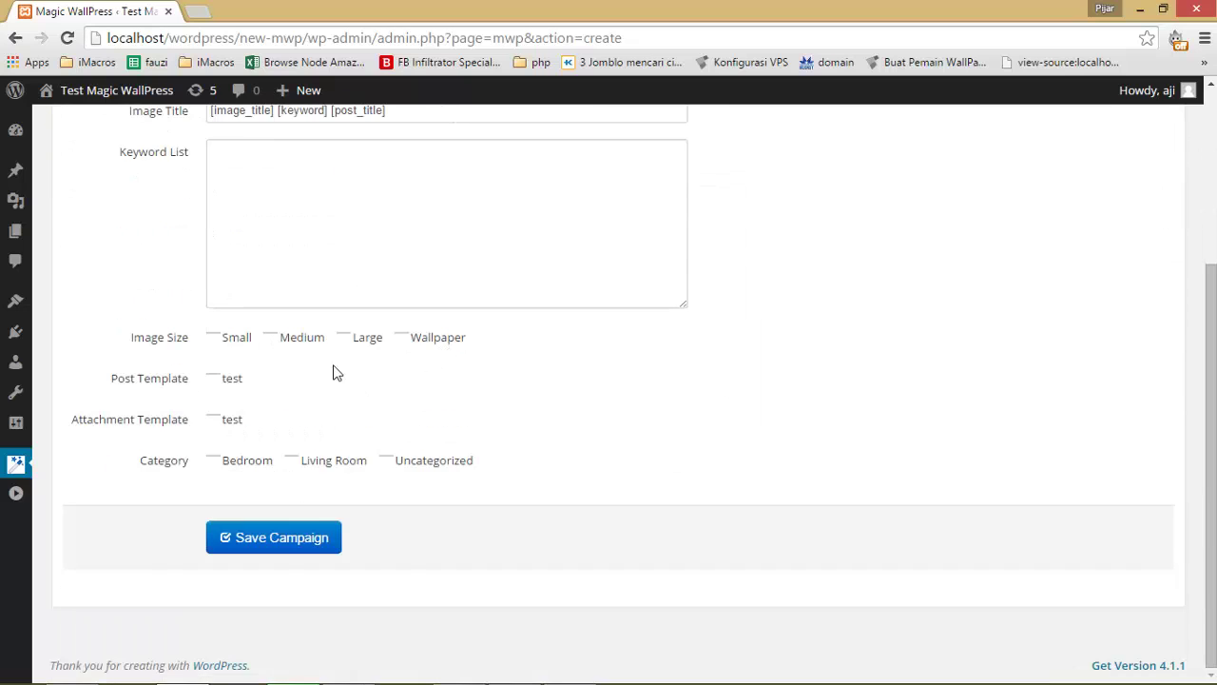
scroll(266, 480, up, 3)
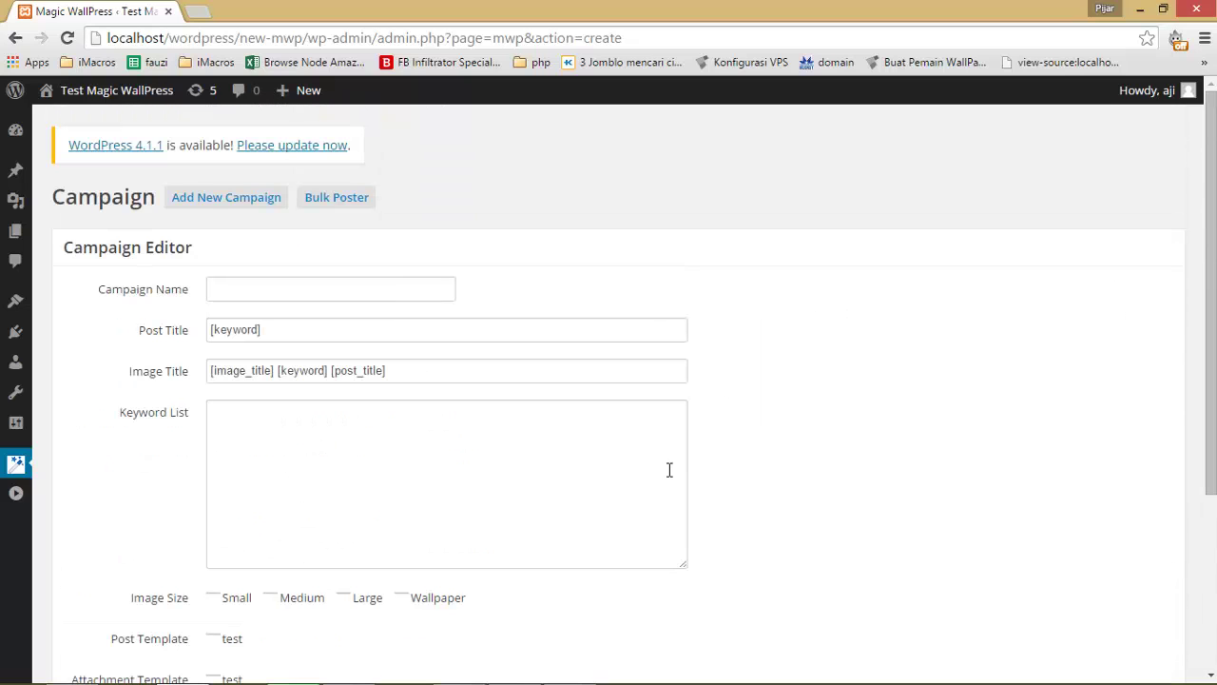
Name the campaign "bedroom"
click(236, 290)
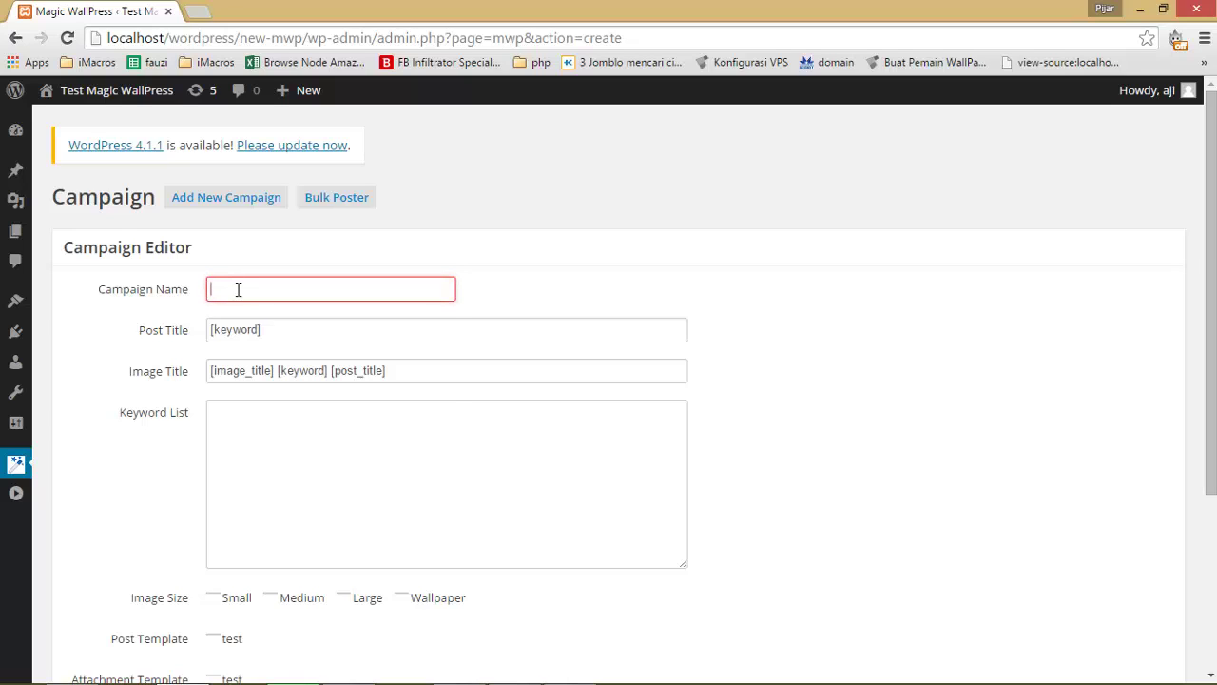
text(be)
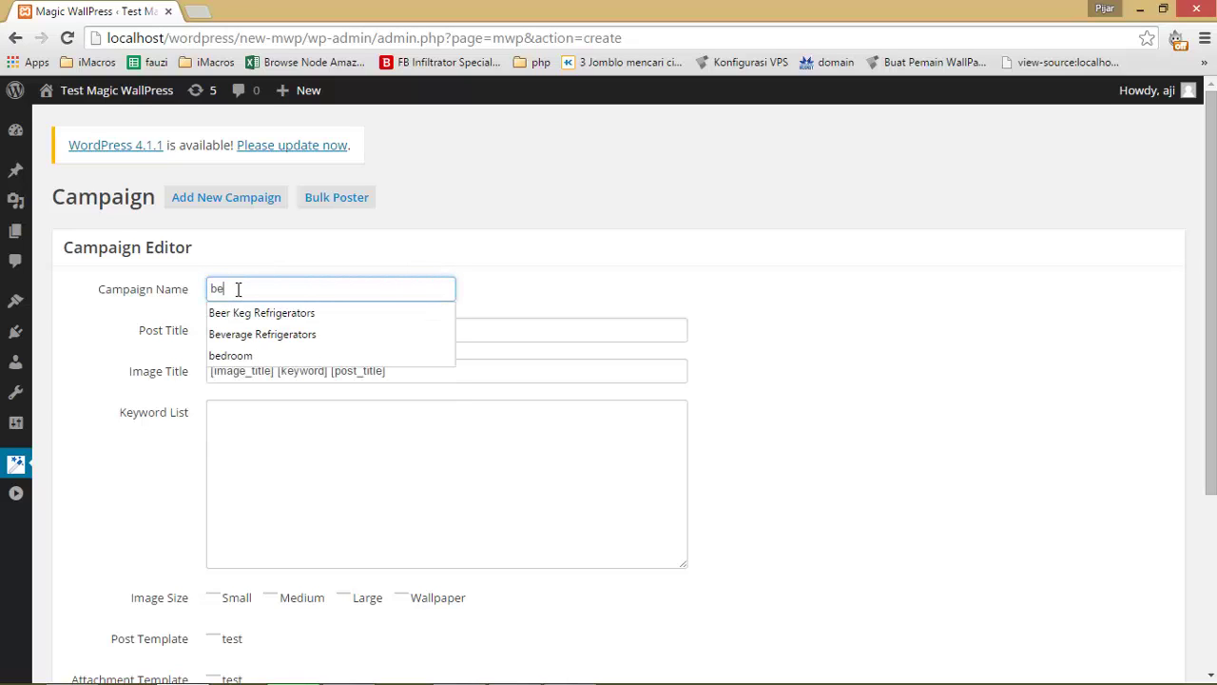
key(Down)
key(Down)
key(Down)
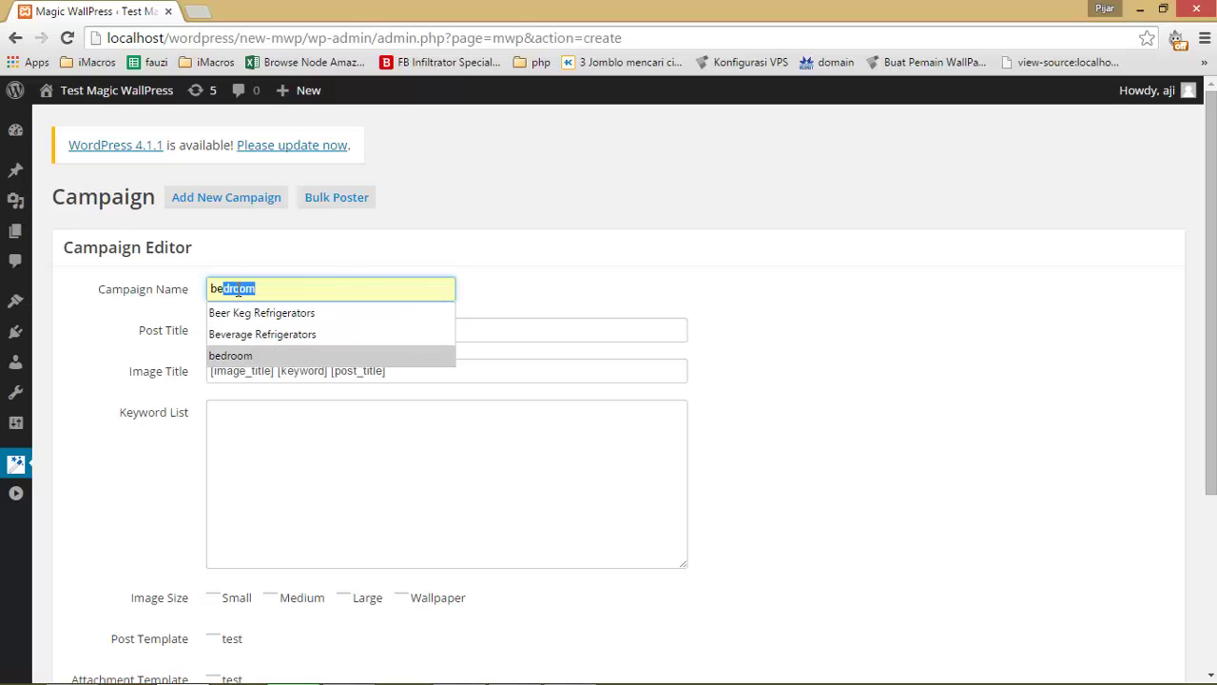
key(Return)
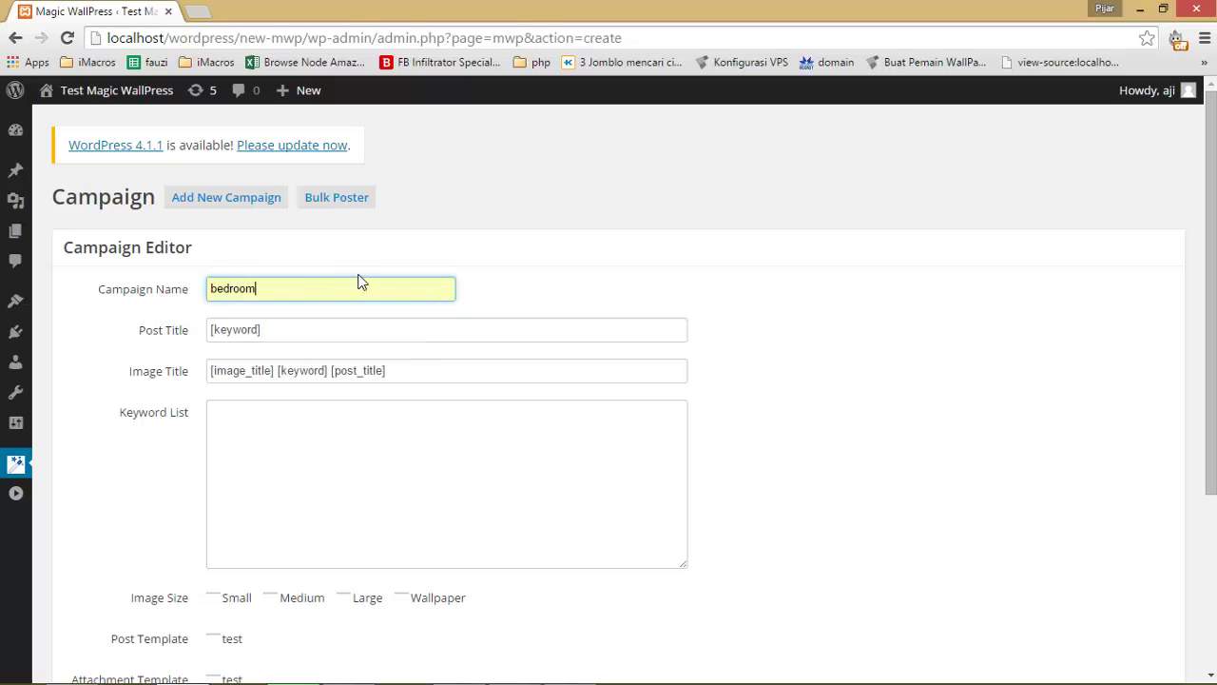
middle_click(672, 253)
scroll(665, 271, down, 1)
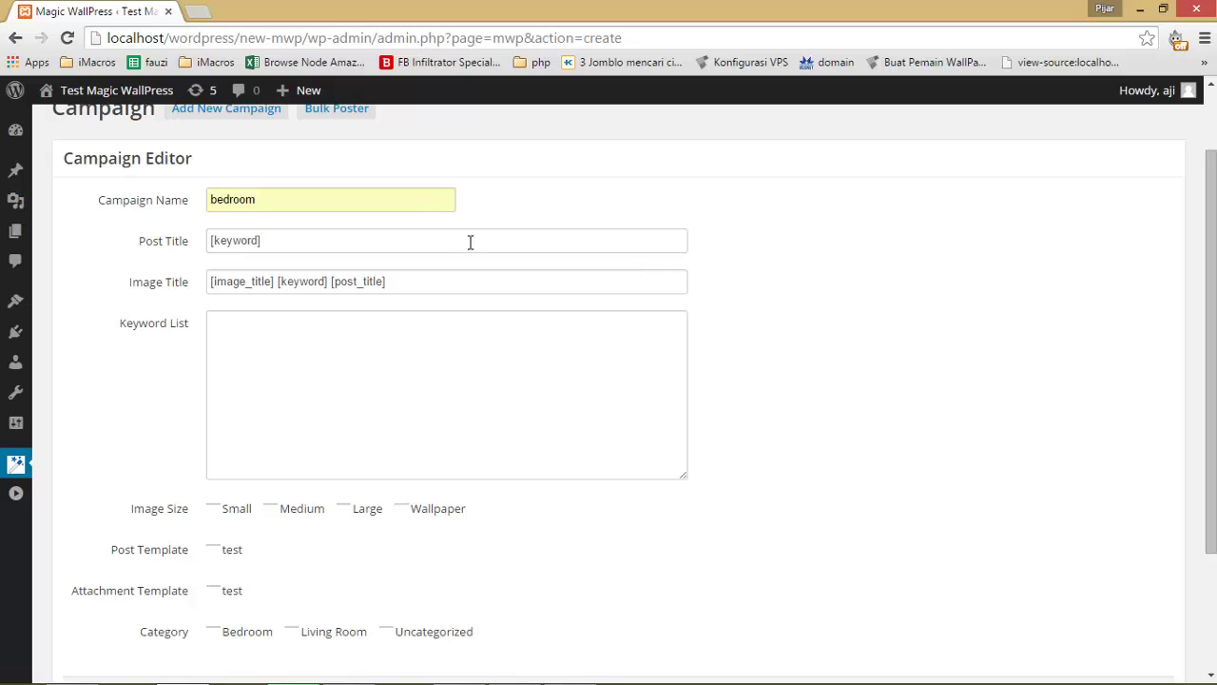
click(296, 249)
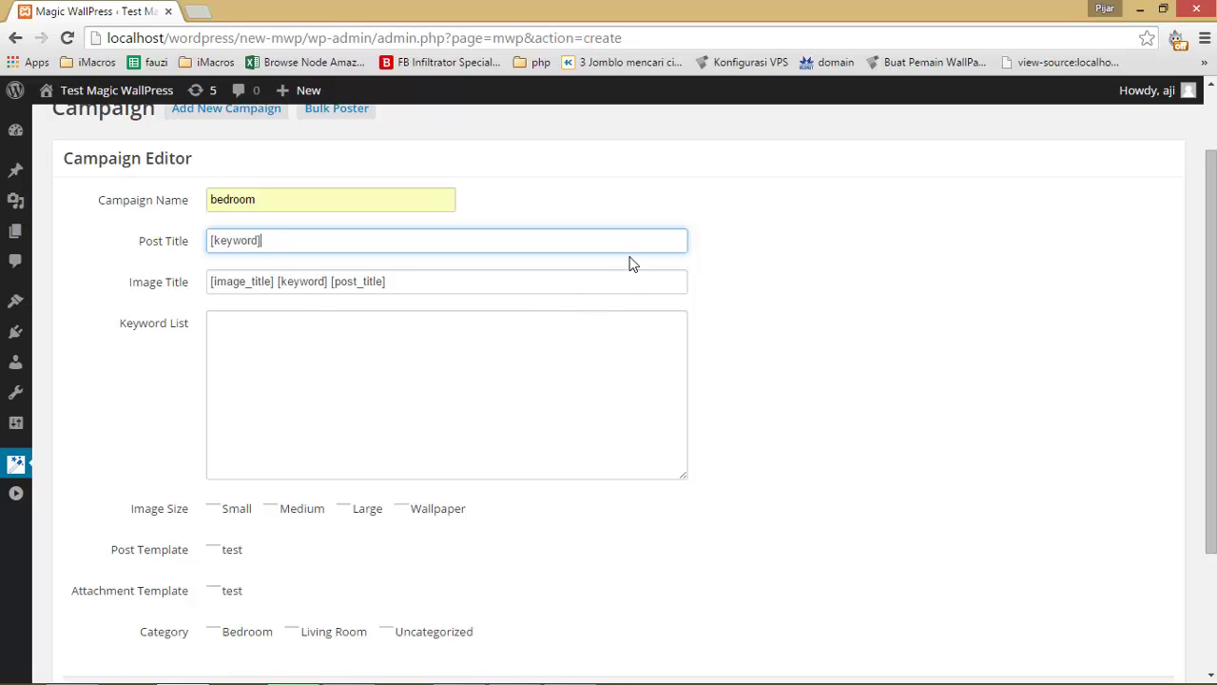
click(281, 248)
drag(281, 248, 189, 246)
click(233, 246)
drag(212, 240, 262, 243)
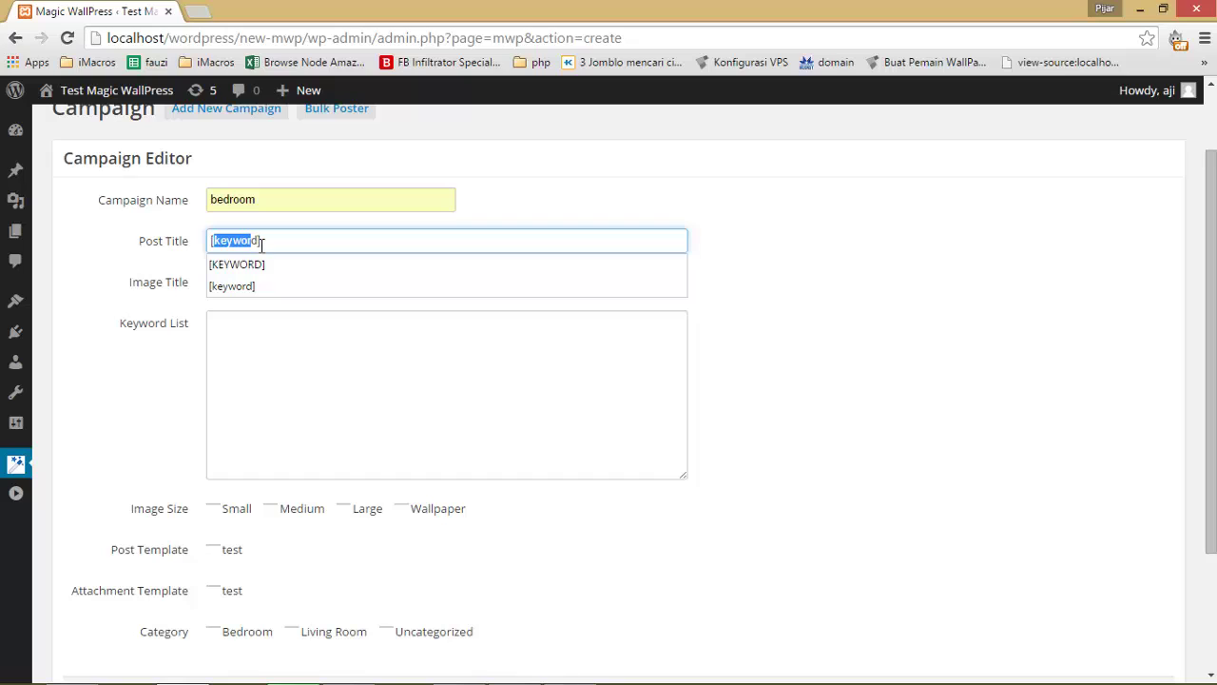
click(523, 199)
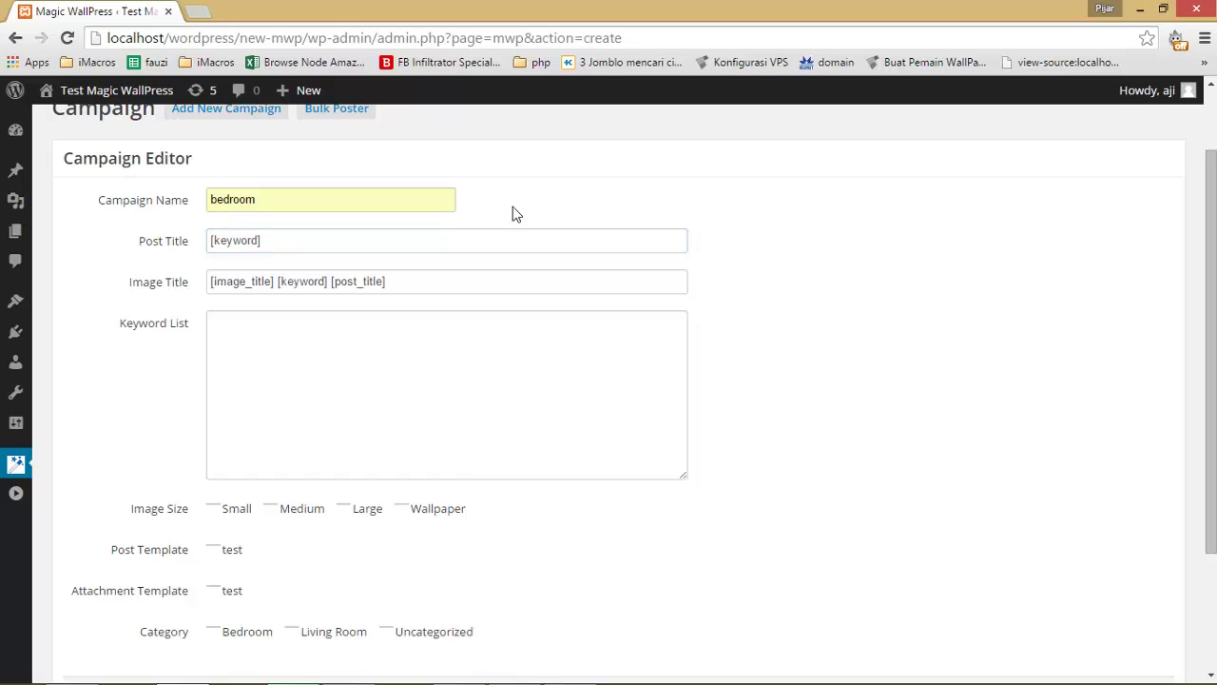
Replace the post title with the previously used spintax template beginning "{{The Most |The | }{Elegant|Stylish|Awesome|Amazing|Brilliant|Incredible}"
click(287, 245)
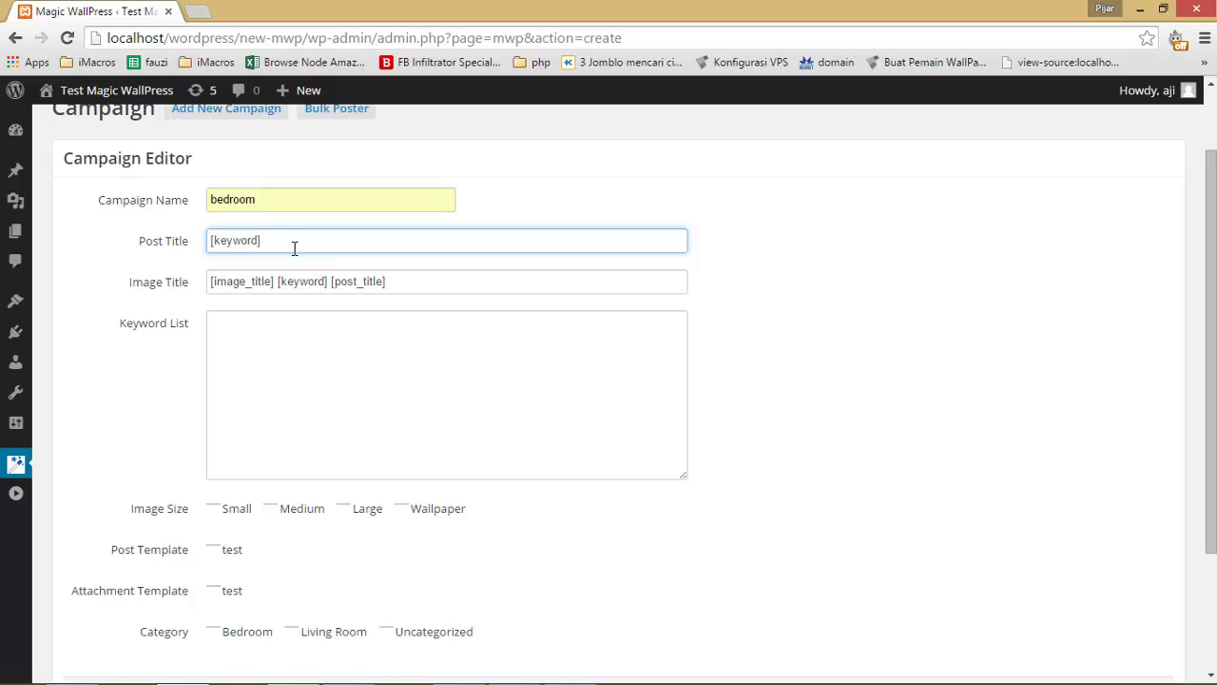
click(294, 247)
drag(272, 247, 195, 244)
key(BackSpace)
click(273, 245)
click(291, 265)
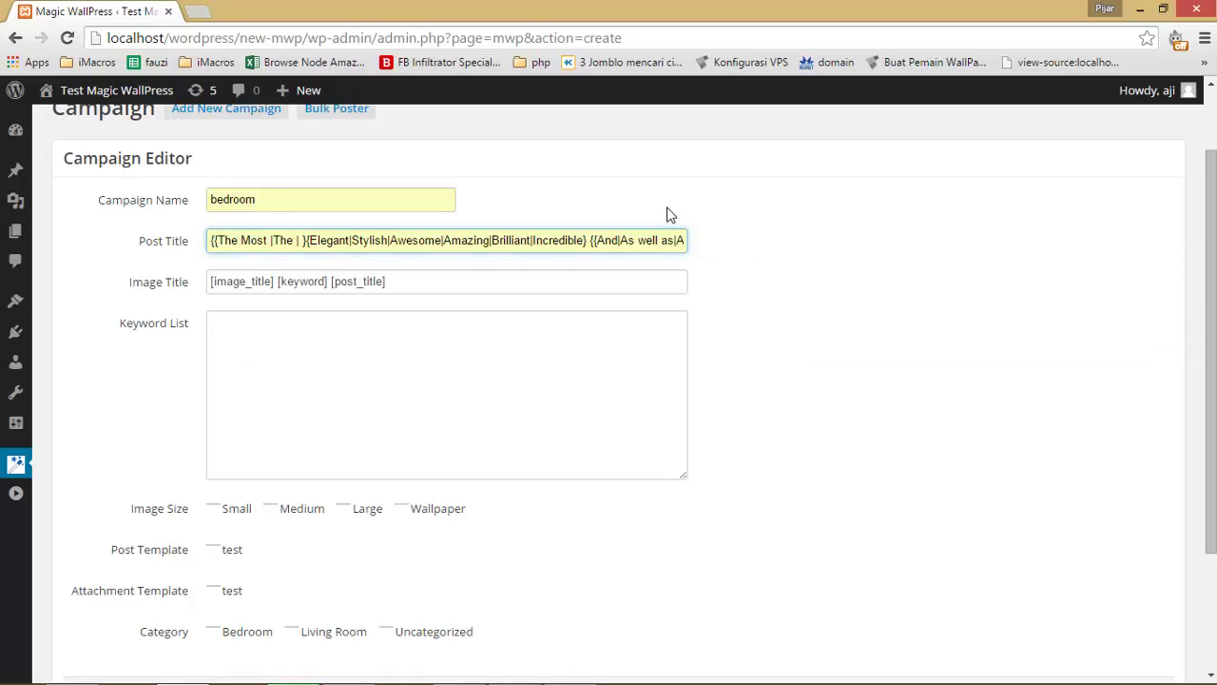
mouse_move(502, 242)
mouse_down()
mouse_move(720, 257)
mouse_move(483, 242)
mouse_up()
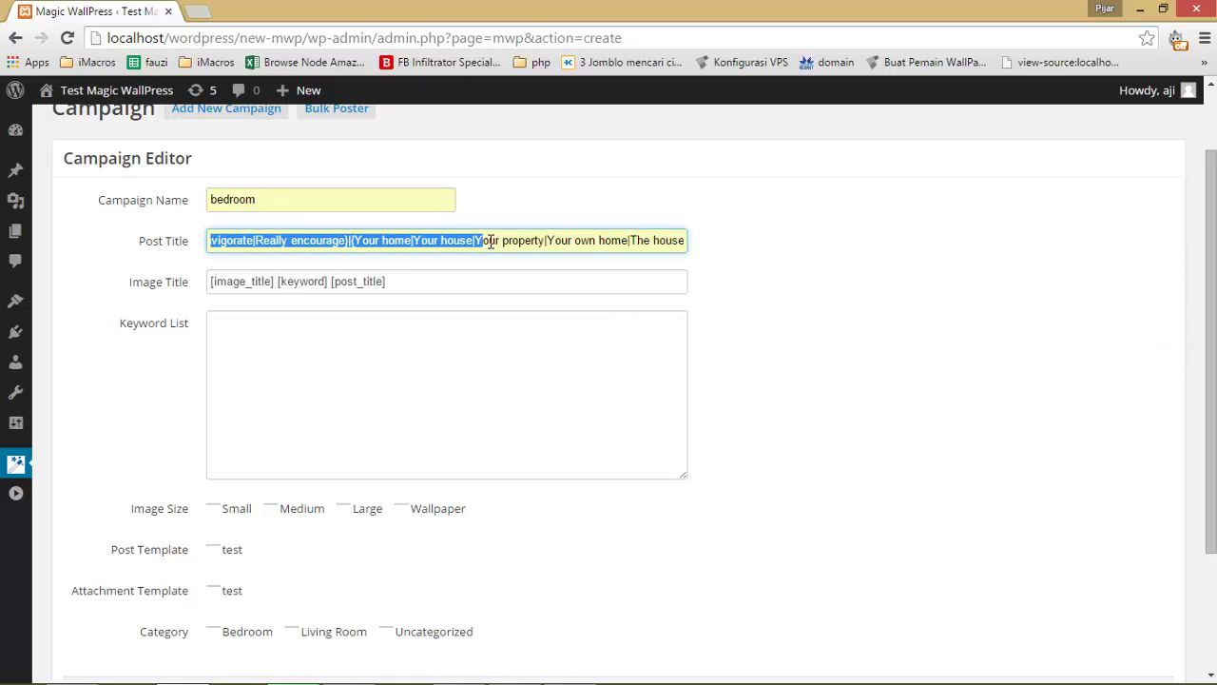
click(591, 210)
Find the [KEYWORD] placeholder within the post title and change it to lowercase [keyword]
key(ctrl+f)
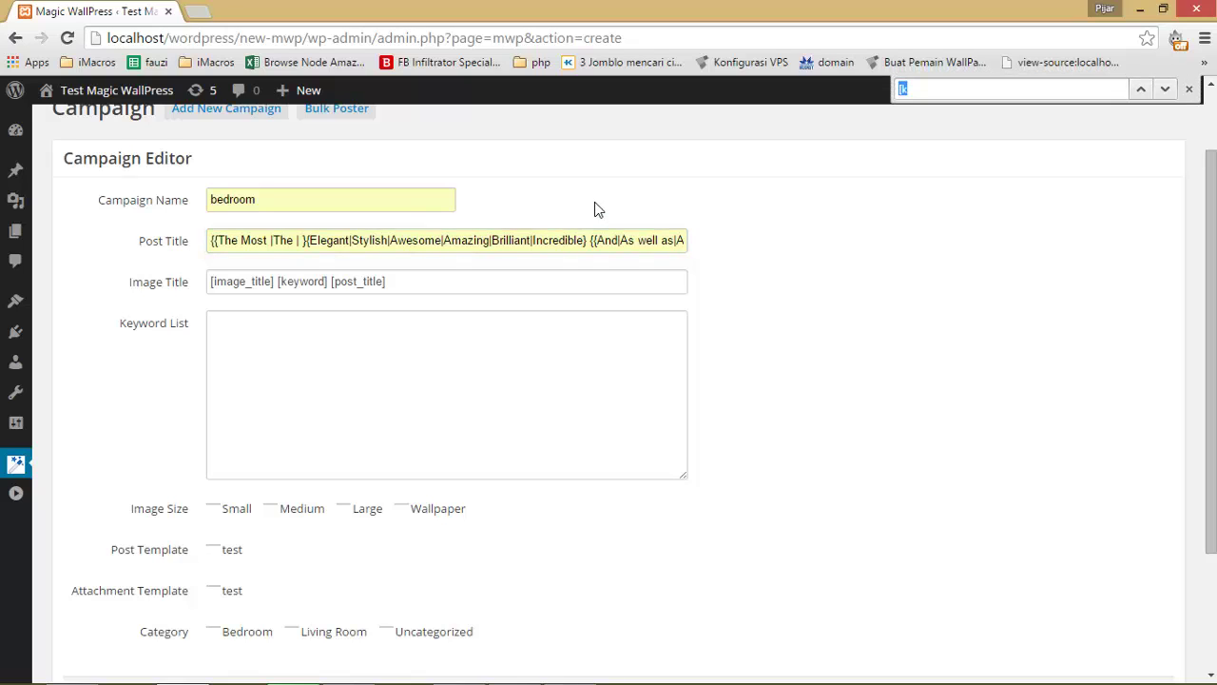
text([)
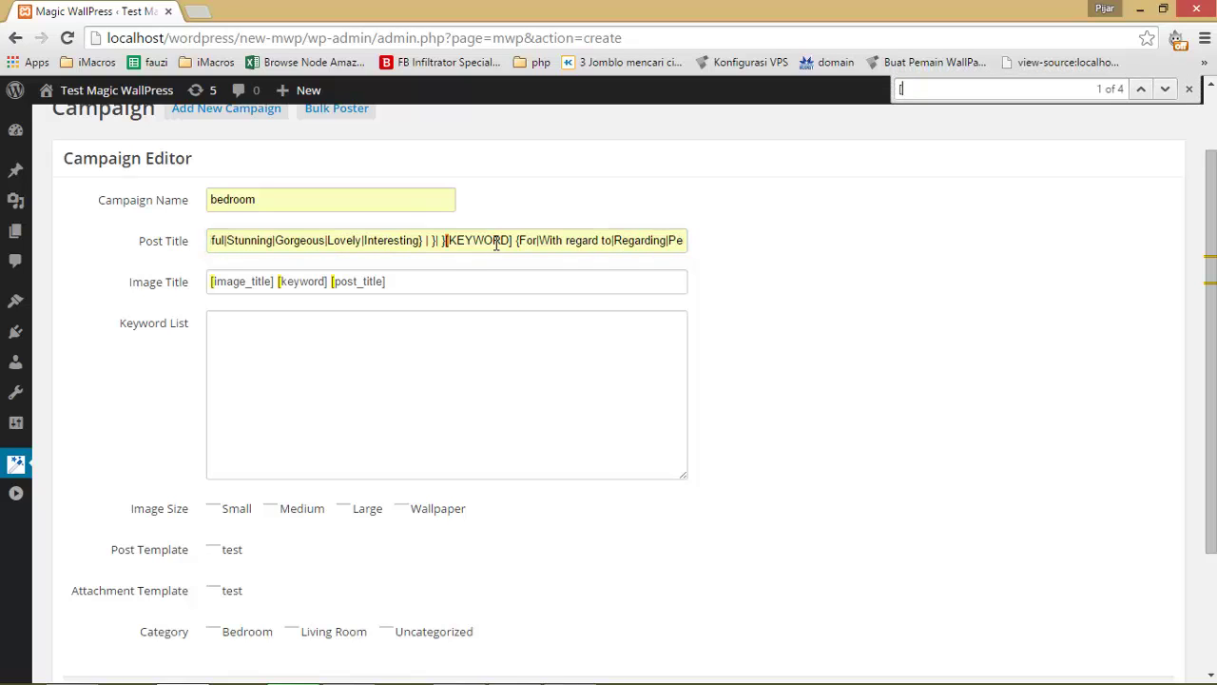
drag(513, 245, 451, 244)
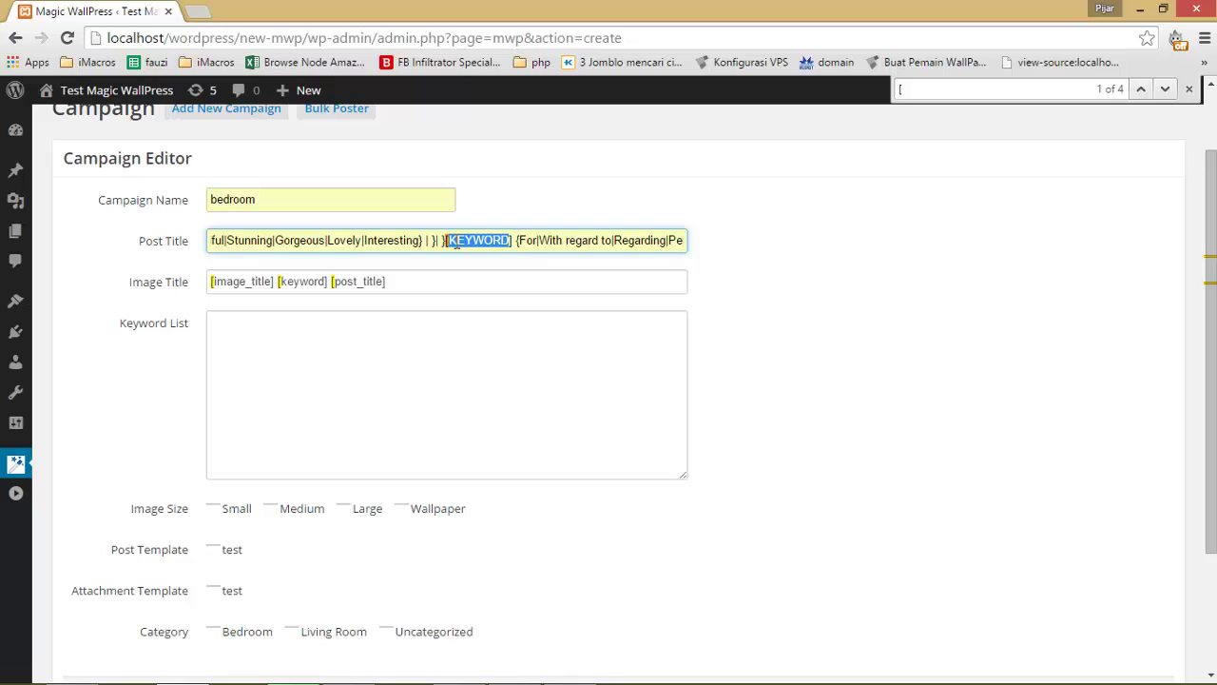
text(ke)
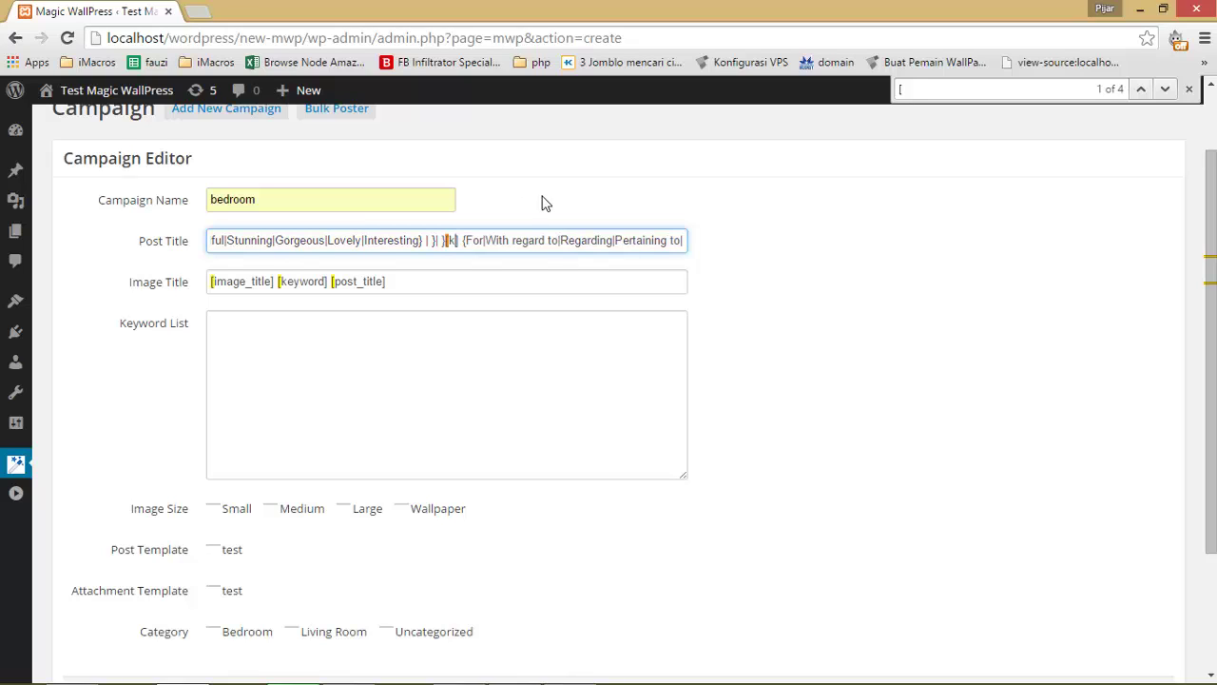
text(y)
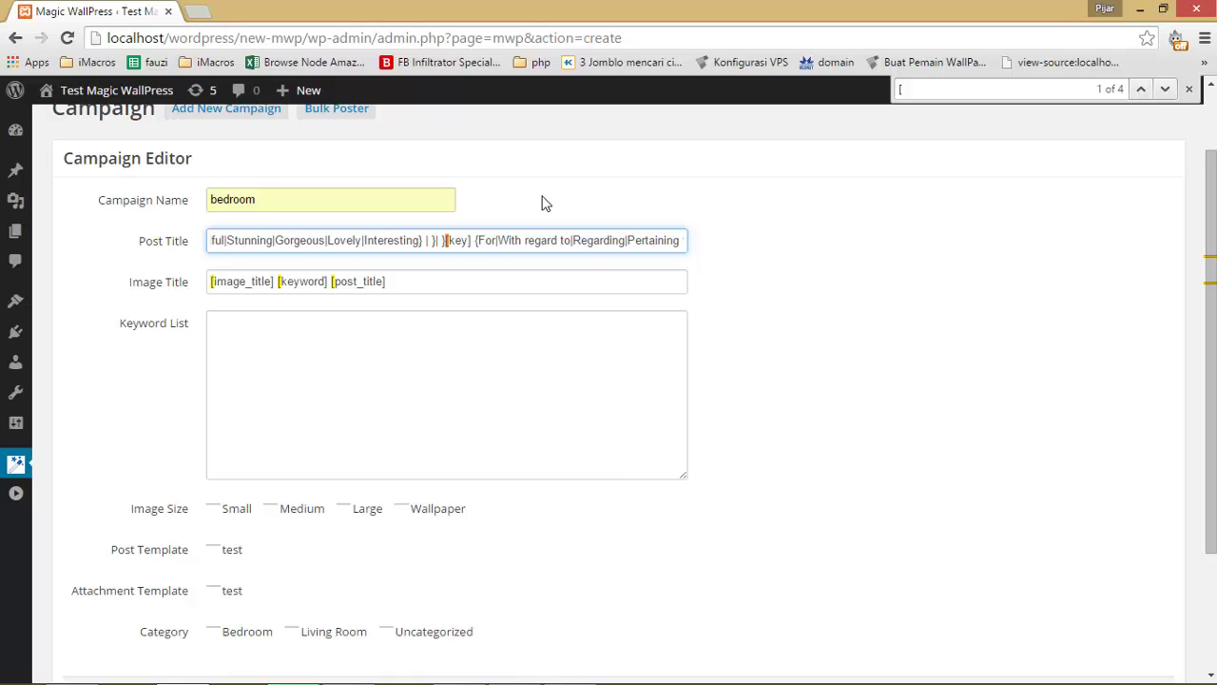
text(wor)
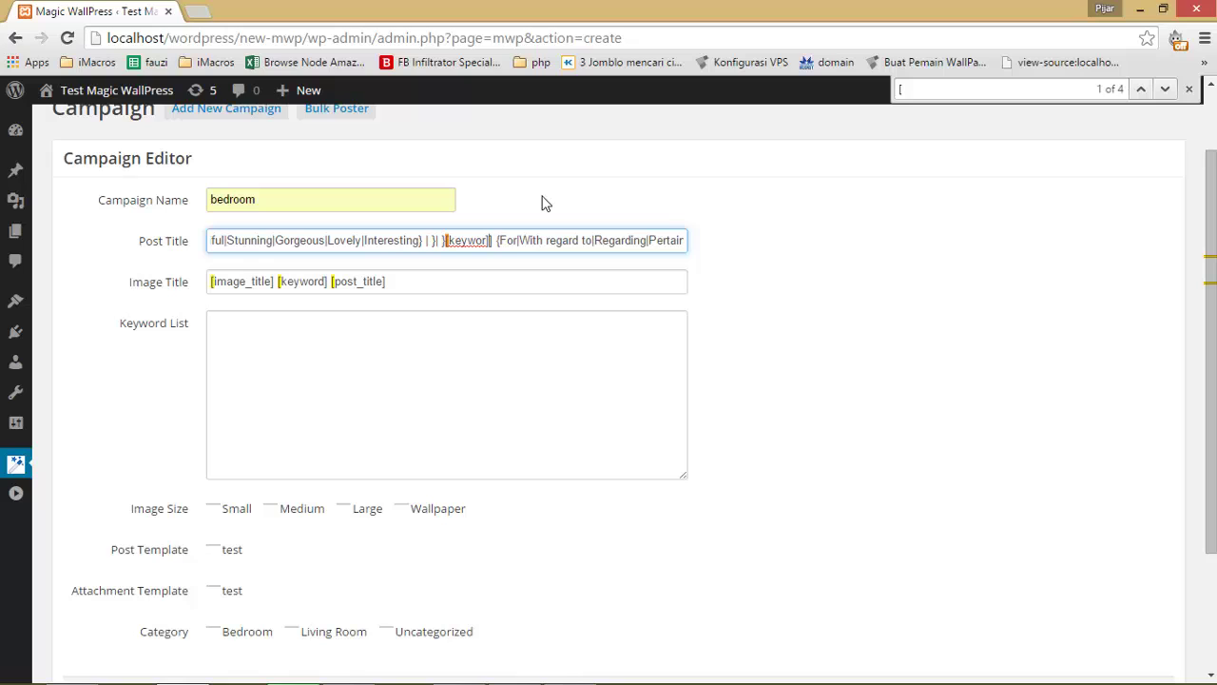
text(d)
click(539, 201)
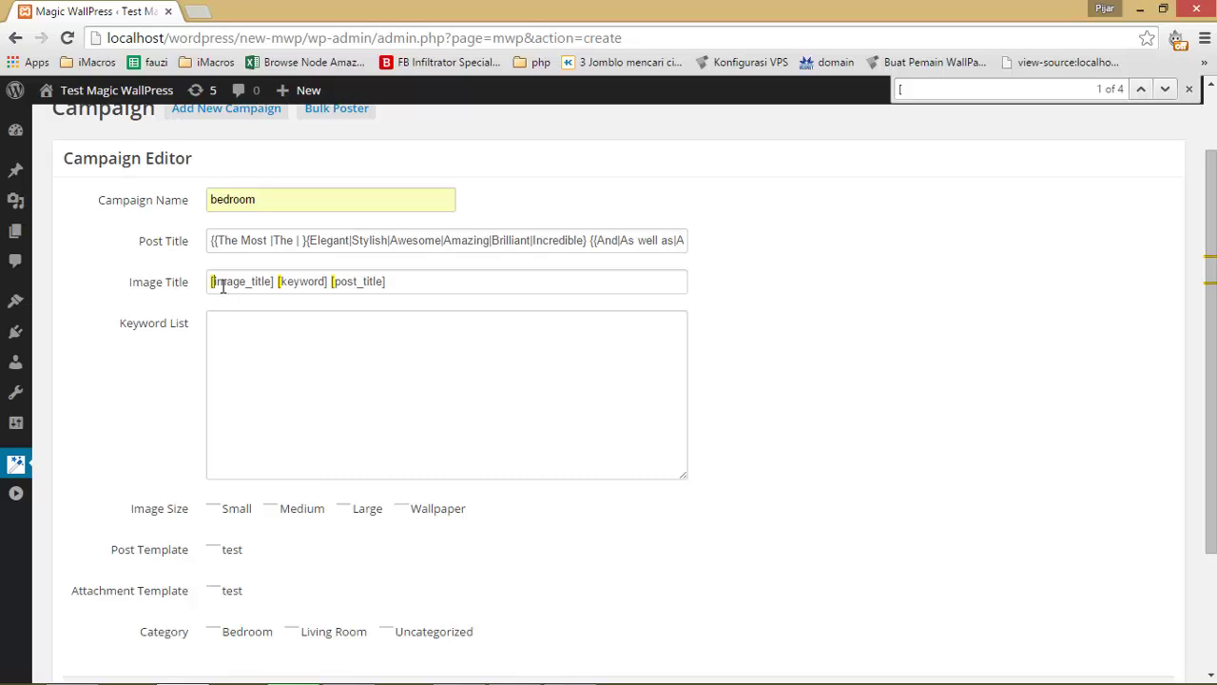
drag(212, 283, 279, 285)
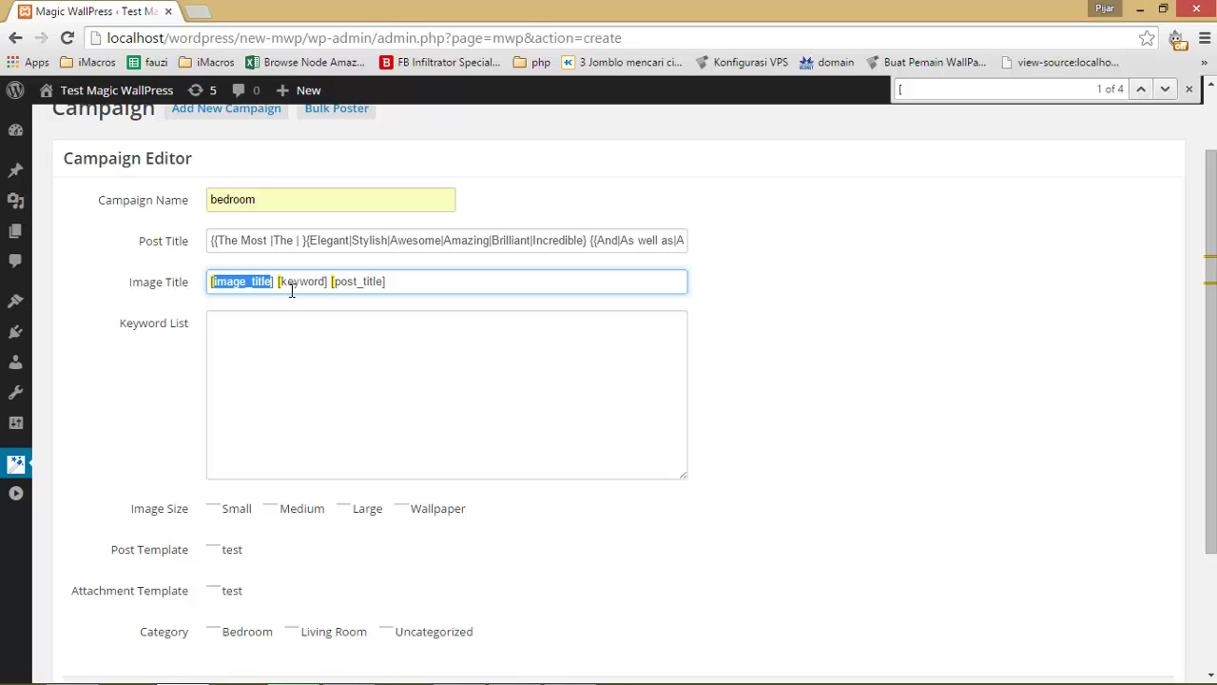
drag(278, 283, 330, 283)
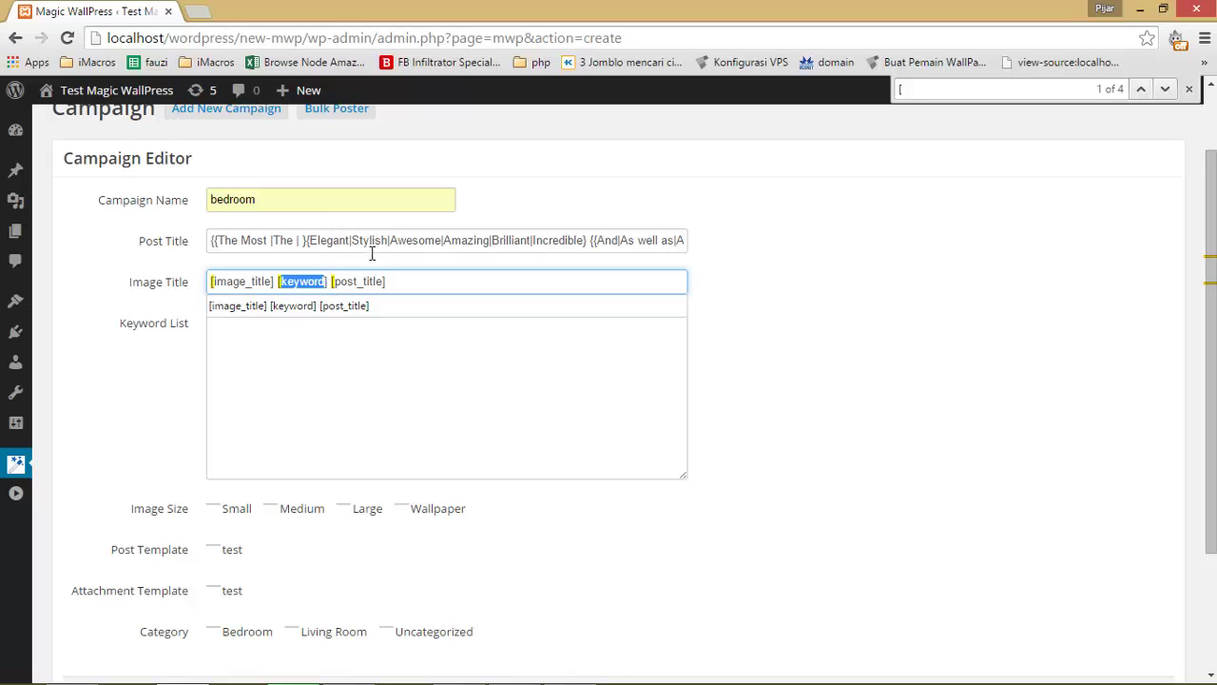
click(338, 287)
key(Escape)
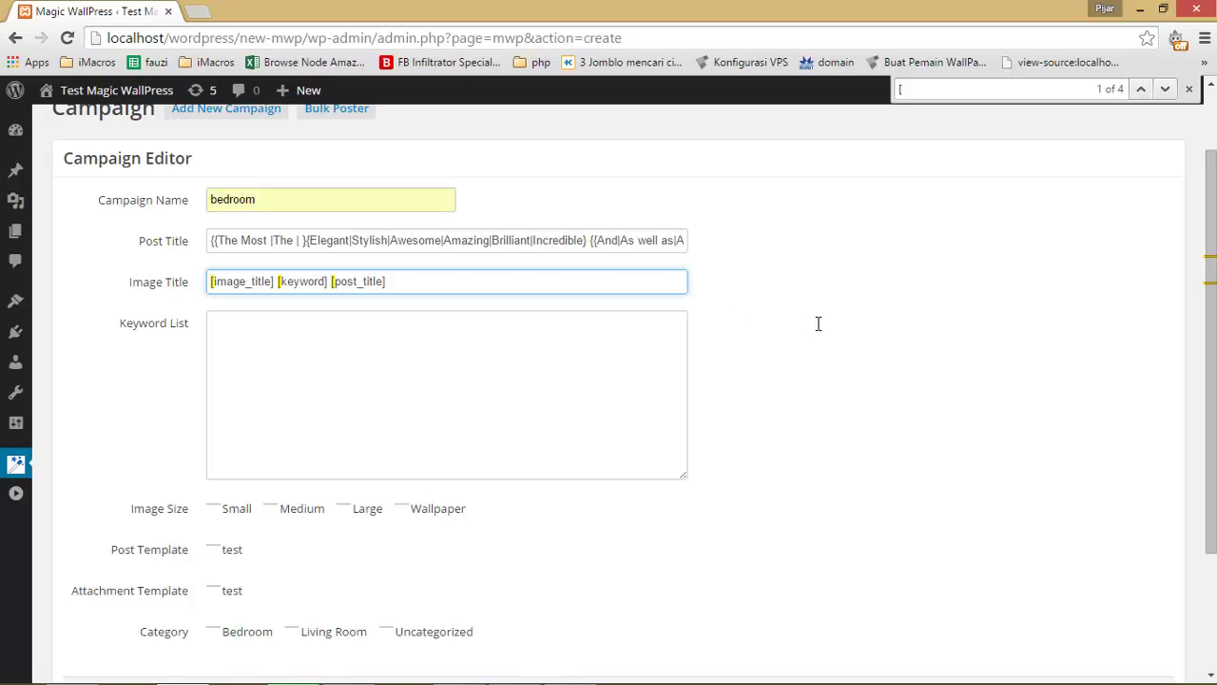
click(804, 328)
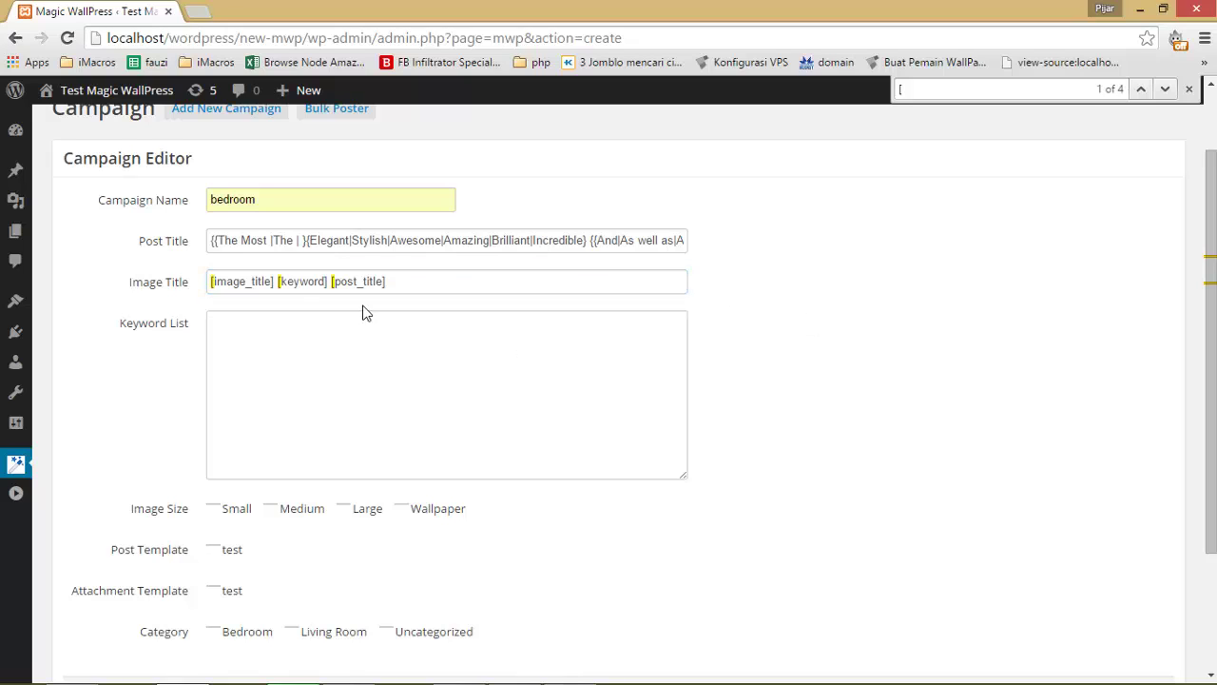
click(271, 289)
click(839, 310)
Fill the keyword list with the bedroom idea phrases copied from bedroom.txt in Notepad
click(345, 399)
scroll(599, 357, down, 3)
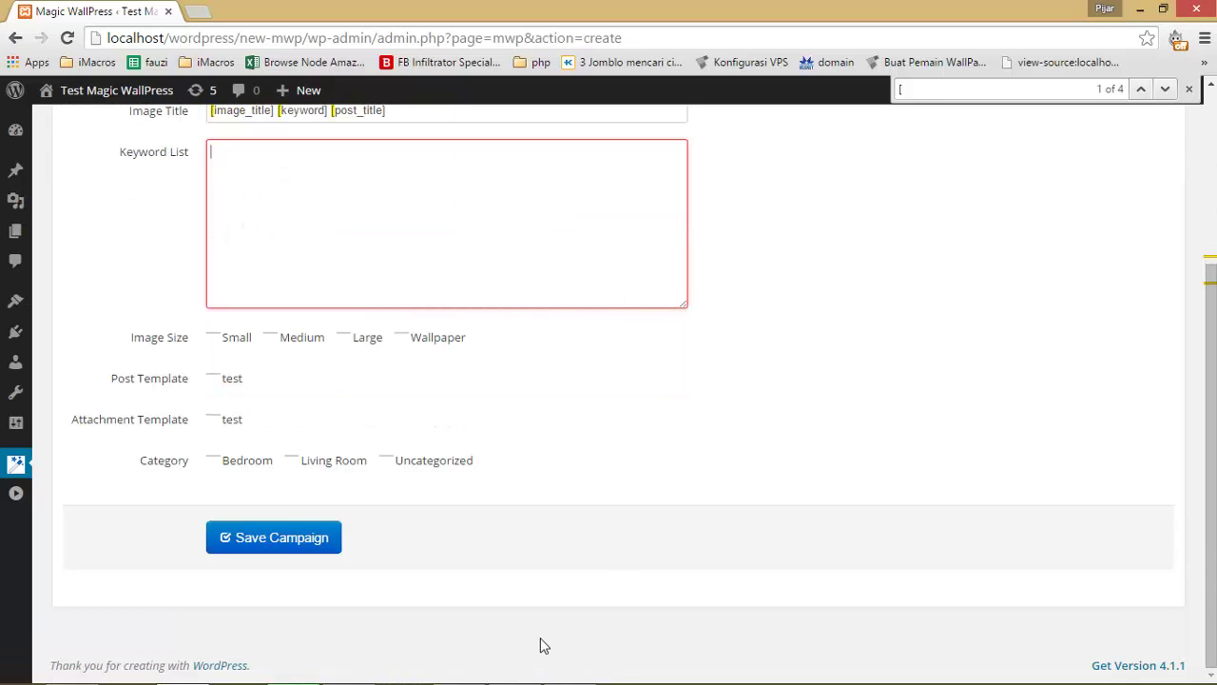
click(568, 668)
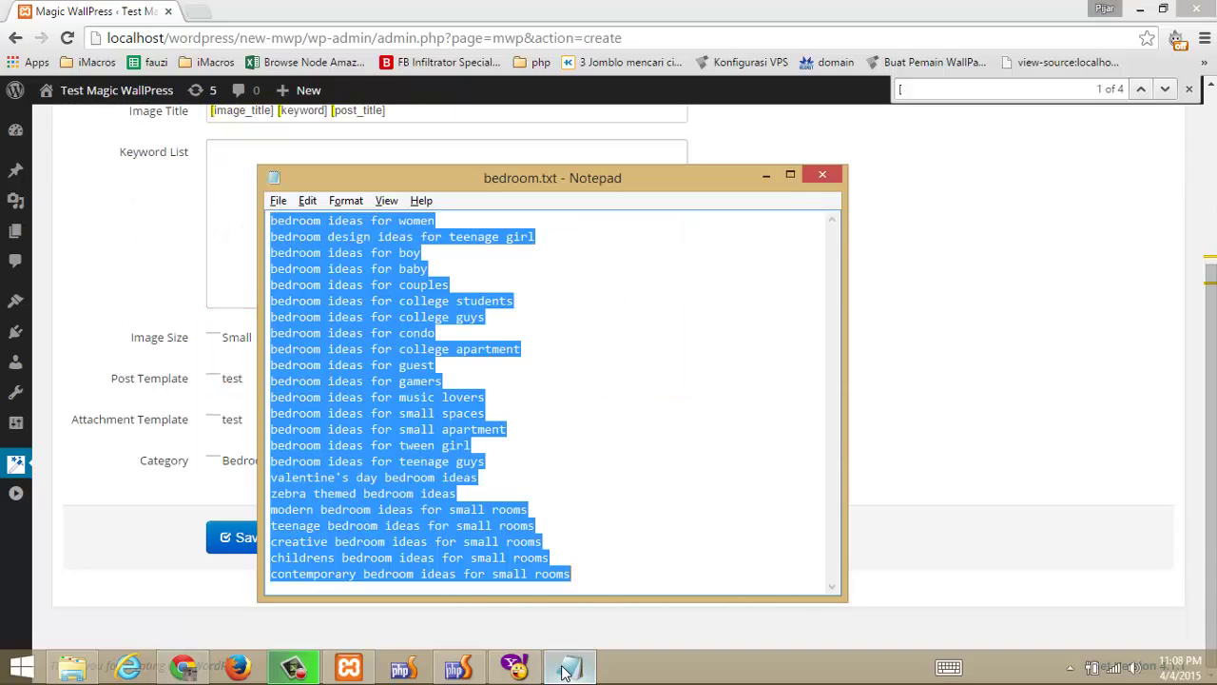
click(567, 669)
text(bedroom ideas for women bedroom design ideas for teenage girl bedroom ideas for boy bedroom ideas for baby bedroom ideas for couples bedroom ideas for college students bedroom ideas for college guys bedroom ideas for condo bedroom ideas for college apartment bedroom ideas for guest bedroom ideas for gamers bedroom ideas for music lovers bedroom ideas for small spaces bedroom ideas for small apartment bedroom ideas for tween girl bedroom ideas for teenage guys valentine's day bedroom ideas zebra themed bedroom ideas modern bedroom ideas for small rooms teenage bedroom ideas for small rooms creative bedroom ideas for small rooms childrens bedroom ideas for small rooms contemporary bedroom ideas for small rooms)
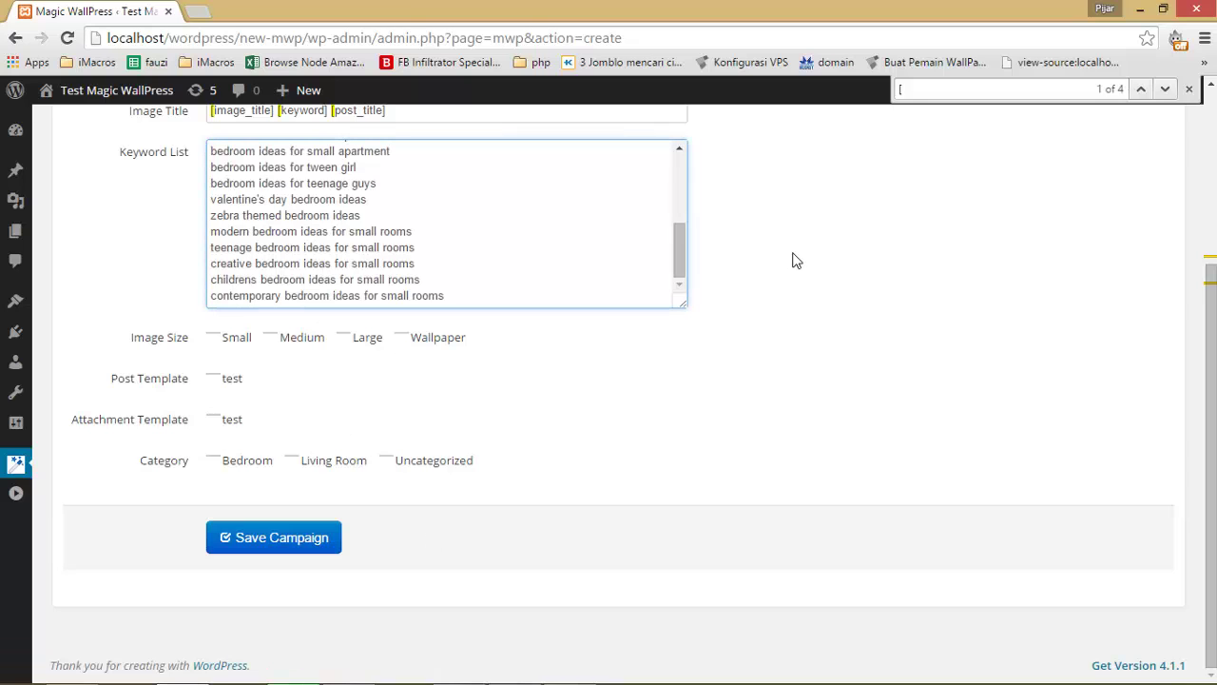
Set the campaign's image size to Wallpaper only
scroll(797, 260, up, 1)
scroll(644, 323, up, 1)
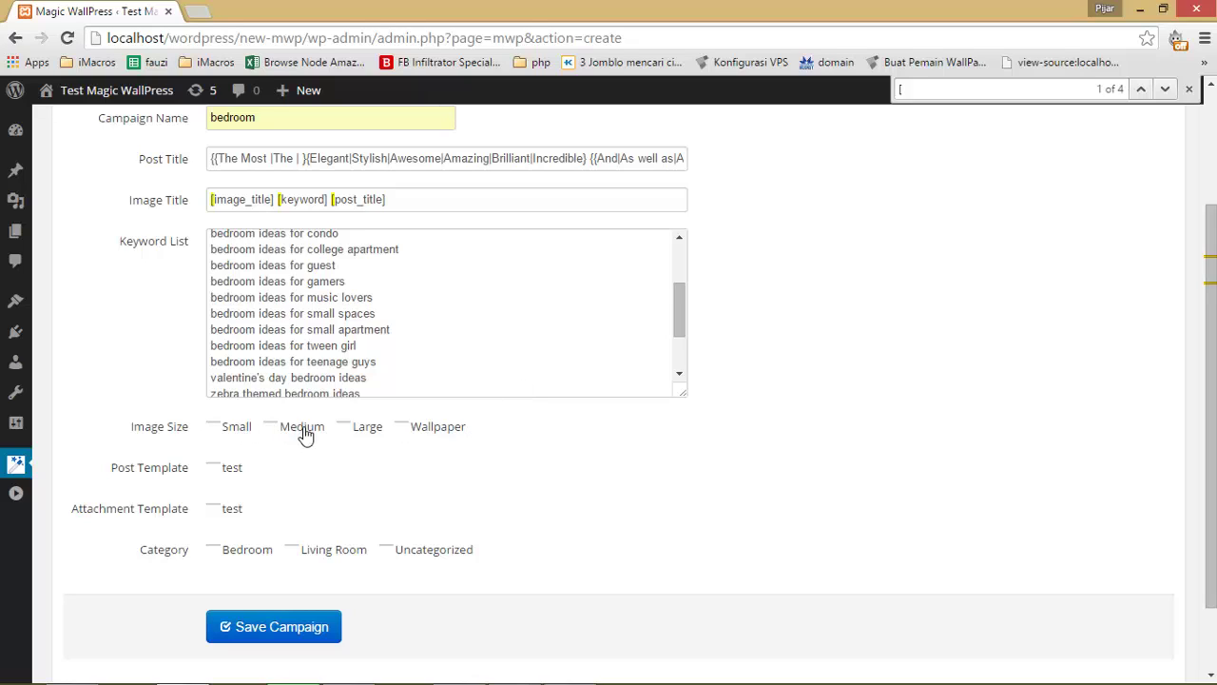
click(464, 428)
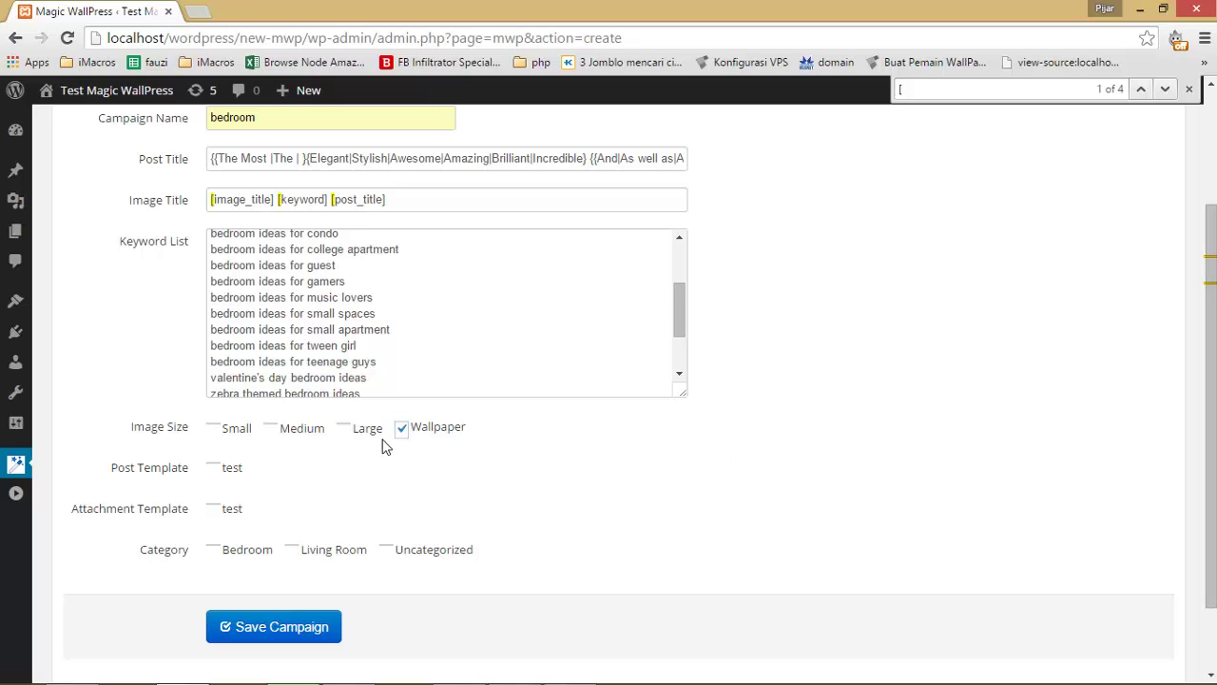
click(352, 434)
click(272, 432)
click(319, 434)
click(370, 433)
Open the Magic WallPress Setting page in a separate browser tab and switch to it
mouse_move(16, 463)
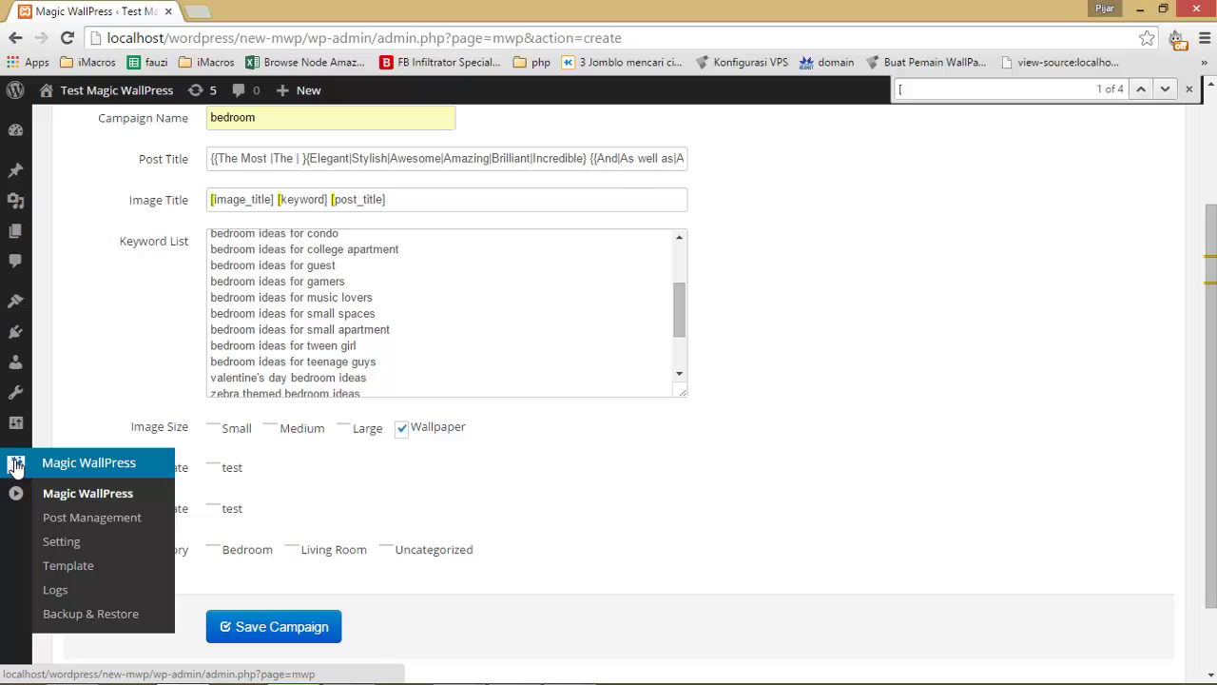
right_click(74, 542)
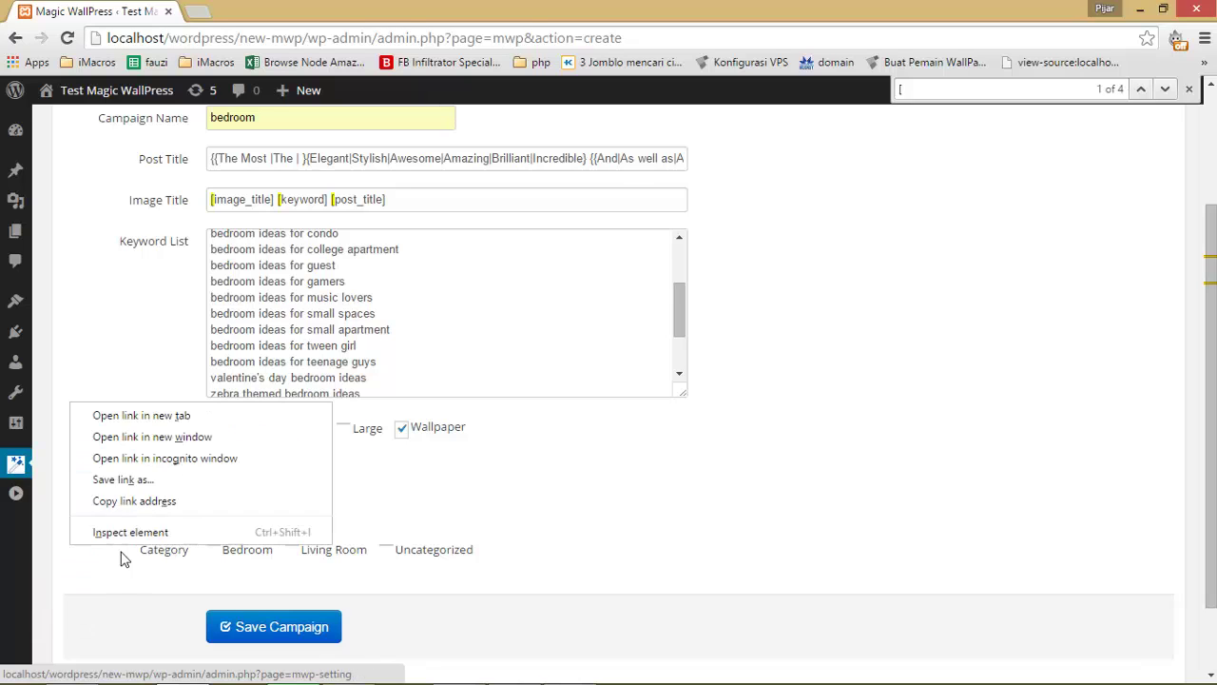
click(158, 422)
click(248, 9)
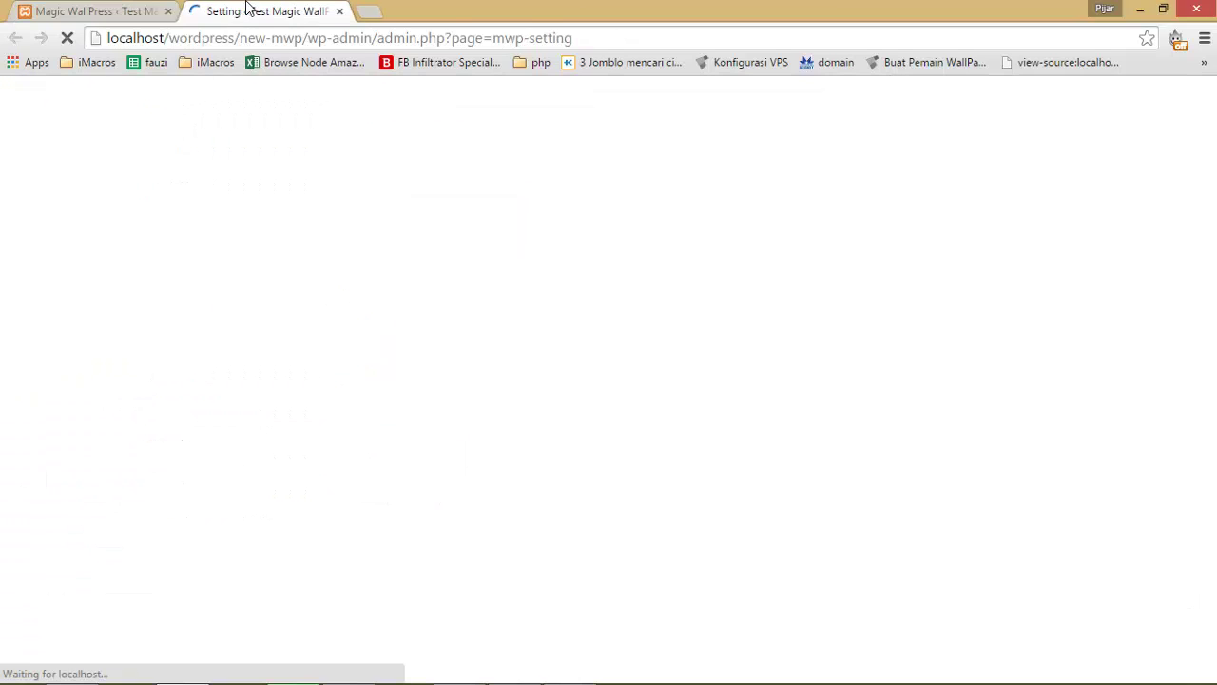
Enable generating post content from the selected template in the AutoBlog settings and return to the campaign form
scroll(477, 396, down, 4)
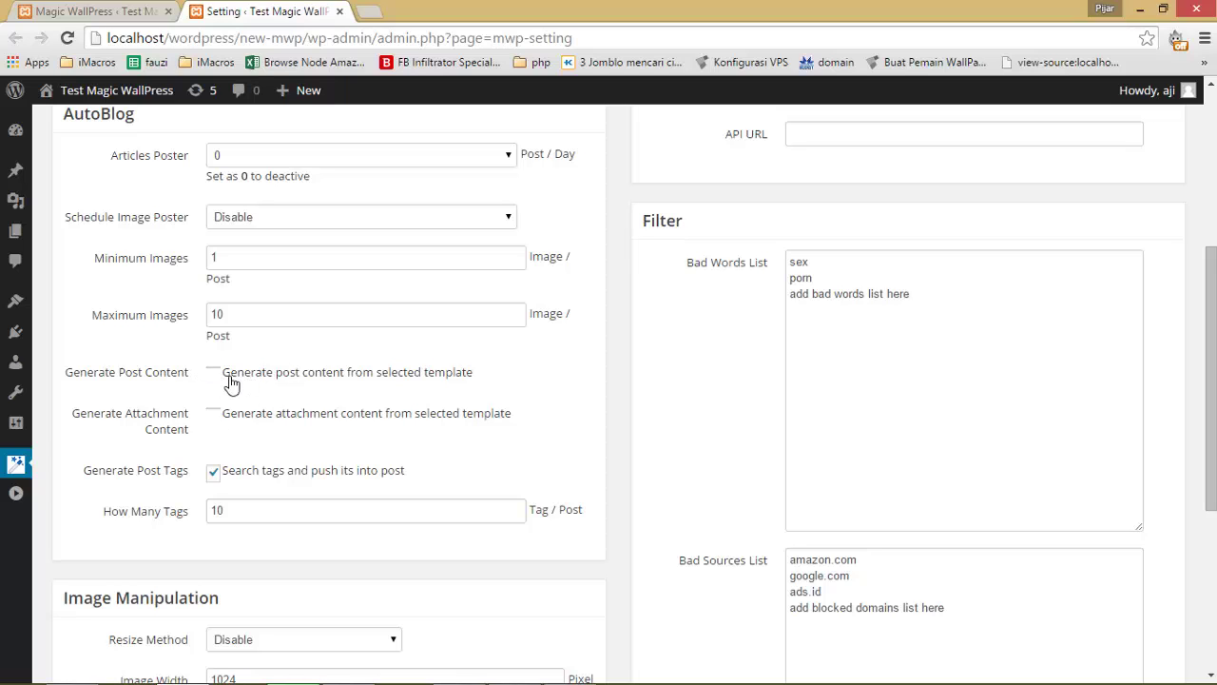
key(ctrl+shift+Tab)
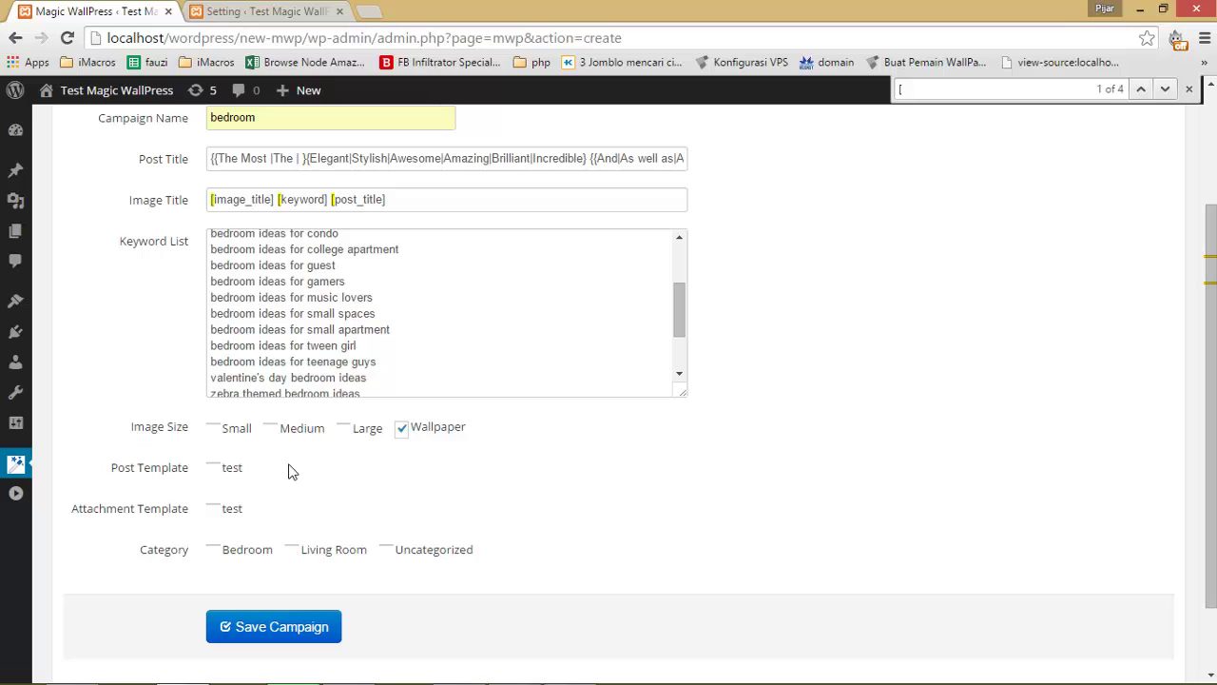
click(308, 10)
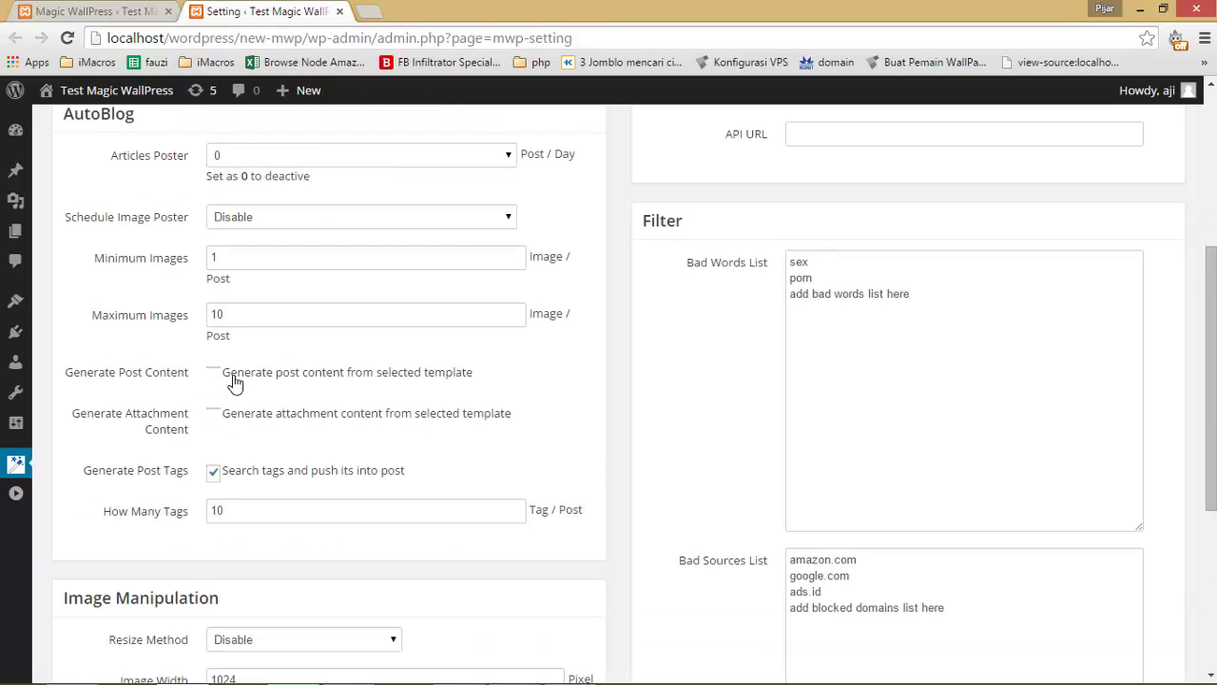
click(267, 380)
key(ctrl+shift+Tab)
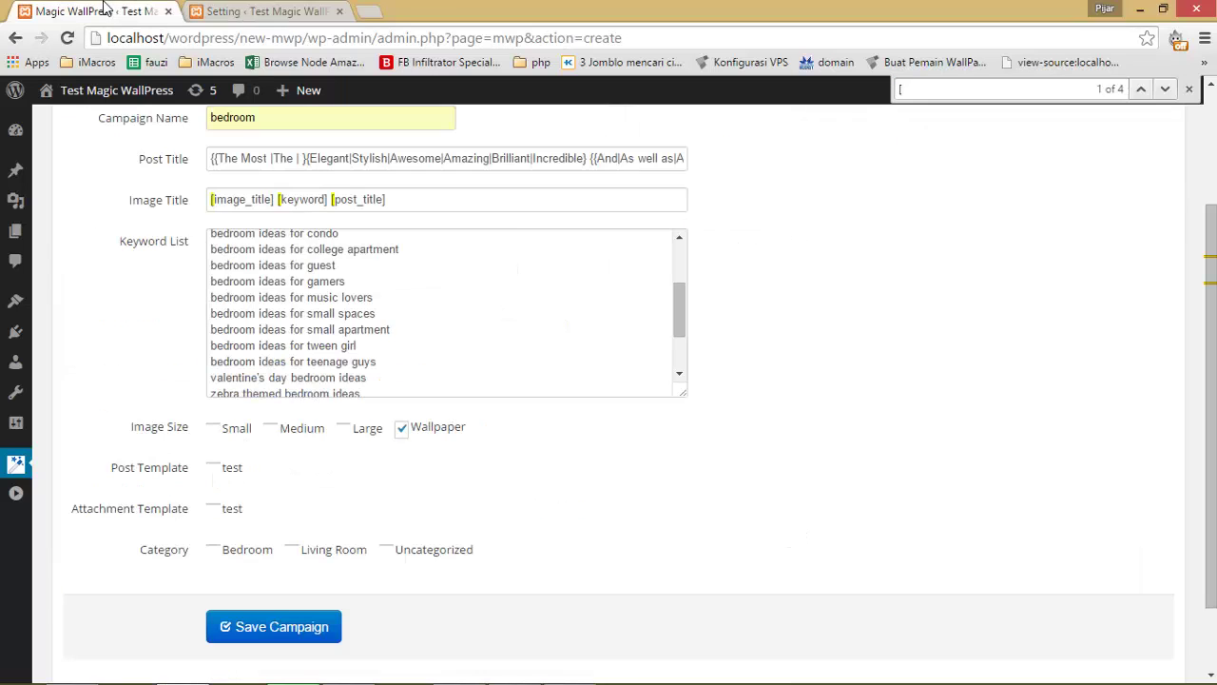
Select the test post template for the campaign and deselect it again
click(225, 477)
click(225, 471)
scroll(337, 347, down, 3)
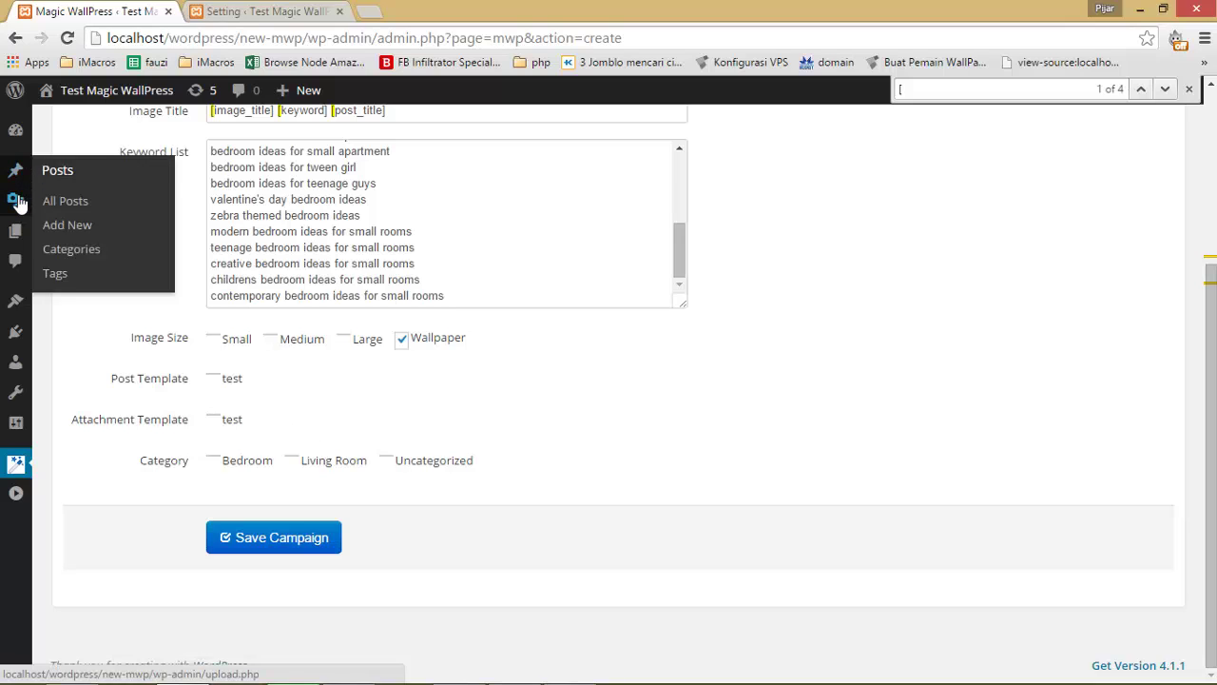
Open the post Categories page in a separate browser tab and look over its category list and add-category form
mouse_move(25, 181)
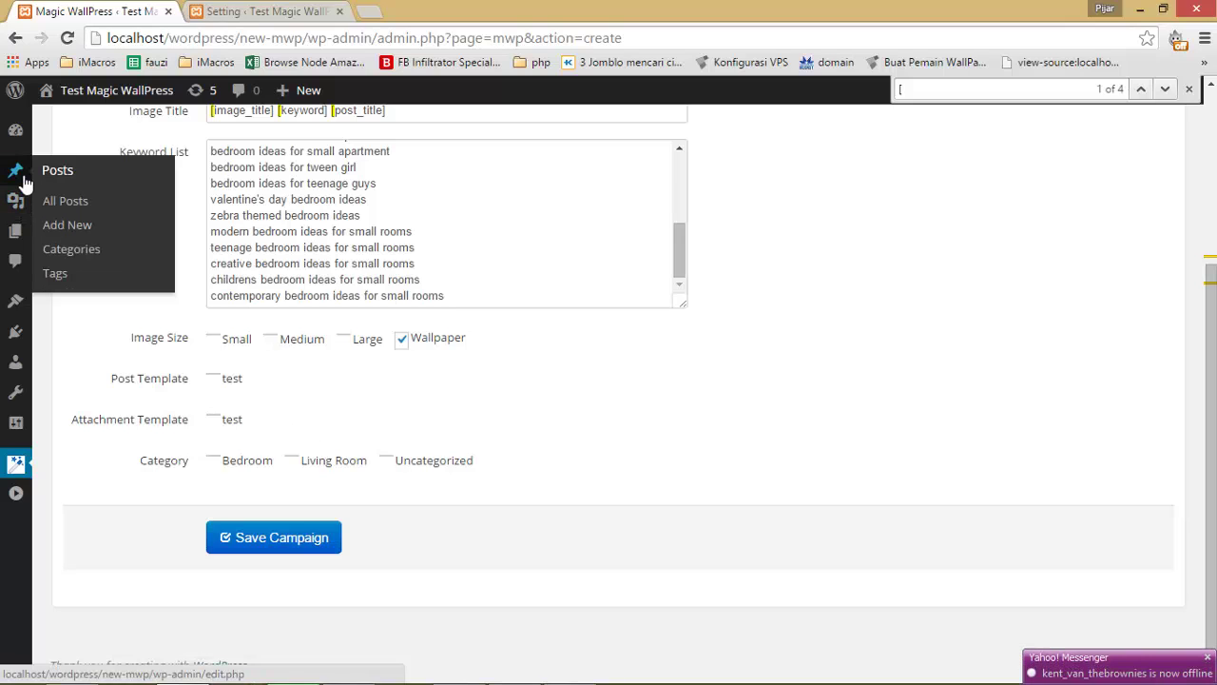
right_click(74, 257)
click(114, 263)
click(419, 11)
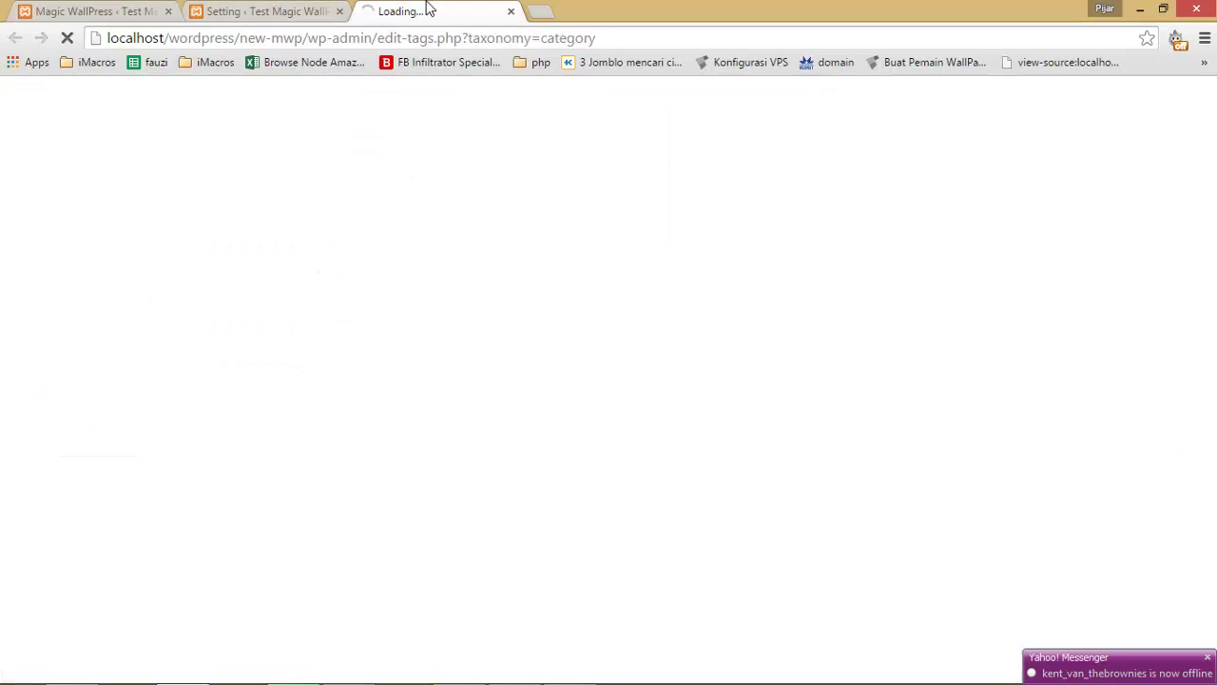
click(60, 9)
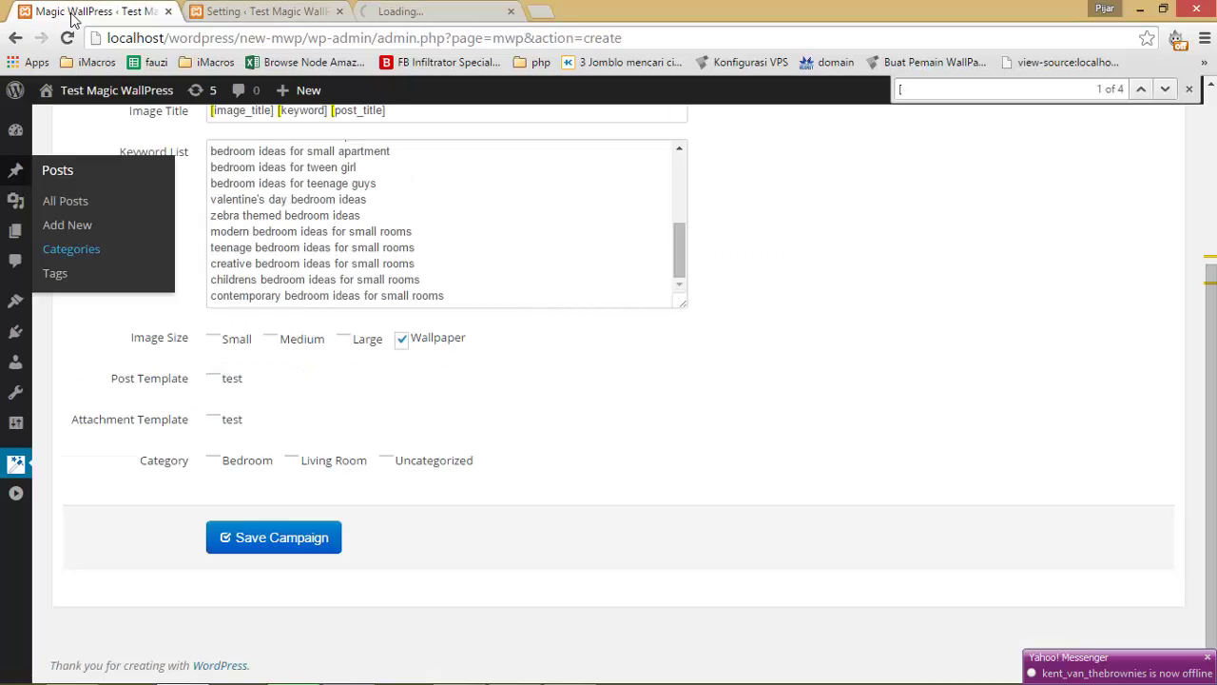
click(438, 16)
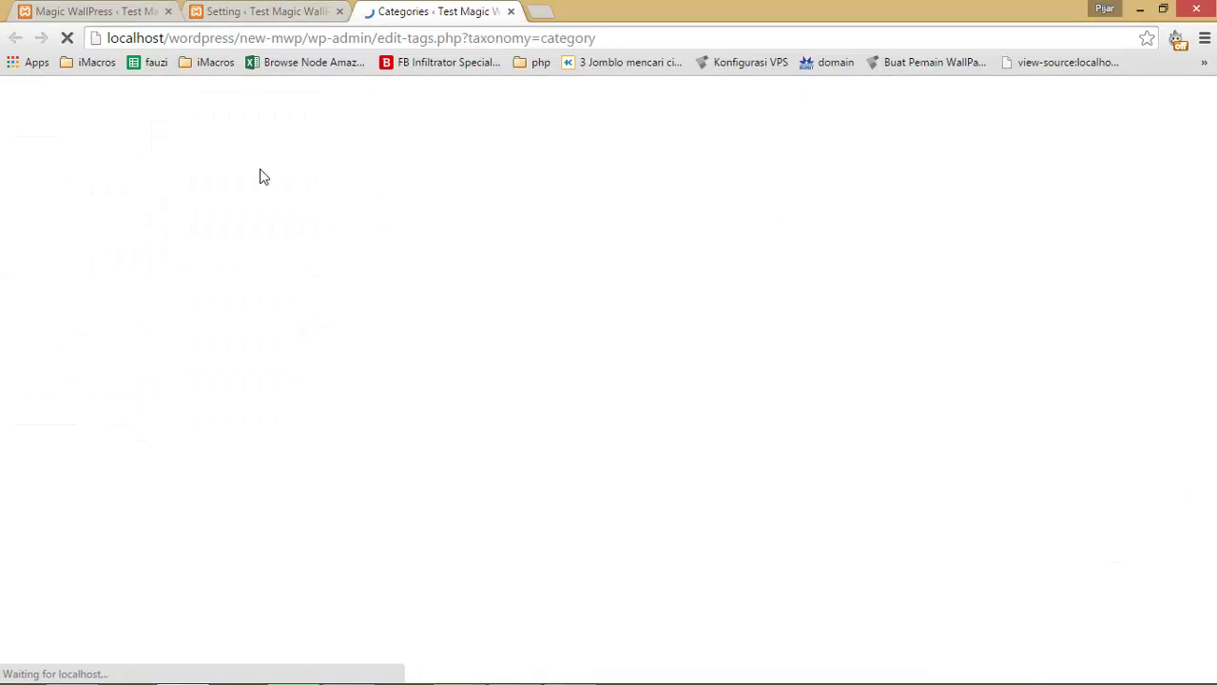
scroll(217, 304, down, 2)
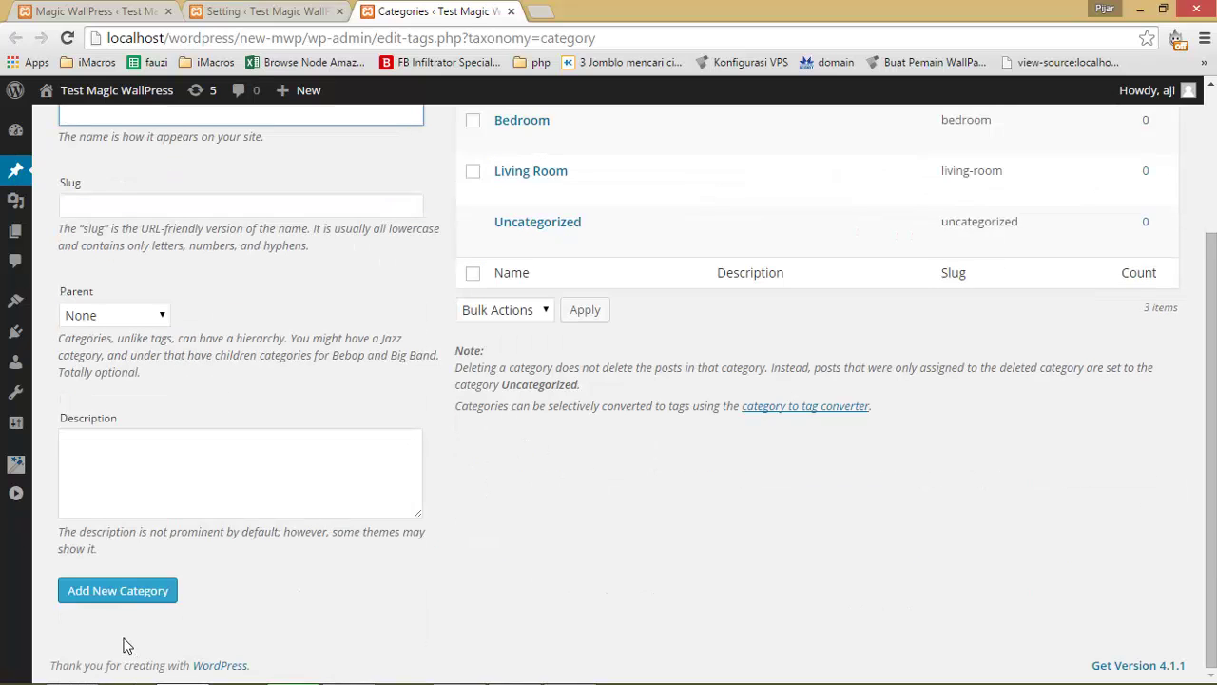
Assign the Bedroom category to the campaign and save the campaign
click(36, 10)
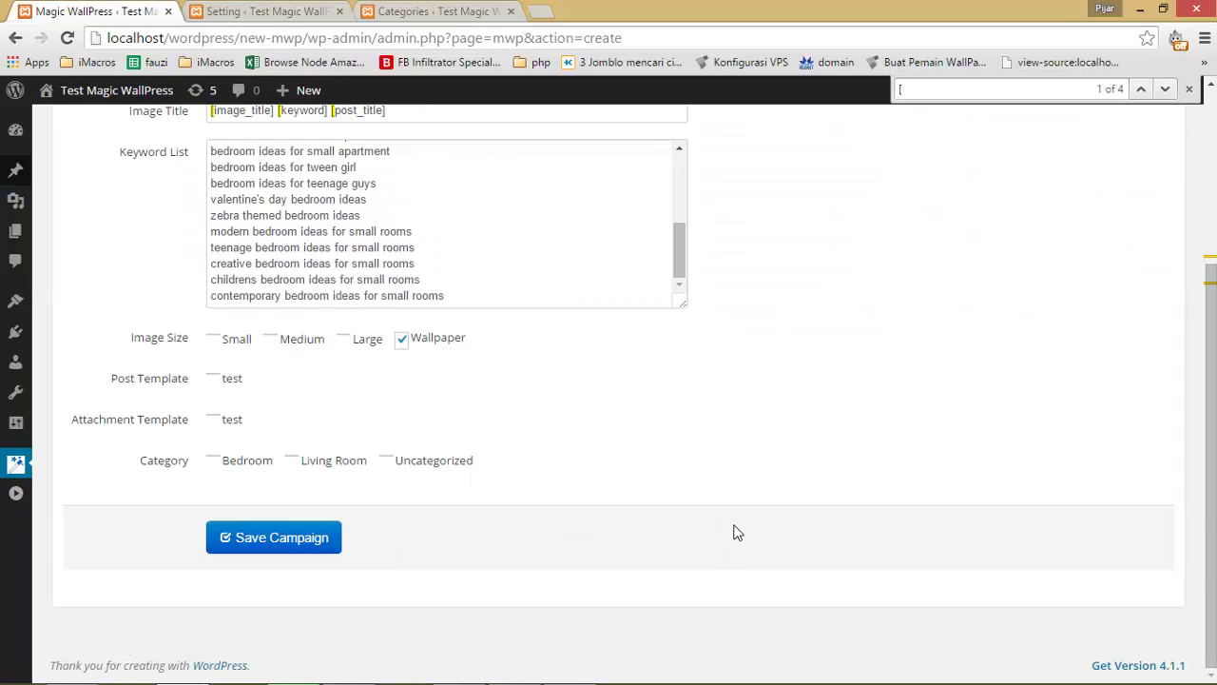
click(237, 468)
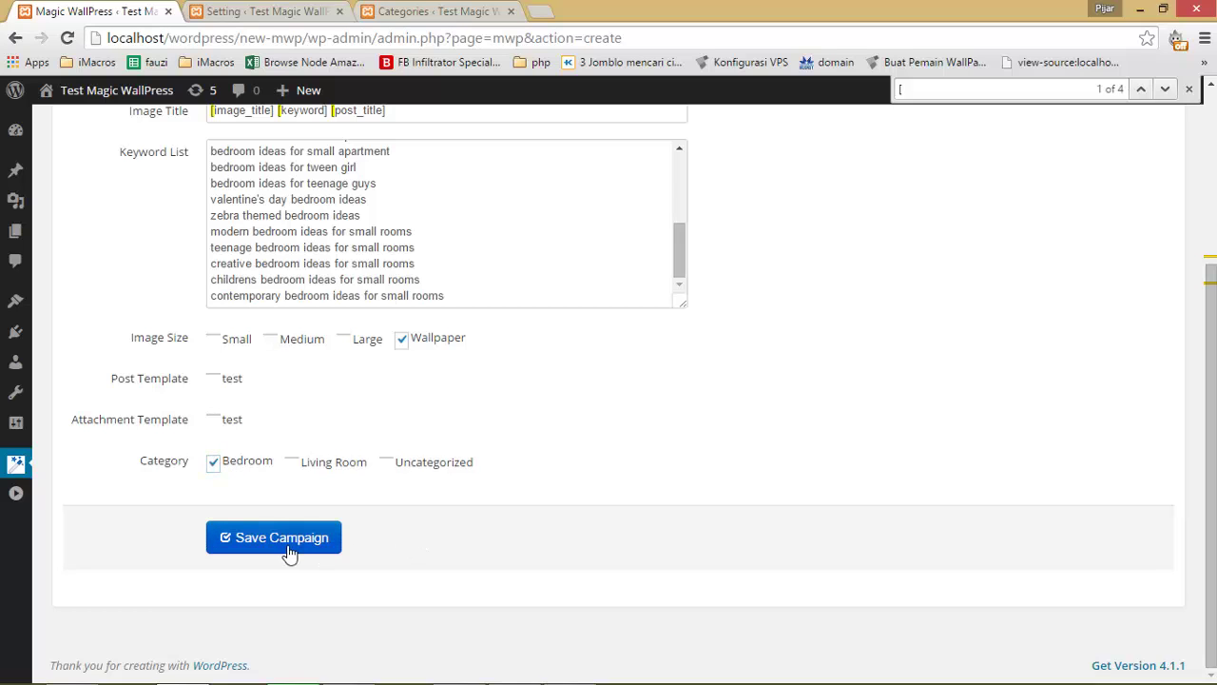
click(290, 537)
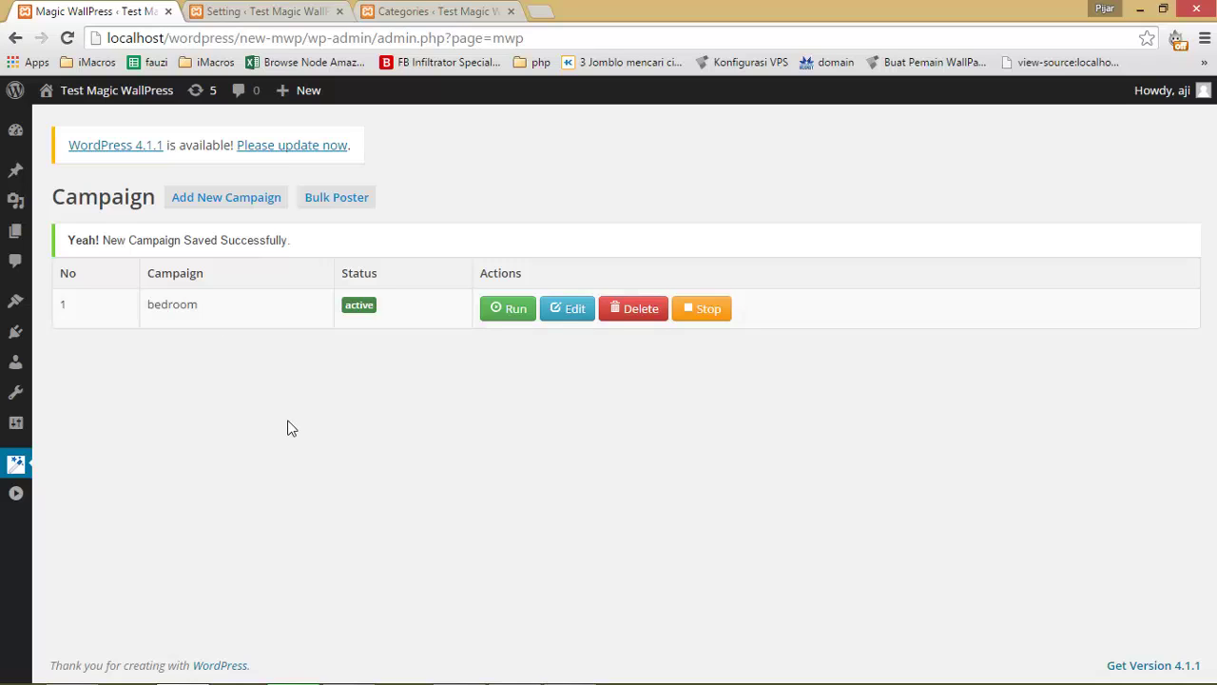
Close the Setting and Categories browser tabs, keeping the campaign list open
click(296, 15)
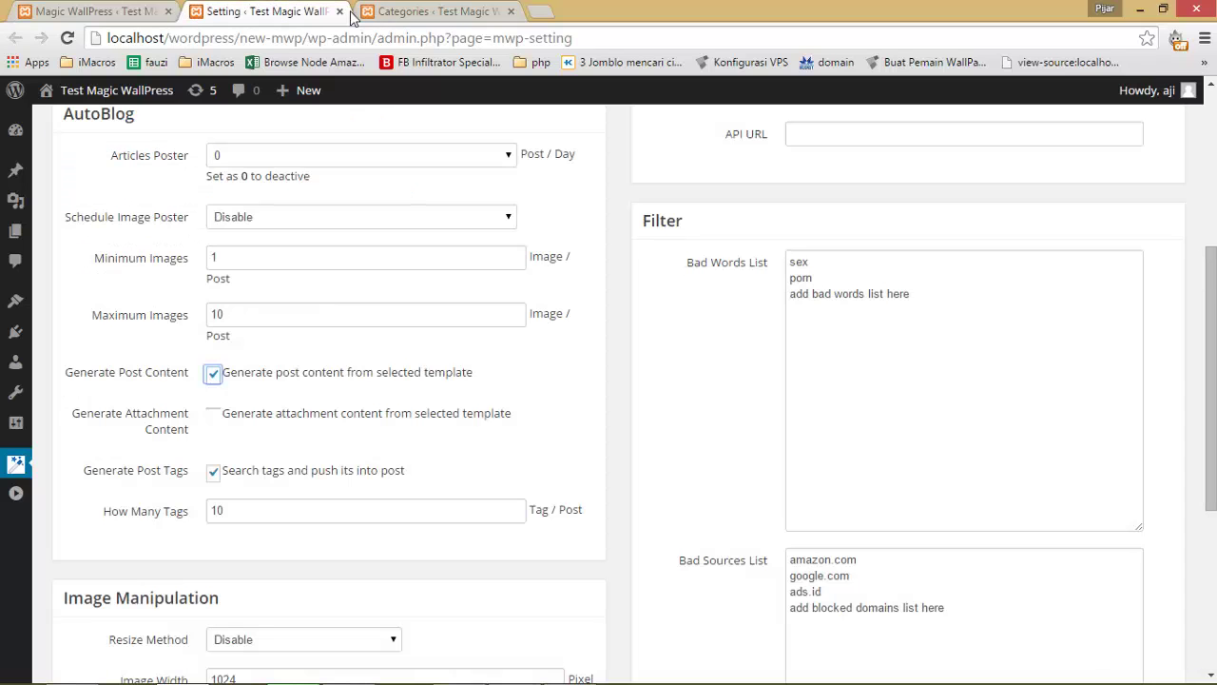
click(339, 11)
click(340, 11)
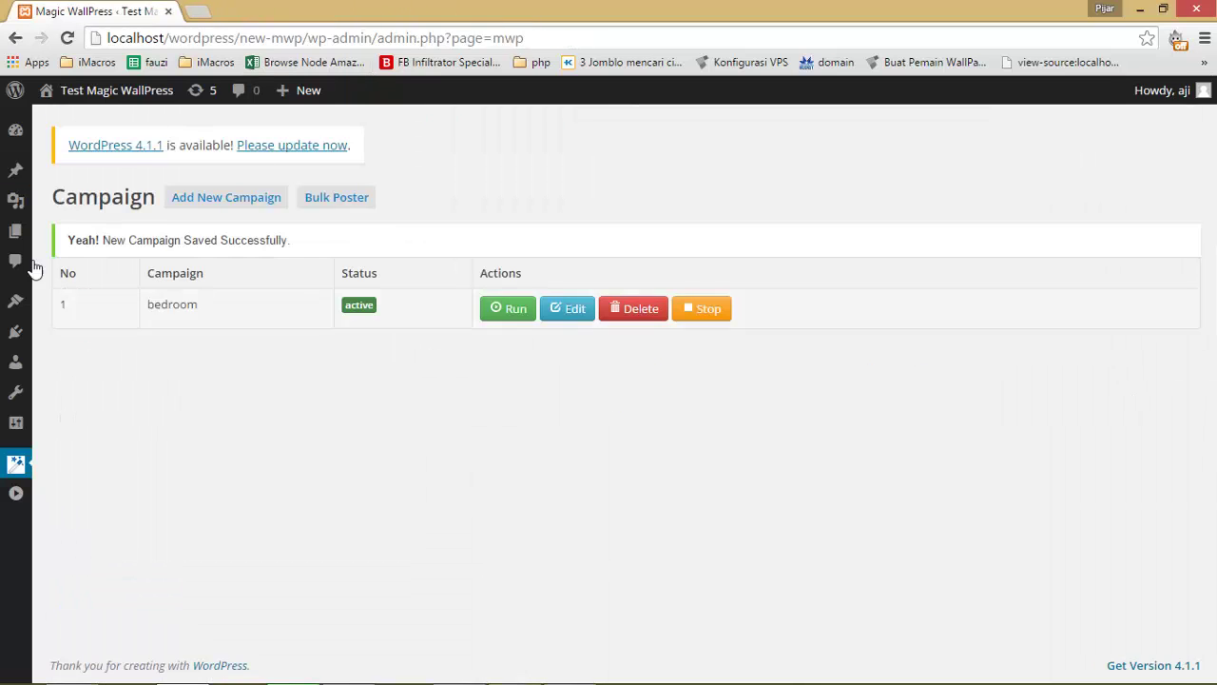
Open the Posts list and the Test Magic WallPress site's front page in separate browser tabs
right_click(15, 173)
click(71, 185)
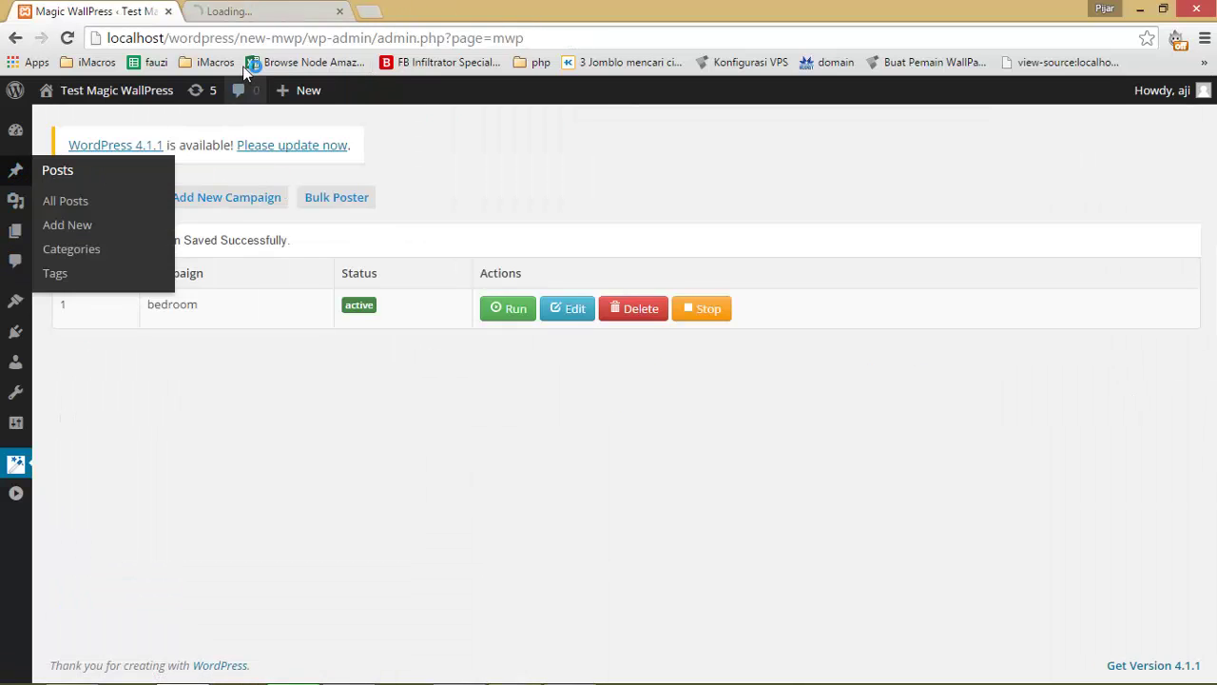
click(218, 10)
click(95, 12)
right_click(99, 95)
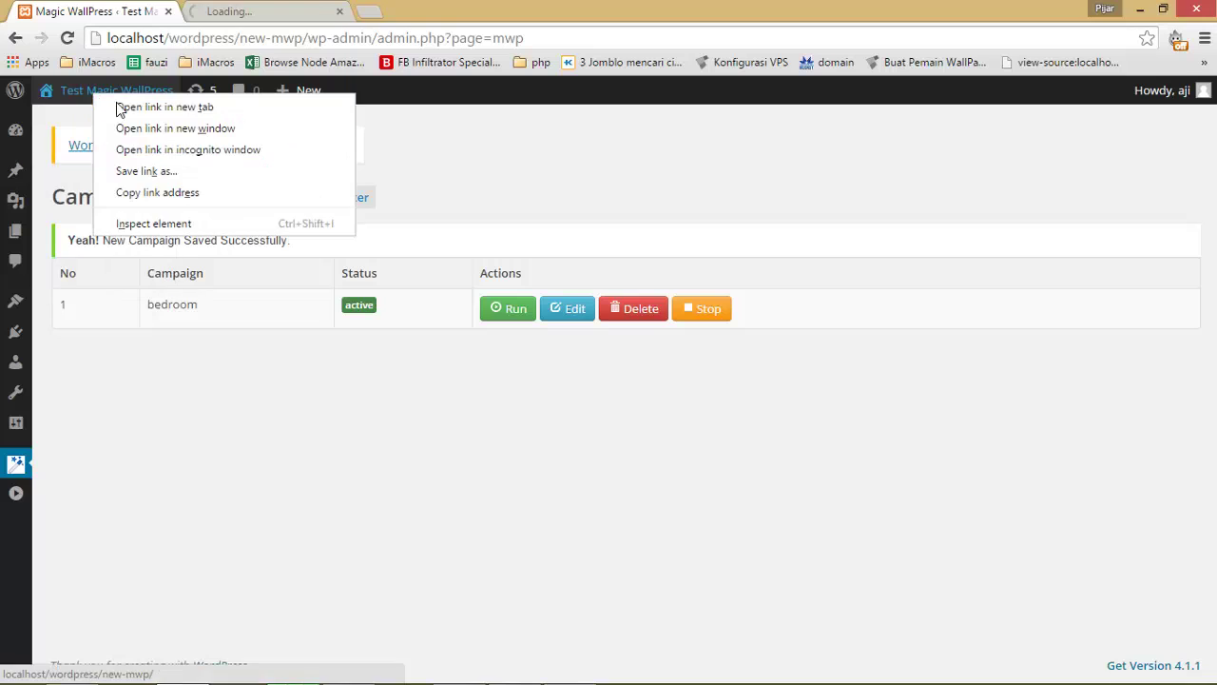
click(119, 108)
click(409, 12)
Check the Posts list and the site's front page for existing posts
click(275, 9)
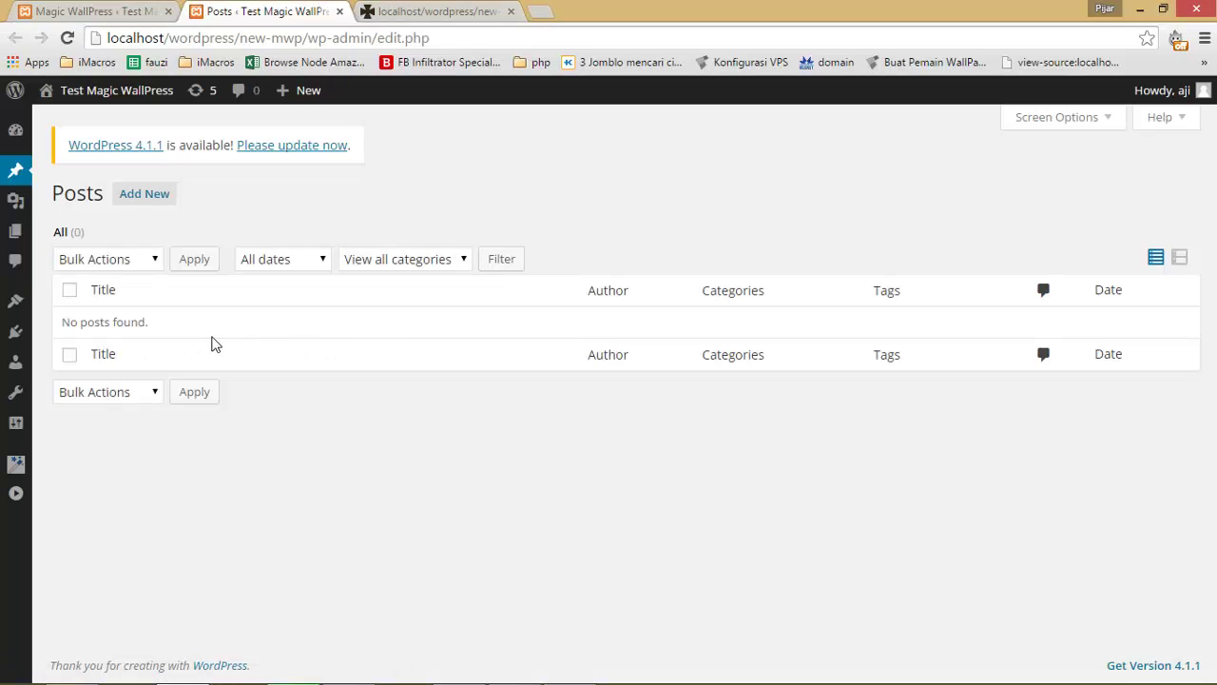
drag(72, 327, 143, 325)
click(203, 333)
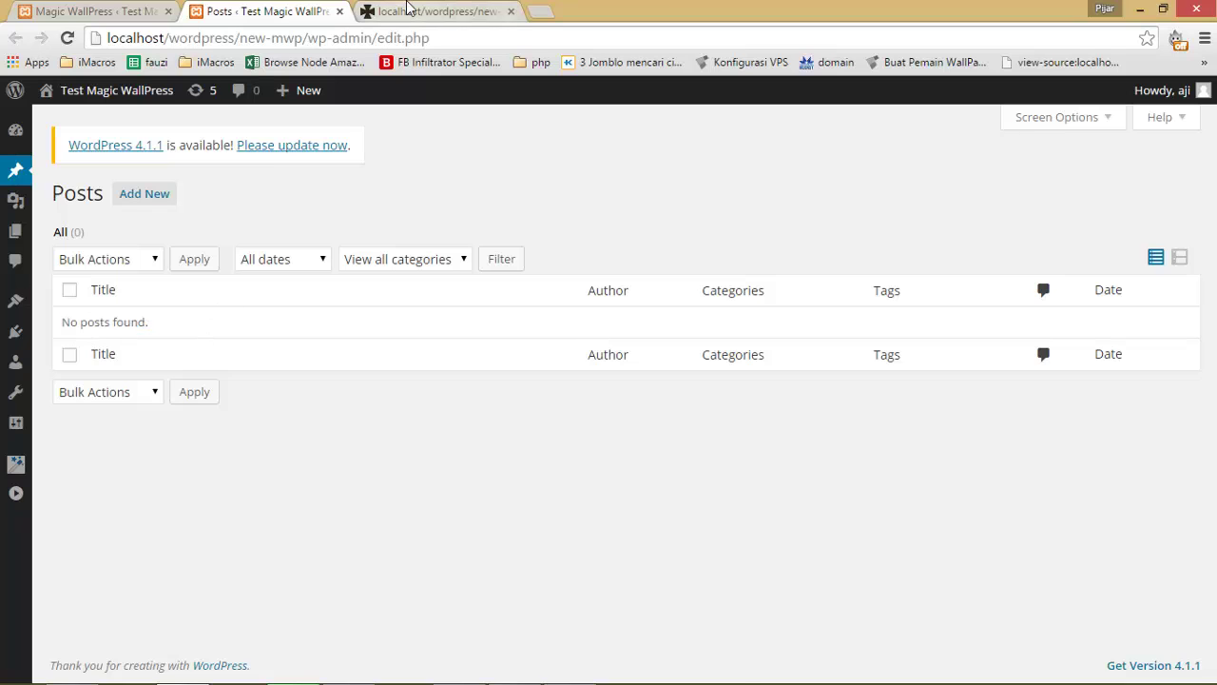
click(409, 9)
Open the Magic WallPress Setting page in a separate tab and review its Other Settings section
click(38, 11)
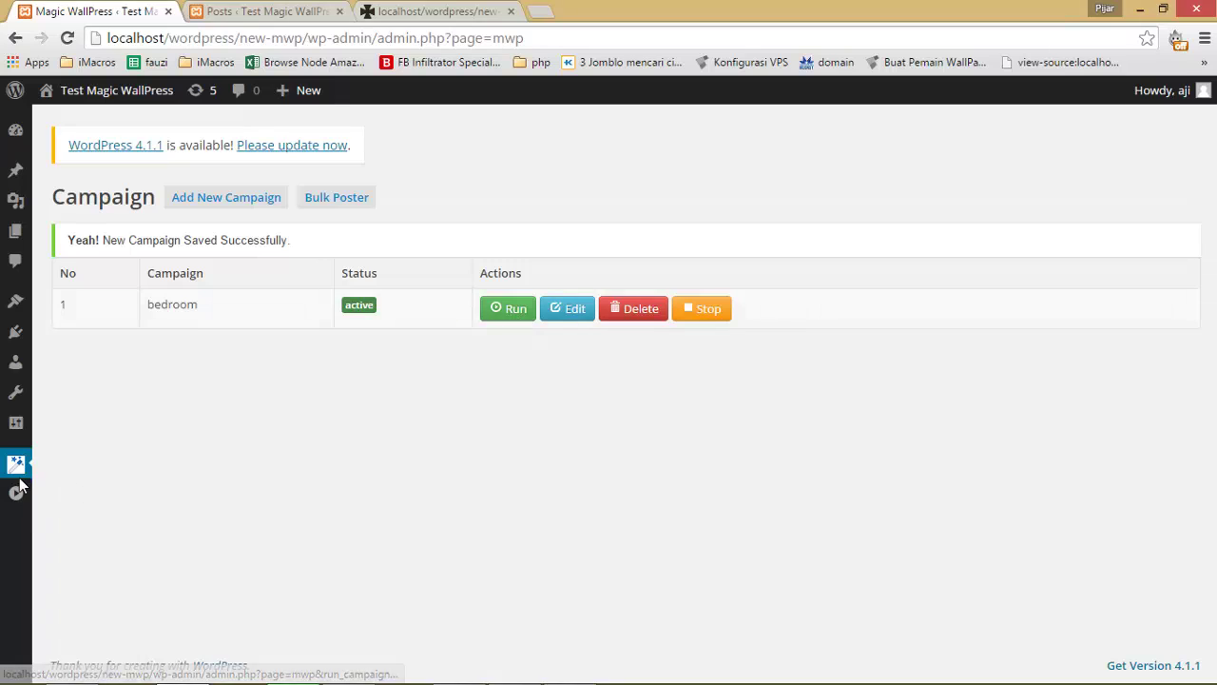
mouse_move(16, 463)
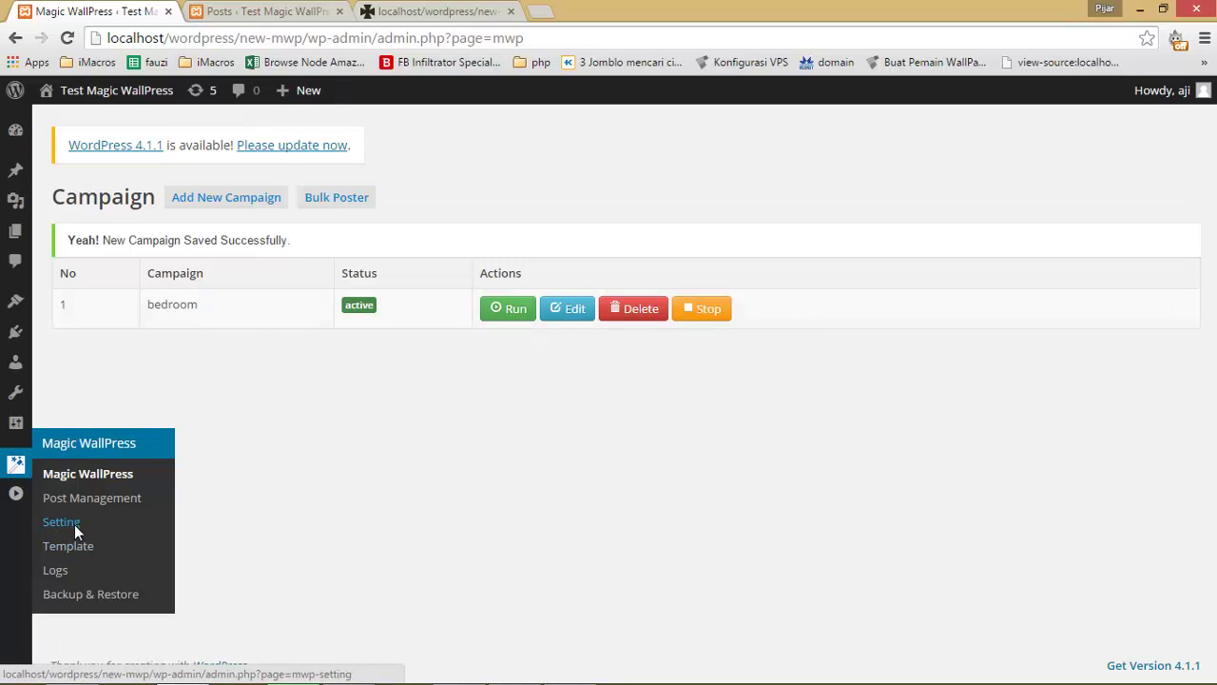
drag(74, 524, 266, 11)
scroll(875, 309, down, 2)
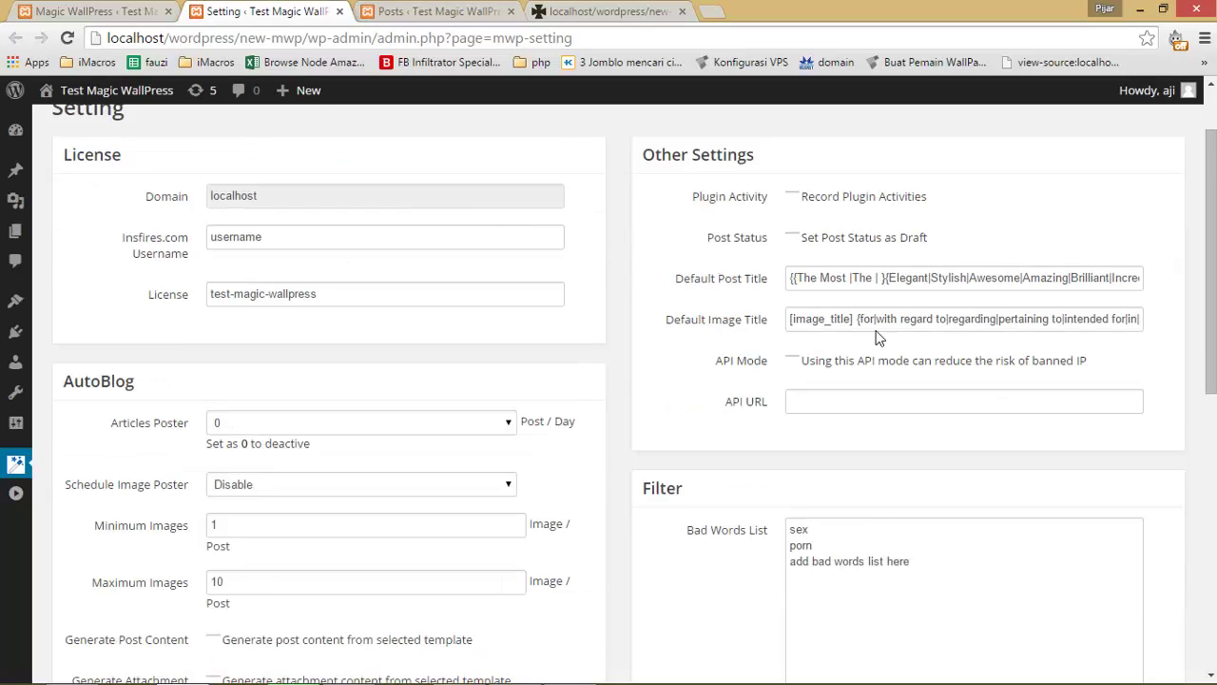
scroll(877, 328, up, 2)
scroll(732, 395, down, 1)
Turn on Set Post Status as Draft under Other Settings and turn it off again
drag(708, 238, 769, 239)
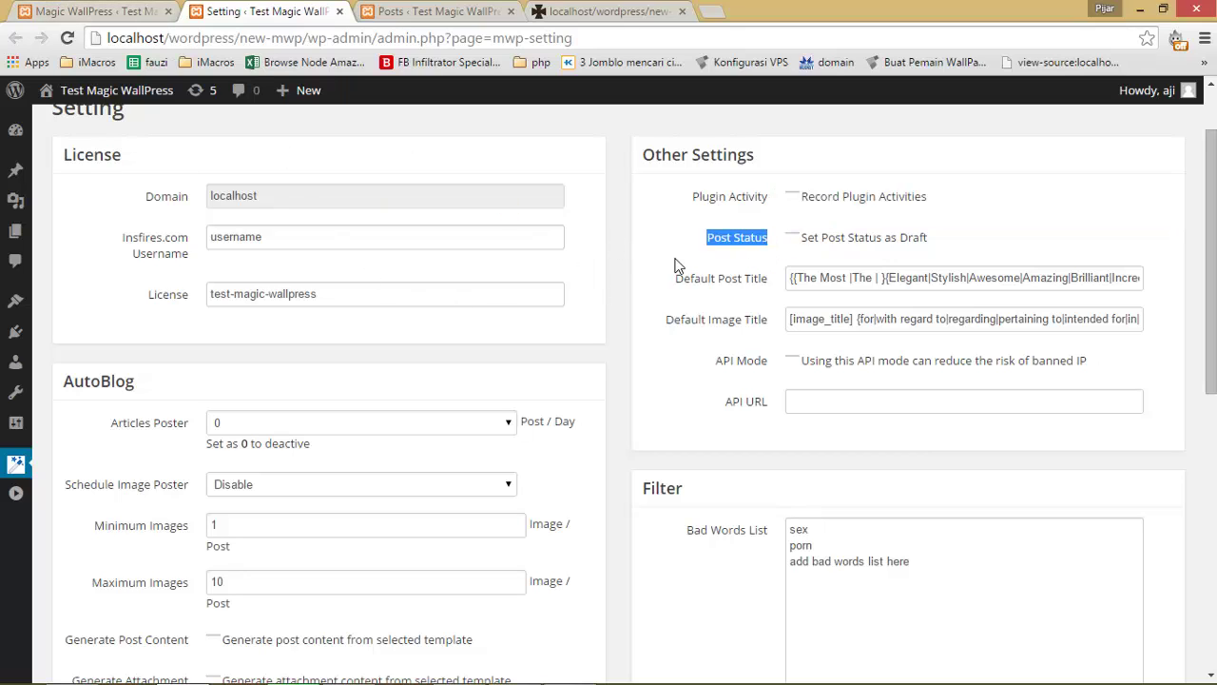
click(838, 245)
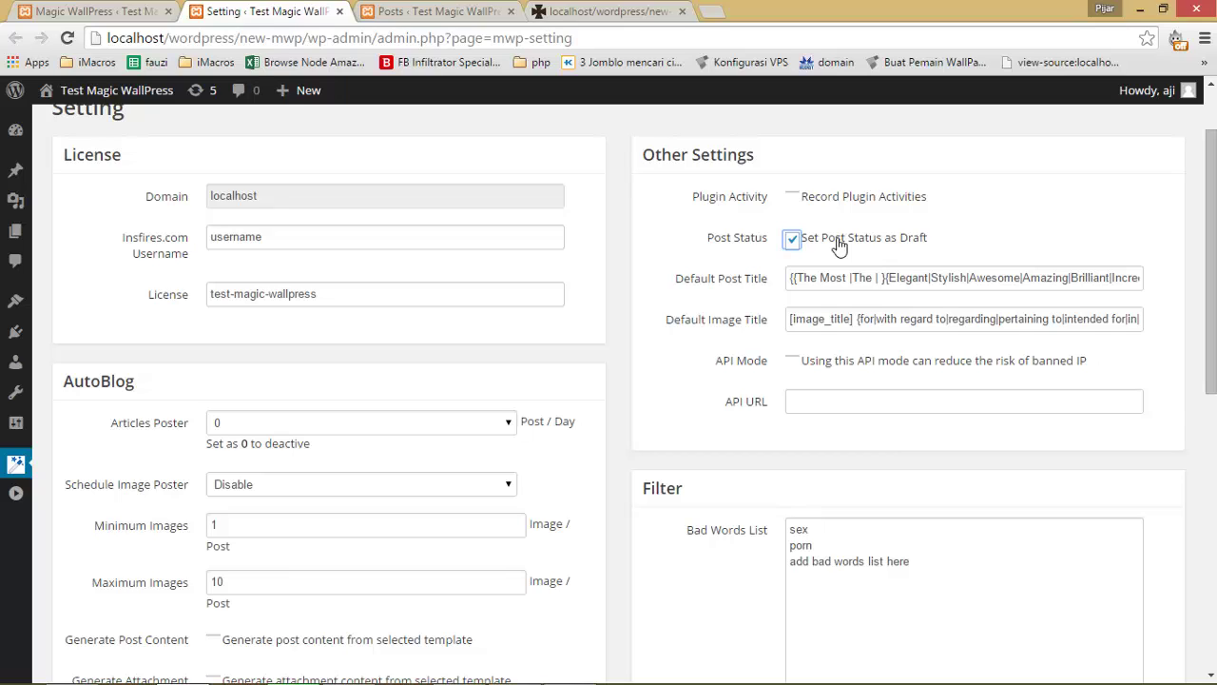
click(838, 246)
Run the bedroom campaign from the campaign list and check the result message
click(95, 10)
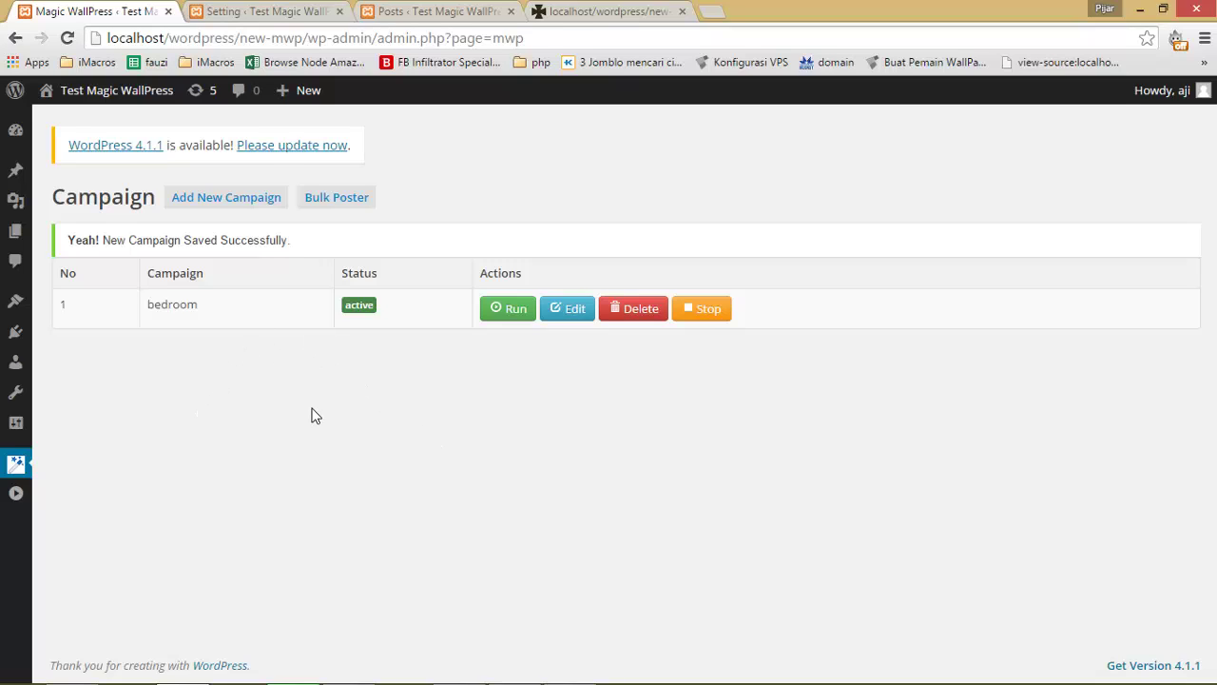
click(286, 10)
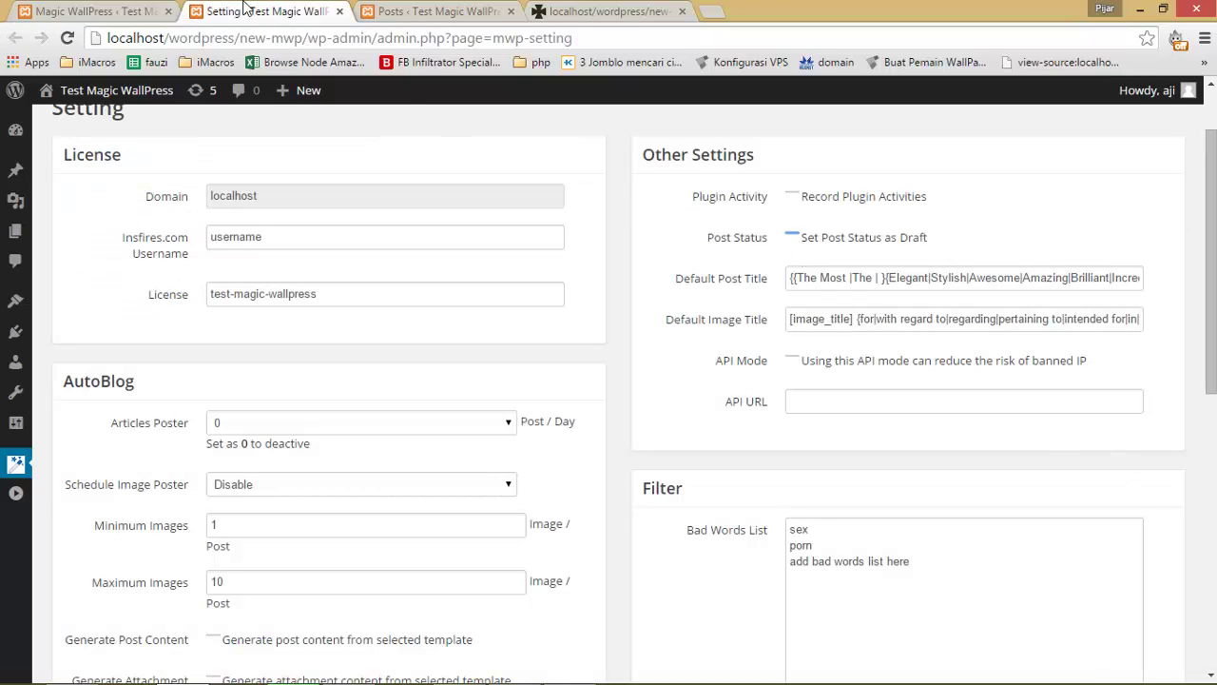
click(112, 11)
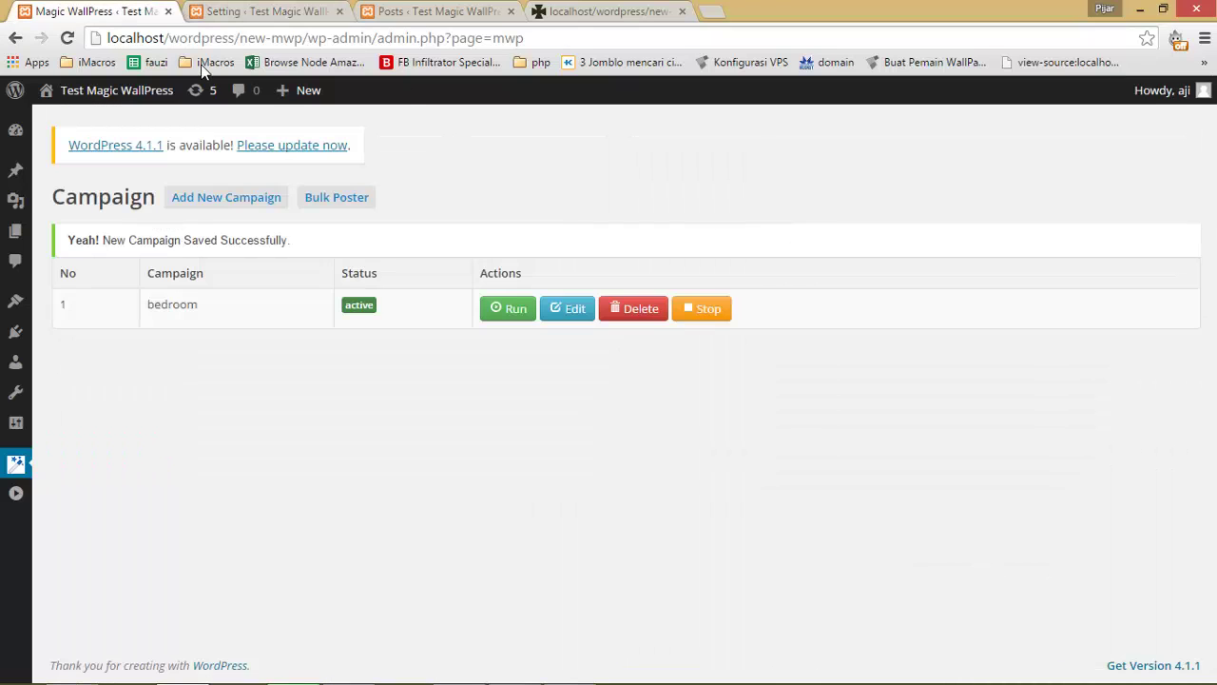
click(514, 312)
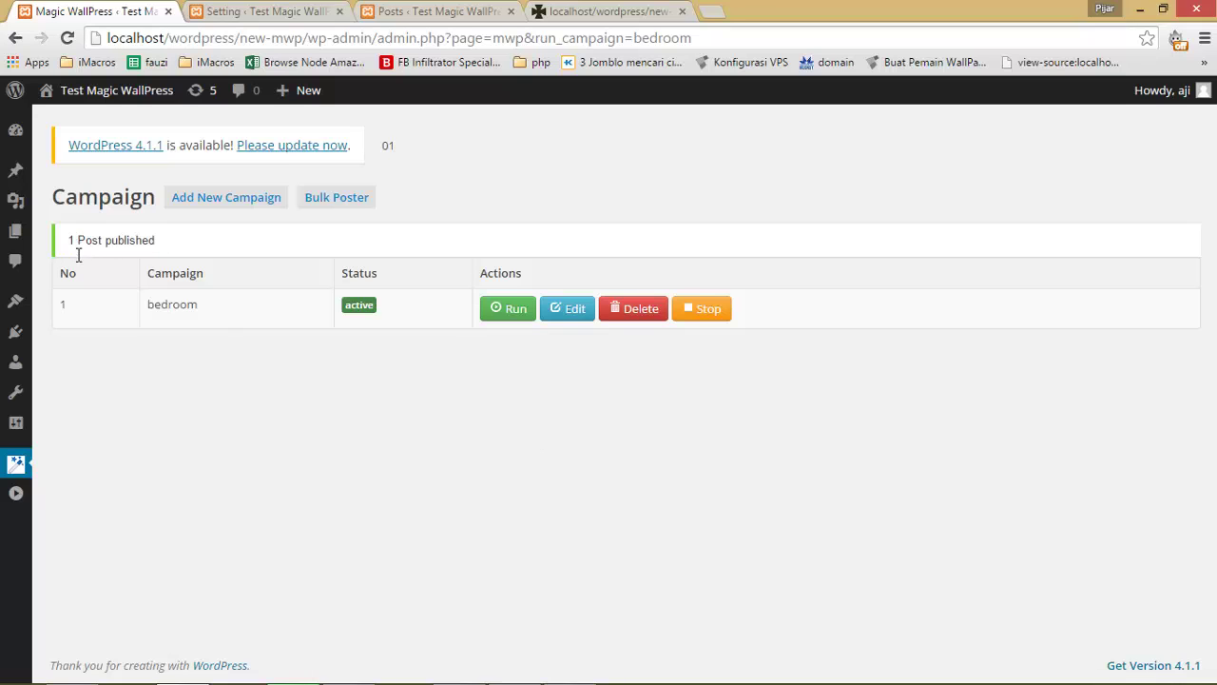
drag(77, 254, 73, 252)
click(171, 250)
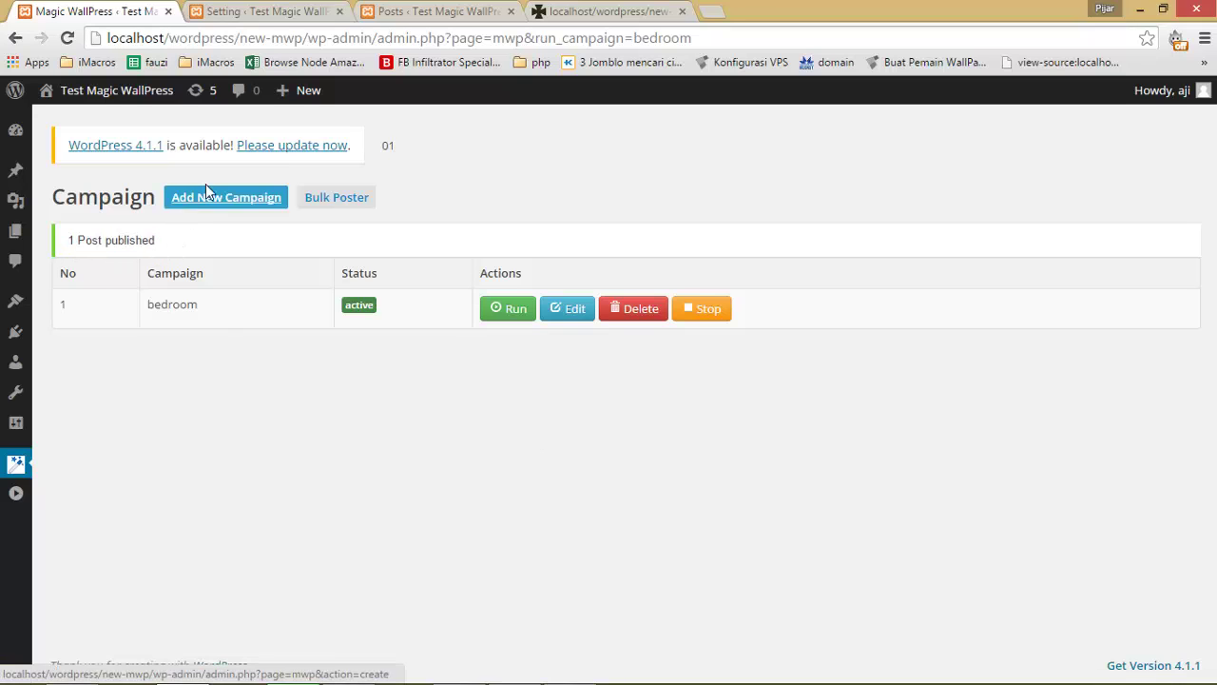
Switch to the Posts list and reload it with all posts to inspect the generated bedroom post
click(286, 10)
click(495, 10)
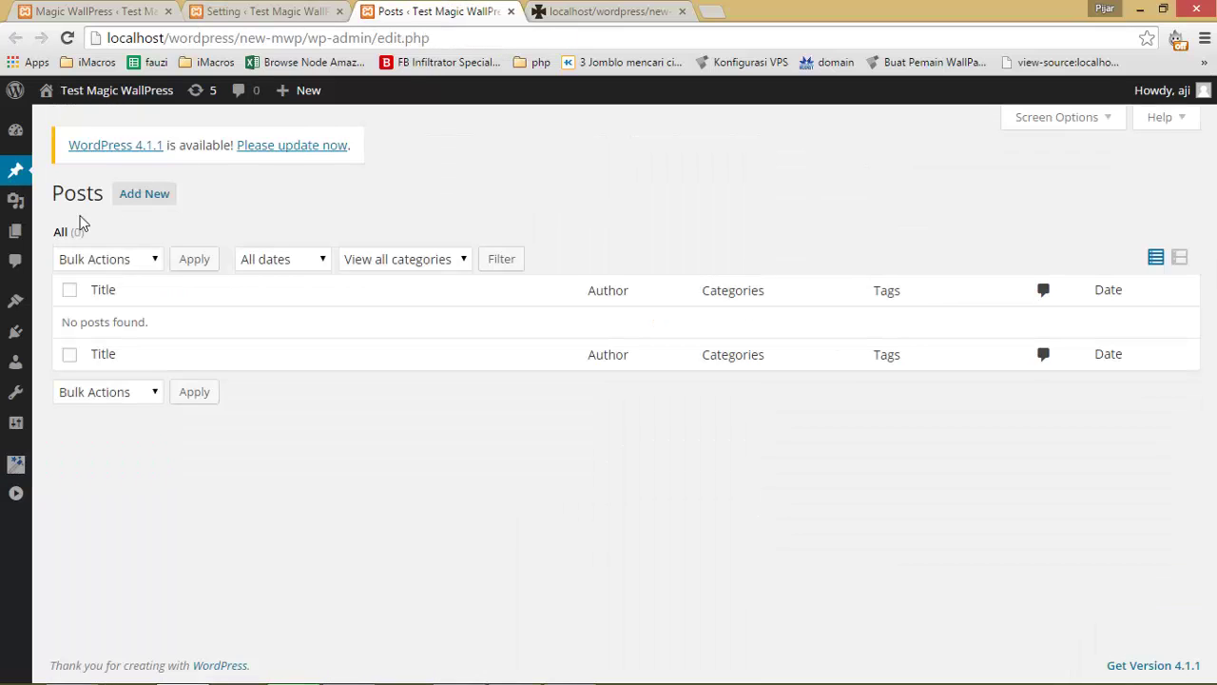
click(59, 234)
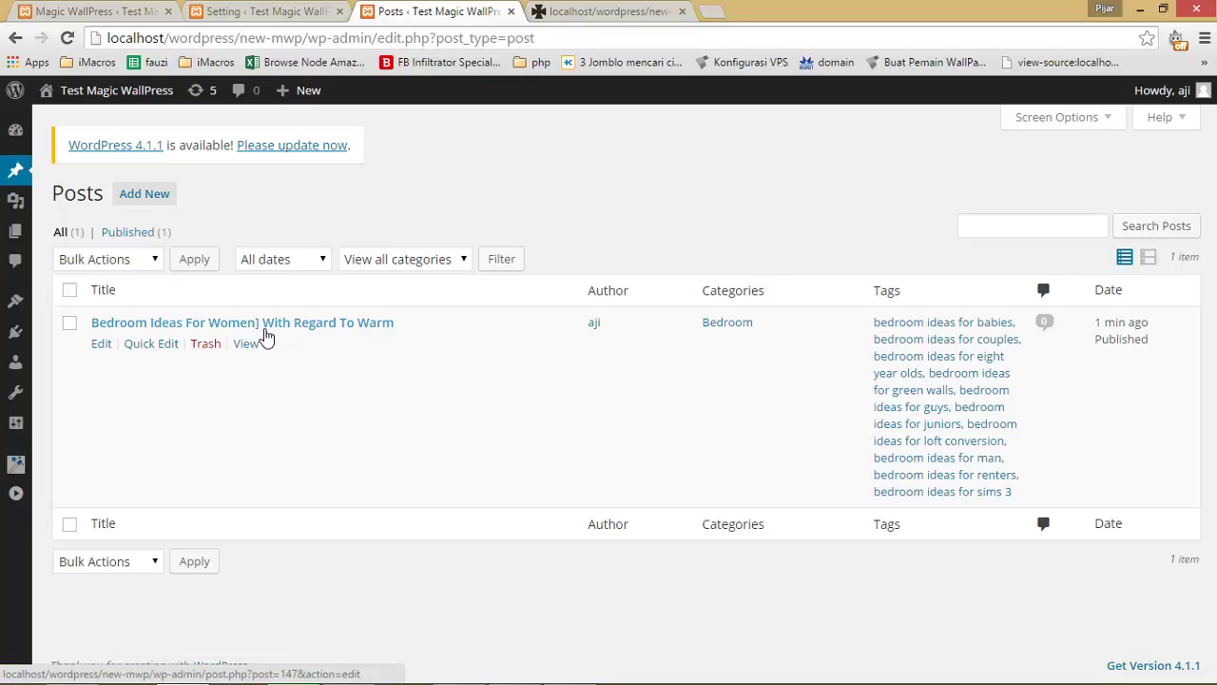
Remove the stray closing bracket after [keyword] in the bedroom campaign's Post Title and save the campaign
key(ctrl+1)
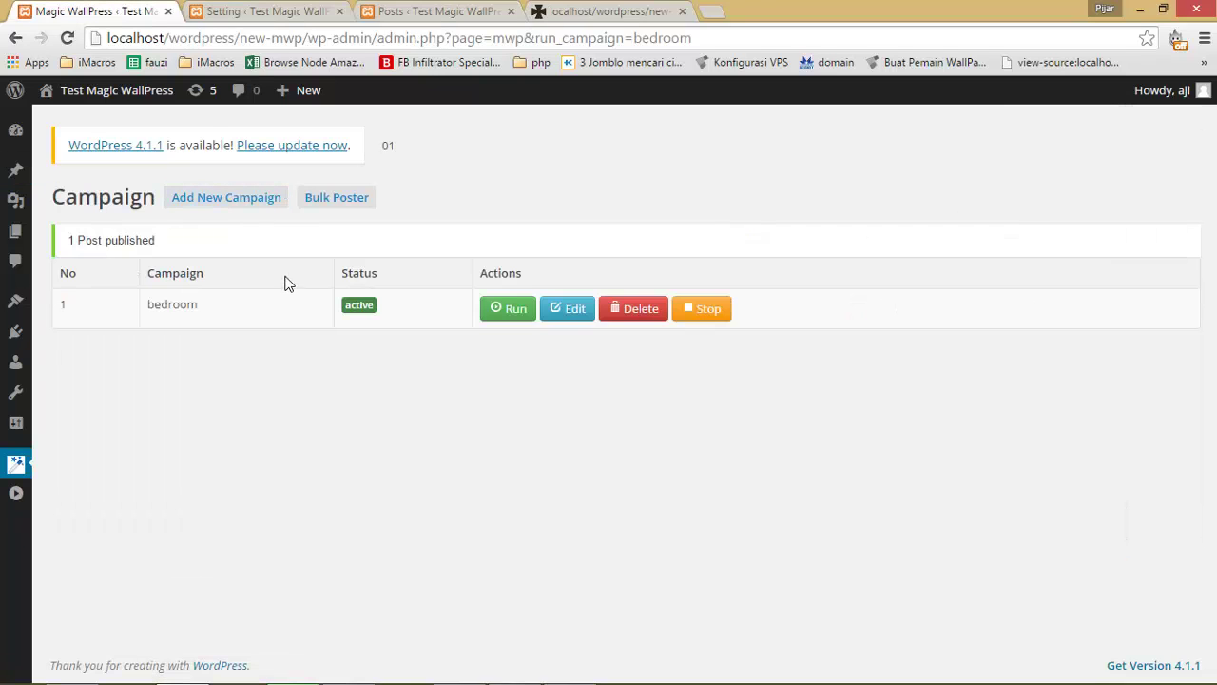
click(575, 309)
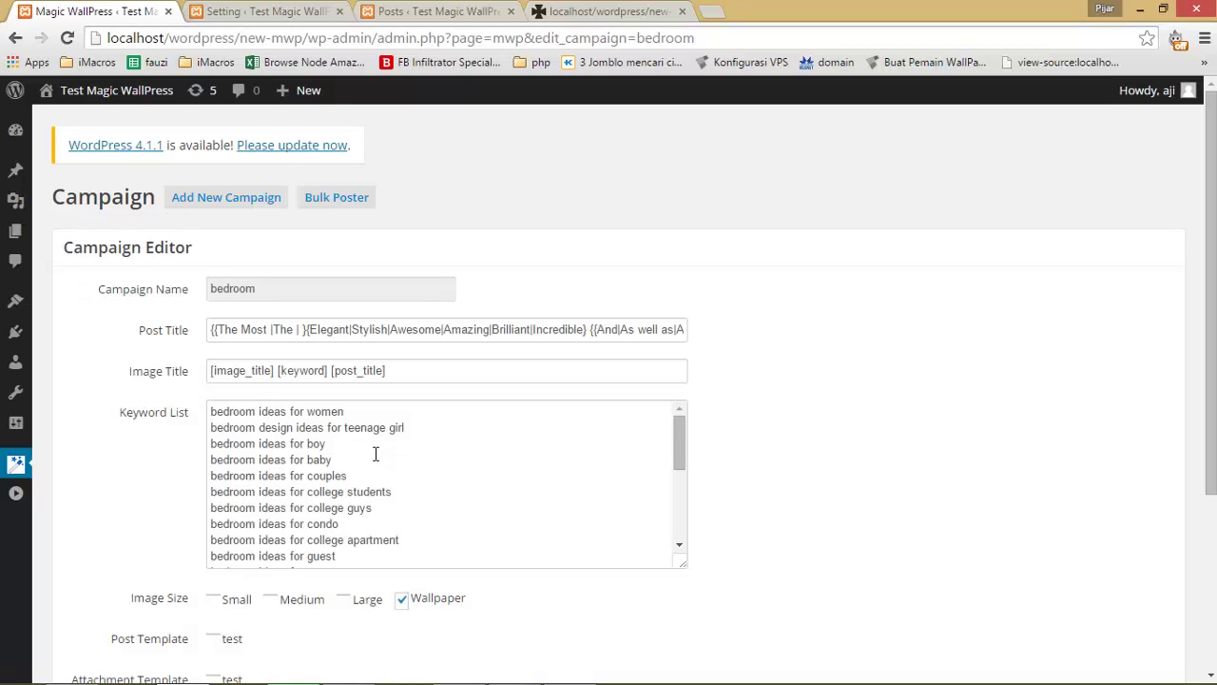
key(ctrl+f)
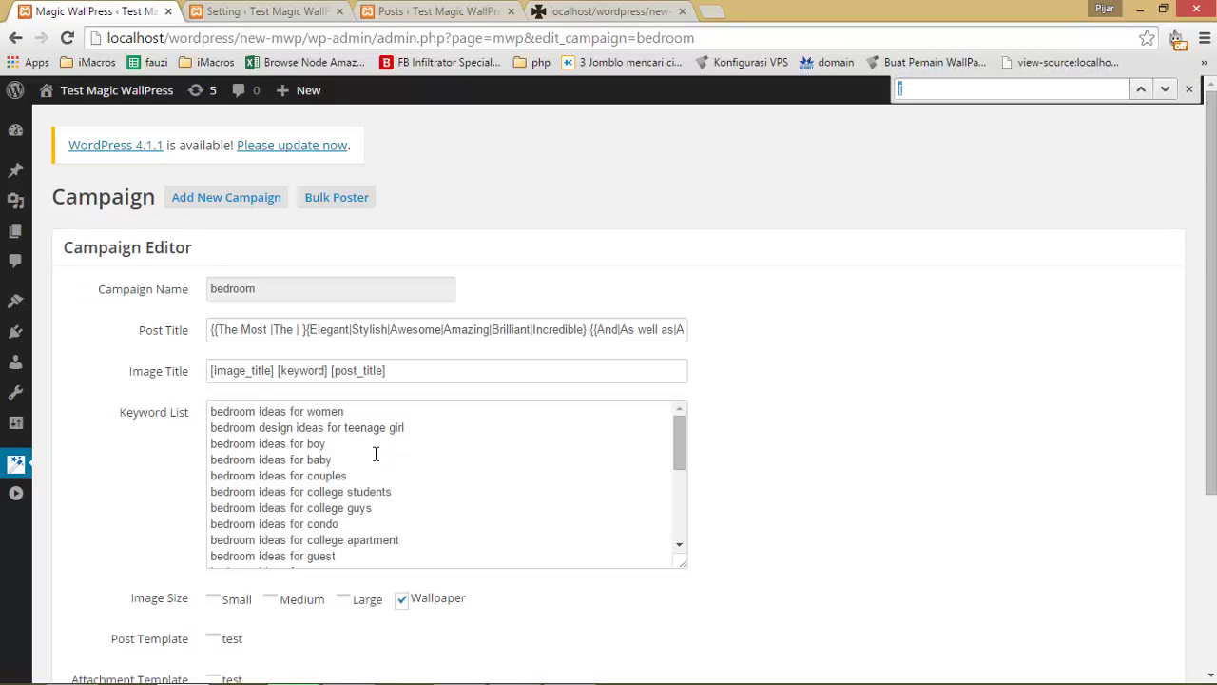
text(k)
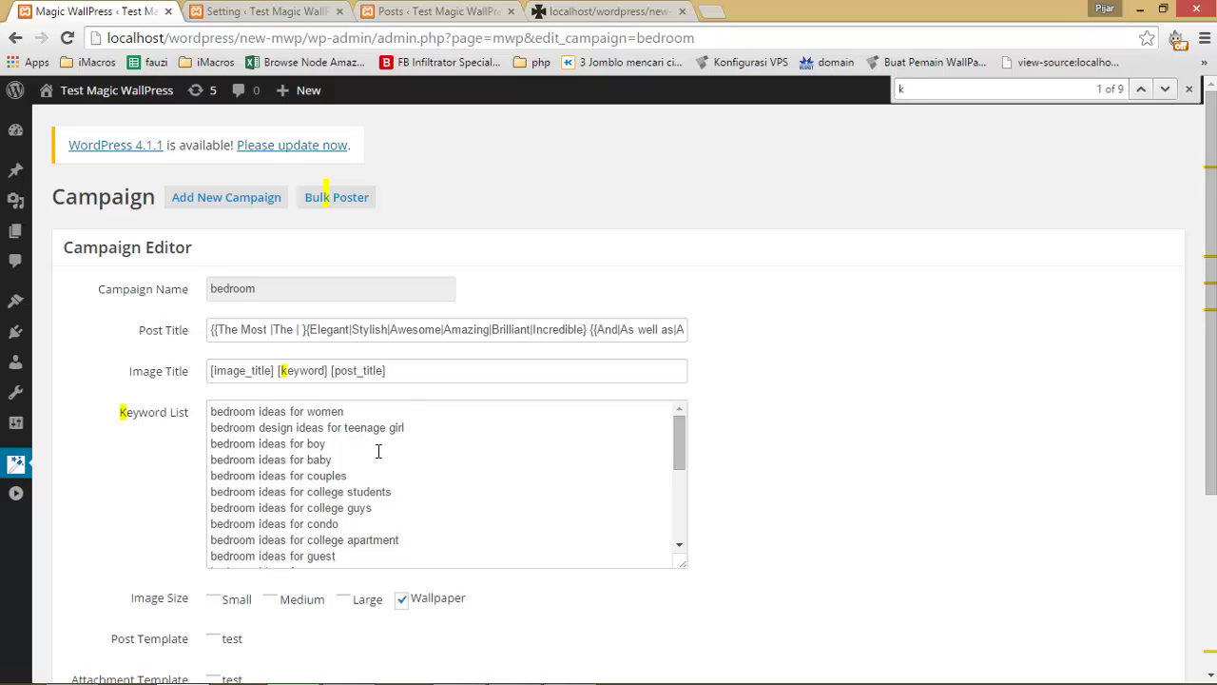
text(ey)
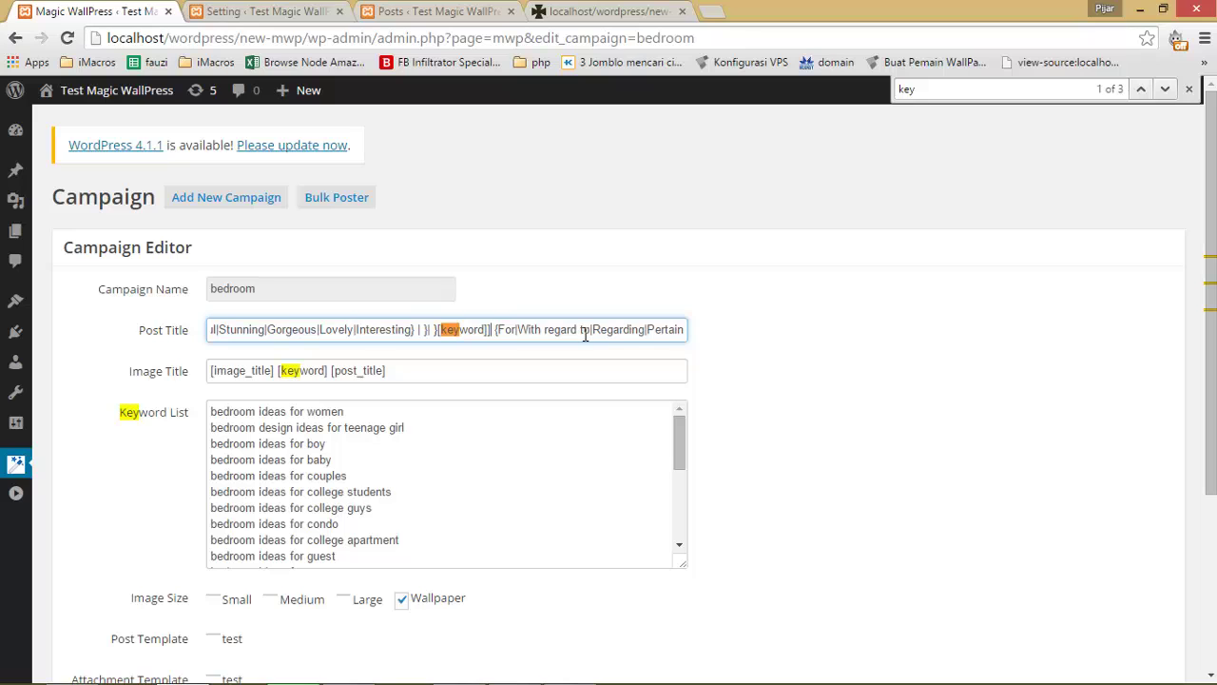
key(BackSpace)
click(742, 353)
scroll(388, 361, down, 10)
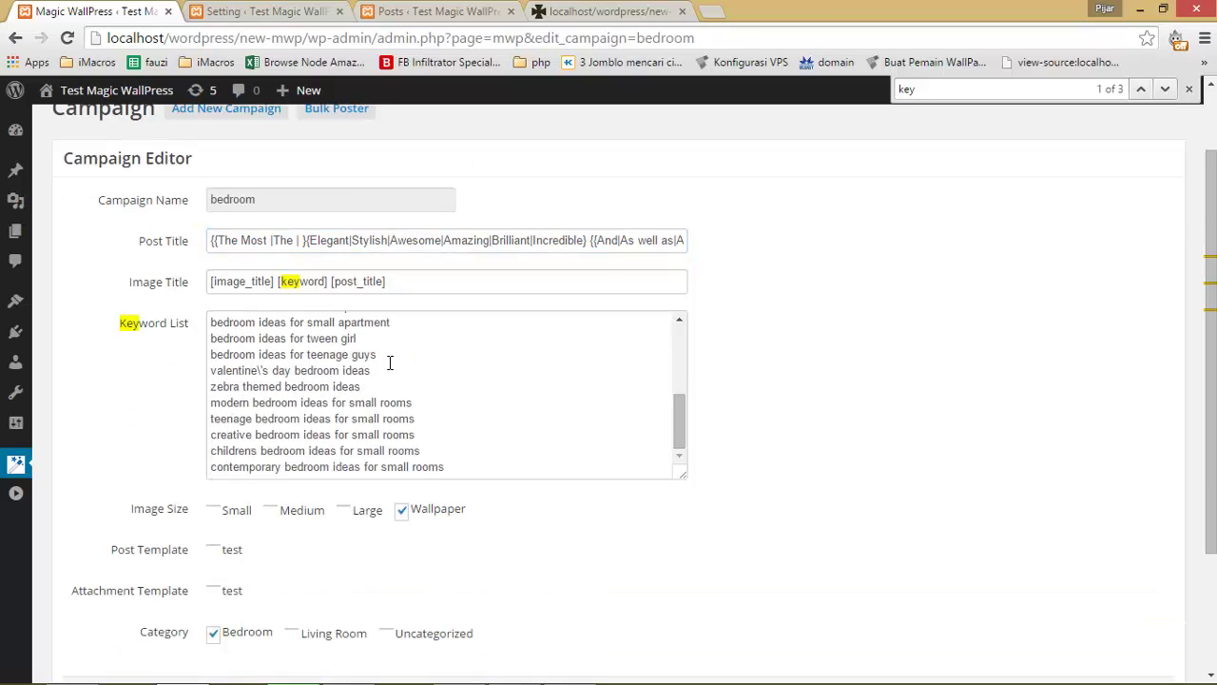
click(296, 616)
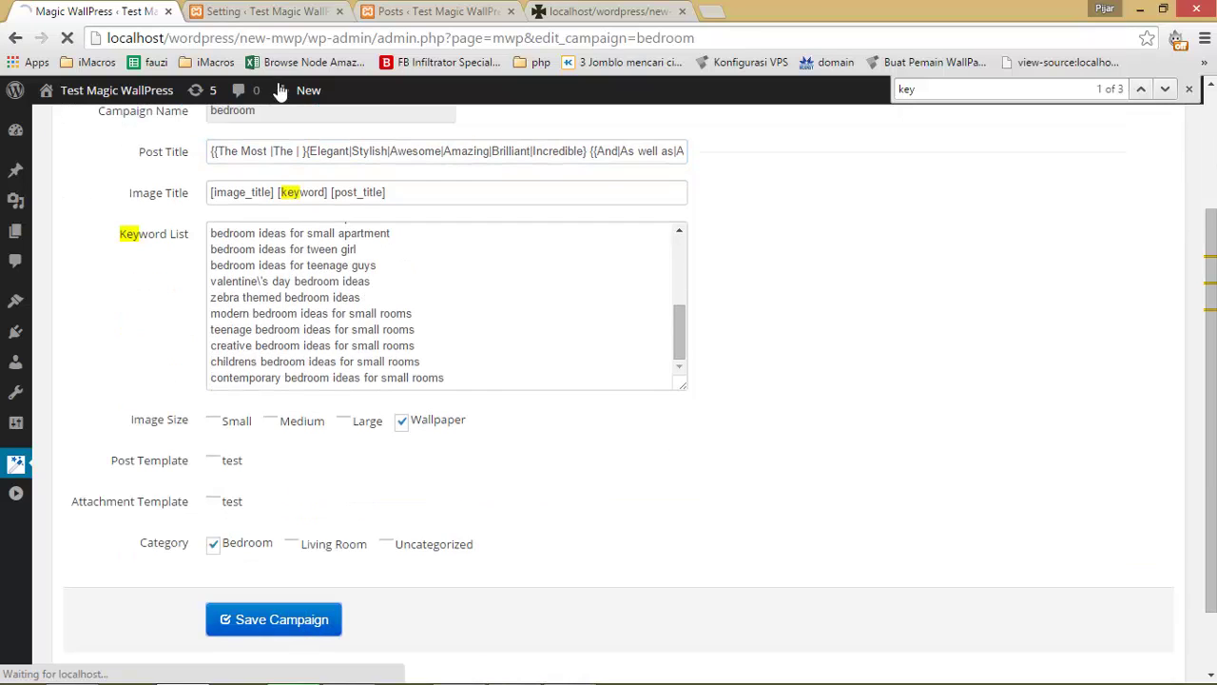
Review the image count and Generate Post Tags options on the Magic WallPress Setting page
click(440, 10)
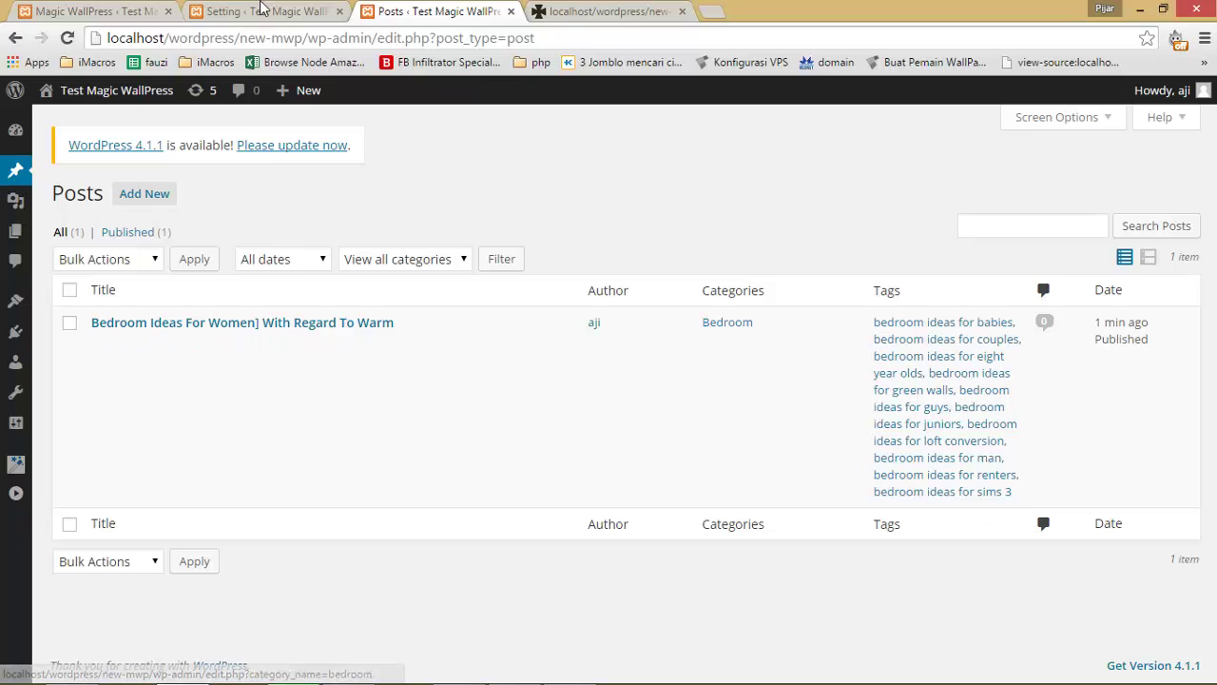
click(254, 11)
scroll(369, 547, down, 4)
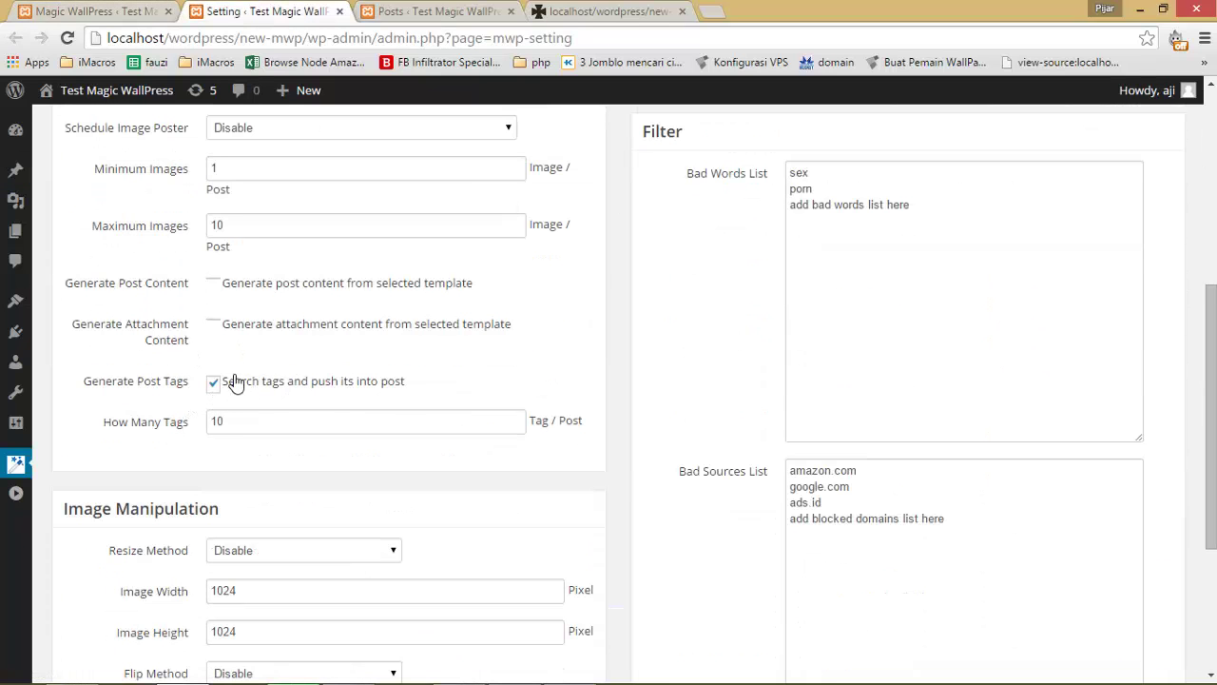
Reload the site's front page and look through the published bedroom post and its images
click(495, 8)
click(546, 10)
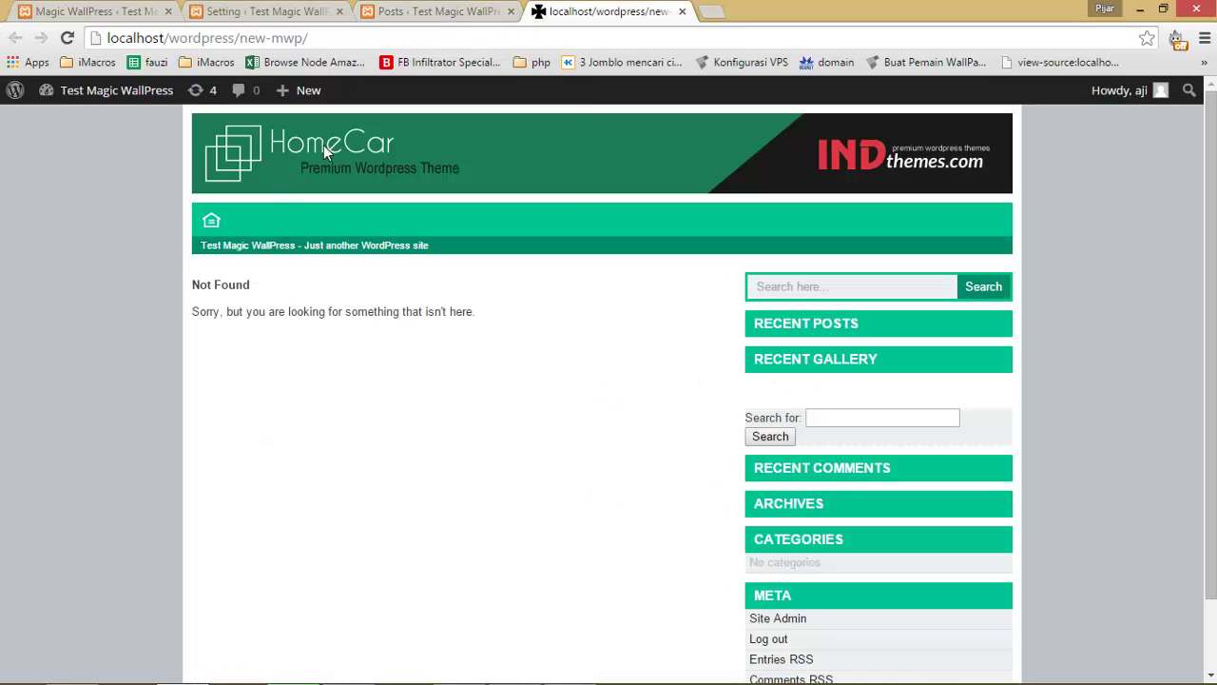
click(240, 145)
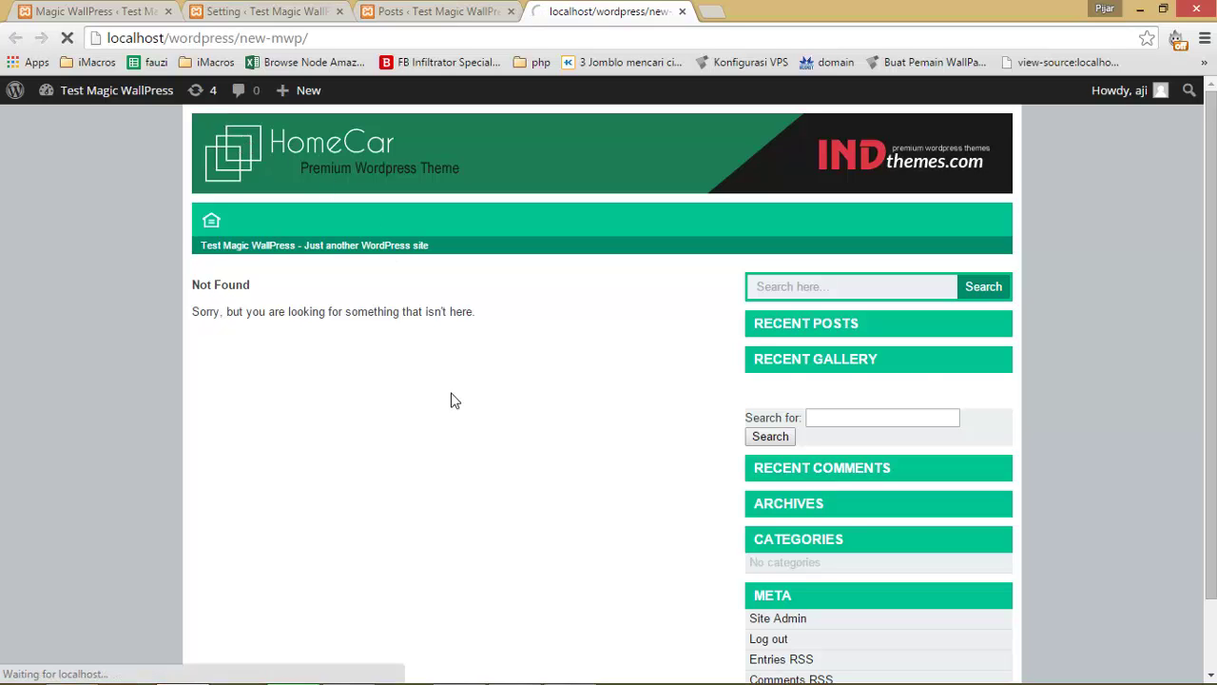
scroll(450, 393, down, 4)
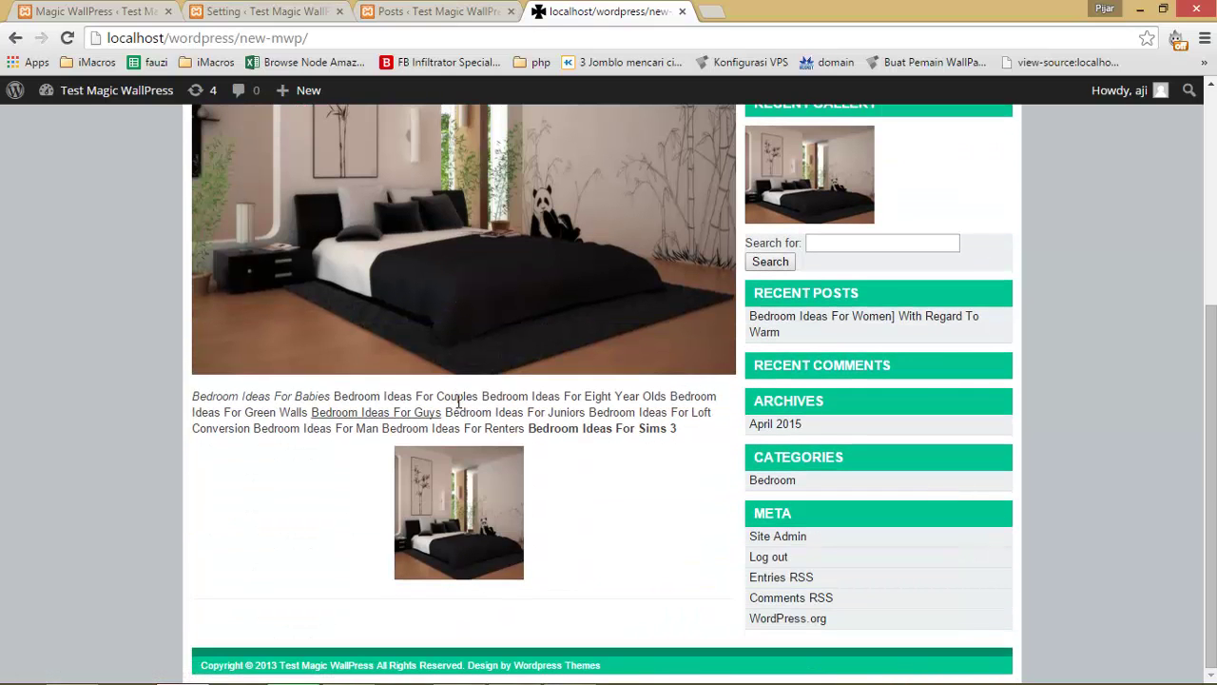
drag(216, 395, 608, 395)
scroll(384, 359, up, 10)
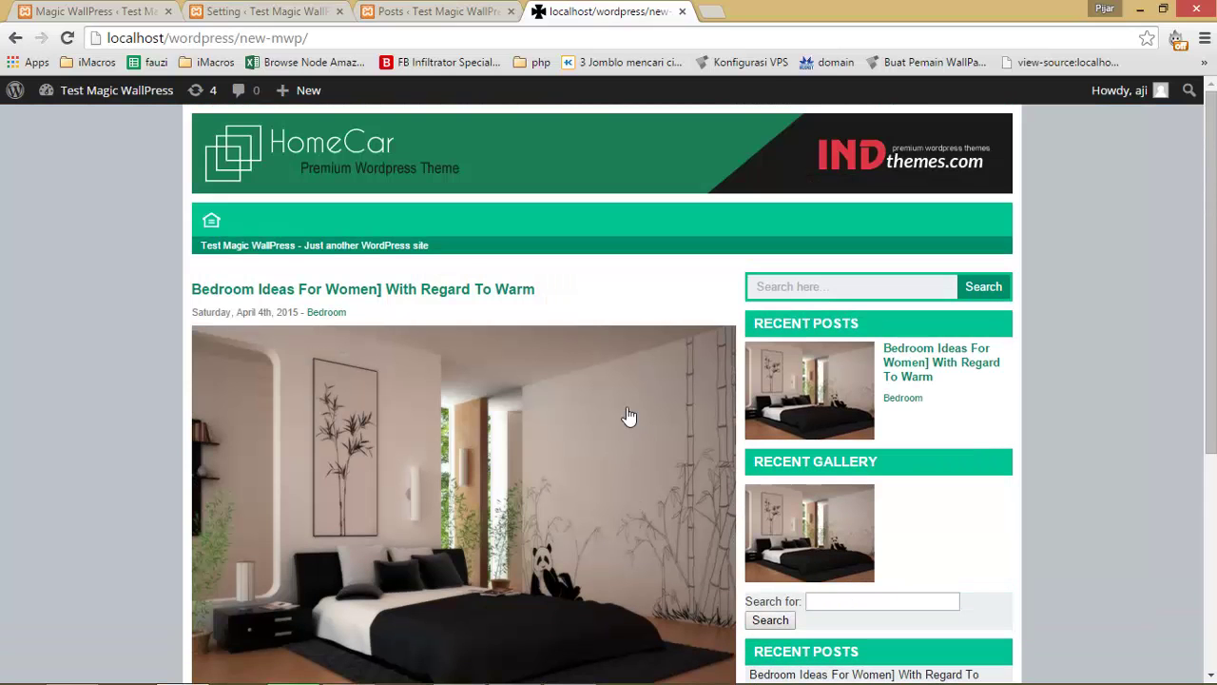
scroll(384, 360, down, 4)
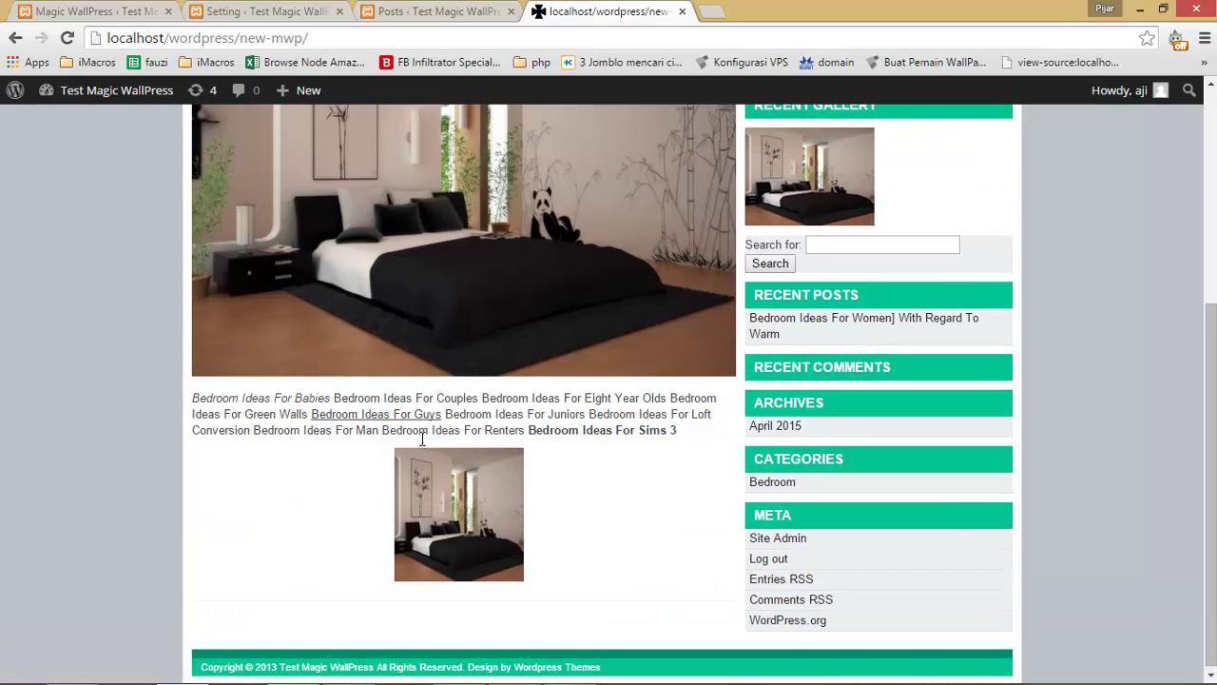
Highlight the paragraph of tag phrases beneath the bedroom post's main image to examine it, then clear the selection
scroll(521, 451, up, 3)
scroll(521, 452, down, 3)
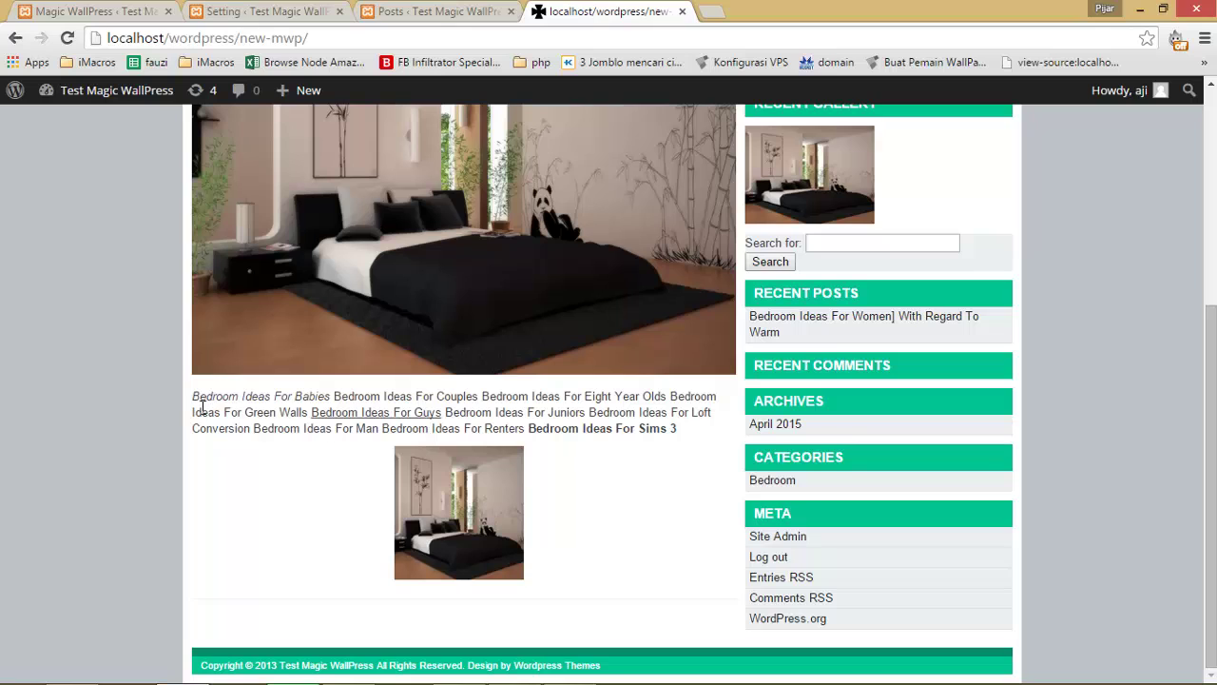
drag(193, 396, 685, 438)
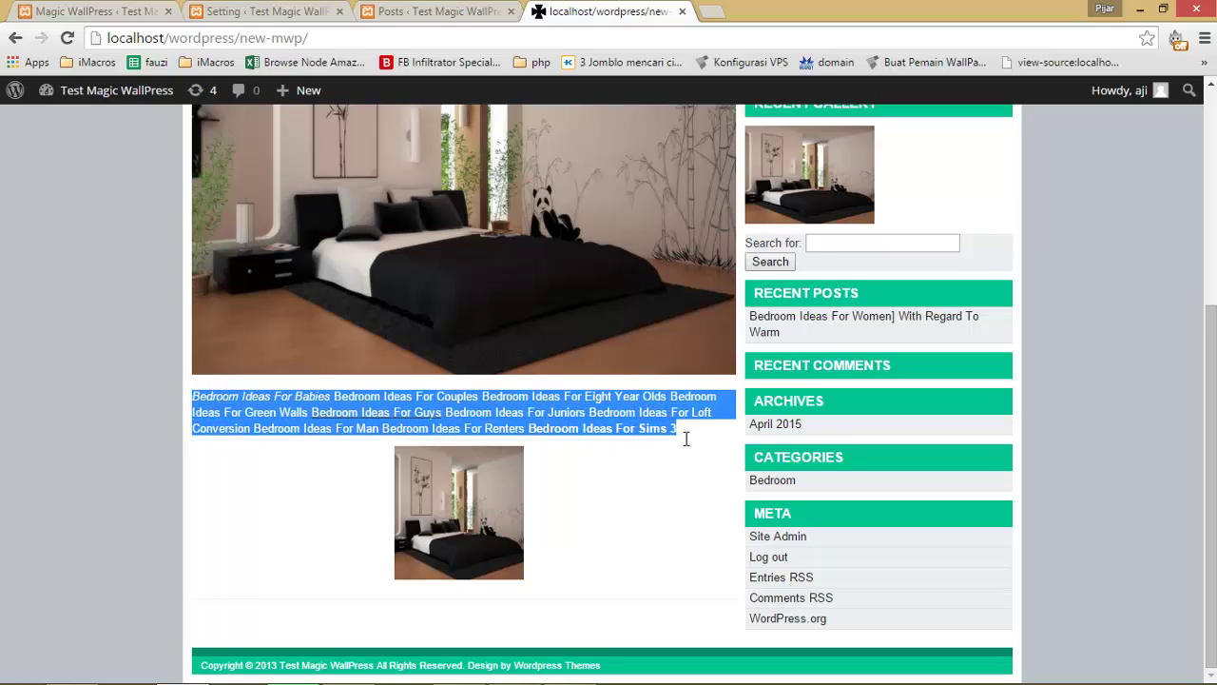
scroll(525, 383, up, 2)
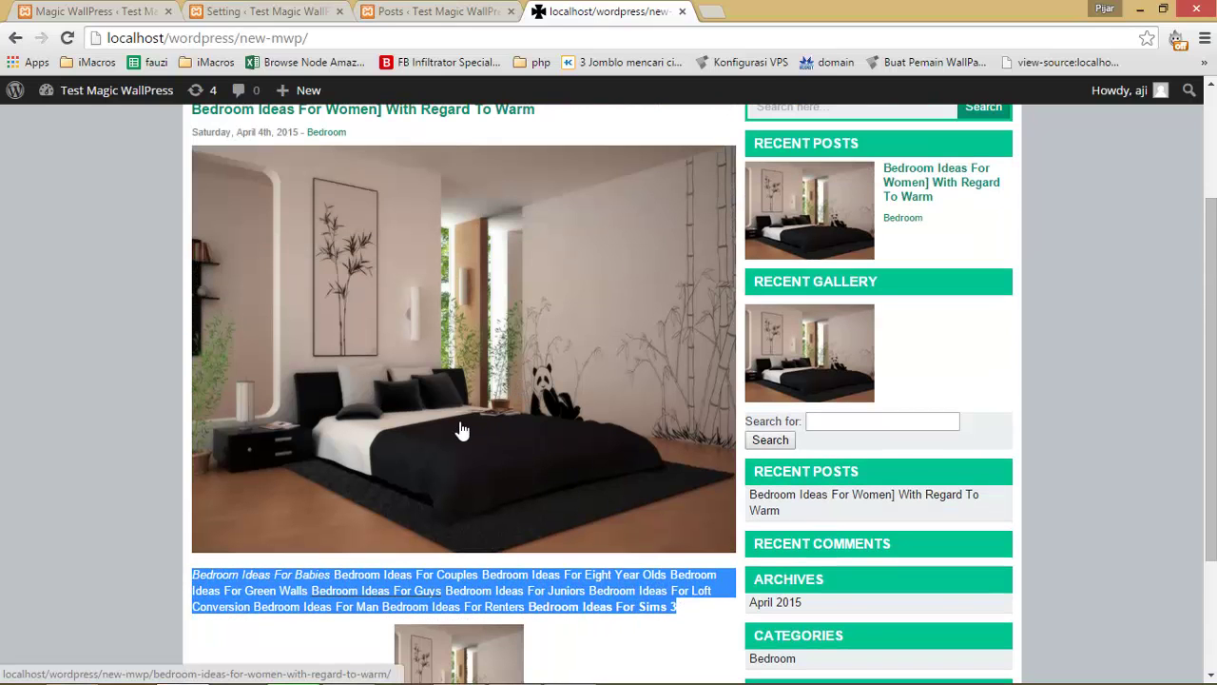
click(207, 613)
drag(202, 582, 694, 609)
click(692, 608)
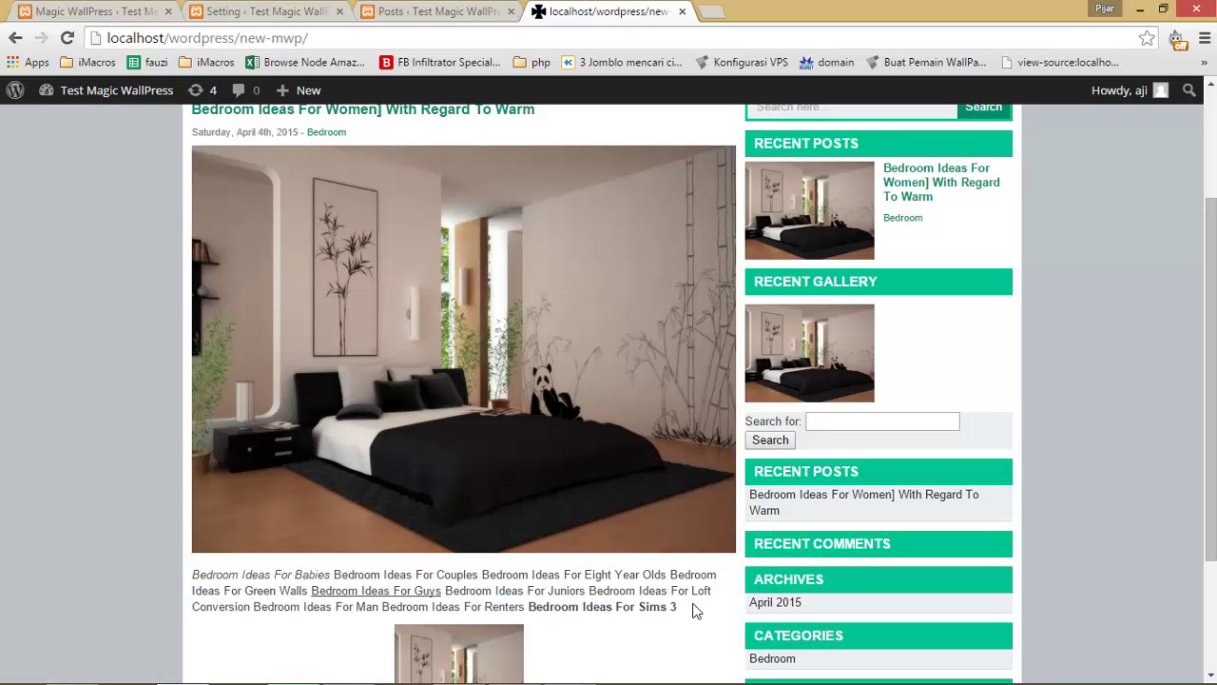
Open the generated bedroom post for editing and examine its content, custom fields, Magic WallPress Post Data and tags
click(433, 13)
click(101, 345)
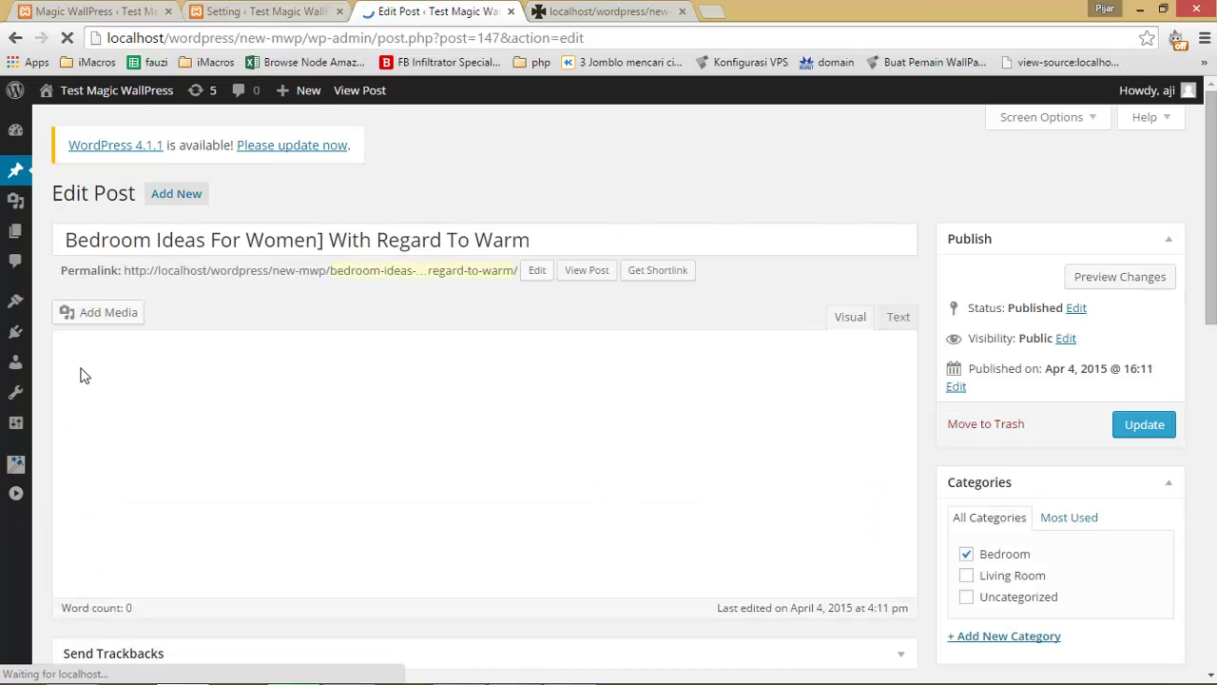
click(99, 348)
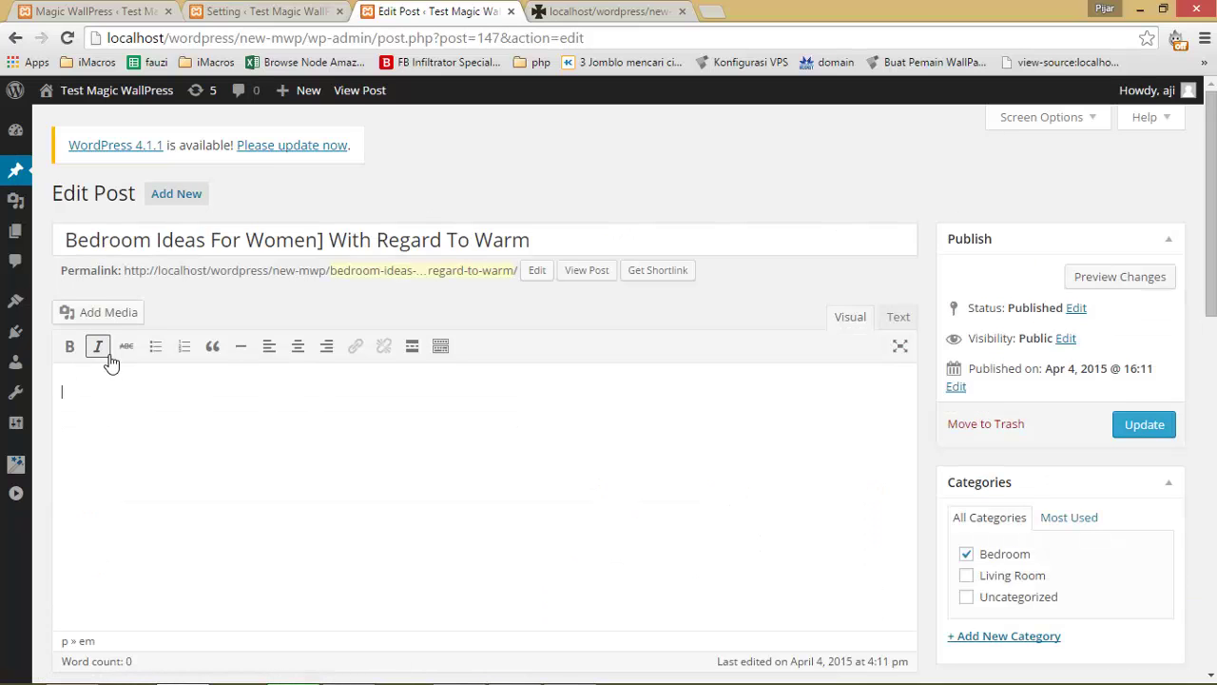
scroll(450, 513, down, 10)
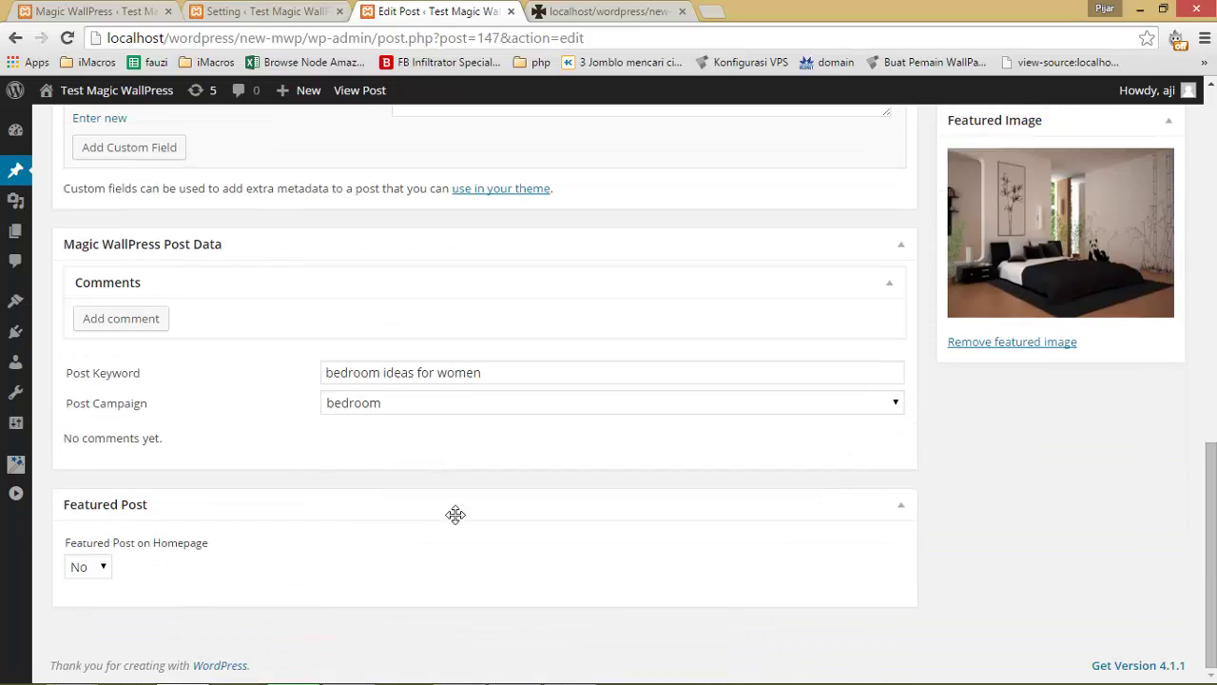
scroll(453, 510, up, 6)
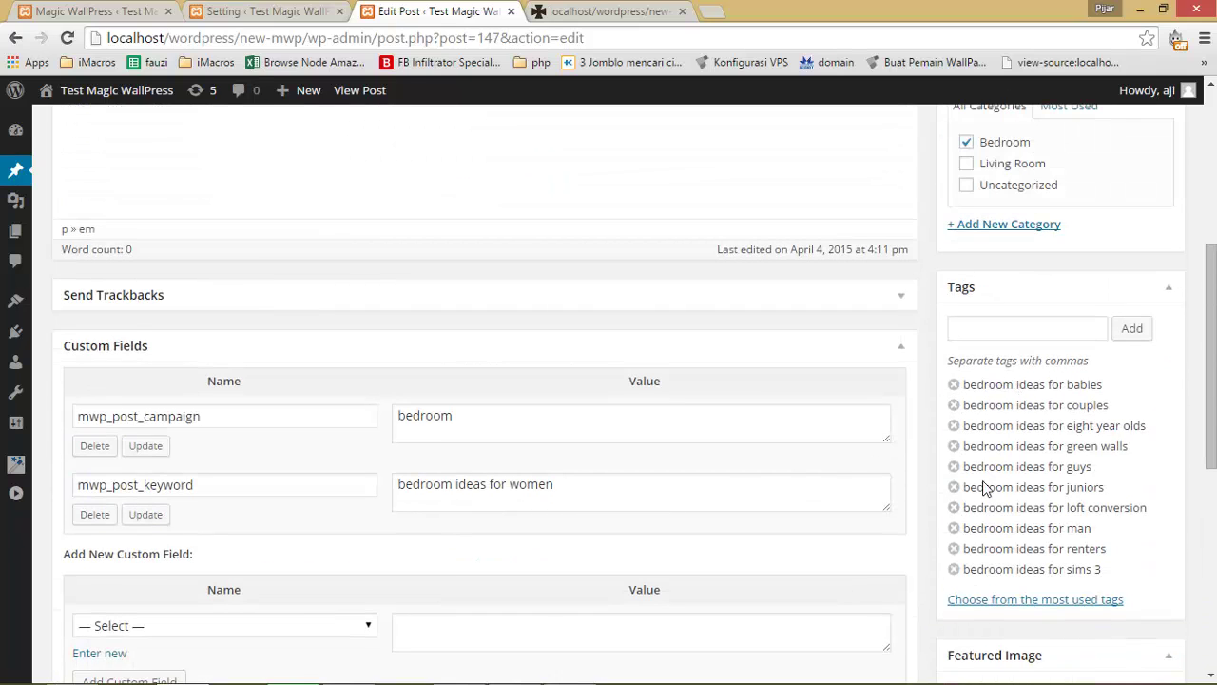
scroll(465, 445, up, 3)
Open the Bulk Poster from the campaign page and set How Many Posts to 3
click(283, 11)
click(105, 10)
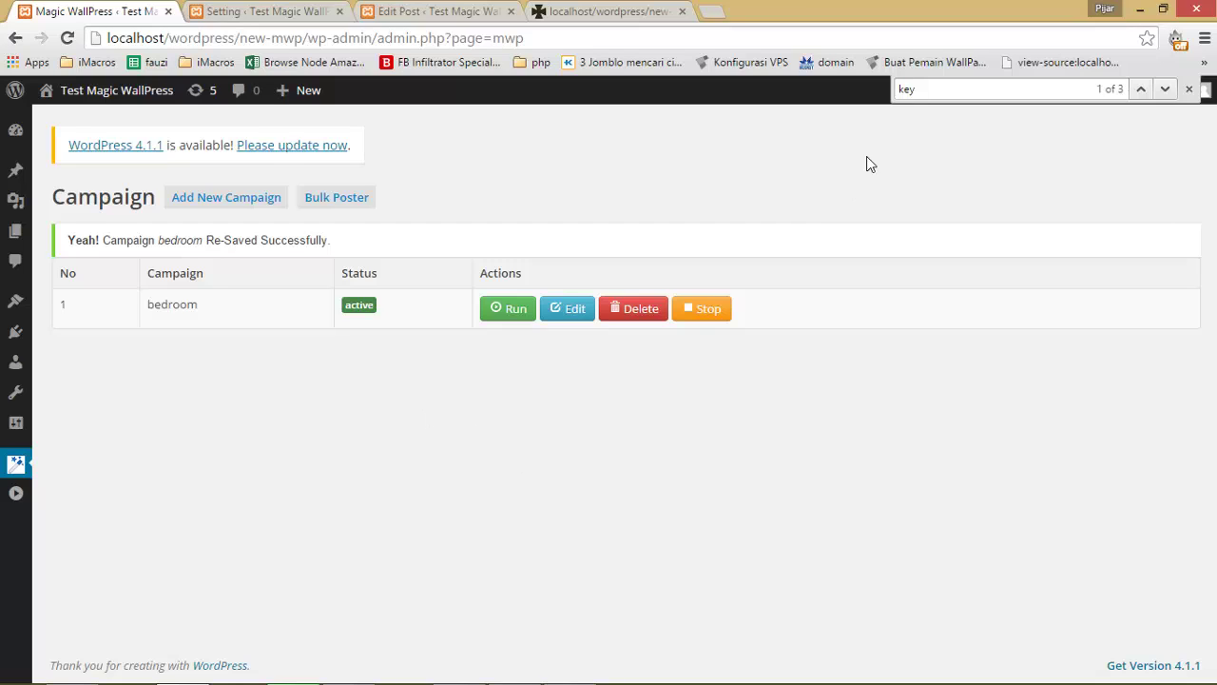
click(1188, 88)
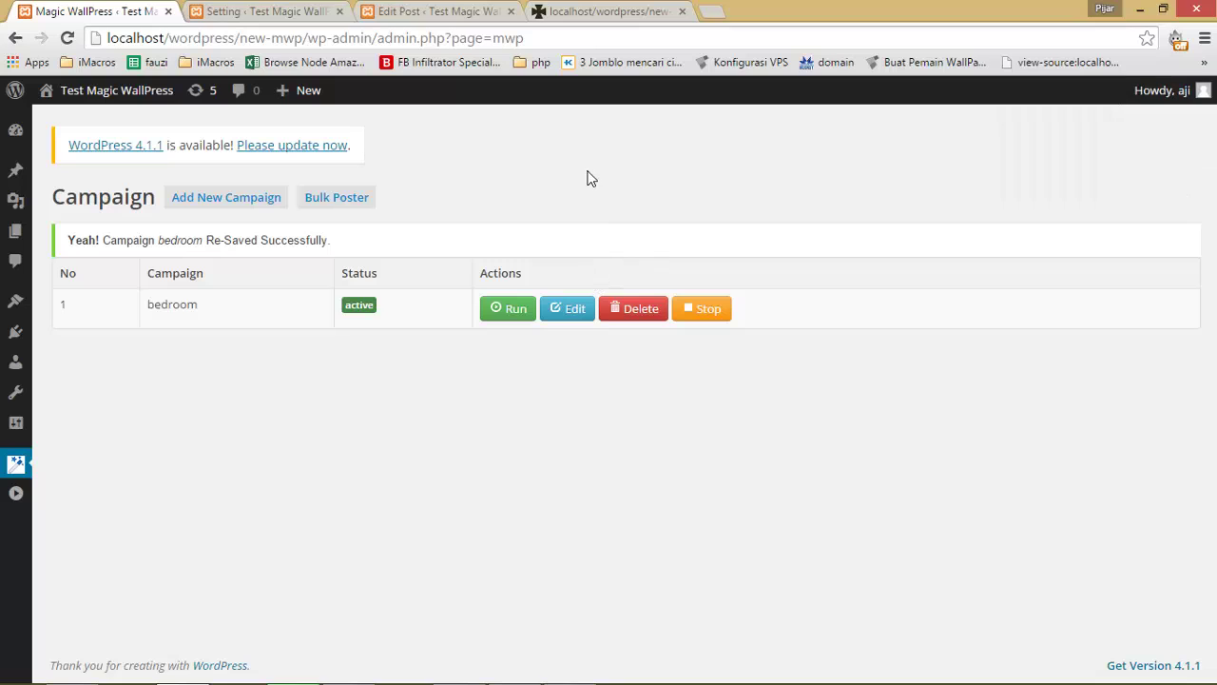
click(348, 202)
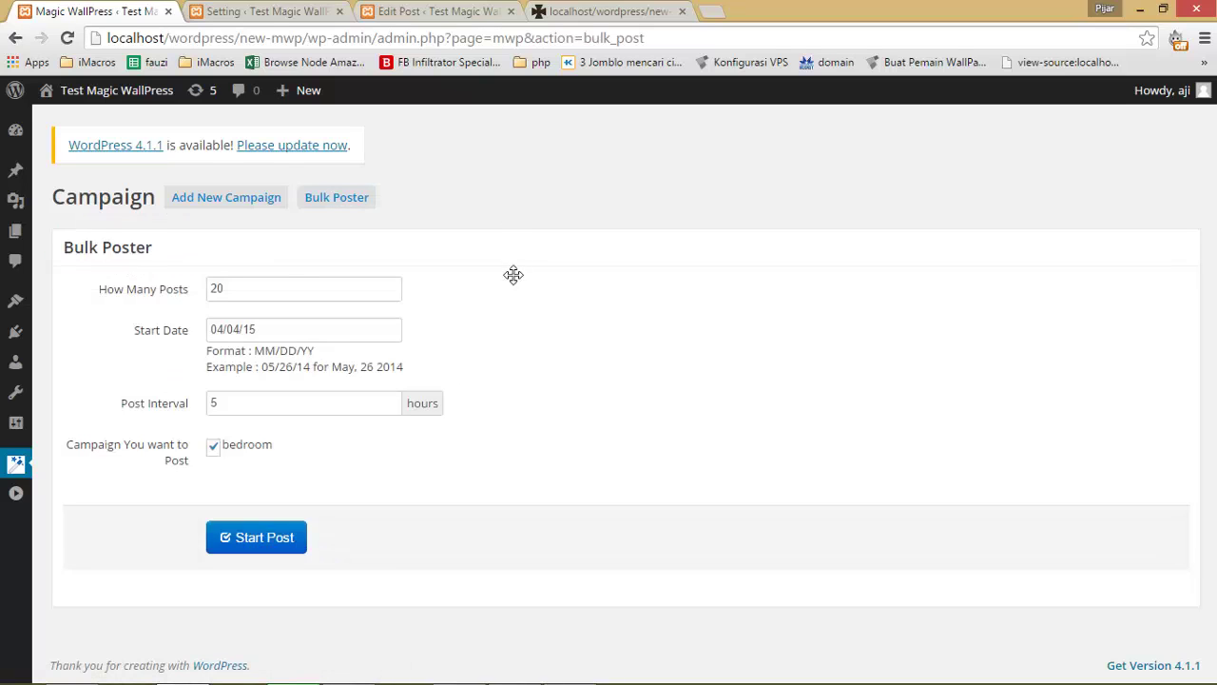
drag(300, 294, 196, 305)
text(3)
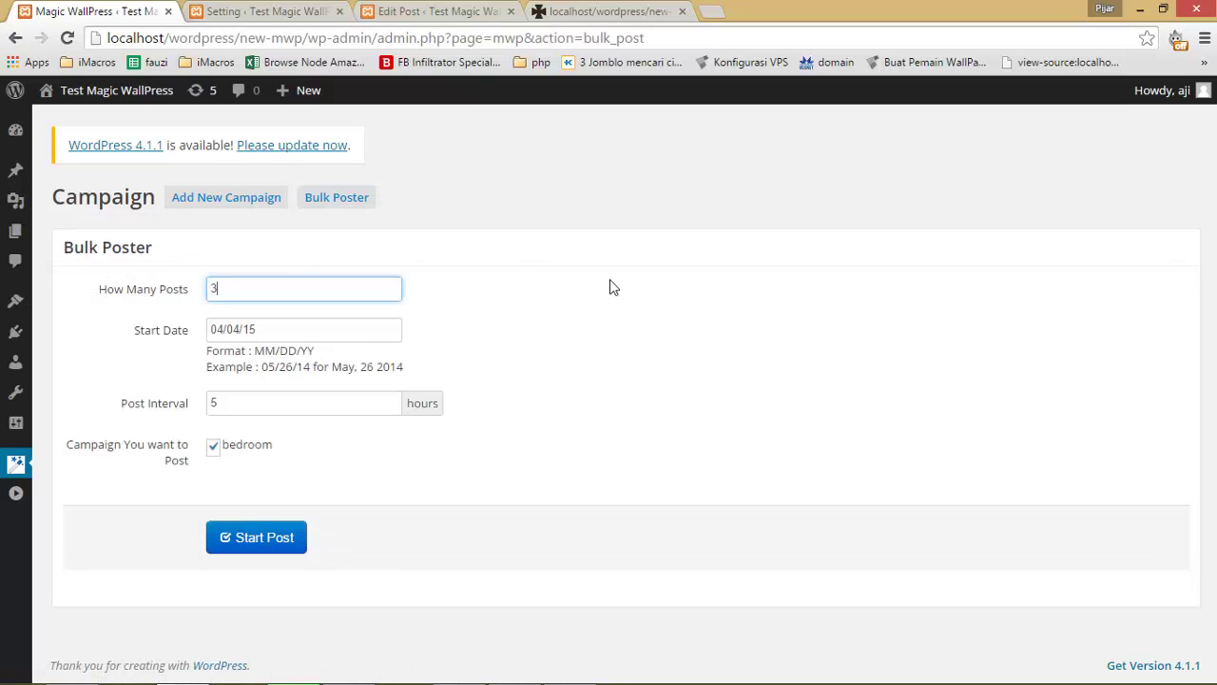
click(362, 350)
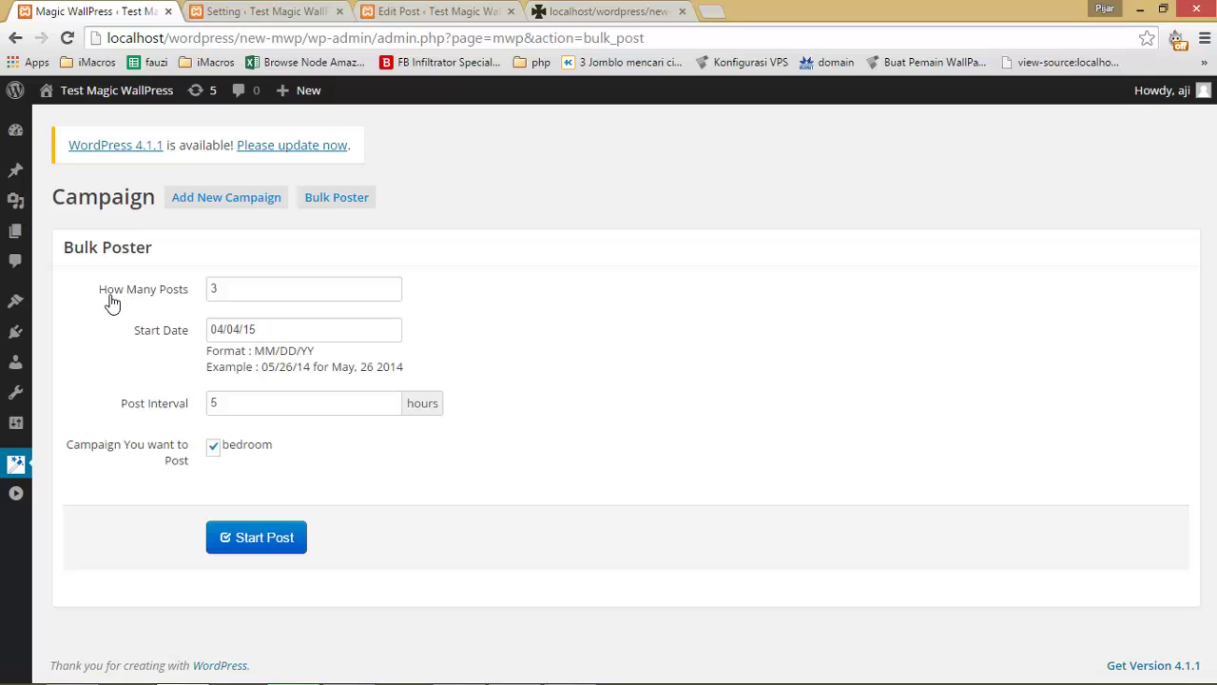
Set the Bulk Poster's Start Date to 04/03/15
click(249, 330)
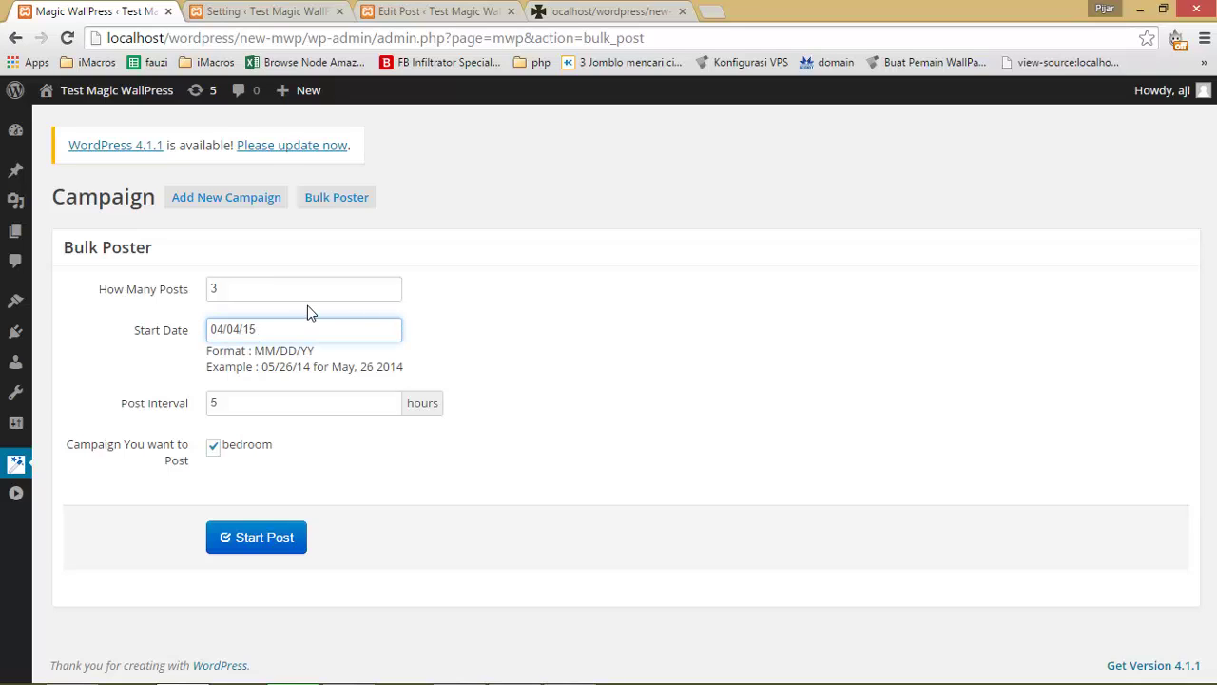
key(BackSpace)
key(BackSpace)
text(/03)
click(736, 353)
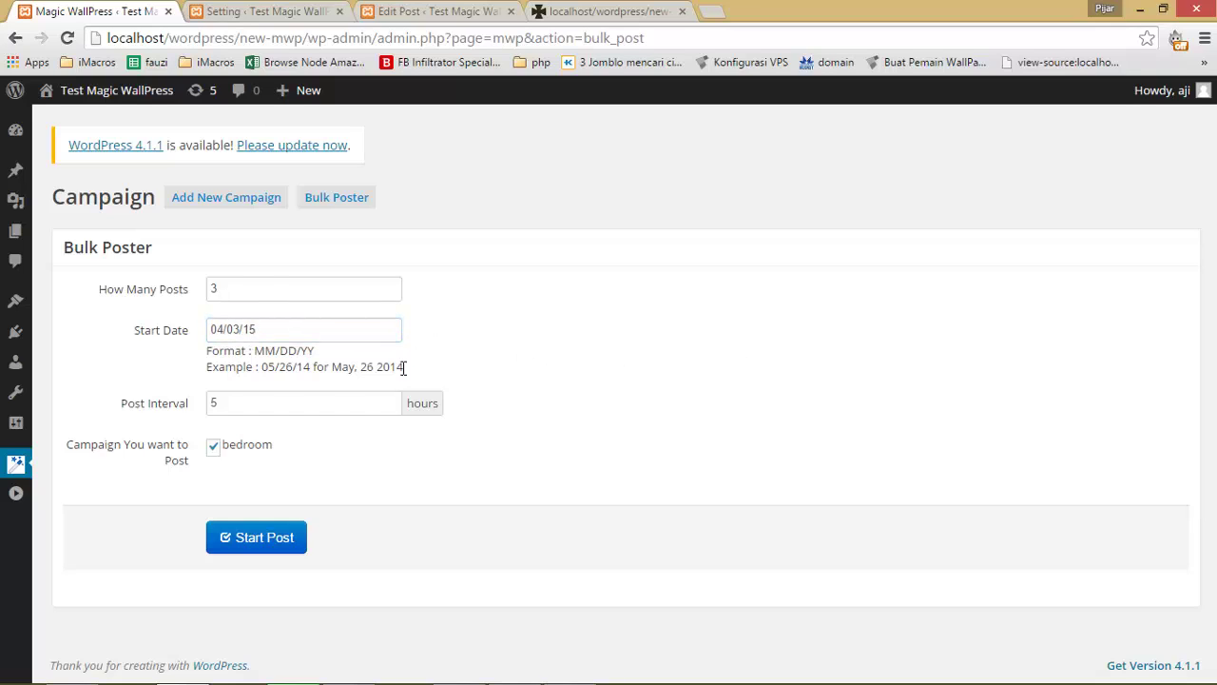
Highlight the parts of the MM/DD/YY format hint under Start Date to check the date order
drag(254, 351, 329, 352)
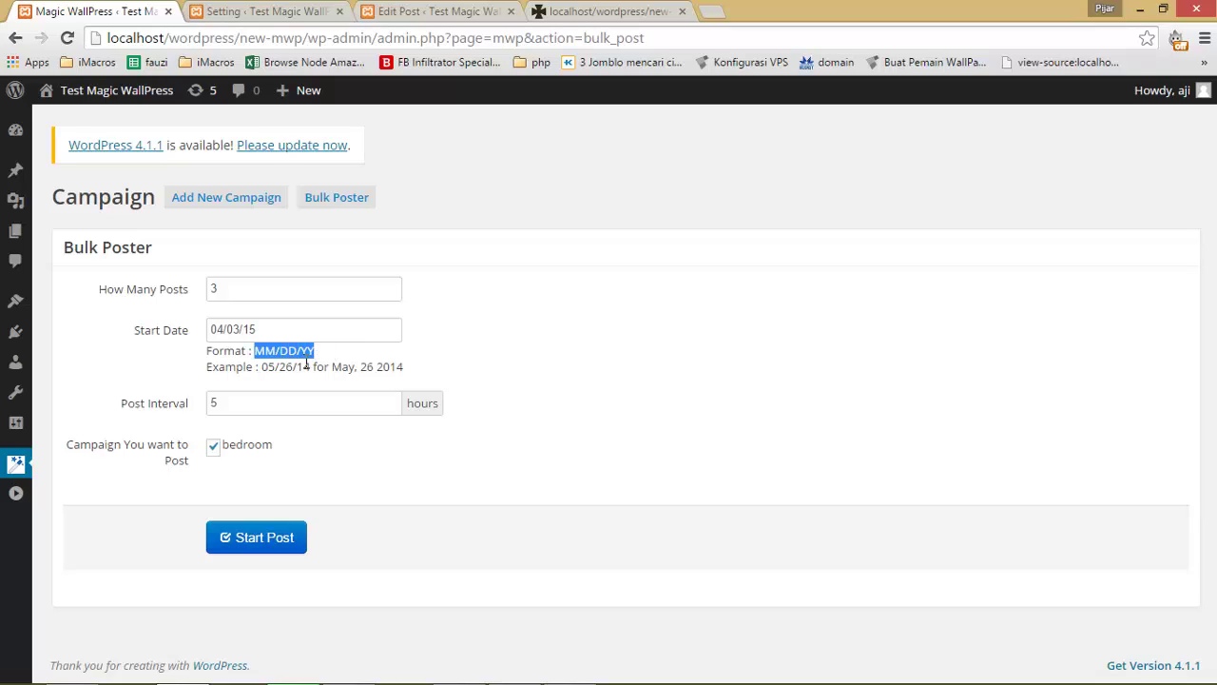
click(283, 363)
double_click(264, 358)
drag(279, 360, 288, 362)
double_click(308, 352)
click(302, 384)
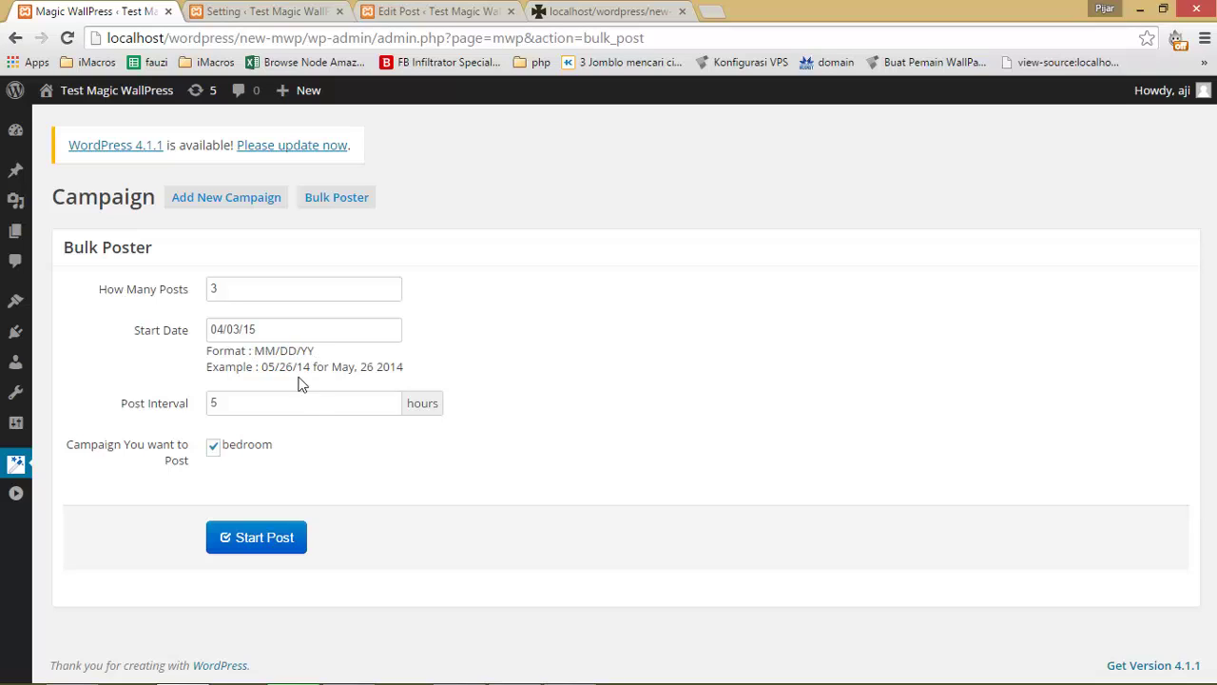
Keep the Post Interval at 5 hours and start the bulk post for the bedroom campaign
click(267, 413)
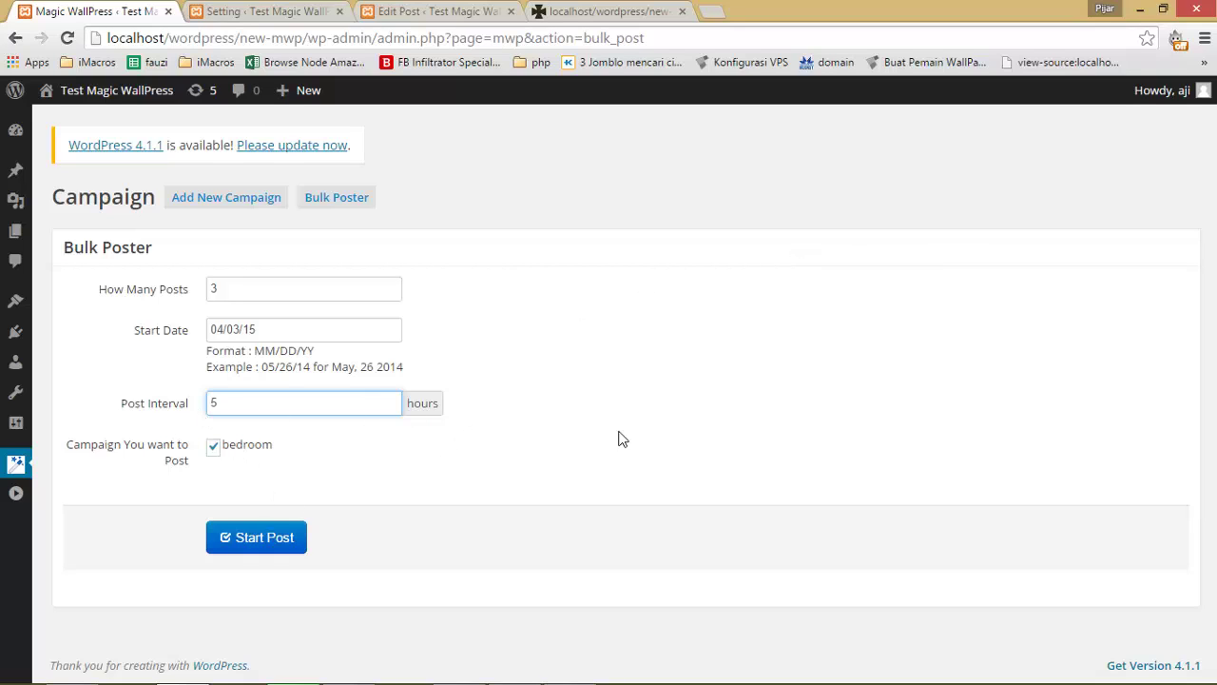
click(364, 493)
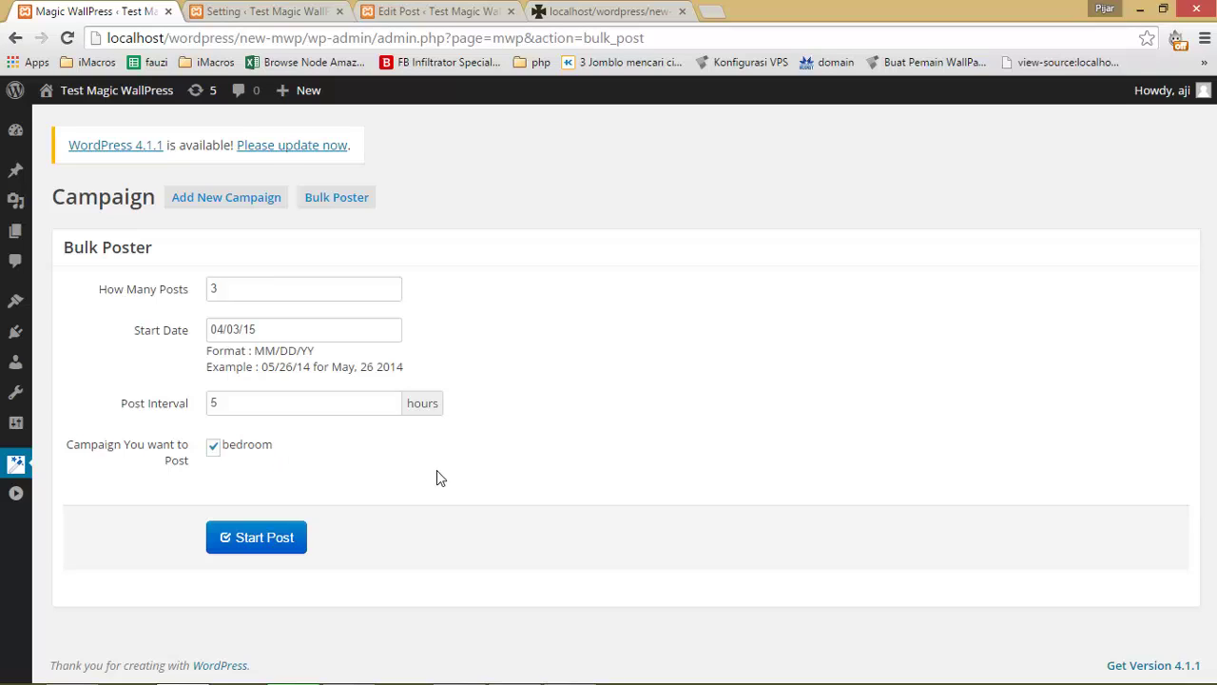
click(259, 542)
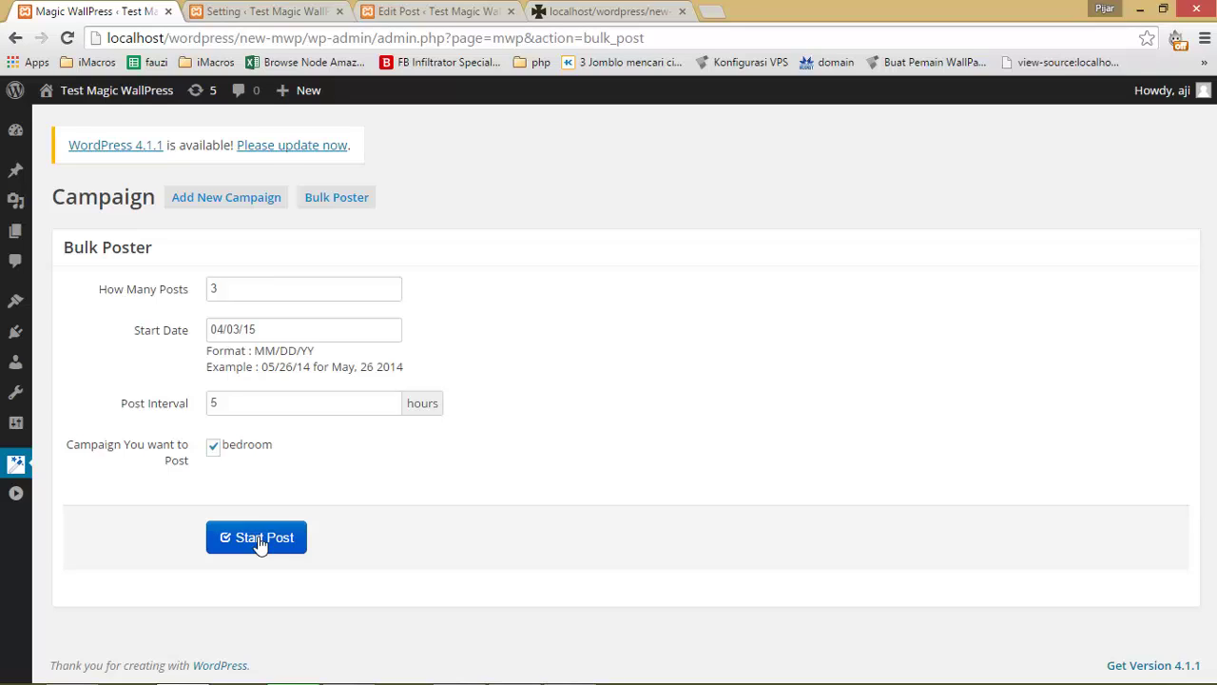
click(260, 543)
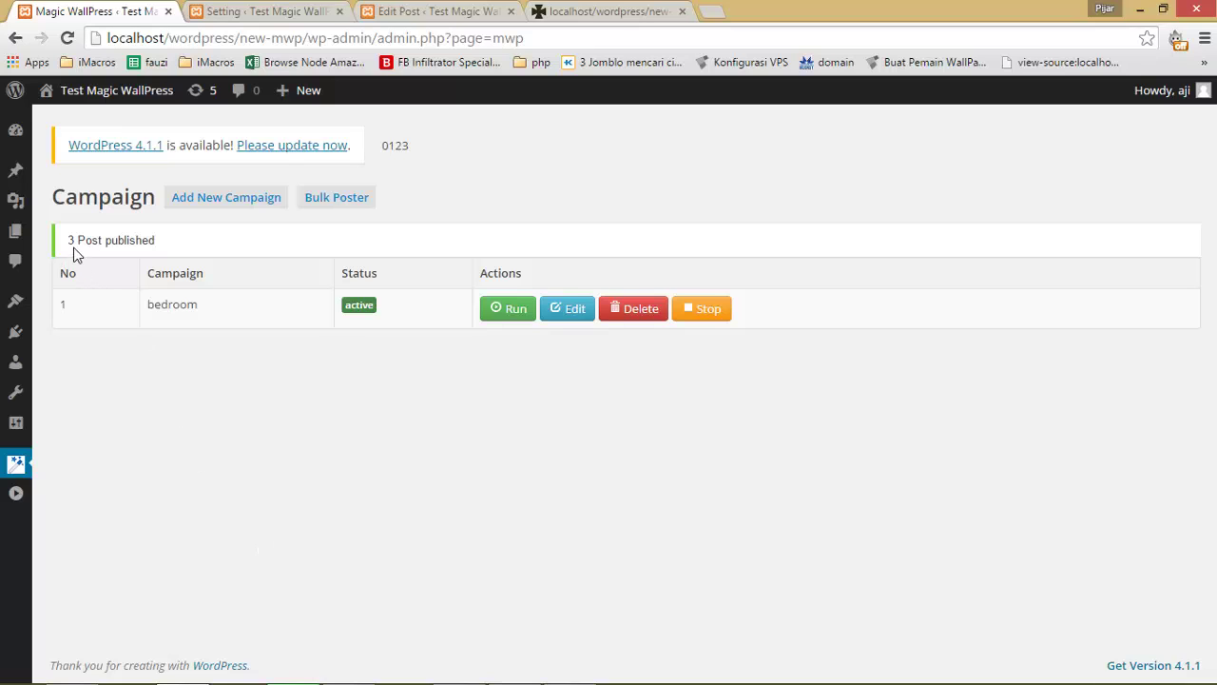
Leave the edited bedroom post and load the list of all posts in its place
click(391, 10)
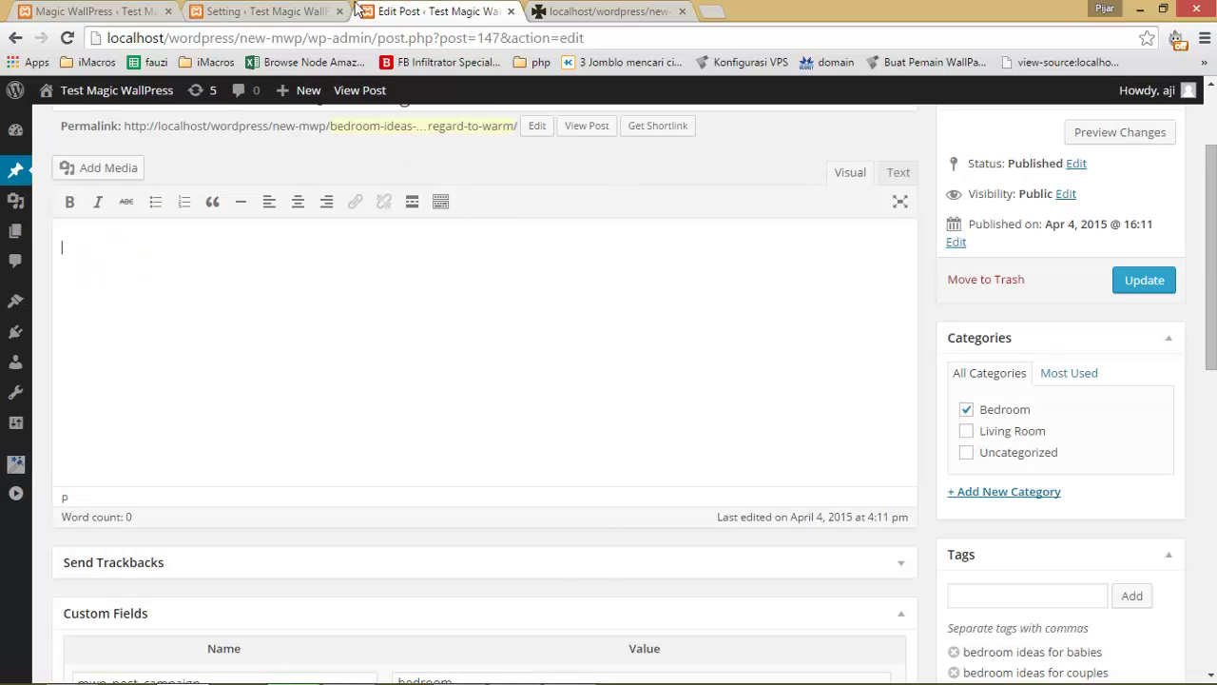
click(309, 9)
click(427, 11)
click(15, 170)
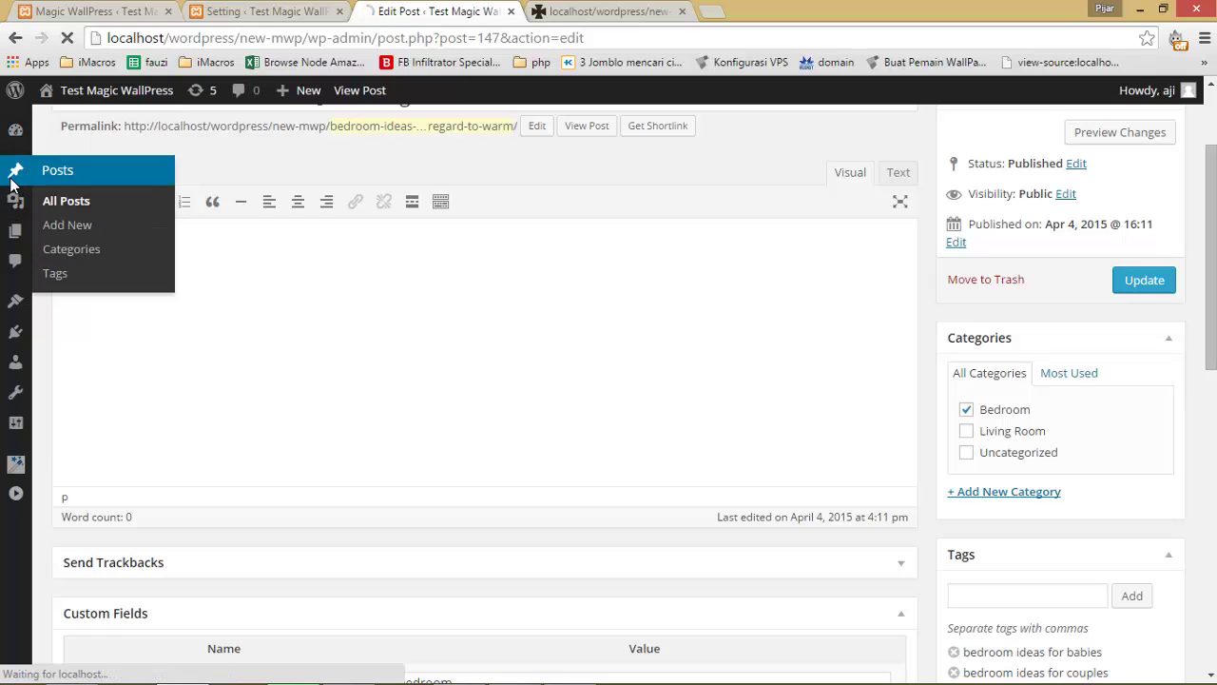
Reload the site's home page and look through the bulk-posted bedroom articles down to the footer
click(574, 10)
scroll(523, 115, up, 3)
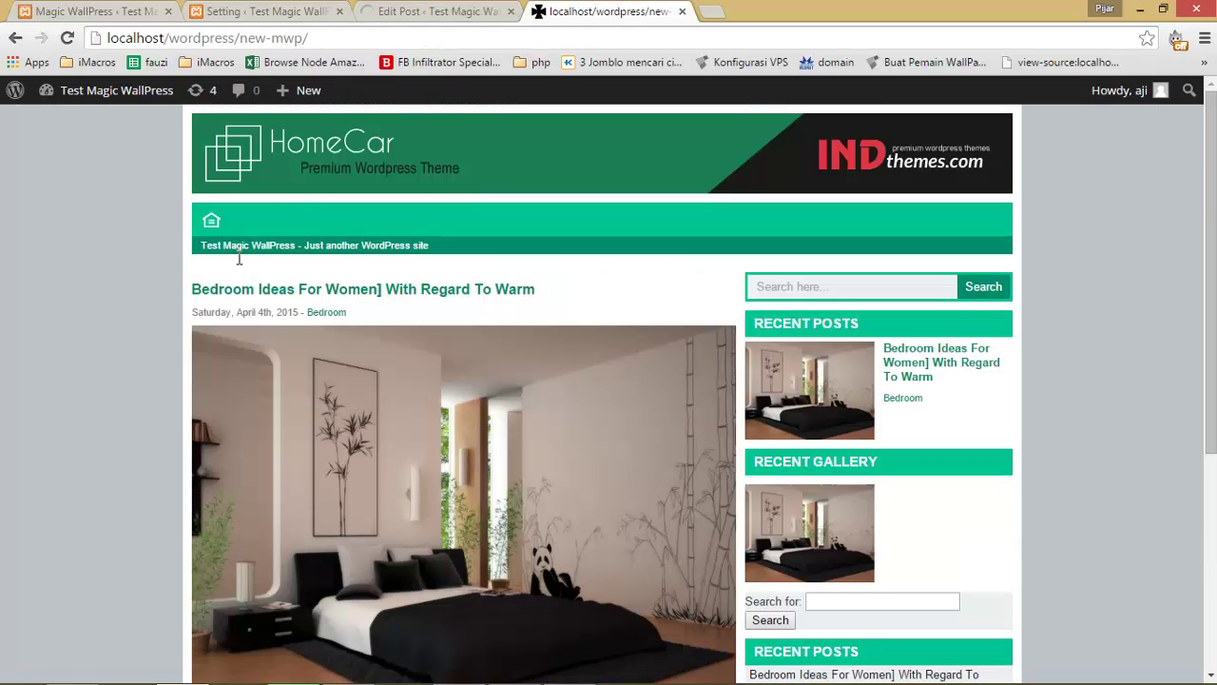
click(277, 154)
scroll(614, 216, down, 5)
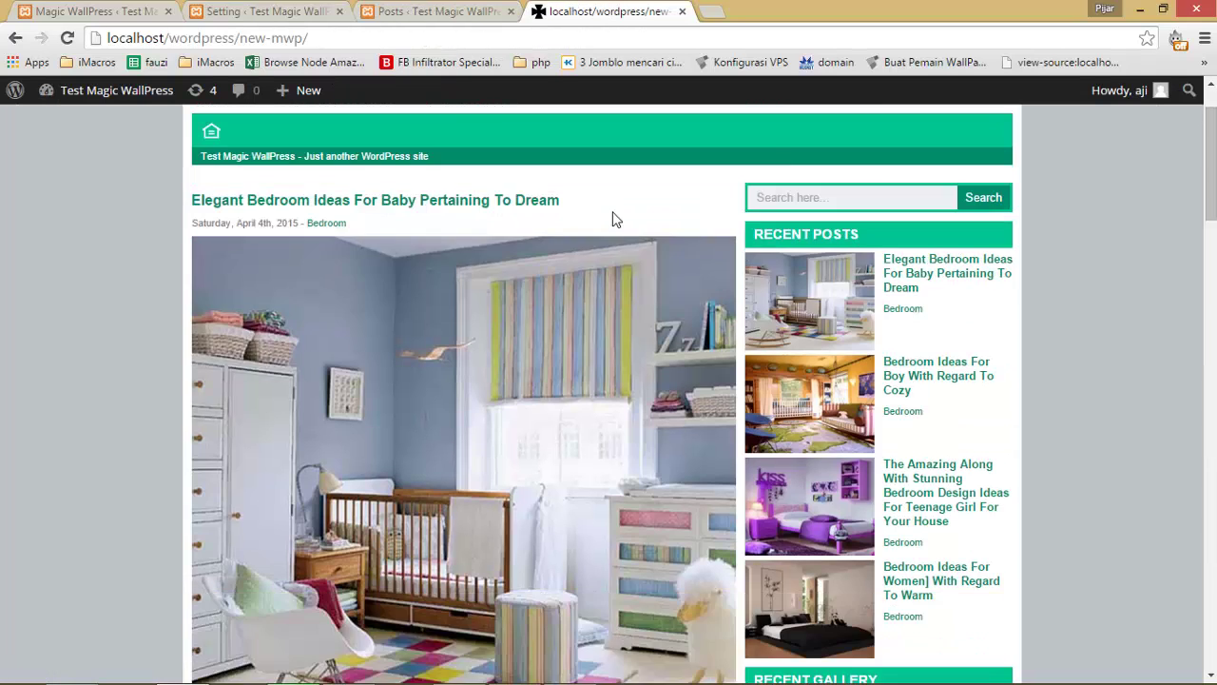
scroll(619, 220, down, 15)
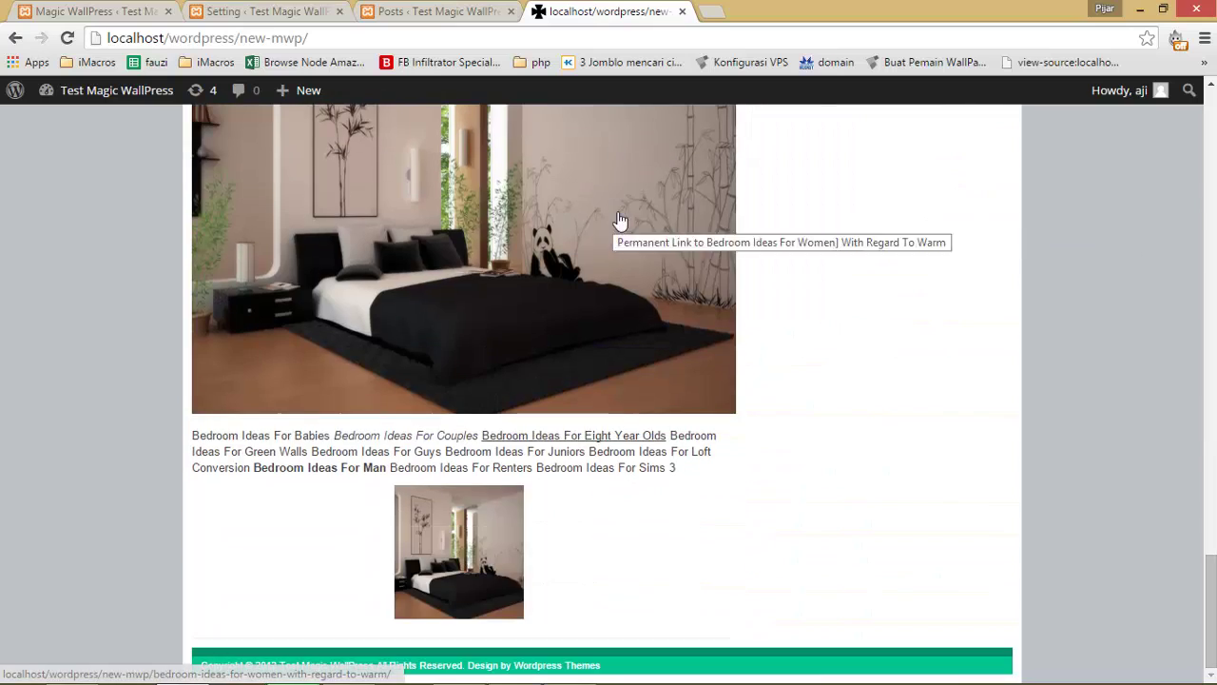
Hide the Tags column in the posts list and apply the screen options
click(432, 11)
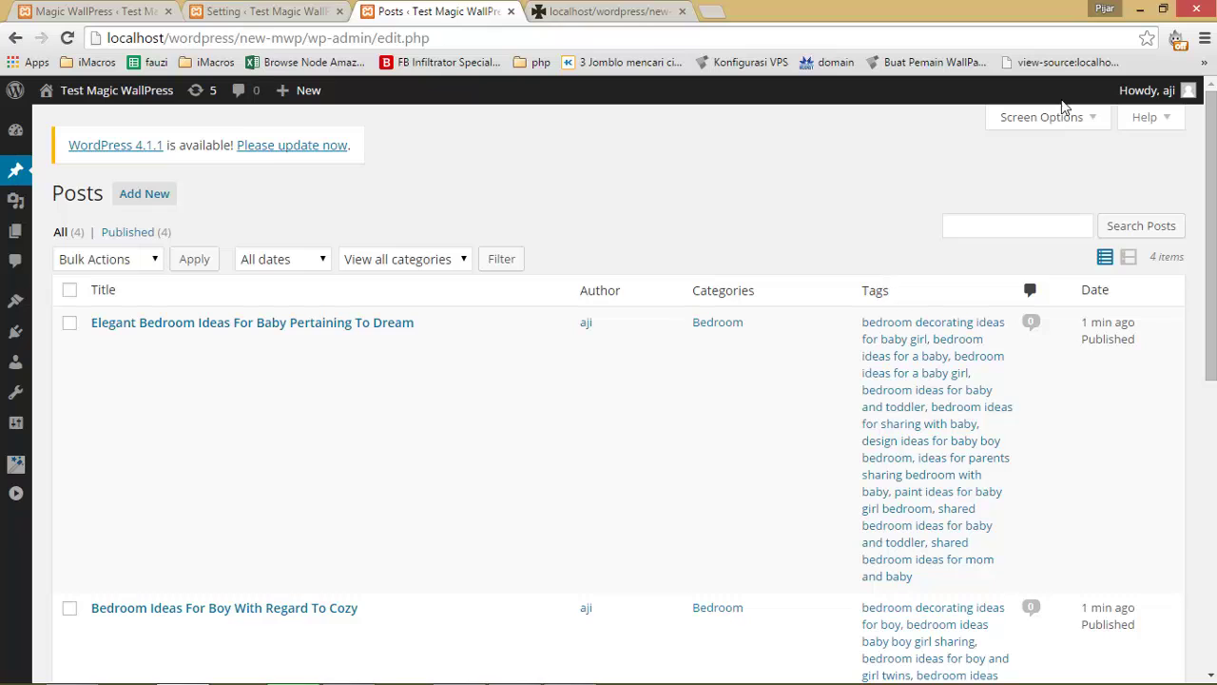
click(1046, 117)
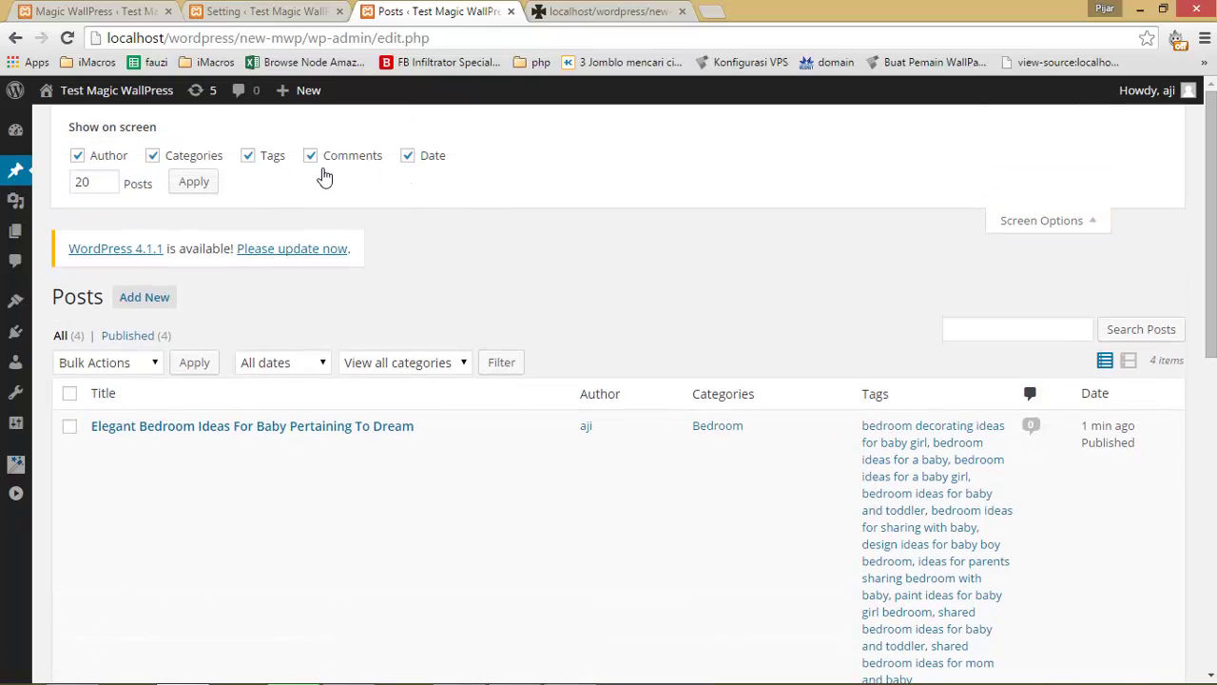
click(253, 161)
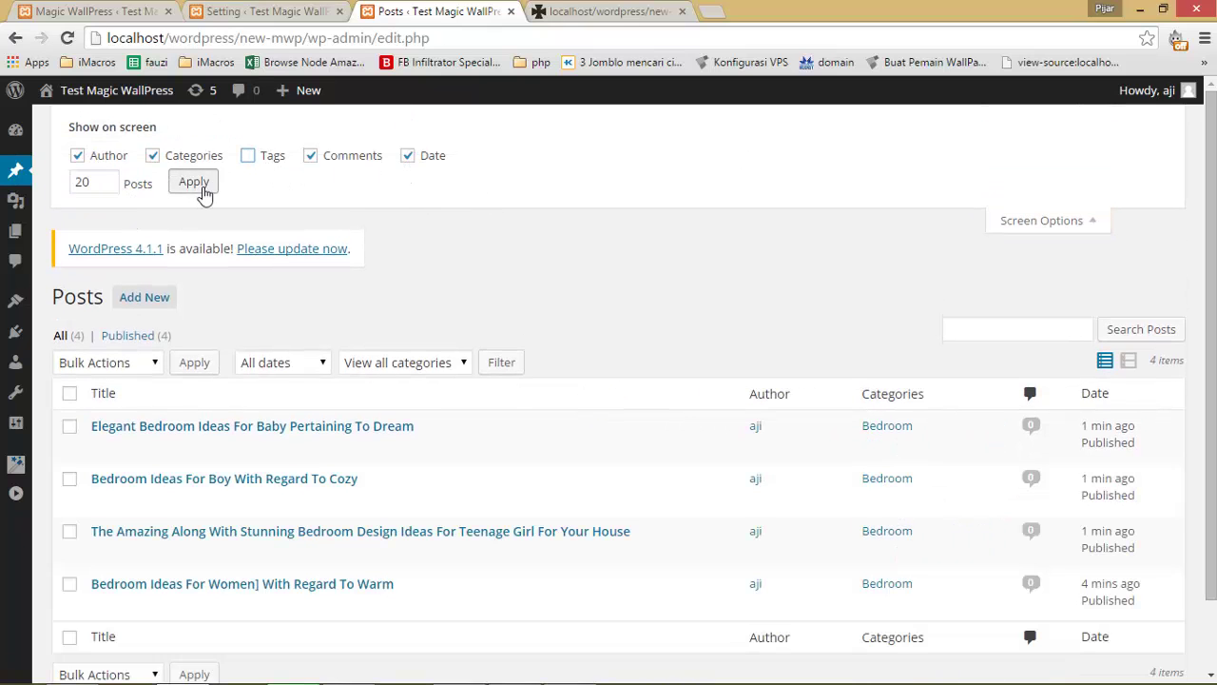
click(194, 182)
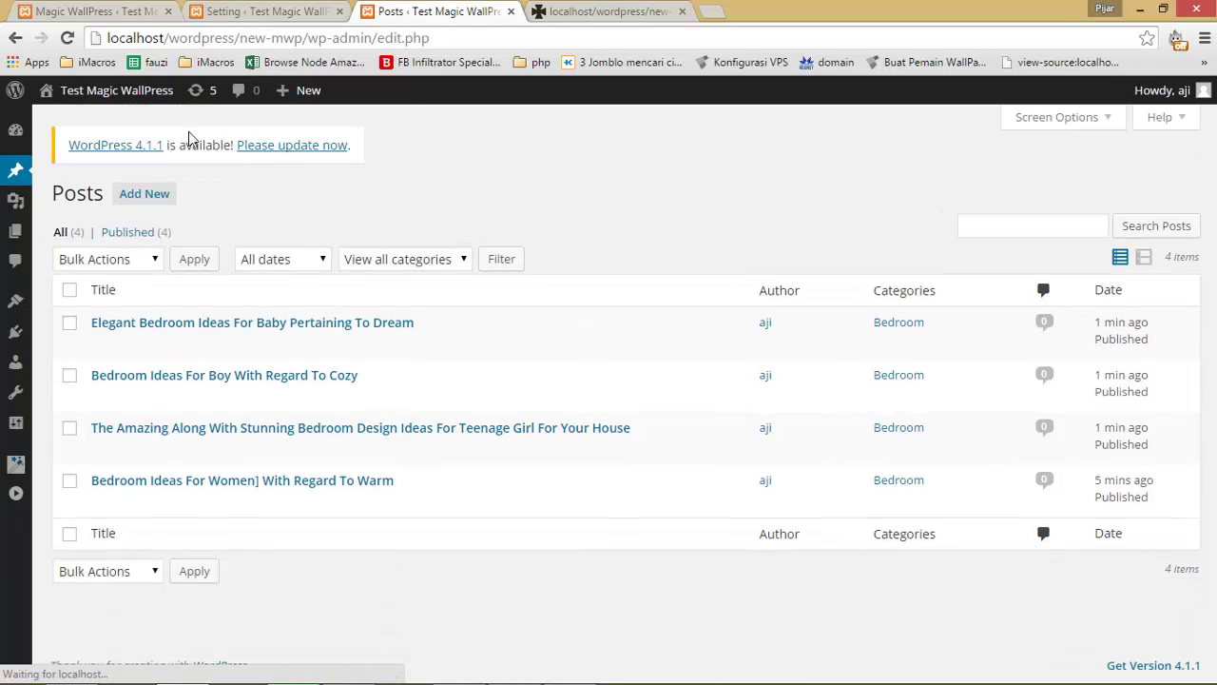
Re-enter 1 as the Minimum Images per post in the Magic WallPress settings
click(103, 9)
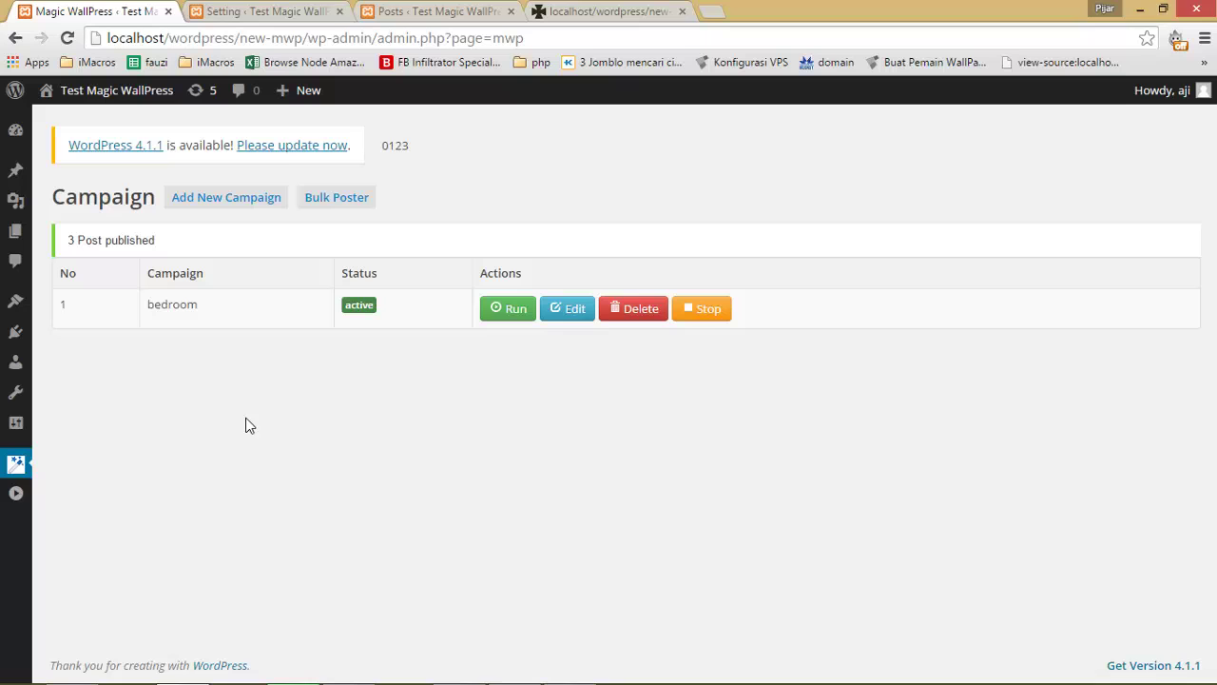
click(250, 10)
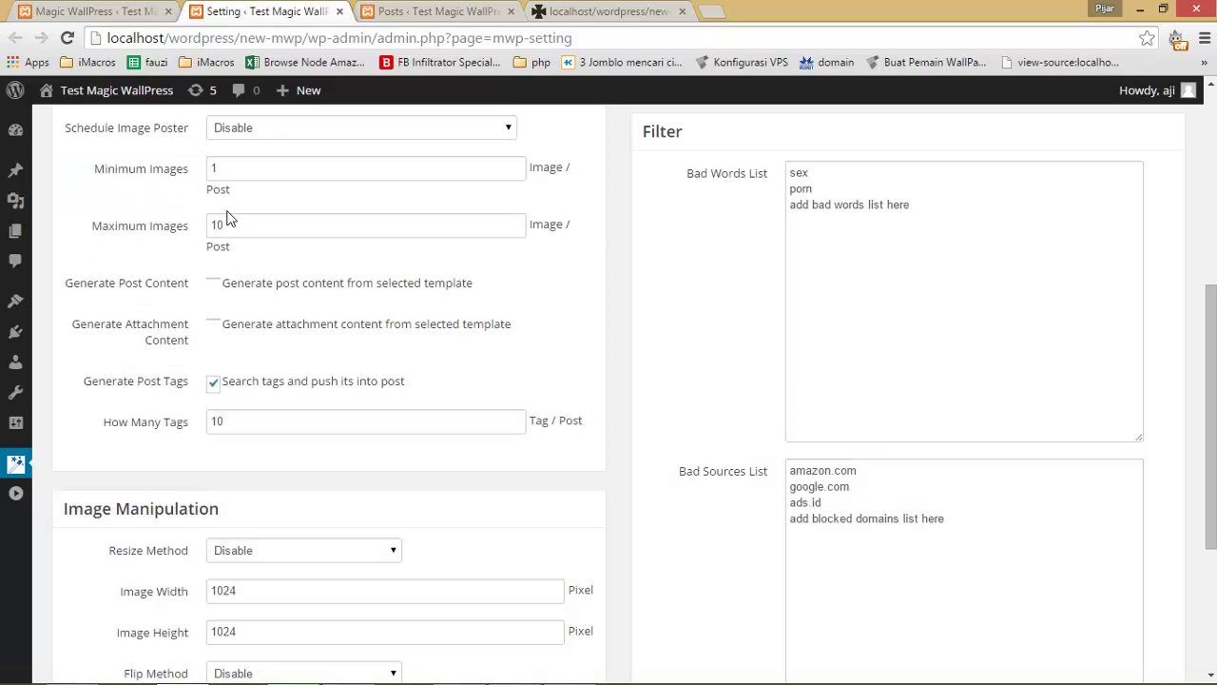
drag(94, 171, 197, 184)
click(241, 172)
text(1)
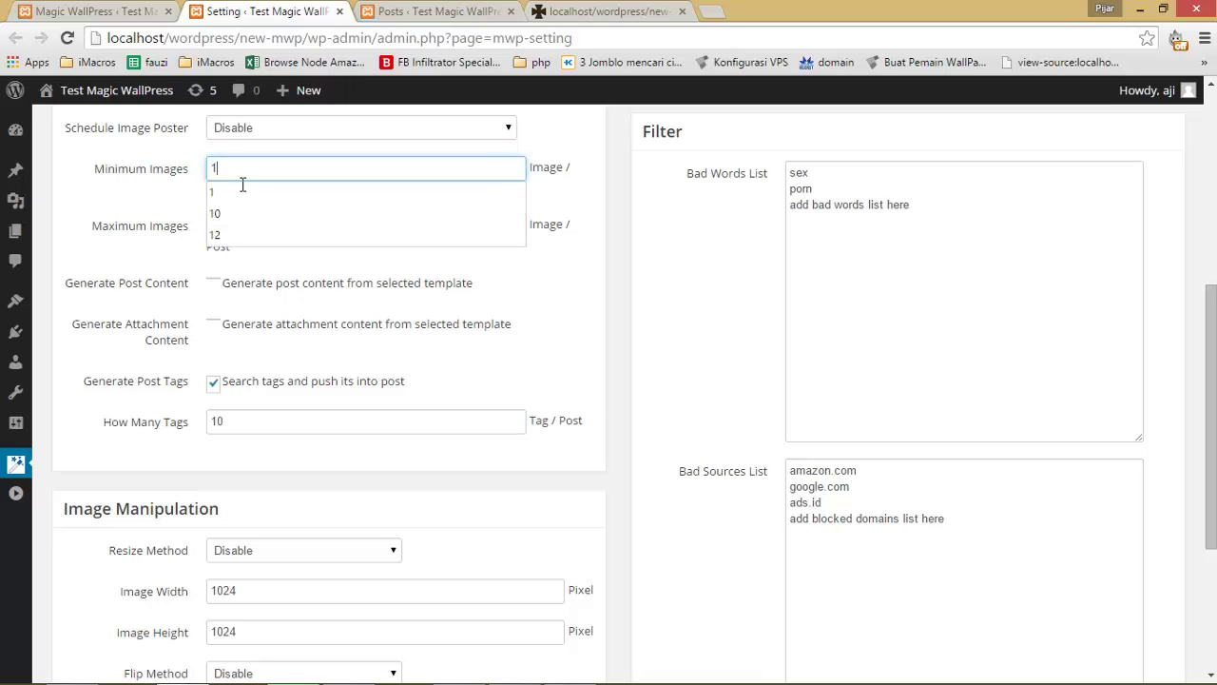
click(539, 192)
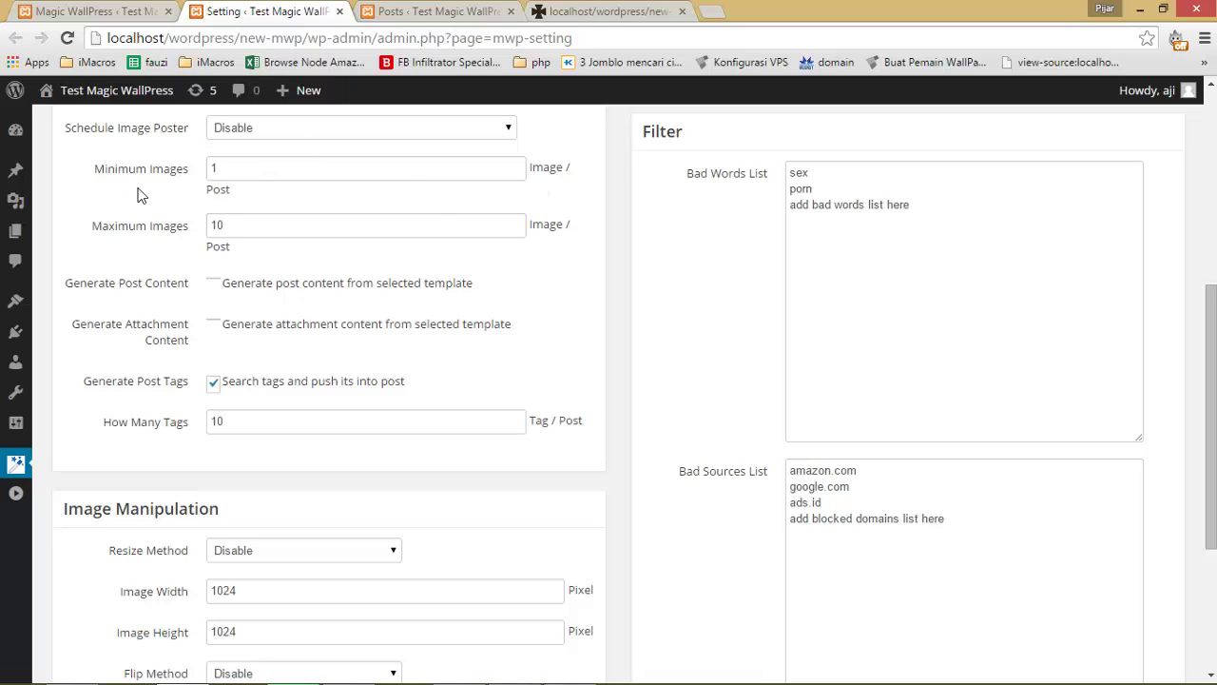
Open Magic WallPress Post Management to review each post's keyword, campaign and total images
click(76, 13)
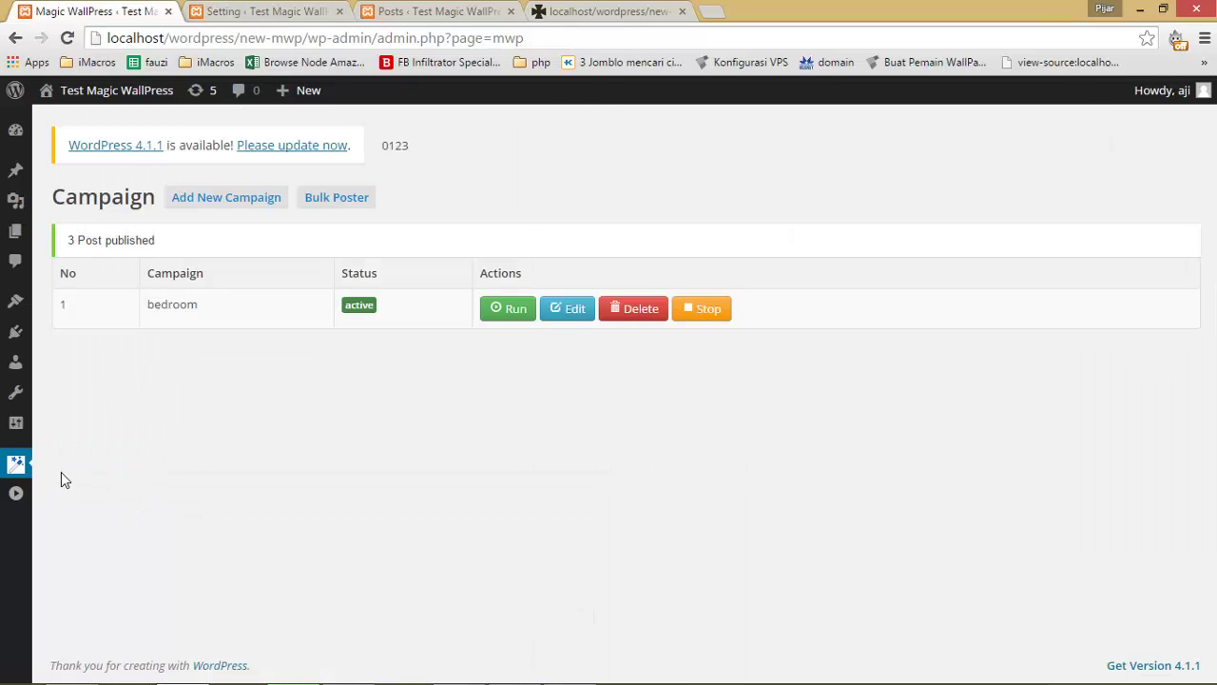
mouse_move(16, 463)
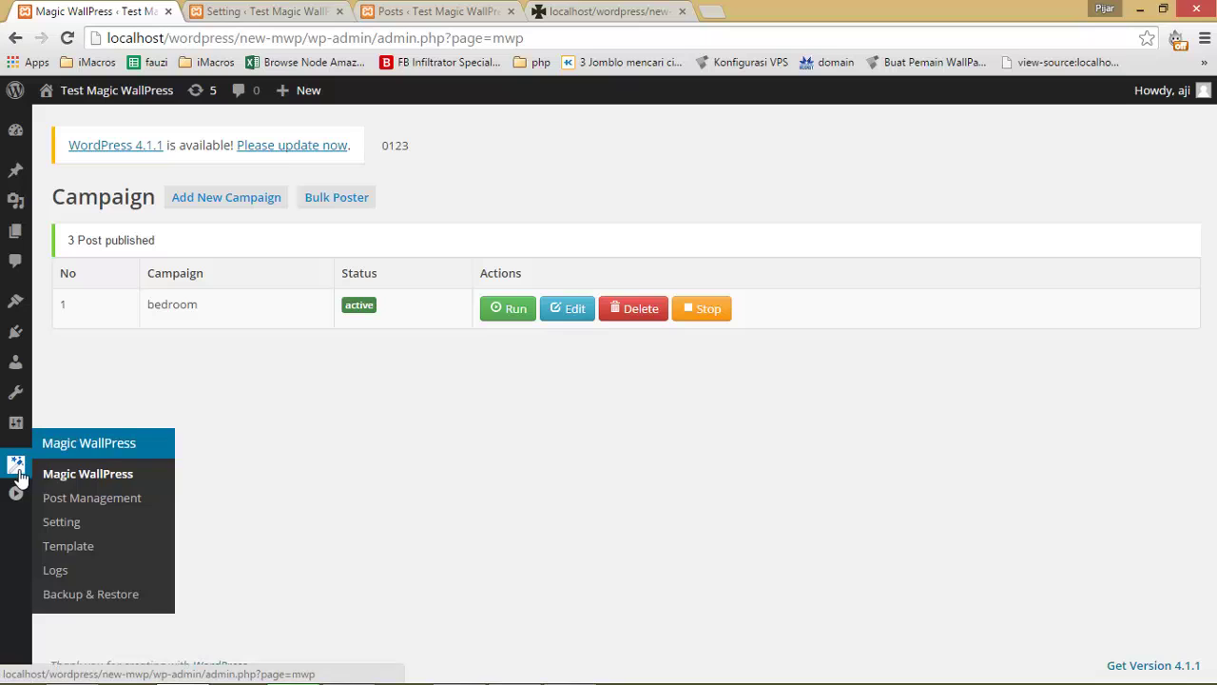
click(83, 500)
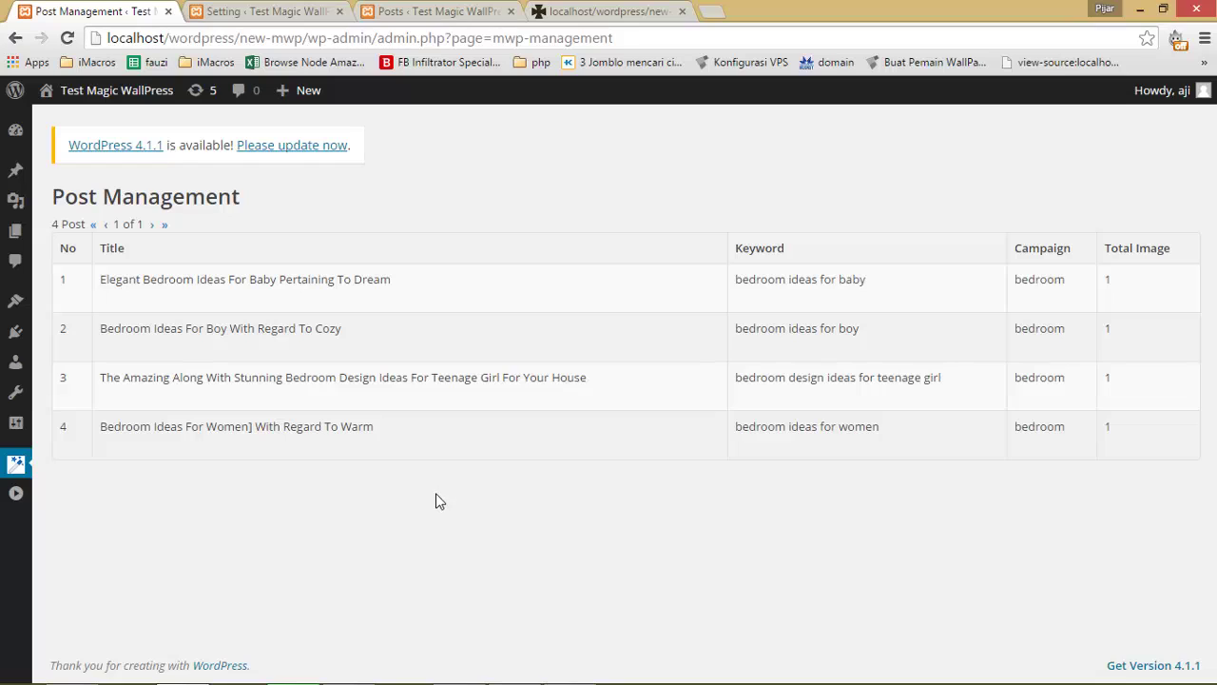
mouse_move(99, 302)
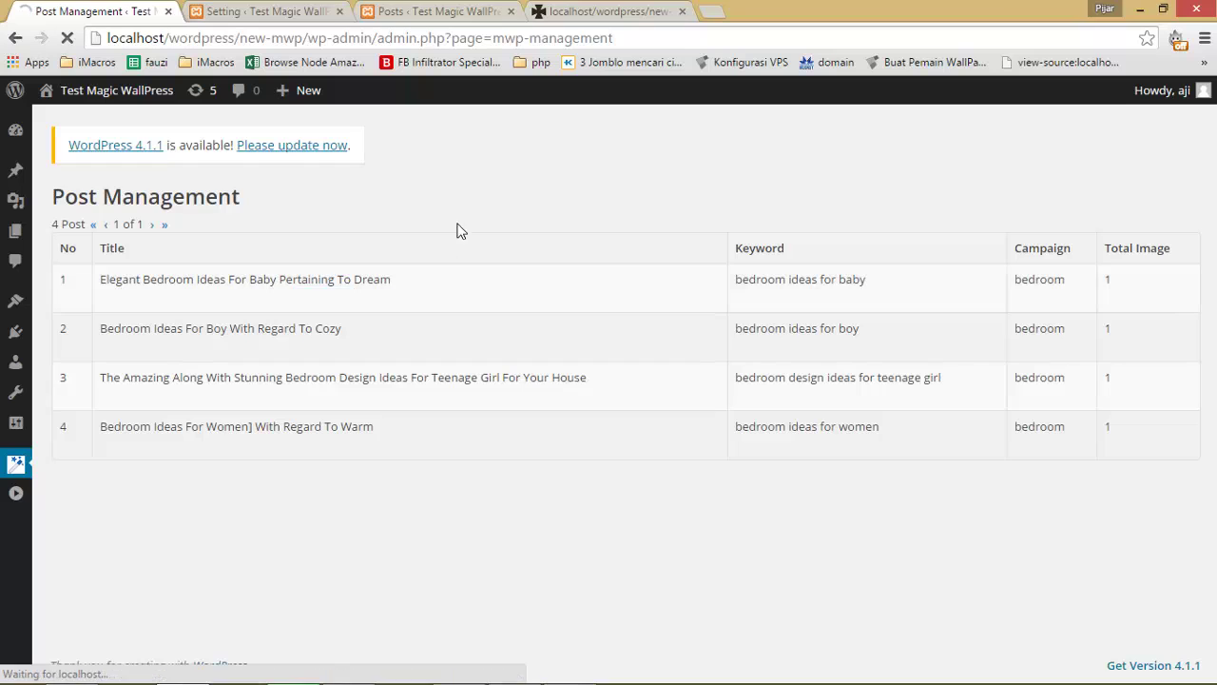
Open the post "Elegant Bedroom Ideas For Baby Pertaining To Dream" for editing from the posts list
click(419, 10)
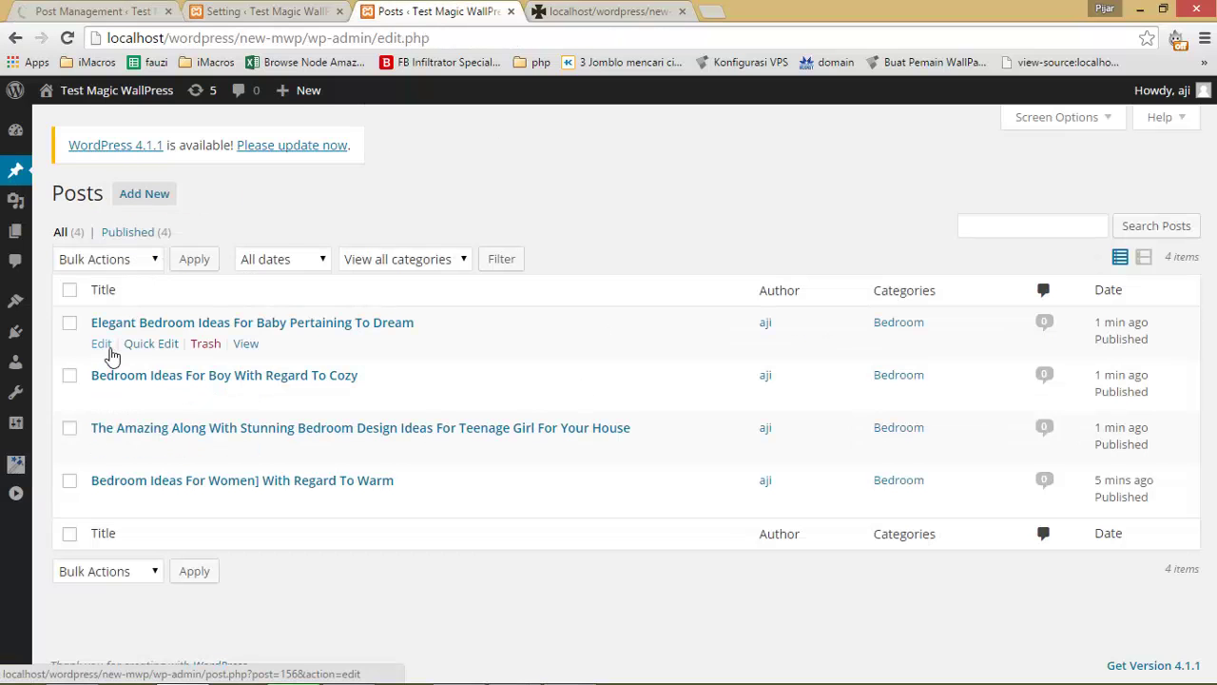
click(101, 344)
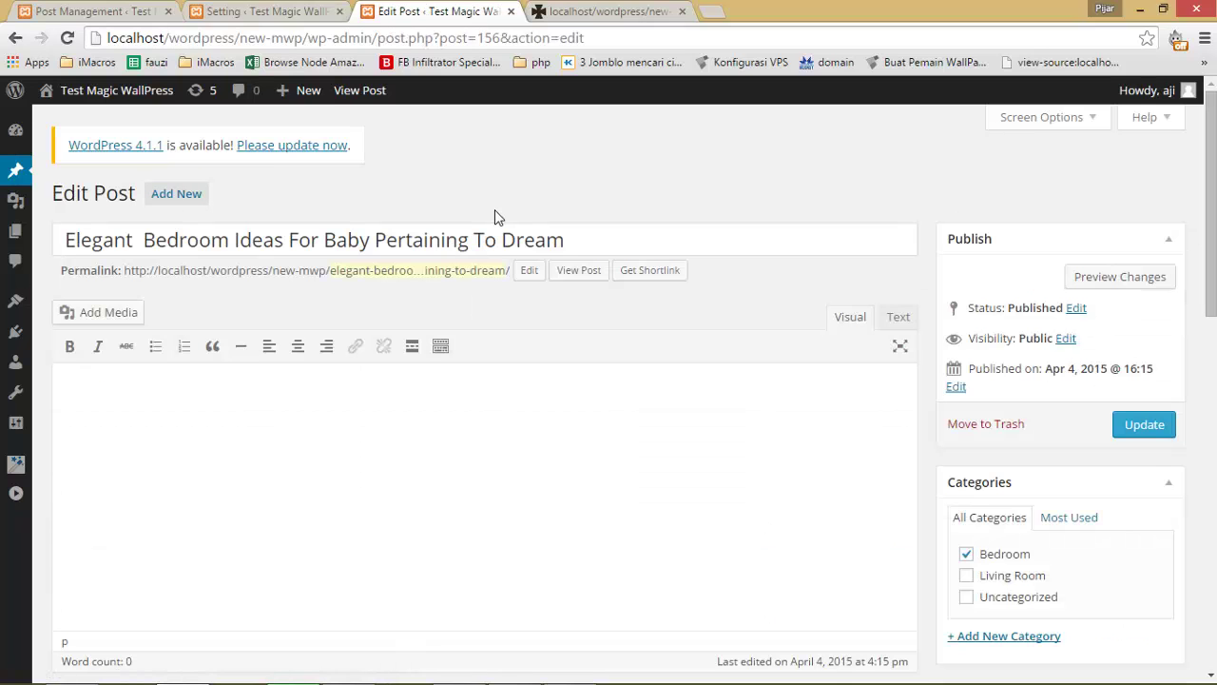
scroll(669, 285, down, 3)
scroll(665, 337, up, 3)
Browse the Magic WallPress image results in the post's media dialog, then close it without inserting anything
click(86, 317)
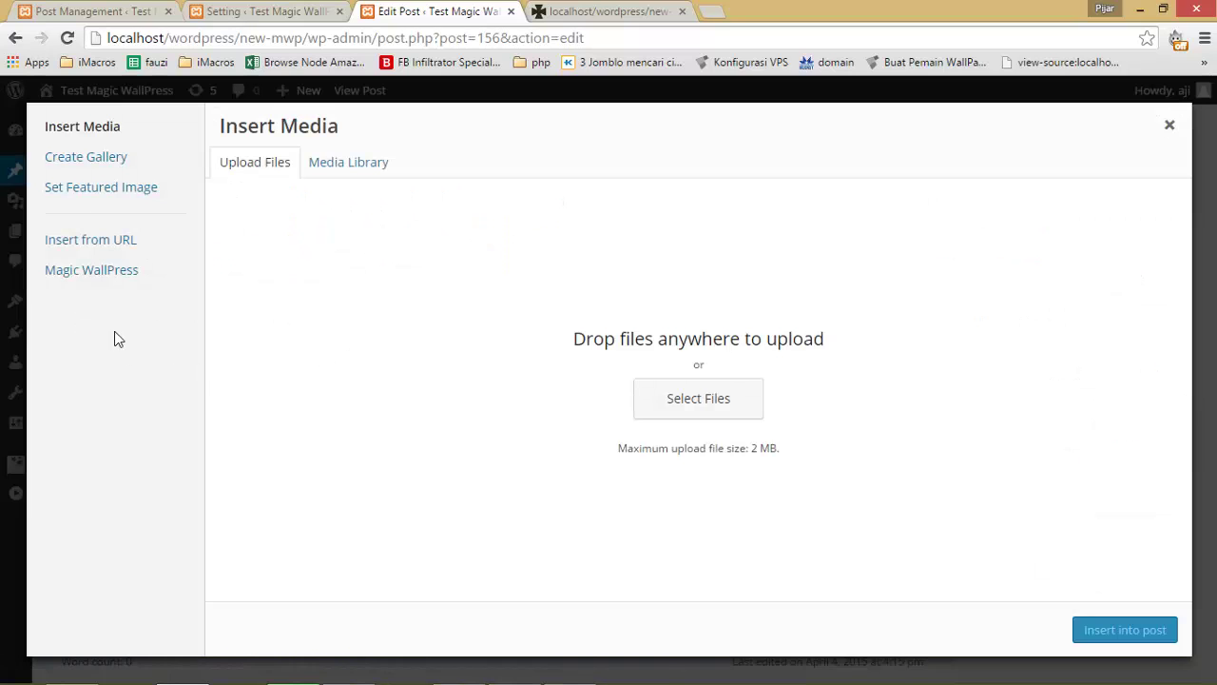
click(92, 273)
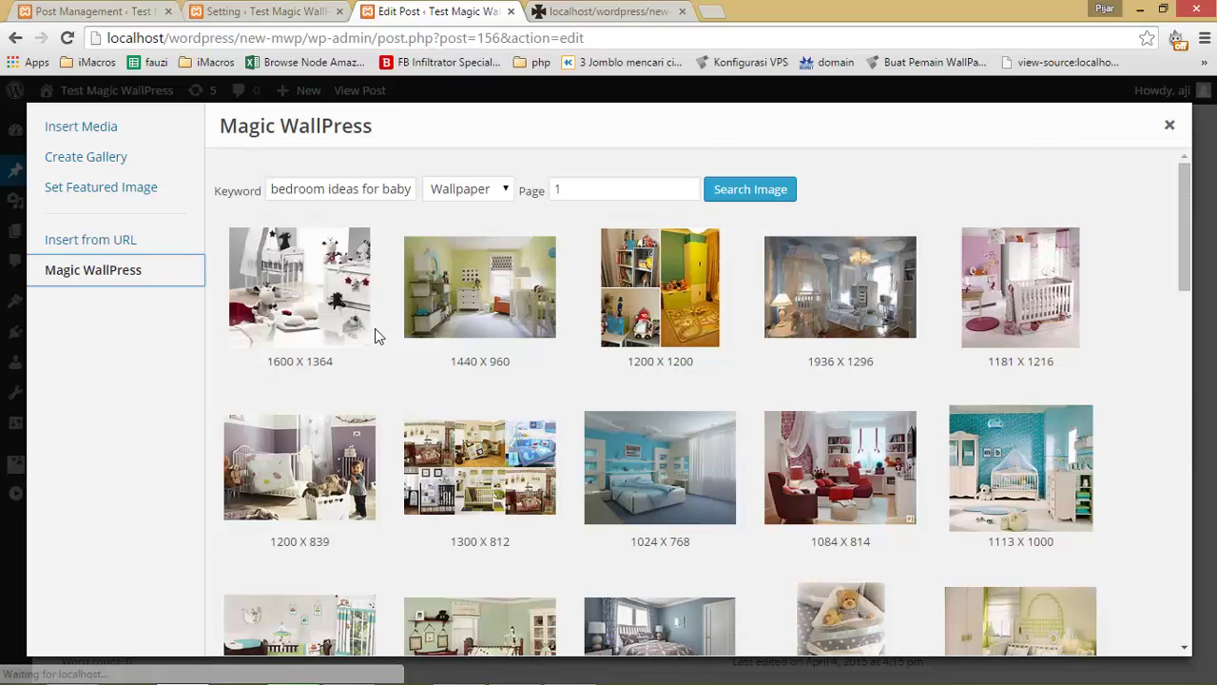
scroll(378, 334, down, 10)
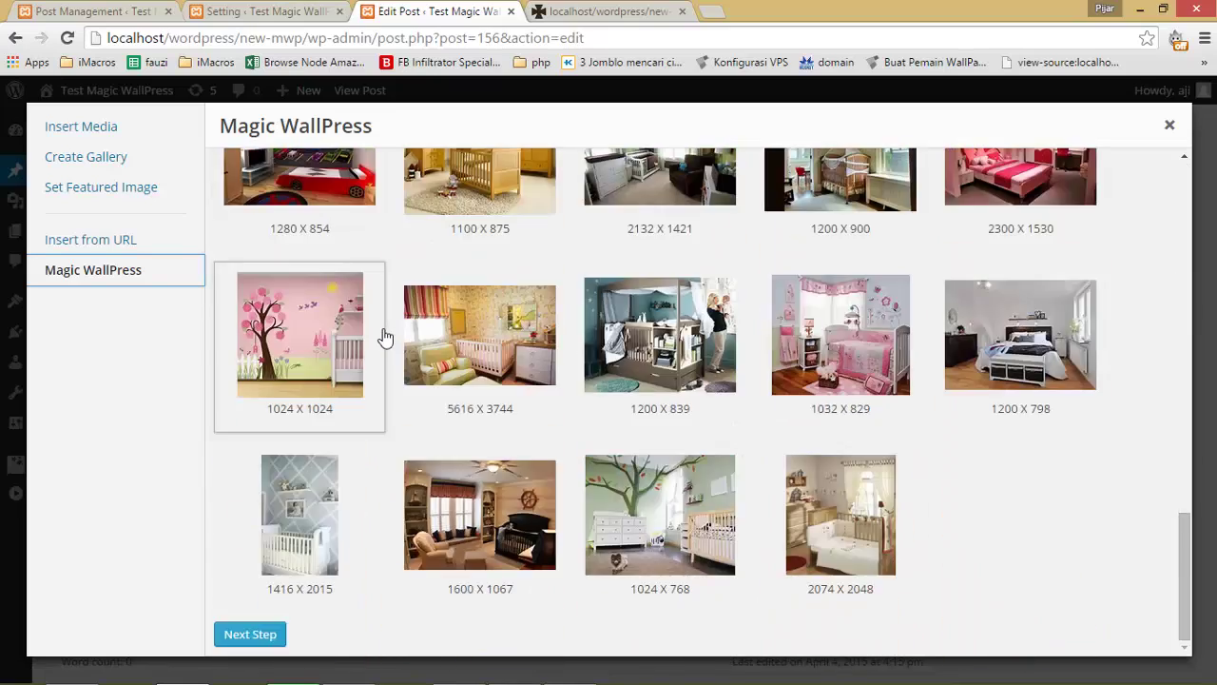
scroll(383, 336, up, 10)
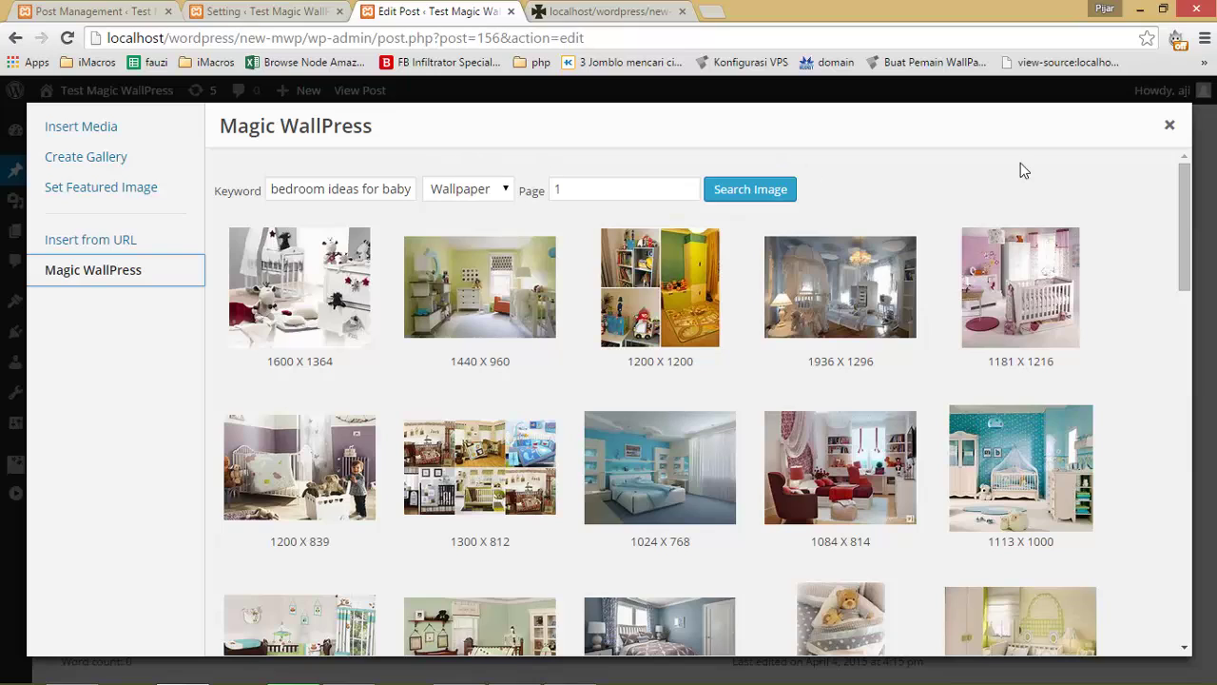
click(1170, 128)
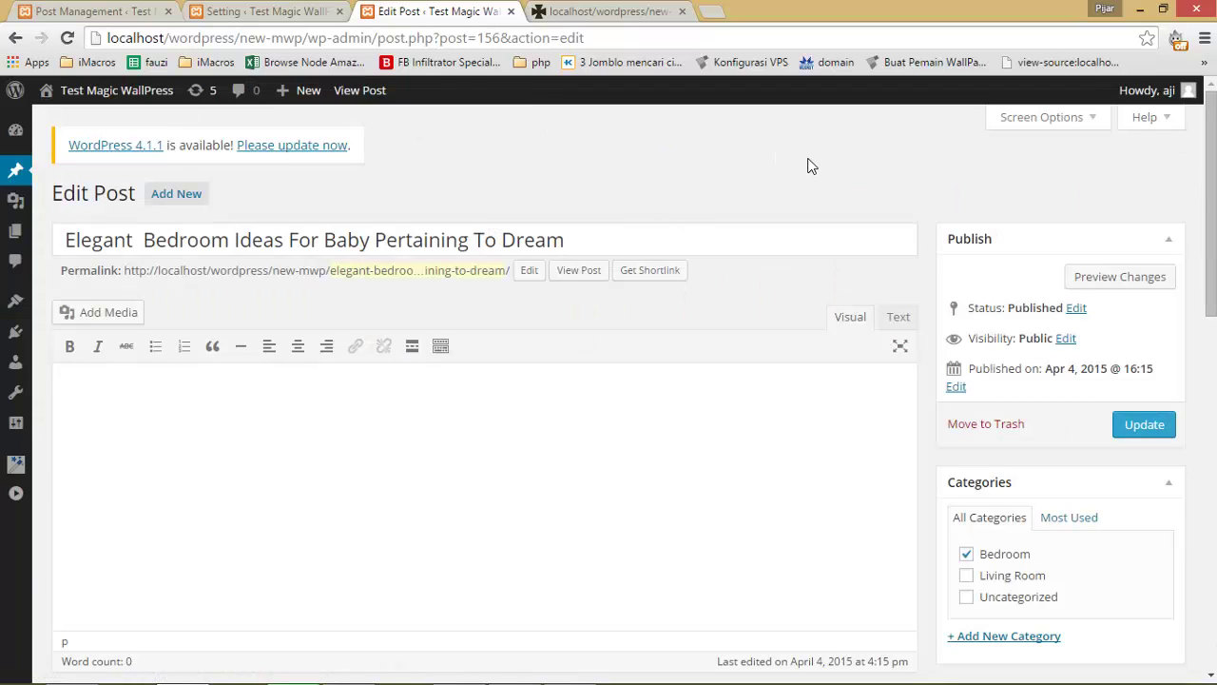
Examine the Post Keyword field in the post's Magic WallPress Post Data section
drag(1211, 190, 1166, 545)
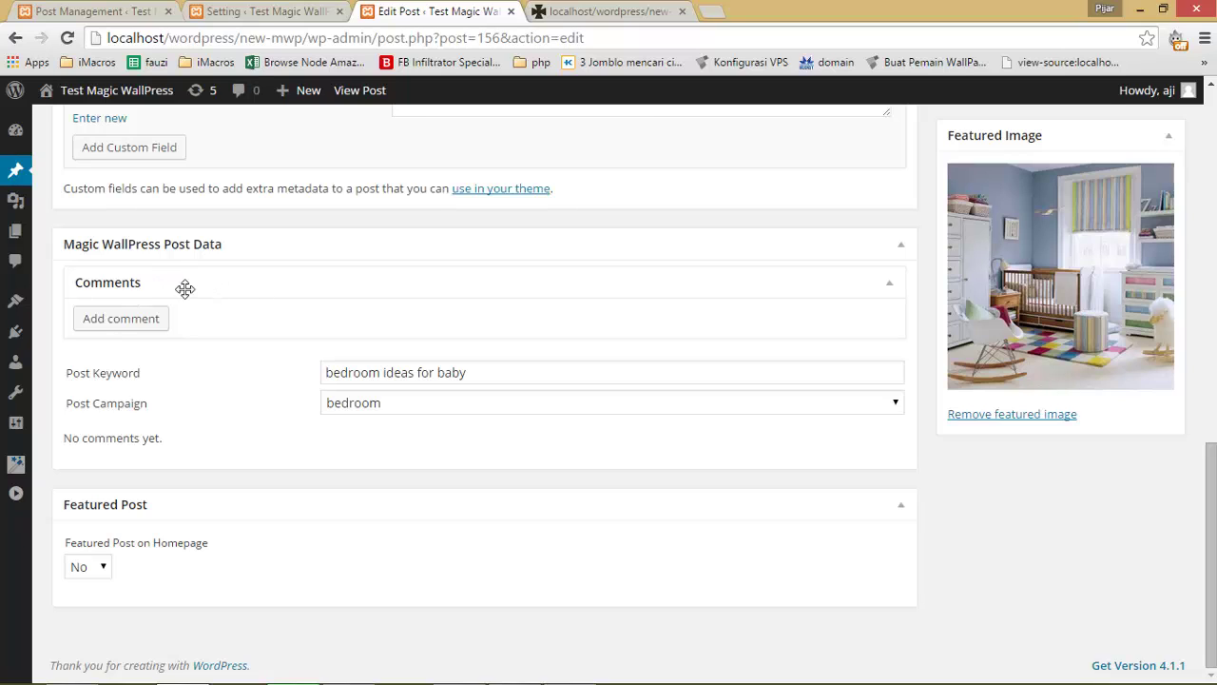
drag(66, 380, 191, 380)
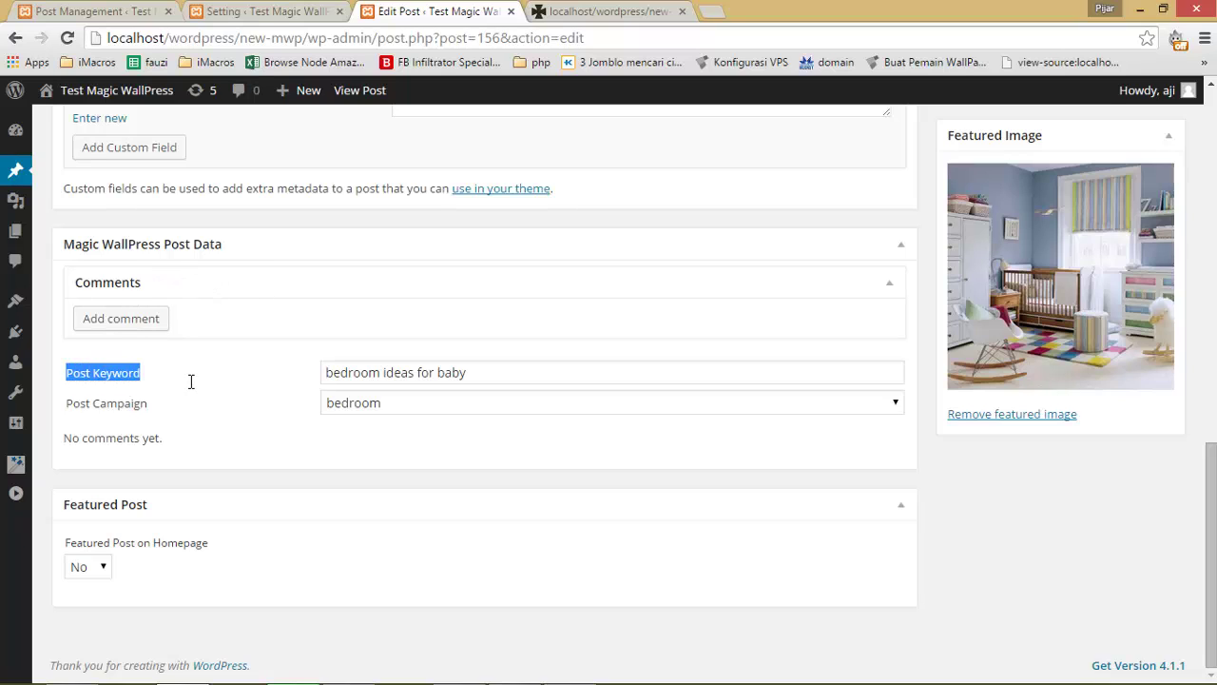
click(207, 376)
click(516, 378)
drag(469, 375, 504, 376)
click(318, 380)
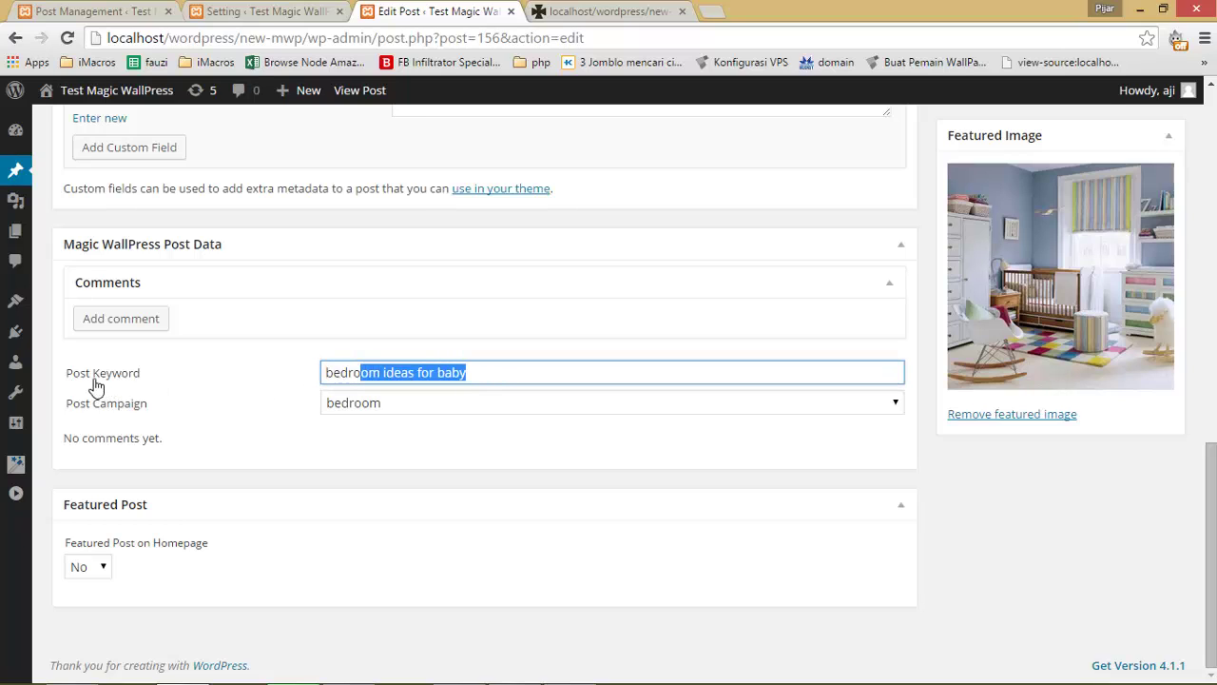
click(357, 378)
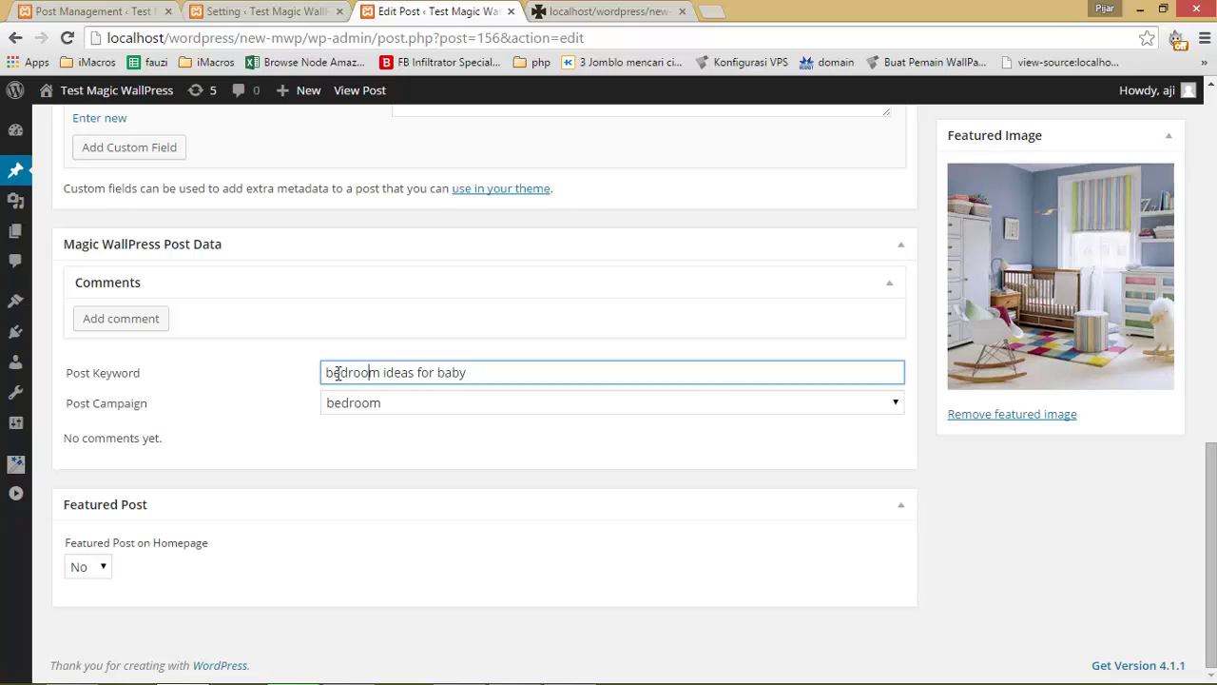
drag(338, 378, 495, 374)
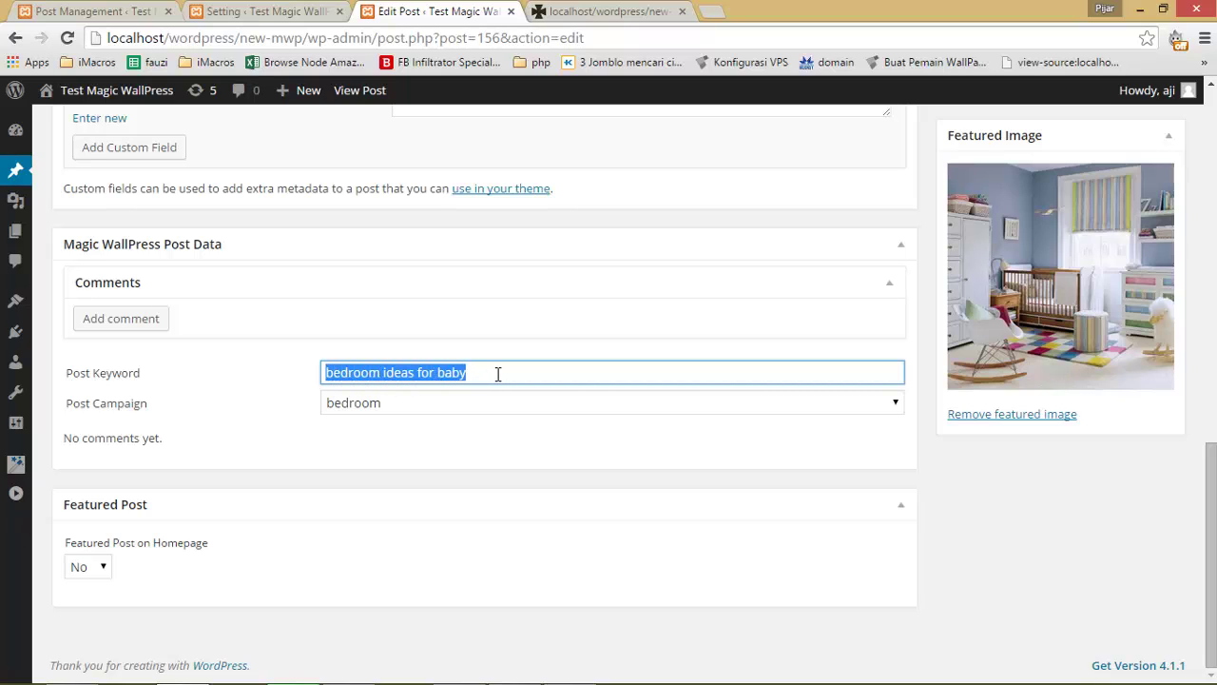
Check the options of the Post Campaign list and leave bedroom selected
click(362, 403)
click(362, 406)
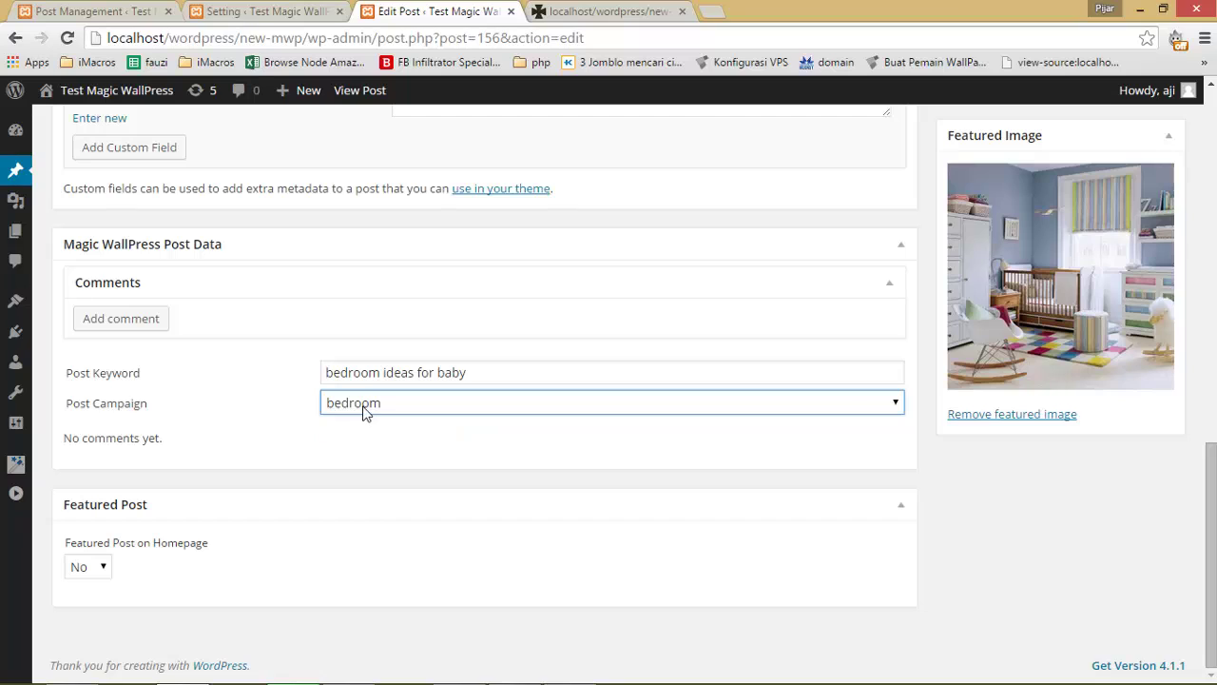
click(362, 403)
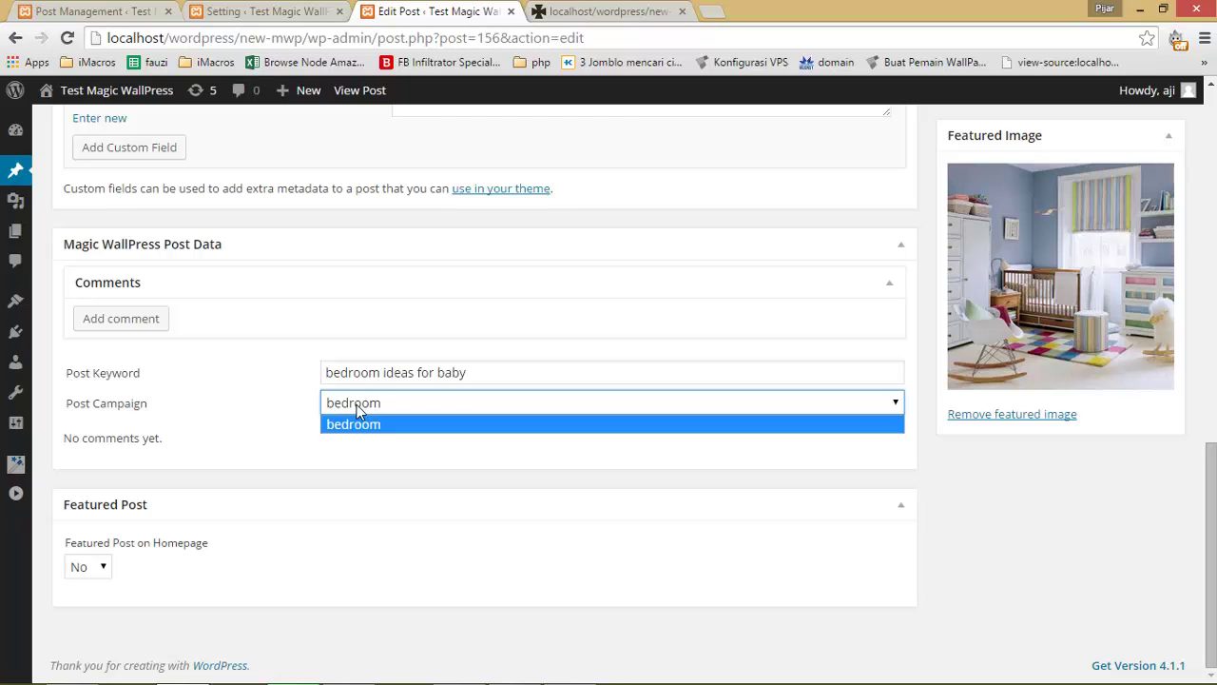
click(362, 406)
click(365, 381)
click(370, 407)
click(371, 405)
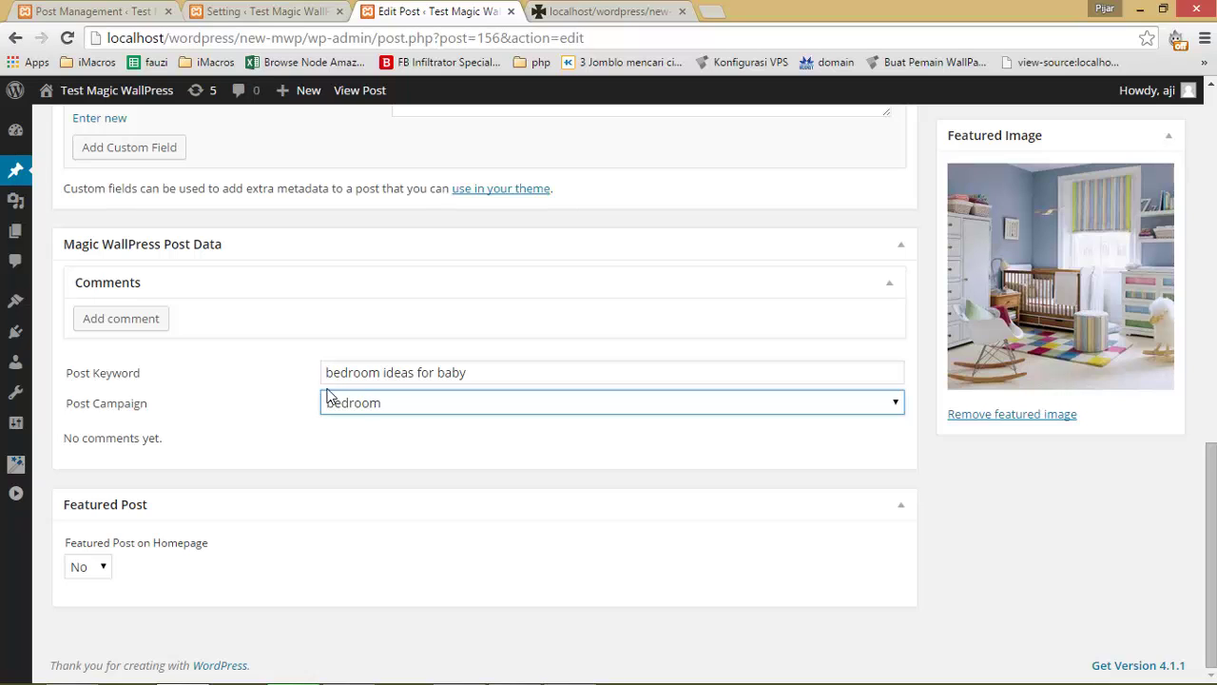
Check the Schedule Image Poster option in the plugin settings and return to the top of the baby bedroom post's editor
click(272, 11)
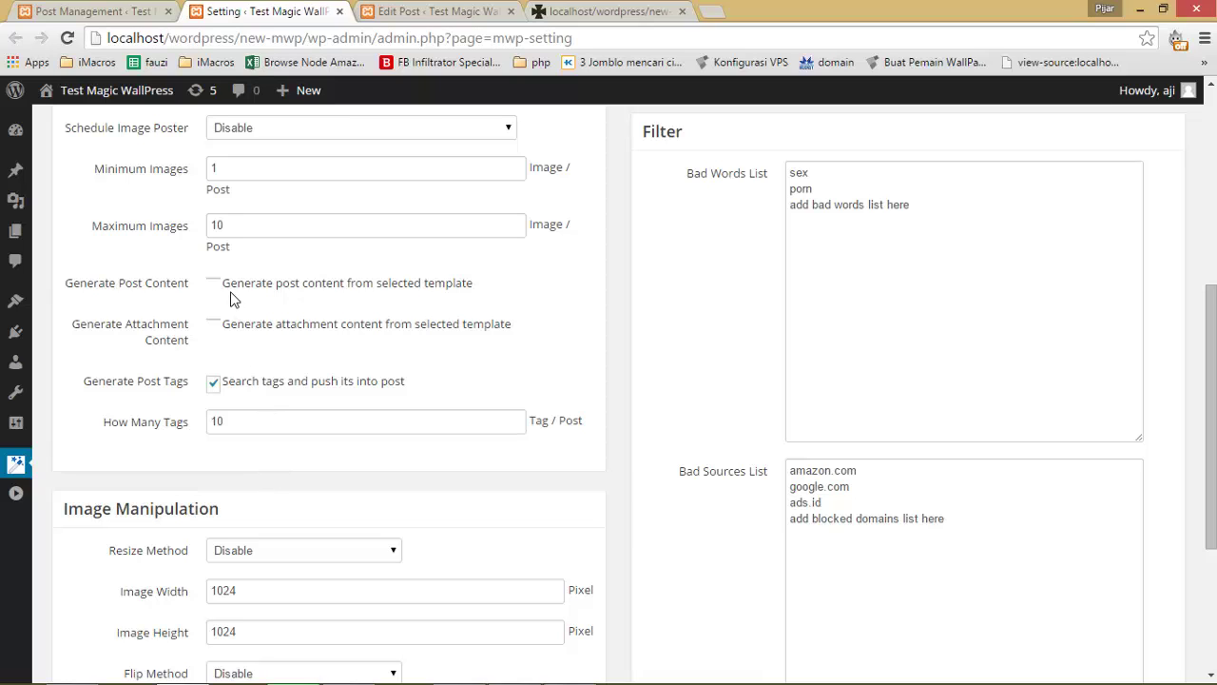
drag(91, 133, 152, 133)
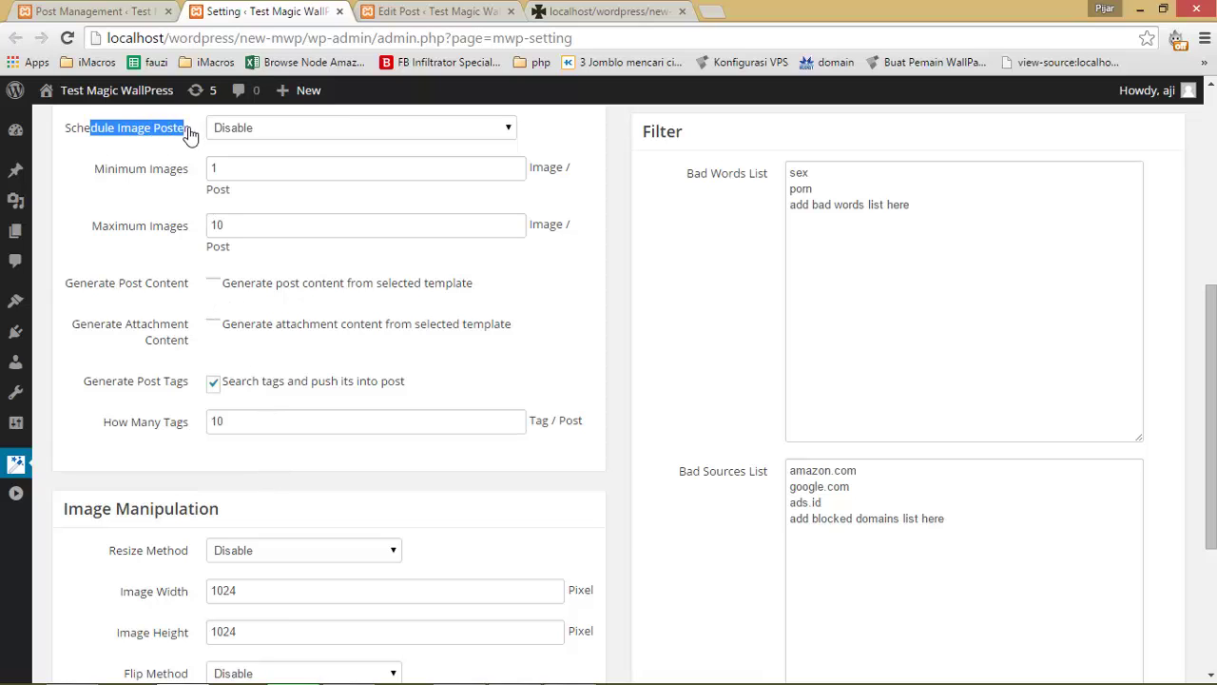
click(430, 12)
scroll(462, 402, up, 15)
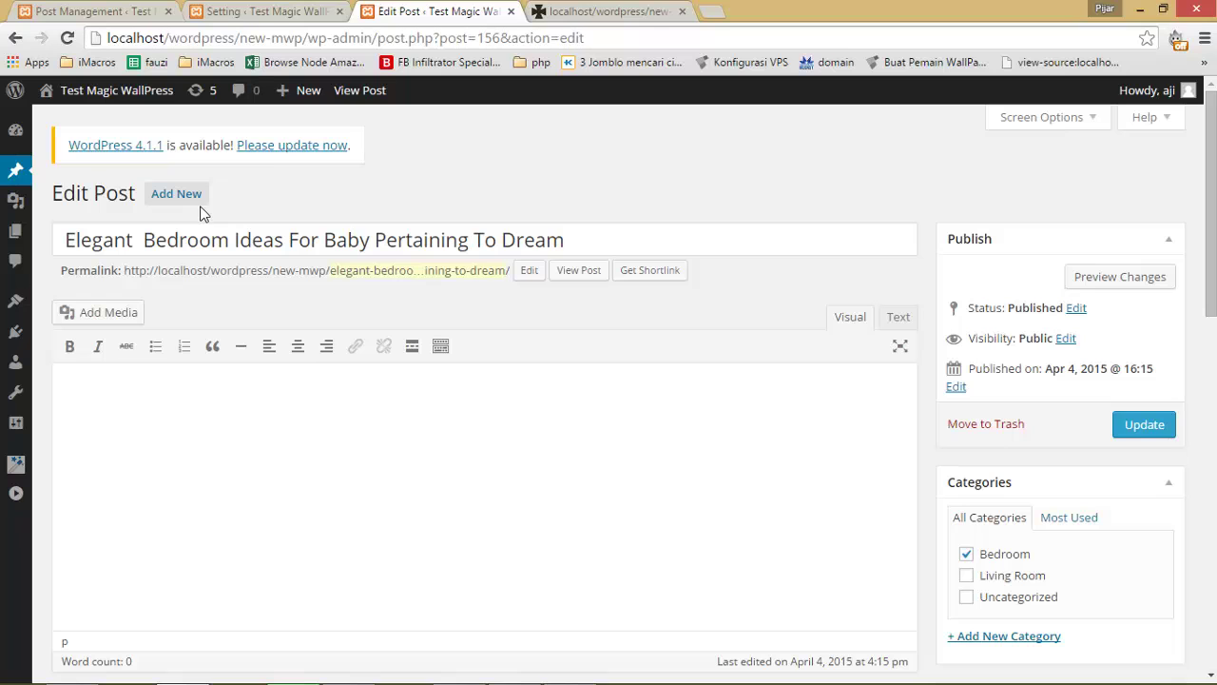
Clear the Post Keyword in the baby bedroom post's Magic WallPress Post Data section and check its Custom Fields
scroll(551, 340, down, 15)
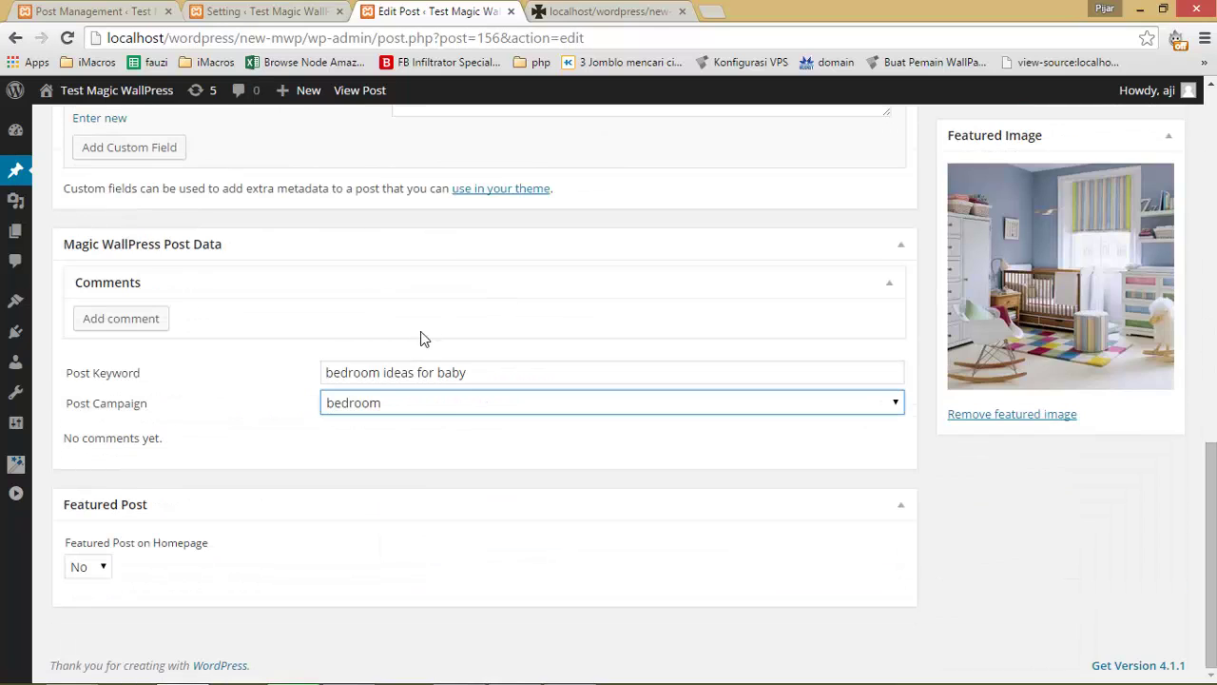
drag(489, 378, 280, 388)
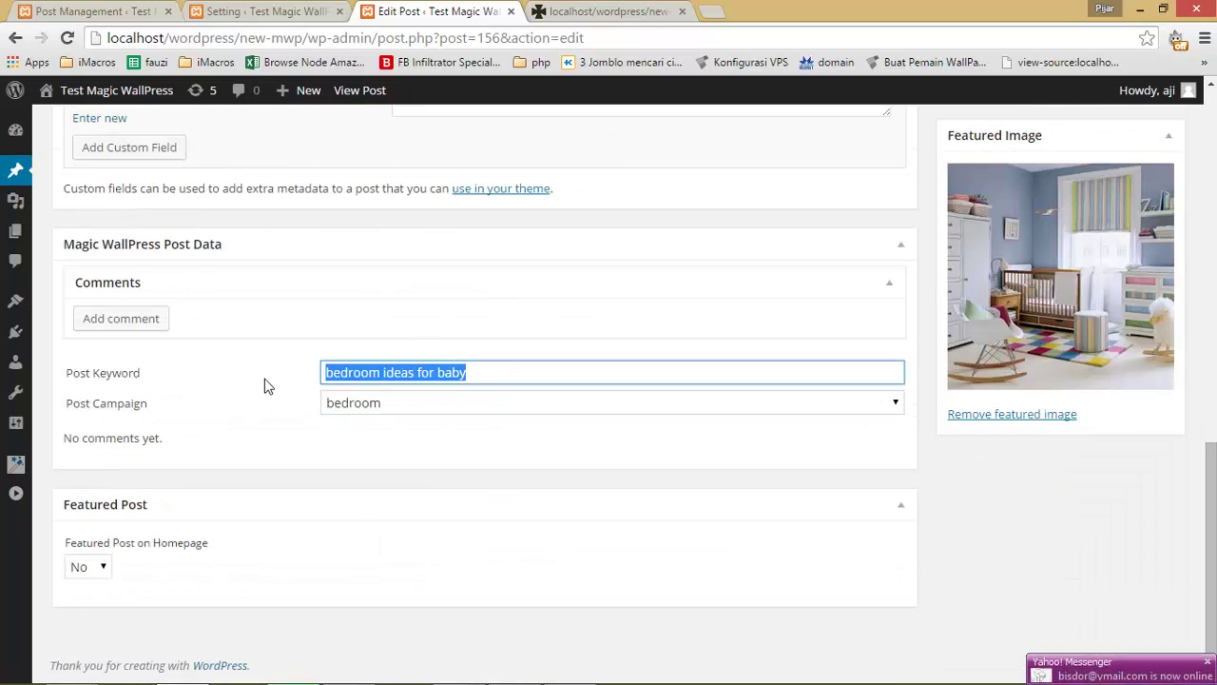
key(BackSpace)
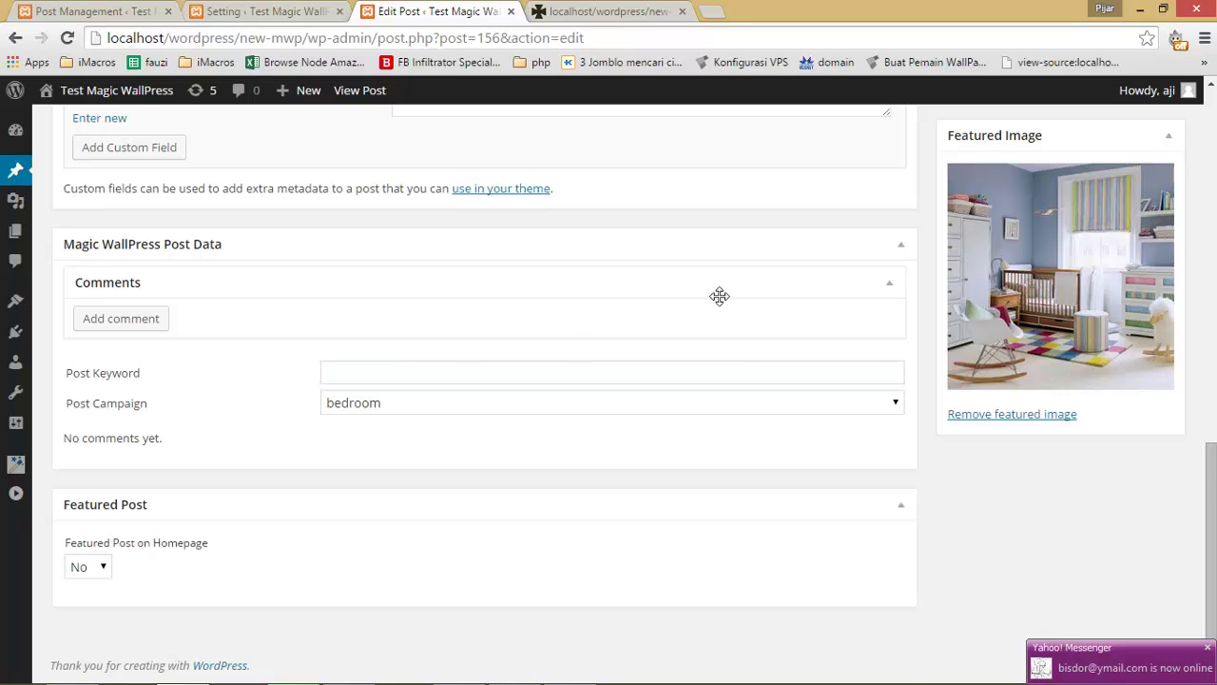
scroll(1178, 235, up, 8)
scroll(1179, 232, up, 1)
scroll(747, 241, down, 8)
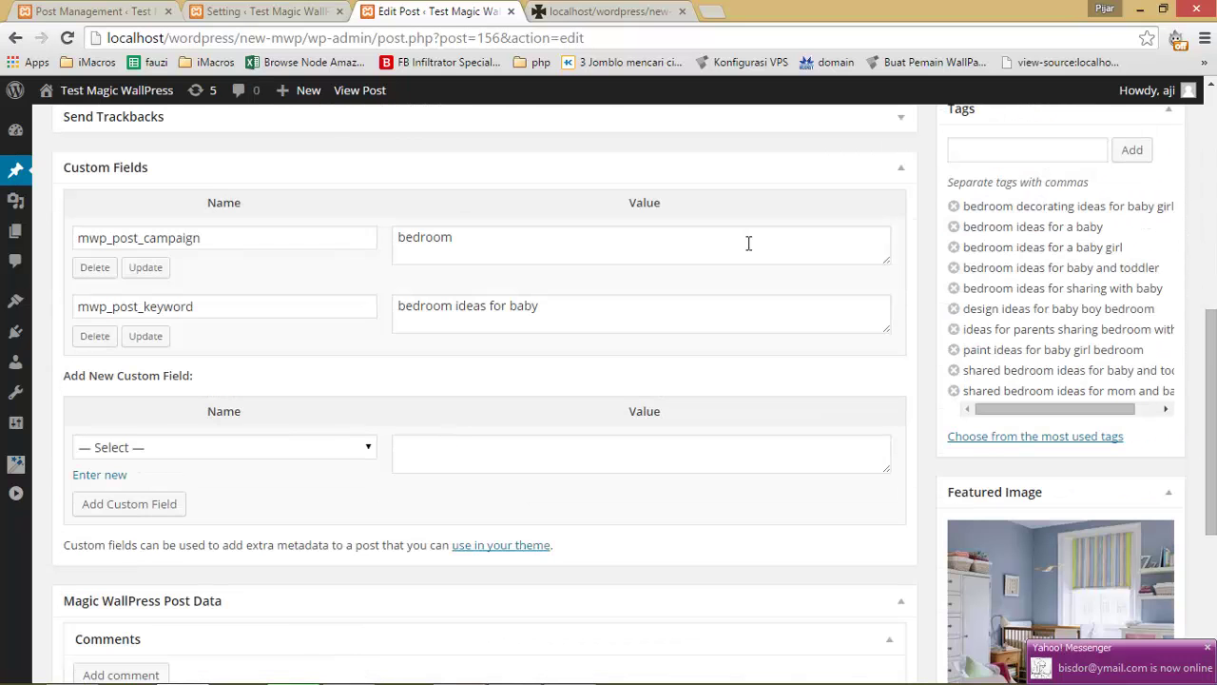
scroll(661, 258, up, 8)
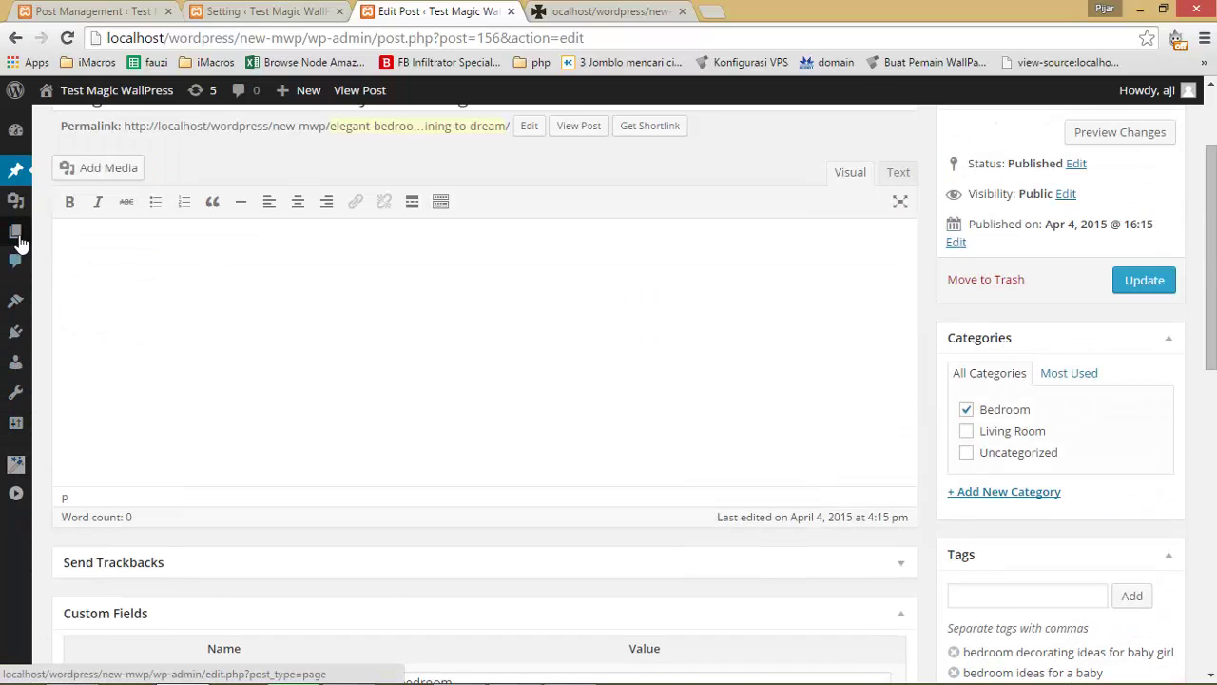
Open a blank new post, and return to the Post Management image results to look through them
click(52, 234)
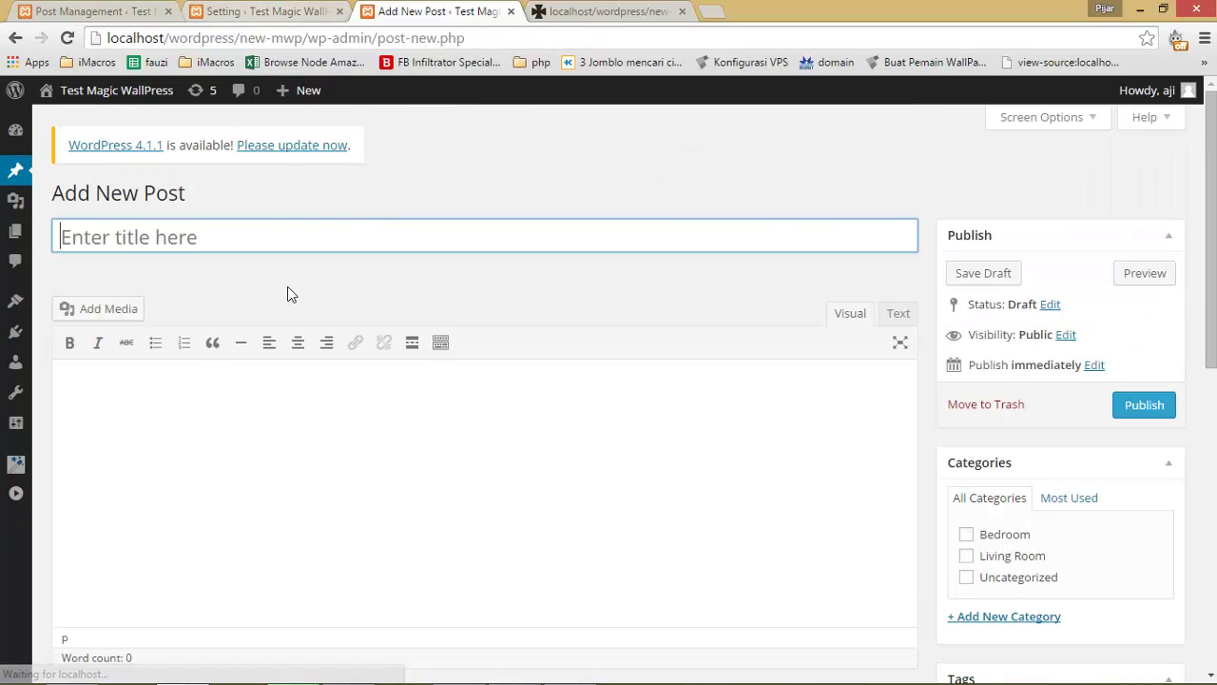
click(252, 11)
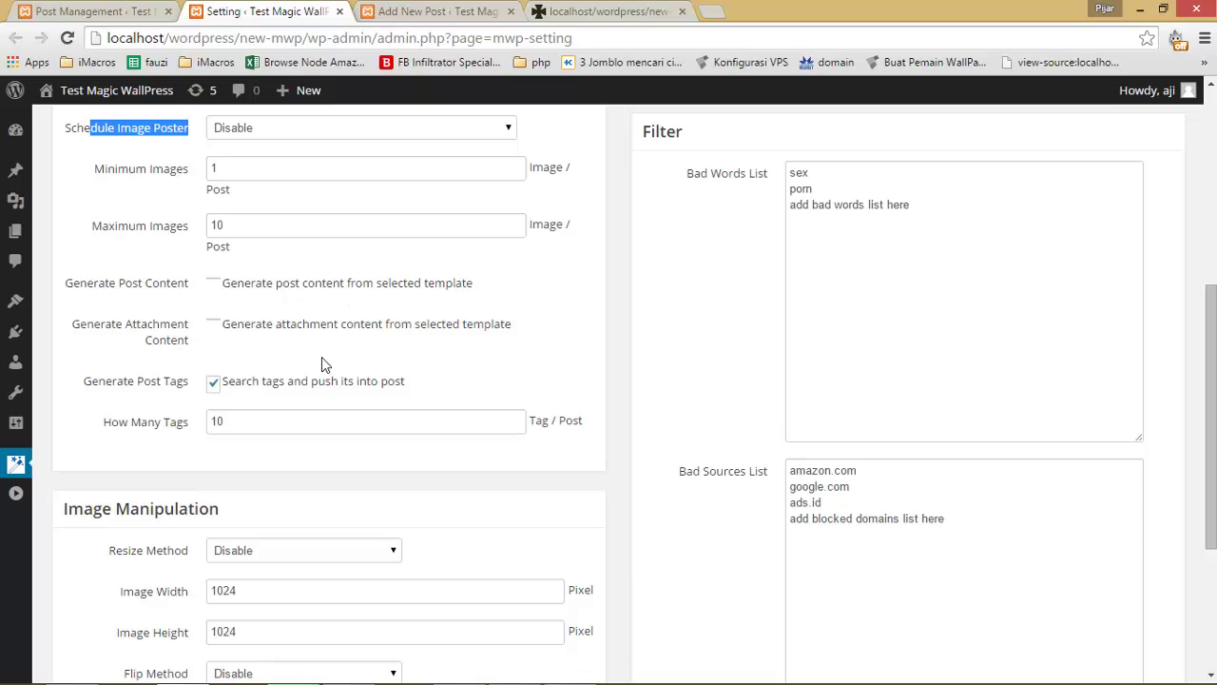
click(93, 12)
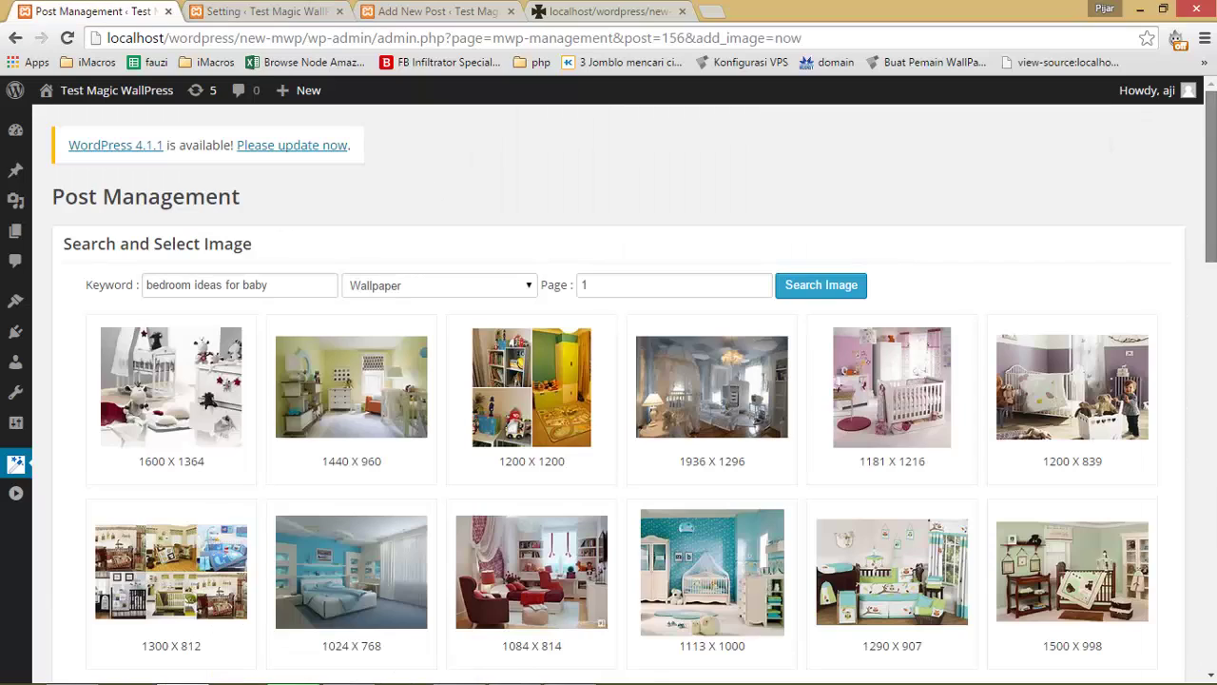
scroll(608, 394, down, 15)
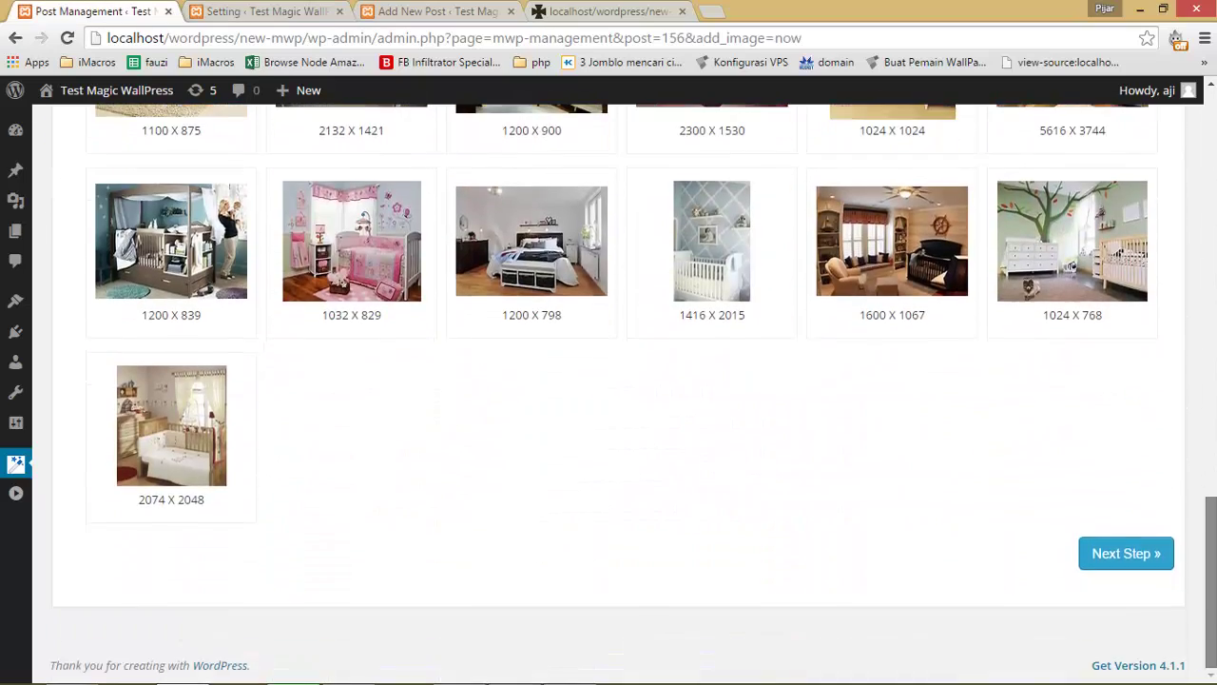
scroll(609, 393, up, 15)
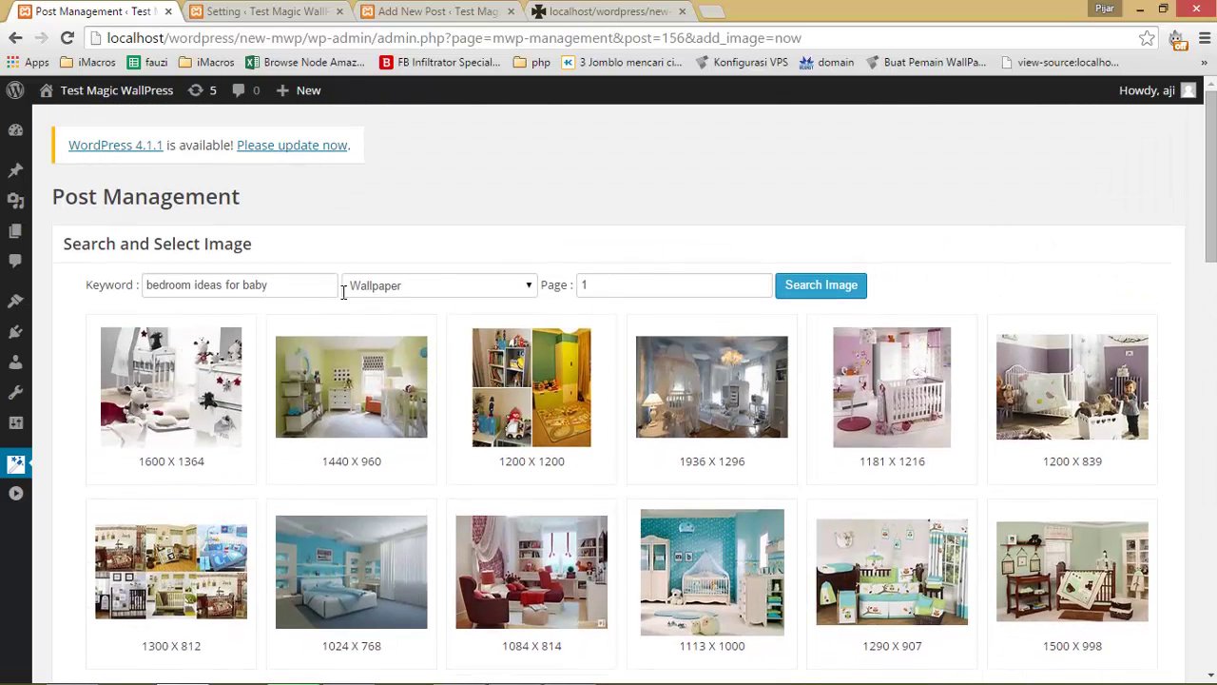
Examine the Keyword and Page fields of the Search and Select Image form and the full set of results
click(152, 295)
drag(152, 294, 293, 293)
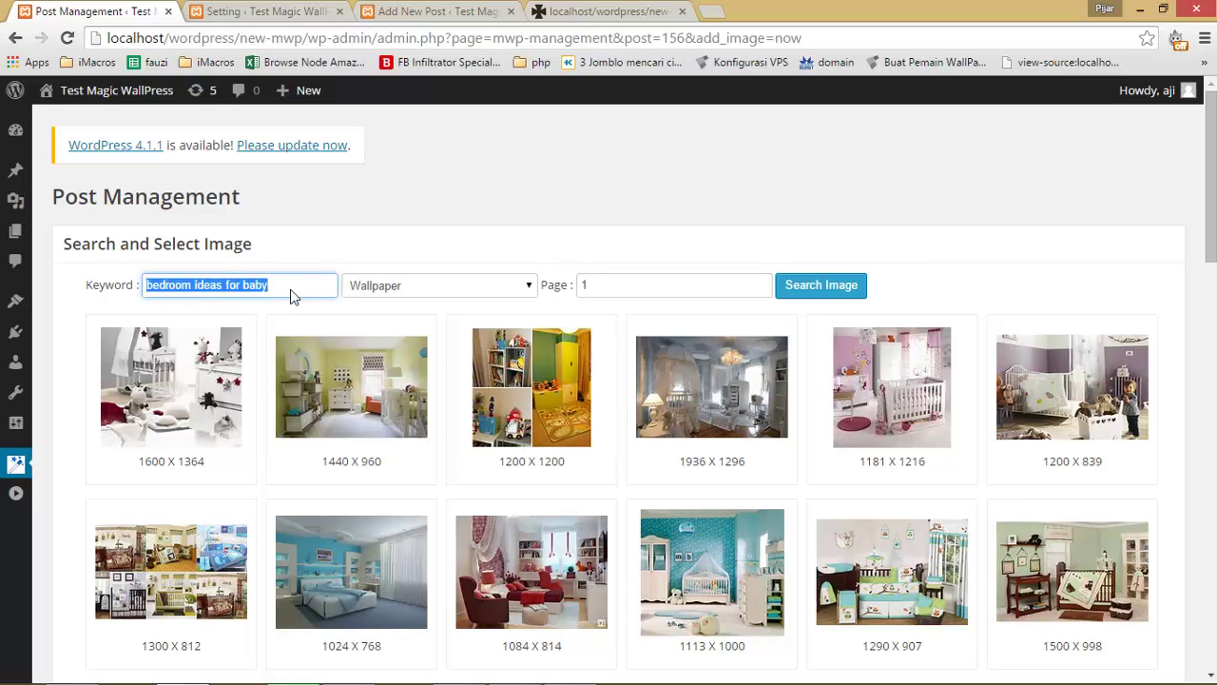
click(304, 293)
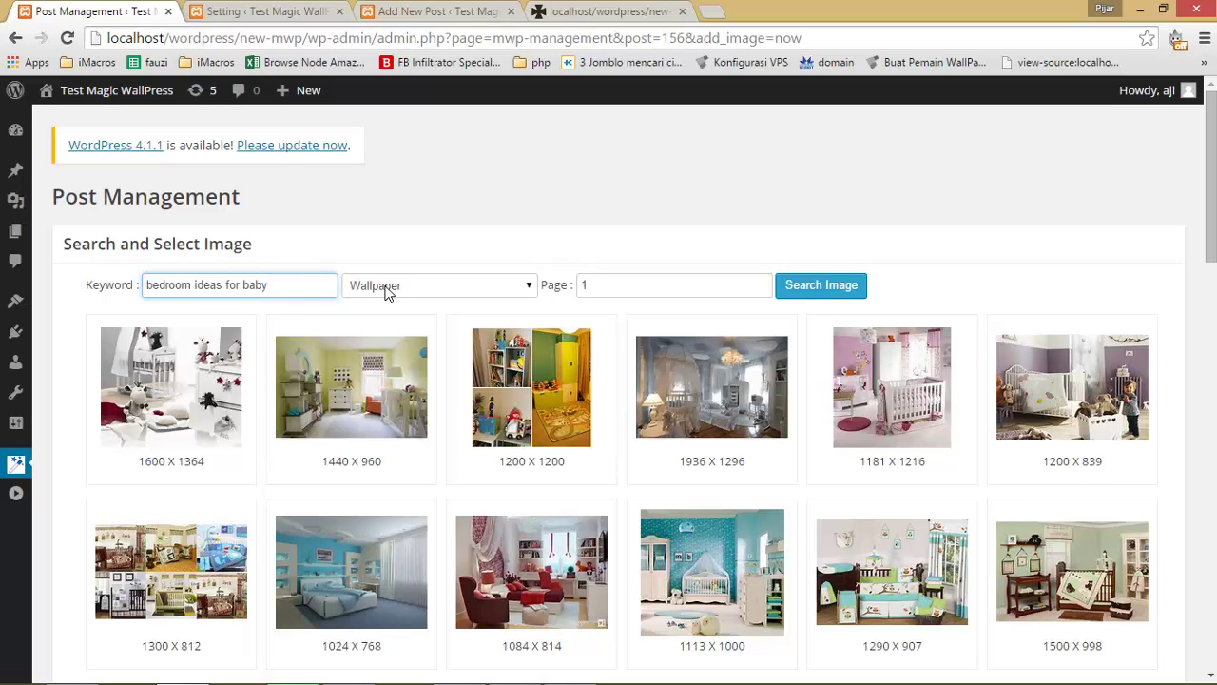
click(623, 291)
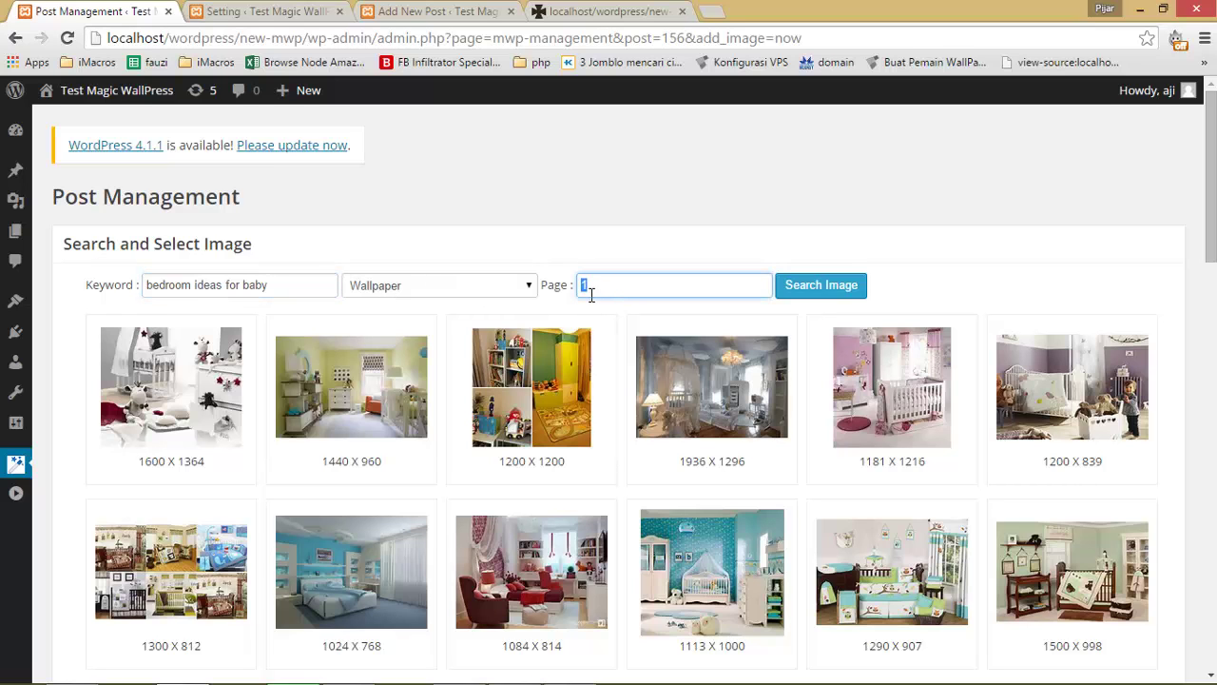
click(608, 263)
scroll(318, 353, down, 1)
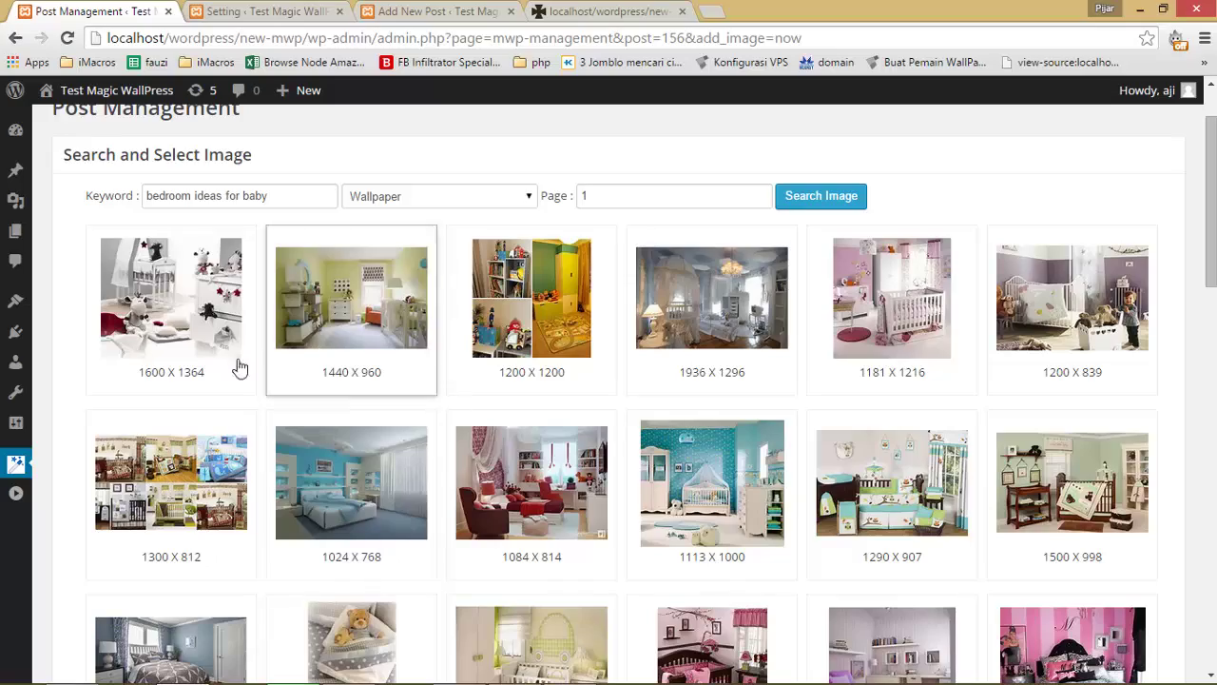
scroll(240, 368, down, 15)
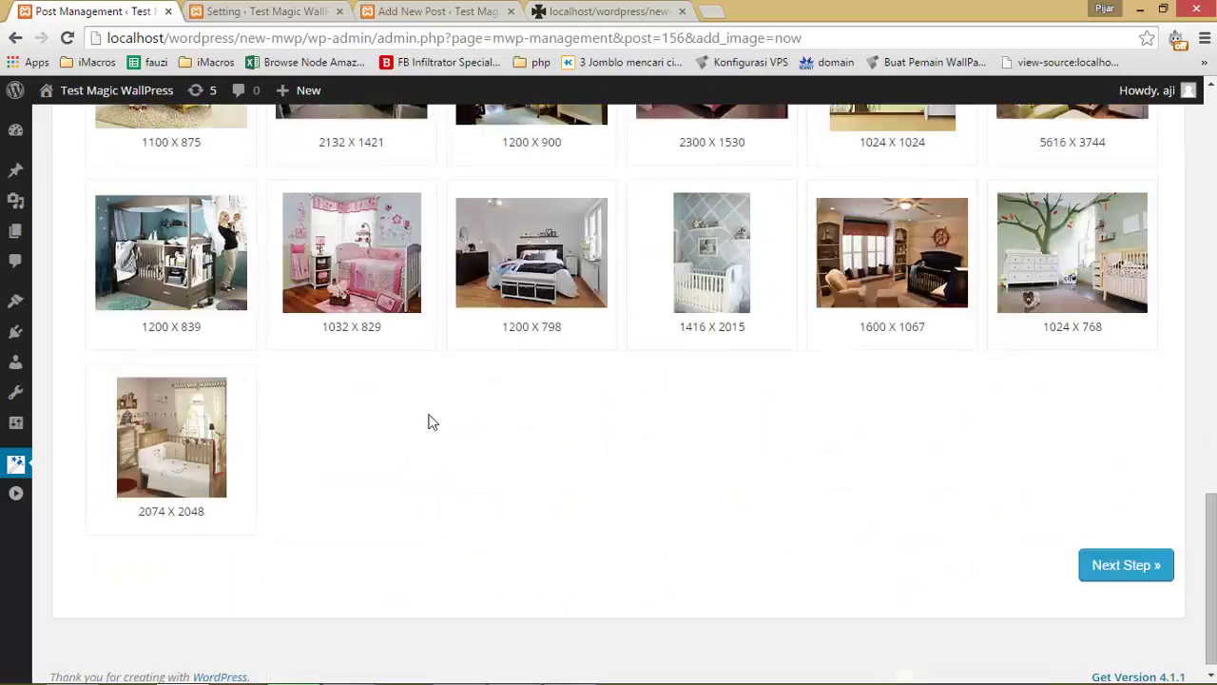
scroll(432, 421, up, 15)
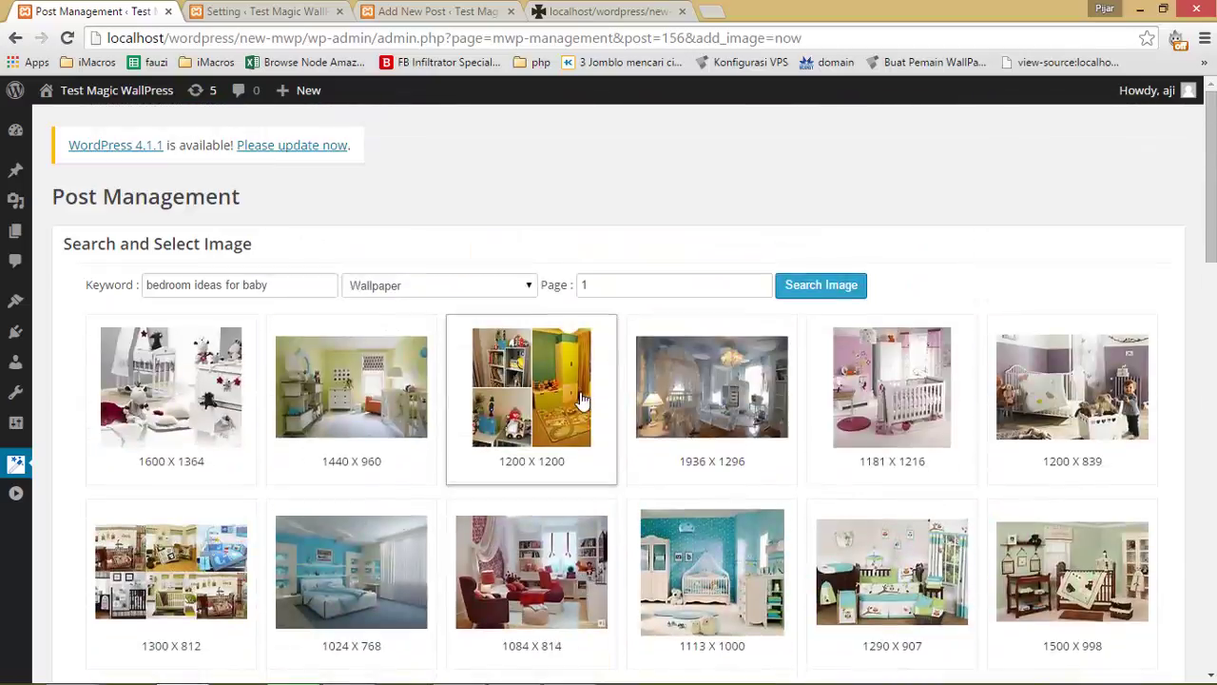
Check the Page field and the Wallpaper image type of the search form, leaving both as they are
click(631, 292)
click(615, 295)
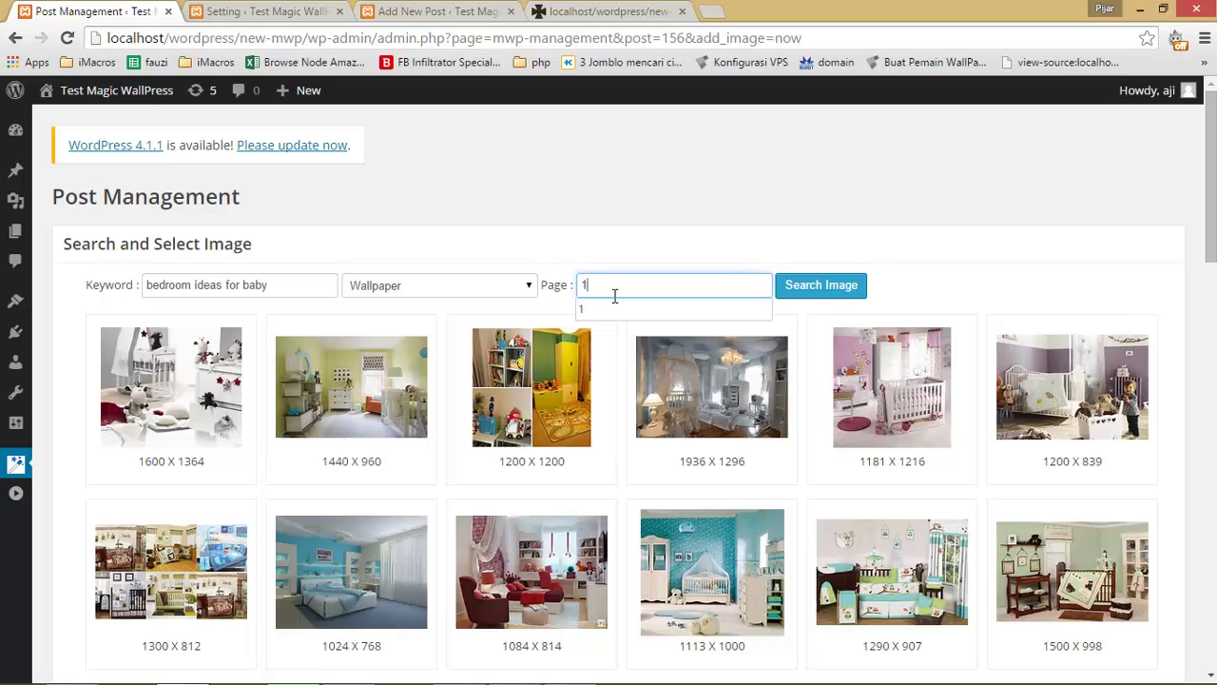
drag(614, 296, 586, 301)
click(657, 236)
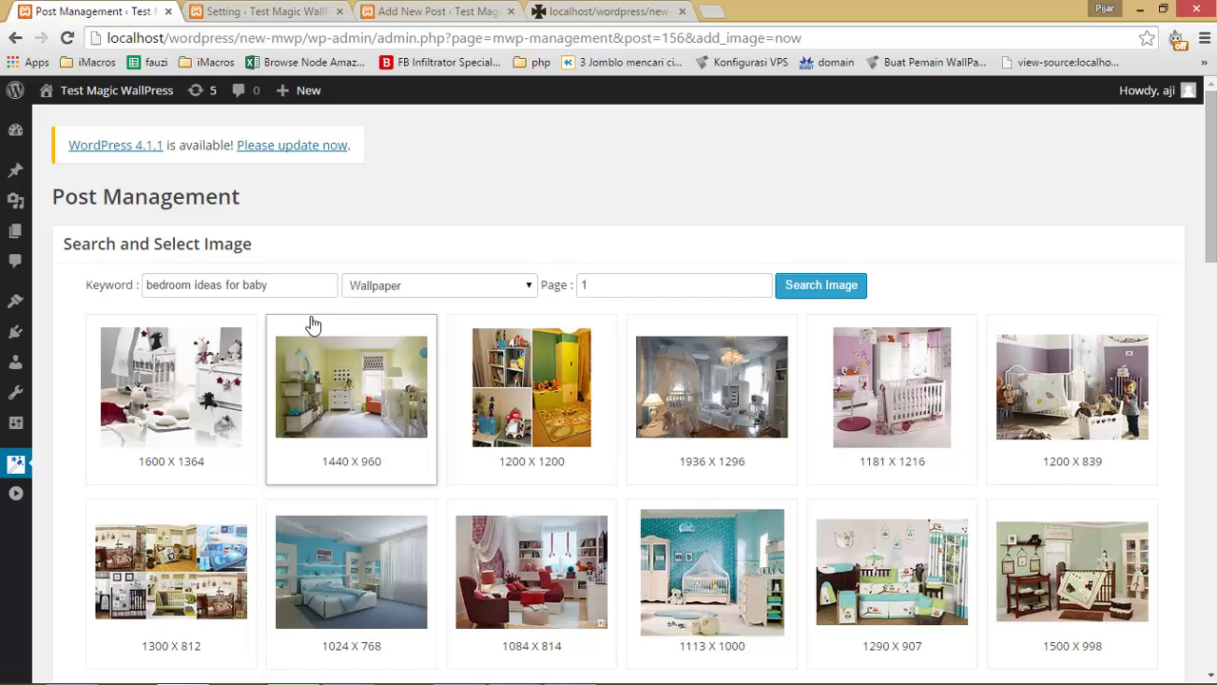
click(428, 293)
click(428, 293)
click(502, 246)
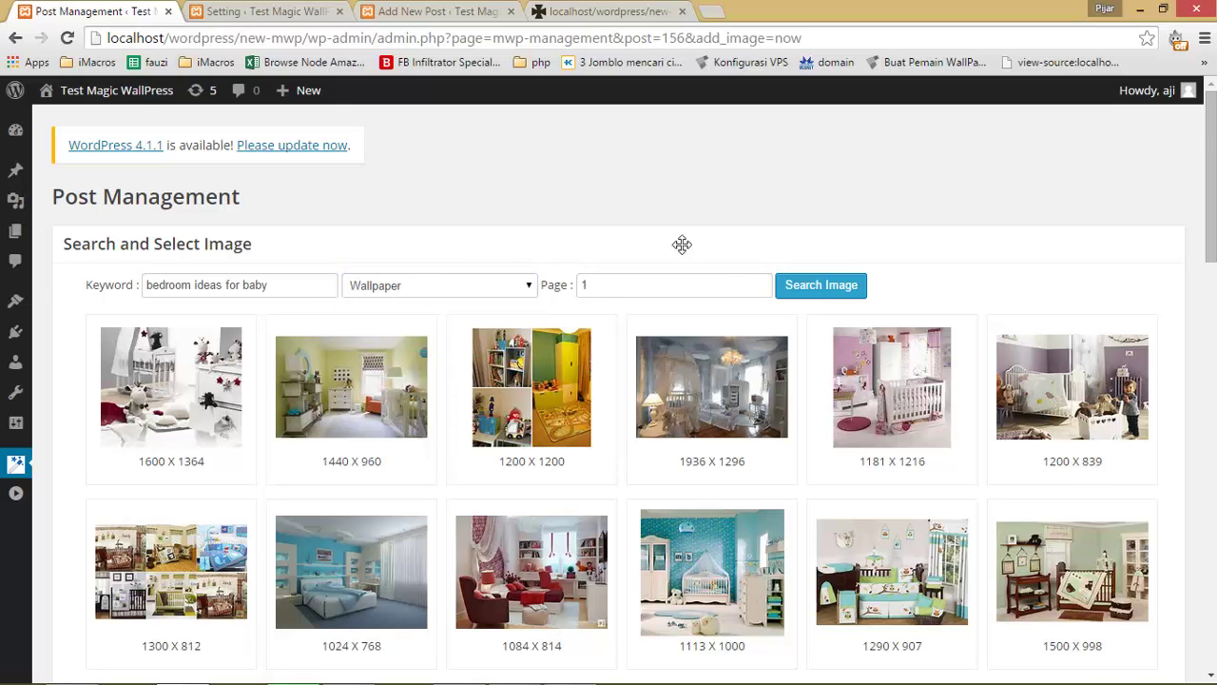
scroll(709, 342, down, 4)
scroll(712, 353, up, 3)
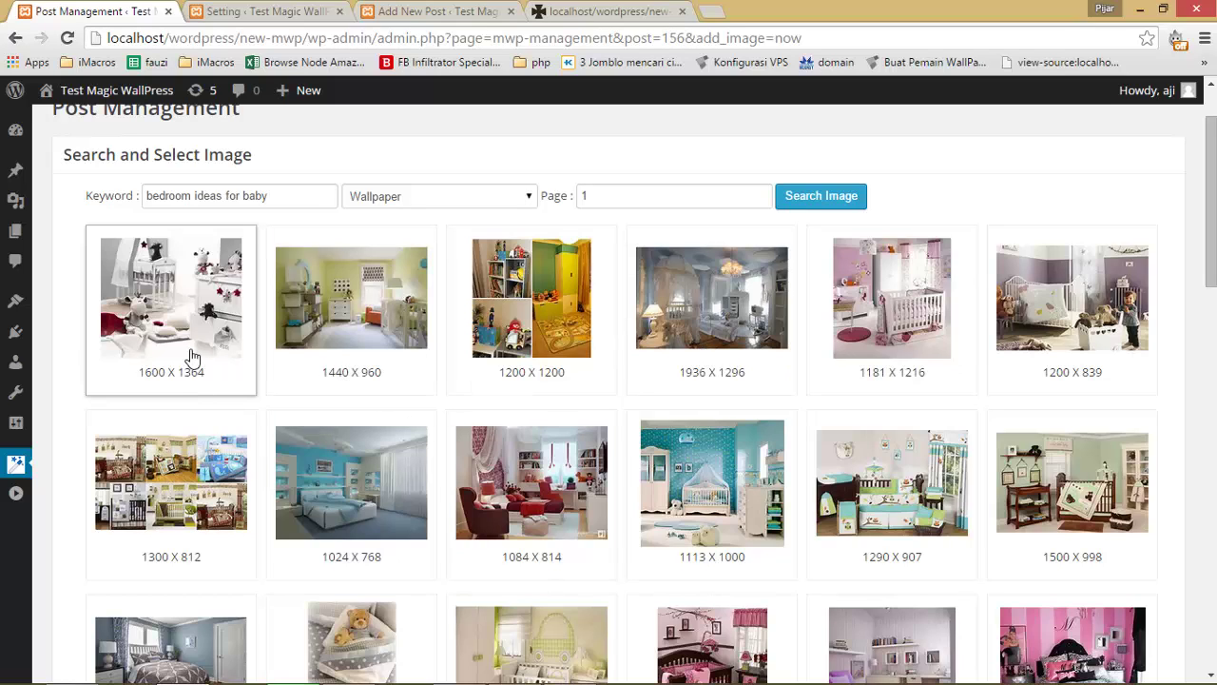
Review the Bad Words List and Bad Sources List in the Filter section of the Magic WallPress settings
click(264, 10)
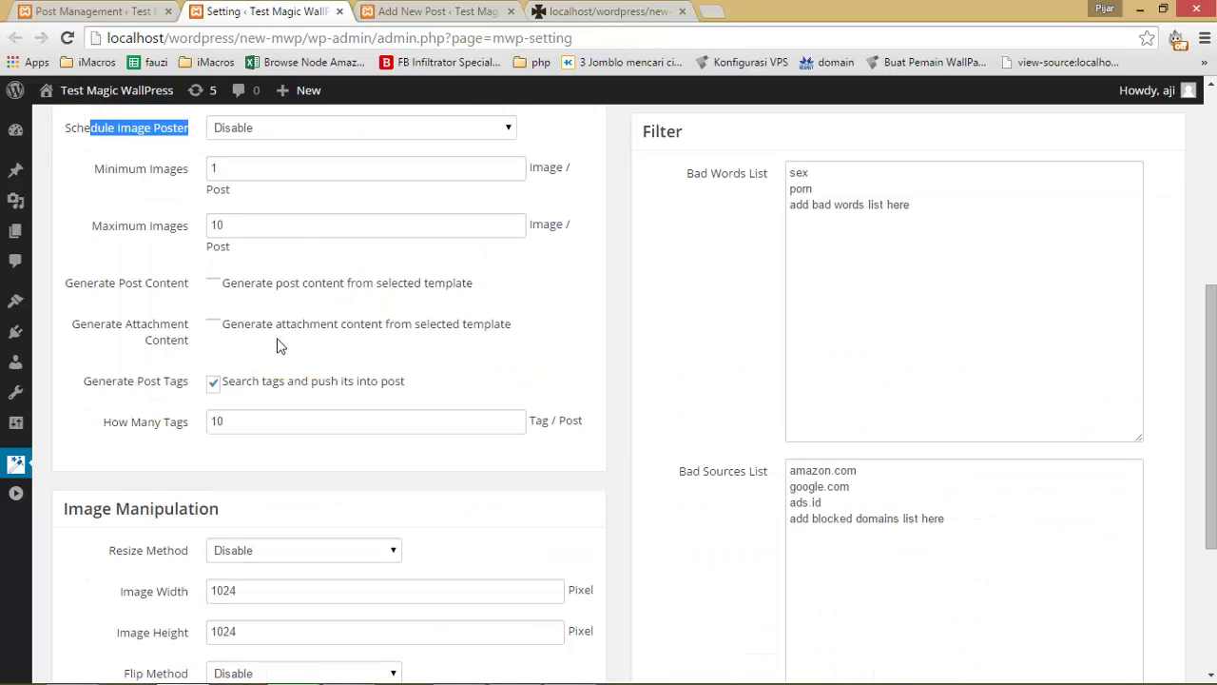
scroll(437, 446, down, 3)
scroll(437, 446, up, 4)
drag(702, 260, 751, 412)
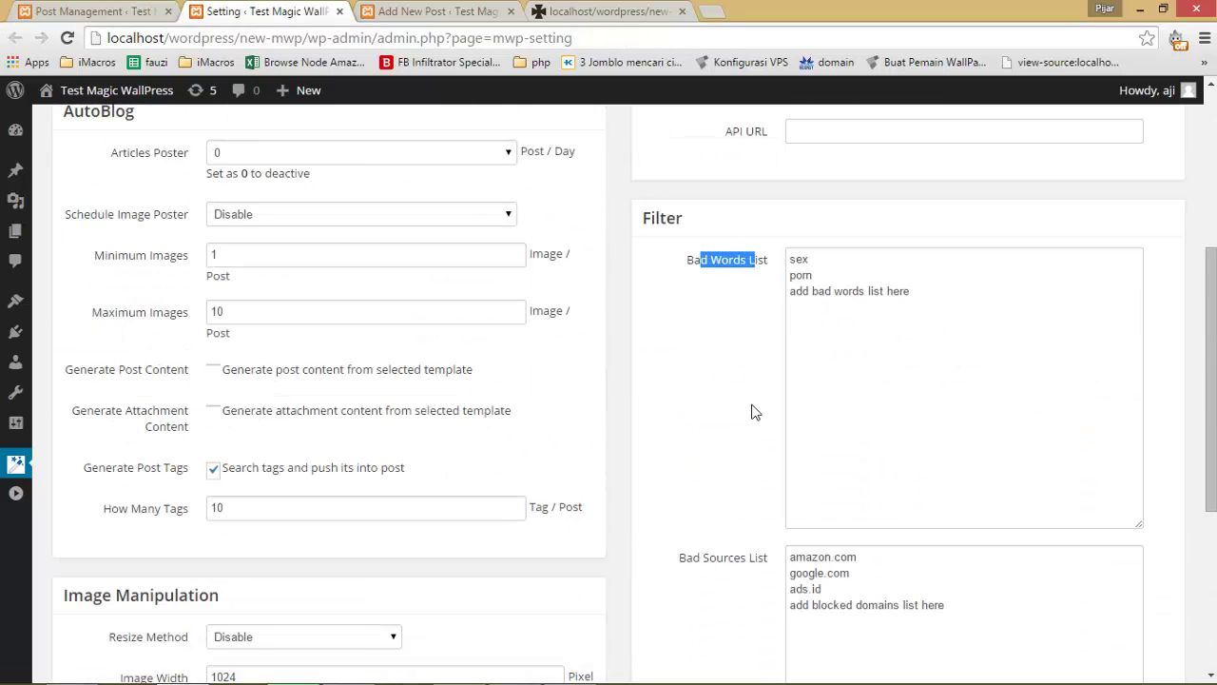
drag(685, 558, 730, 559)
click(752, 546)
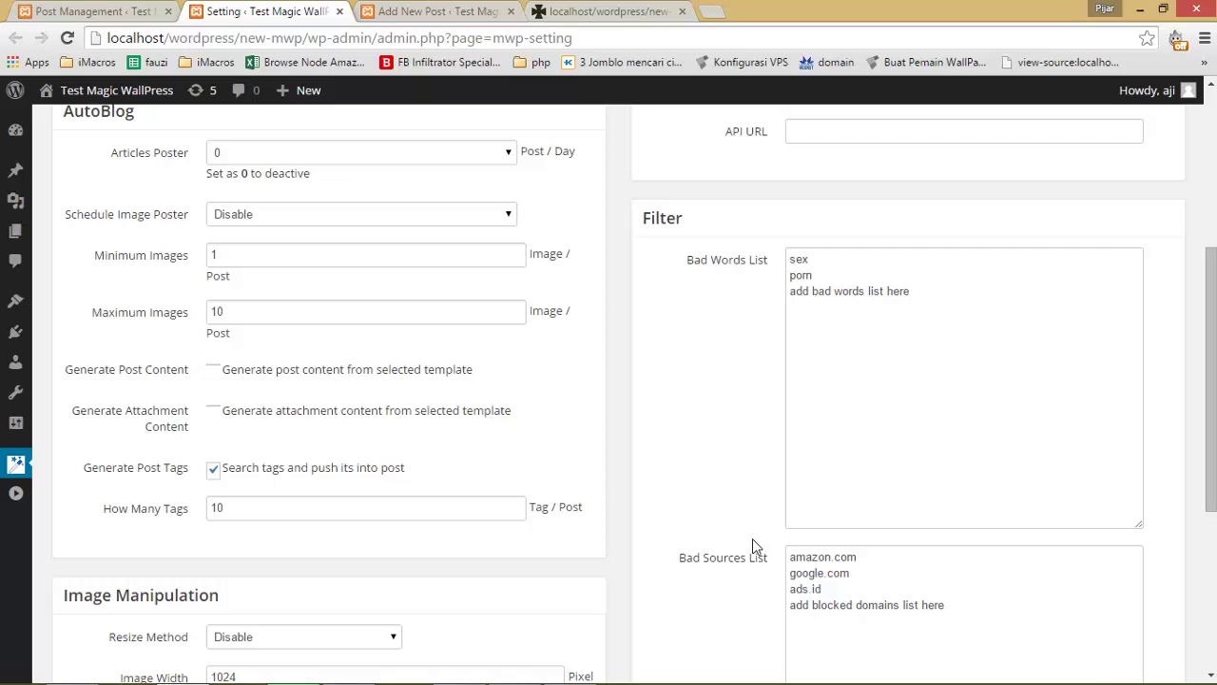
Return to the Post Management image search and browse the baby bedroom images
click(141, 8)
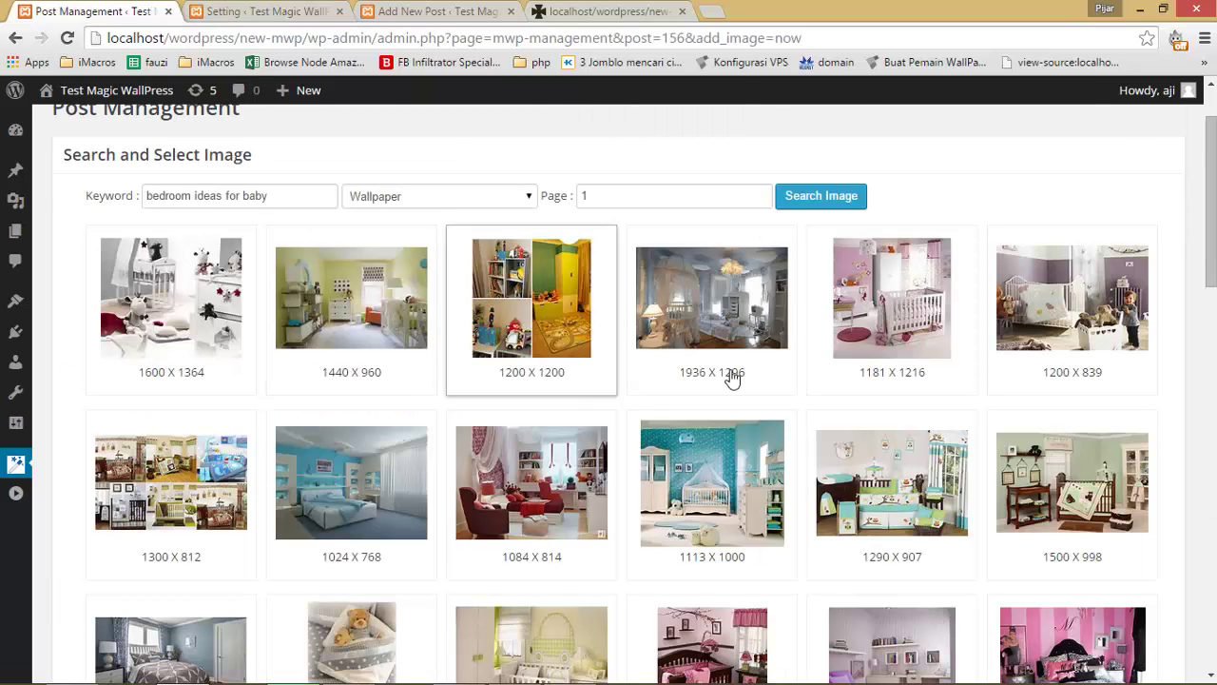
scroll(761, 390, down, 3)
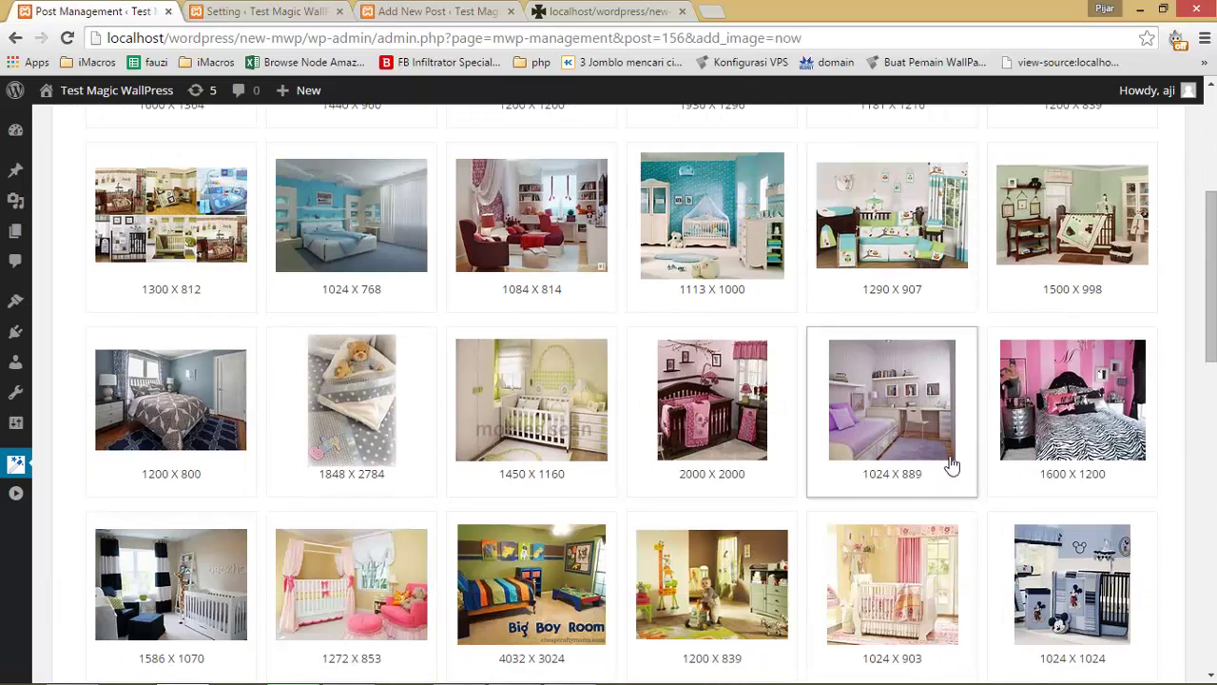
scroll(952, 465, down, 3)
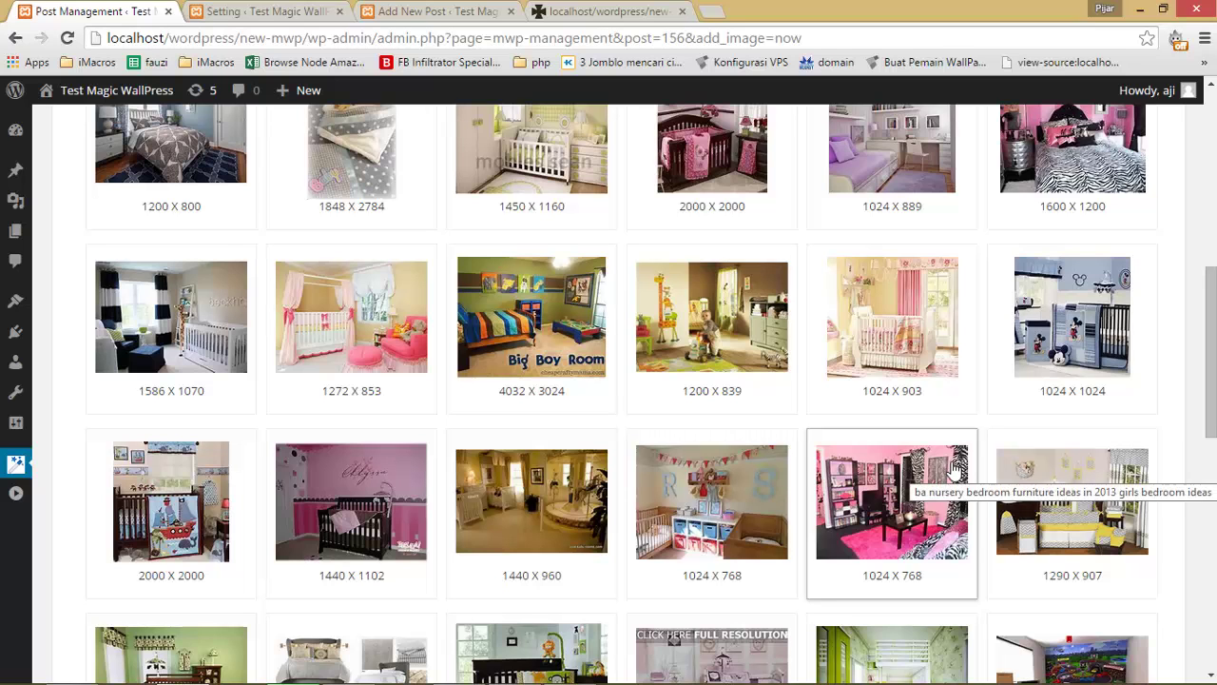
scroll(567, 405, up, 3)
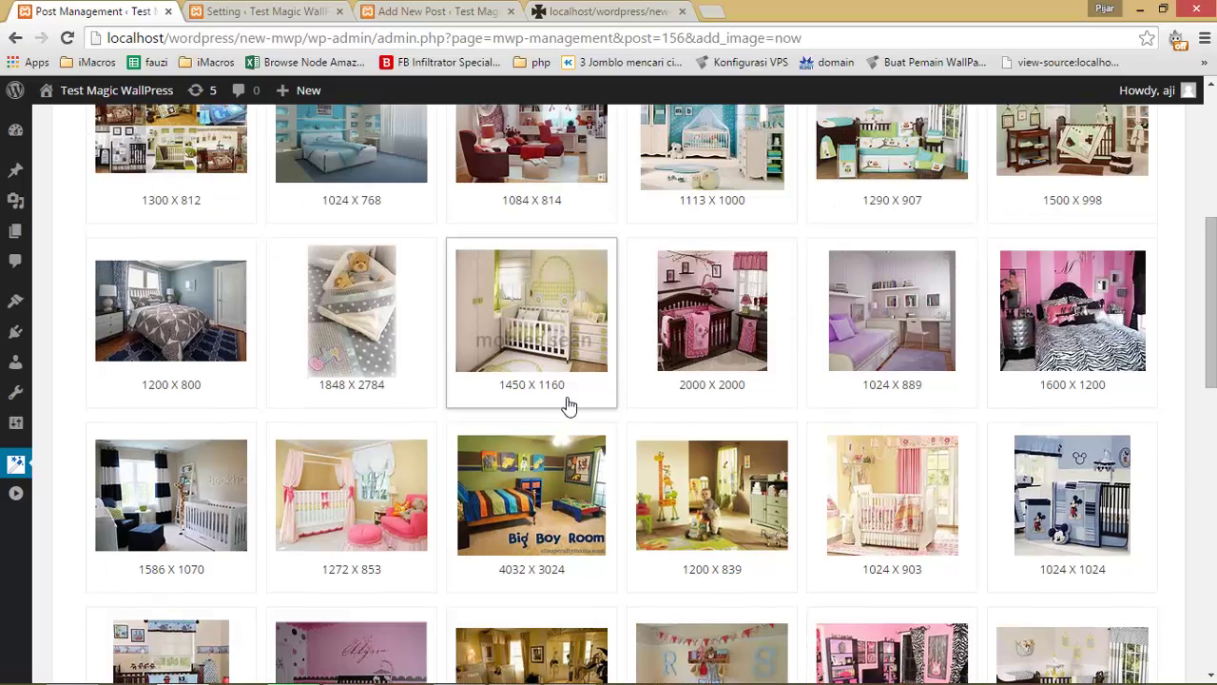
scroll(347, 252, up, 3)
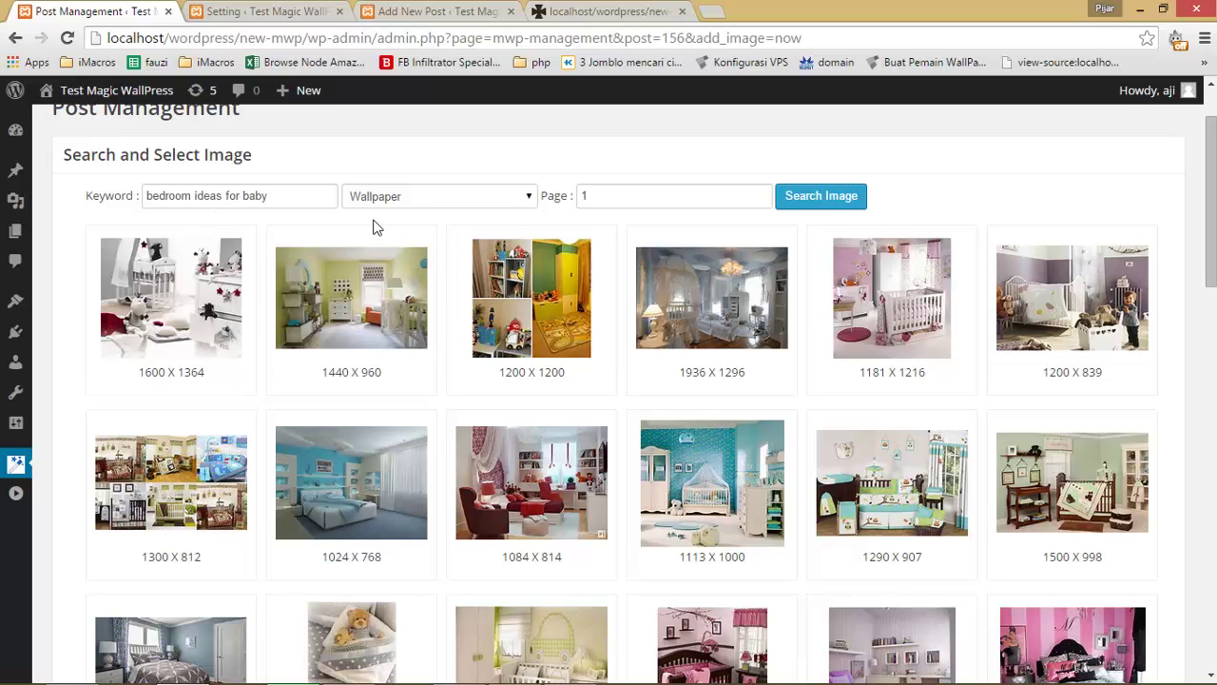
Open the Post Management list of posts in a new browser tab, keeping the image search tab open
click(383, 10)
click(328, 9)
click(76, 10)
mouse_move(21, 464)
right_click(72, 524)
click(117, 533)
click(235, 11)
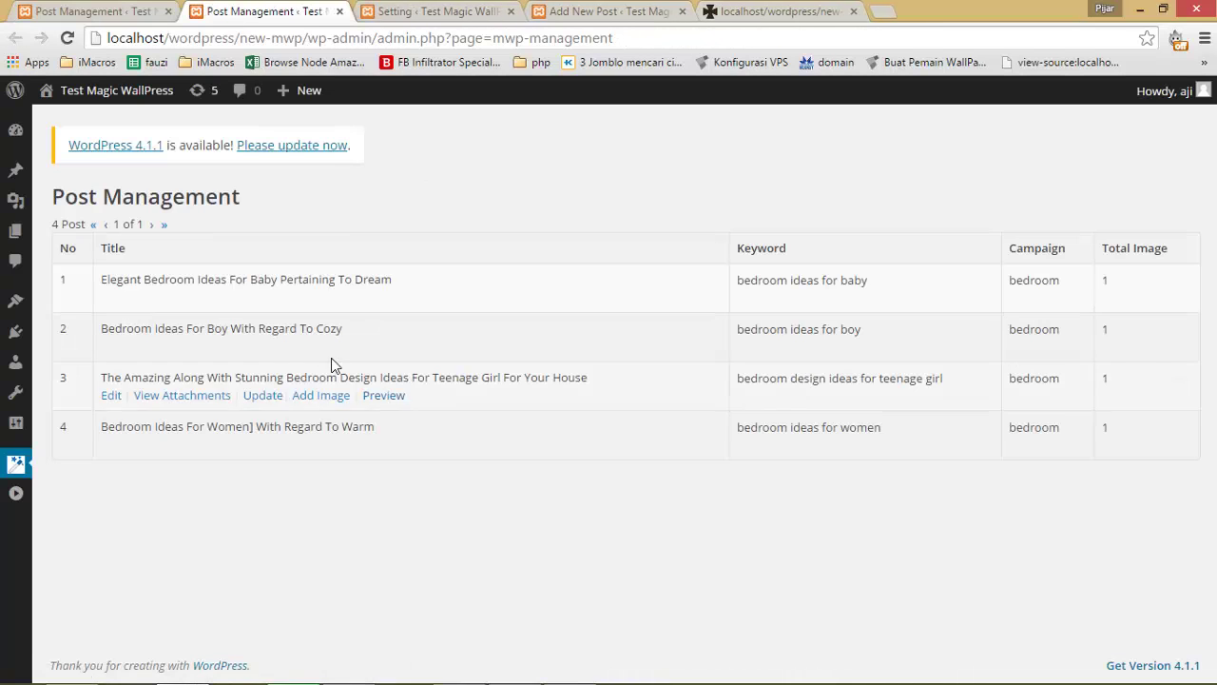
click(86, 10)
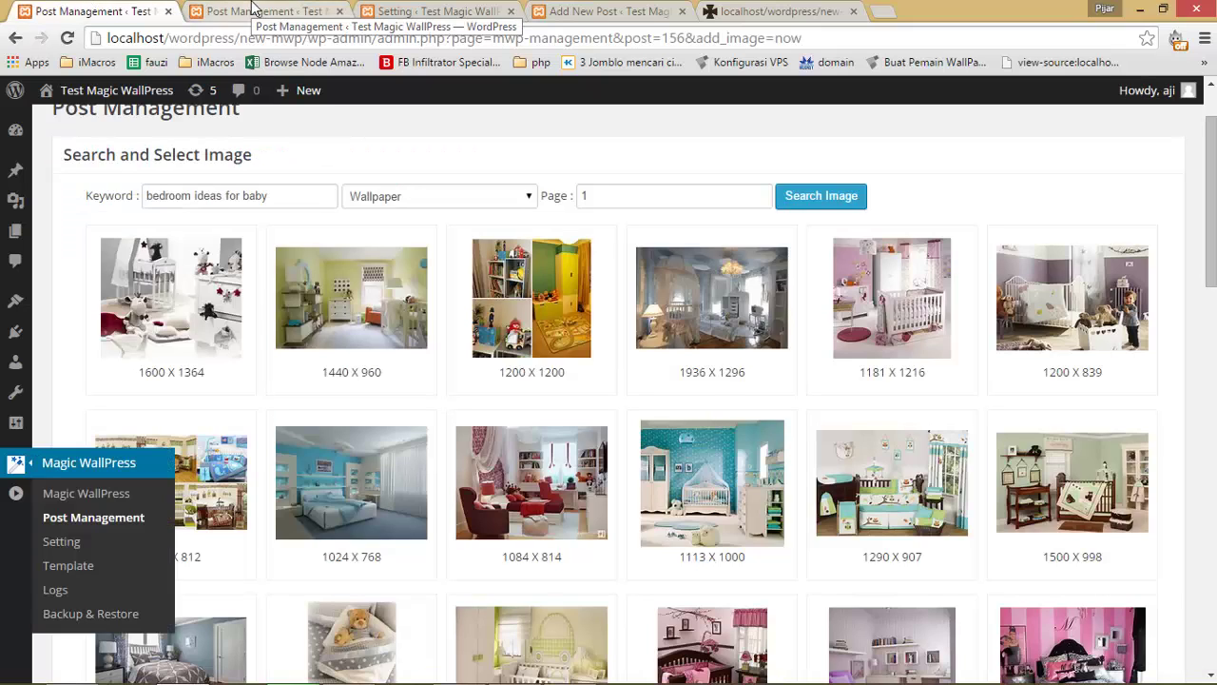
click(254, 11)
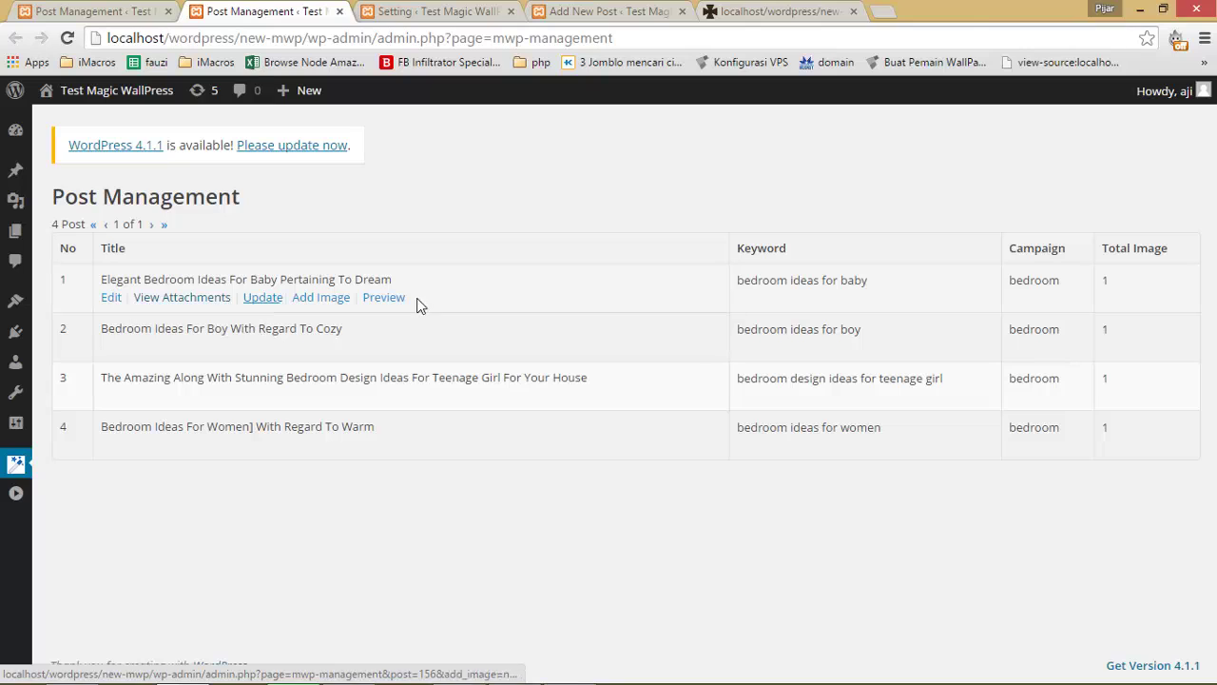
View the attachments of "Elegant Bedroom Ideas For Baby Pertaining To Dream" and open the attached image's source file
click(171, 299)
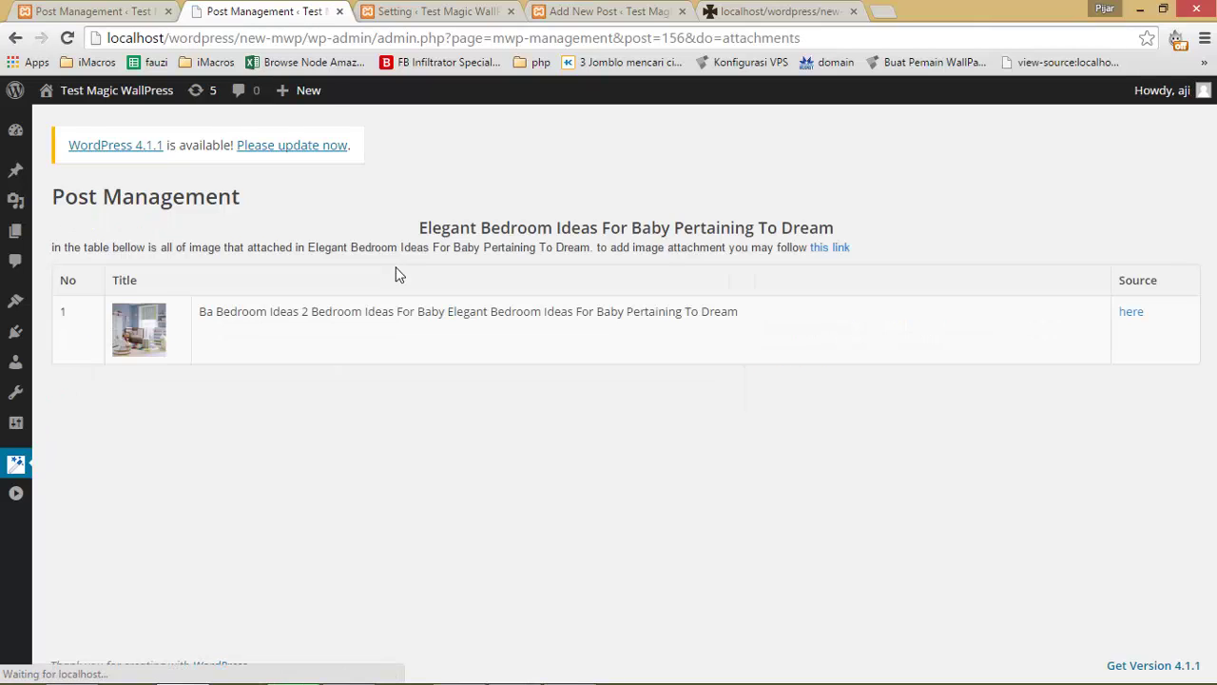
drag(146, 325, 166, 334)
click(1130, 312)
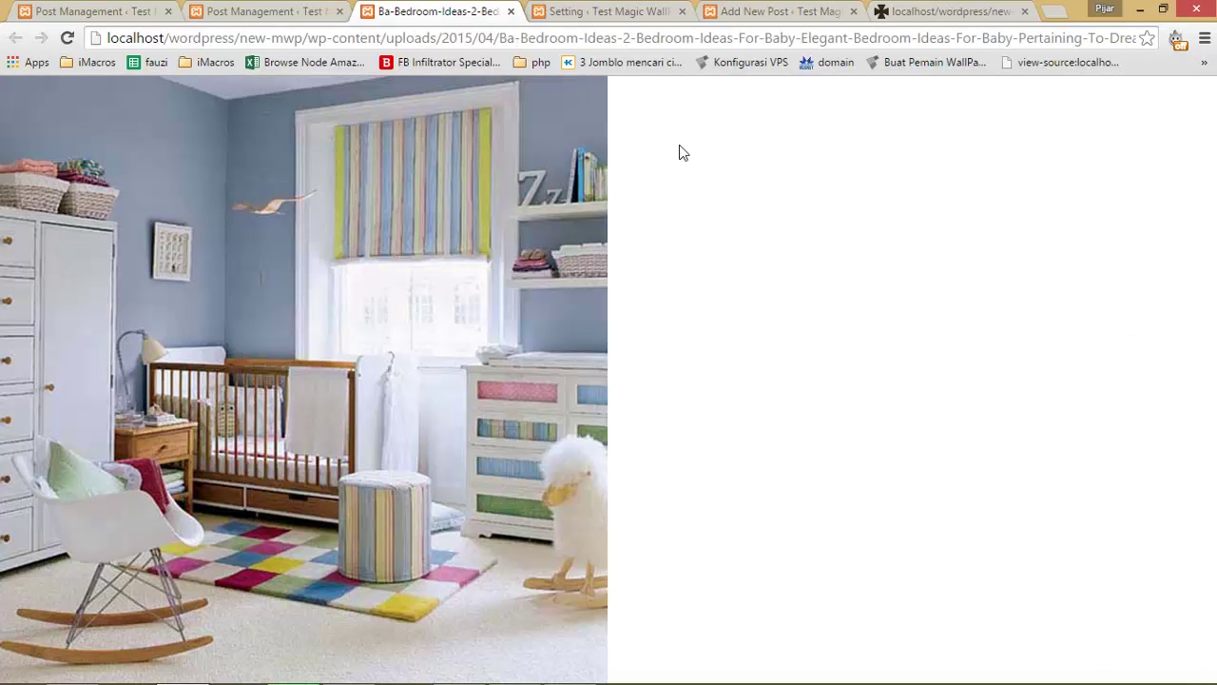
click(145, 11)
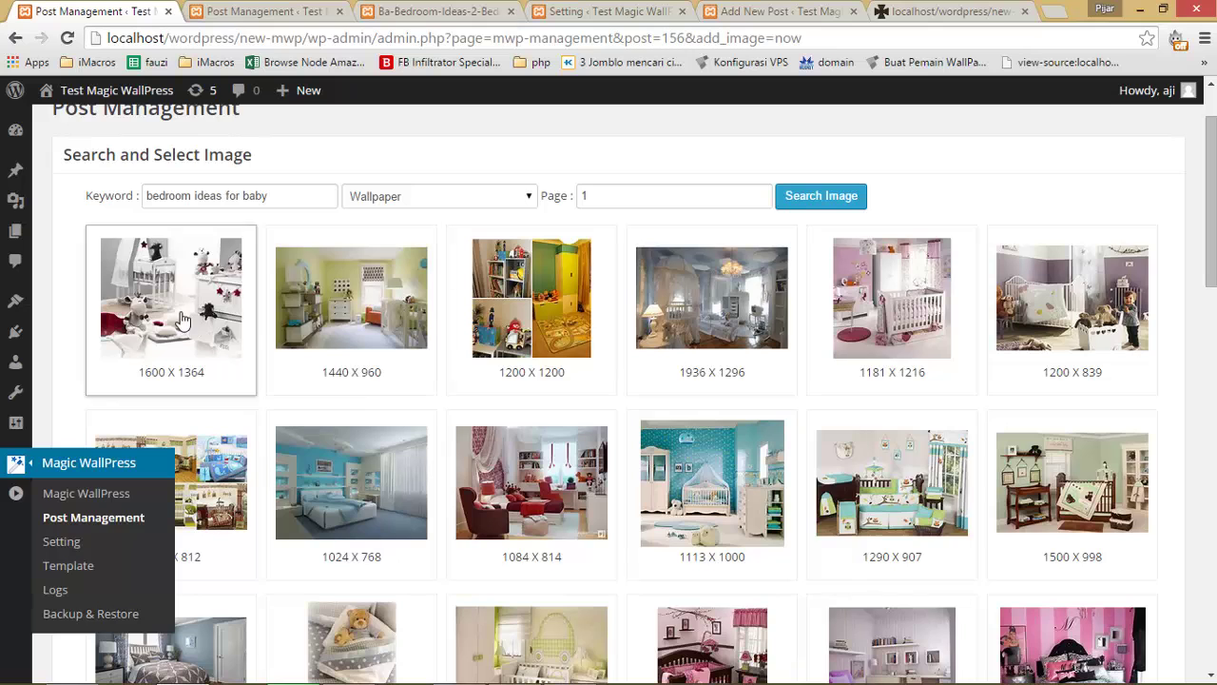
click(314, 8)
click(418, 11)
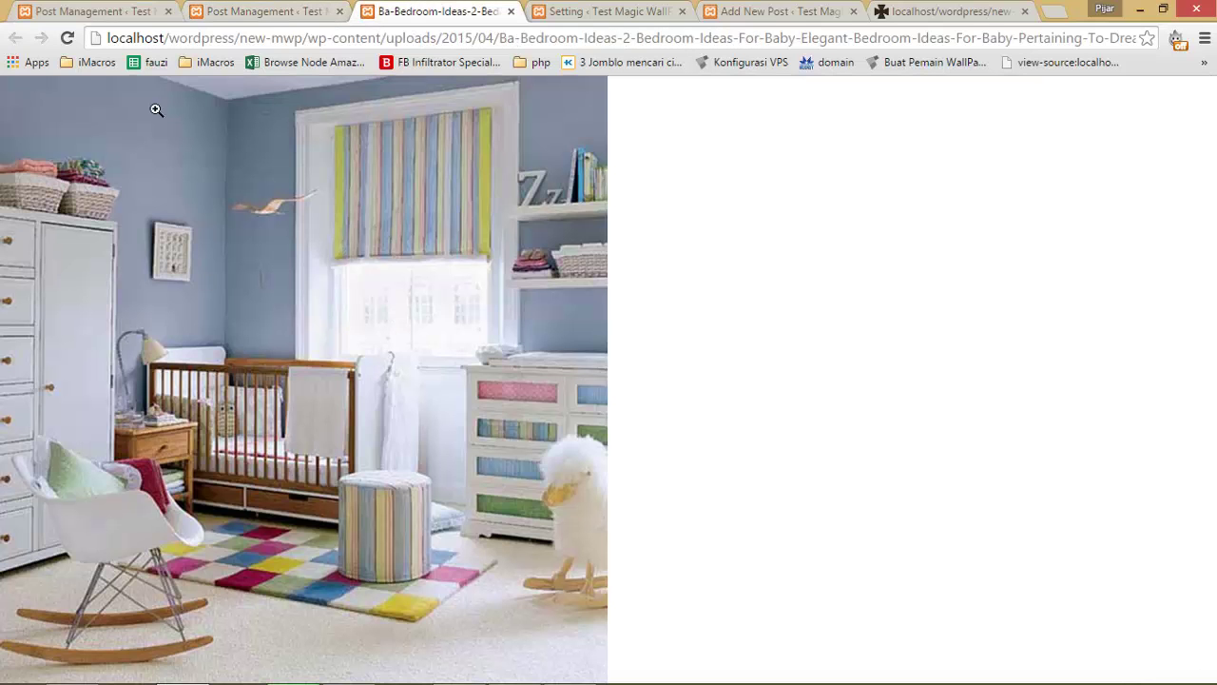
Return to the image search, select the 1600 X 1364, 1440 X 960 and 1936 X 1296 images, and proceed to editing their data
click(44, 9)
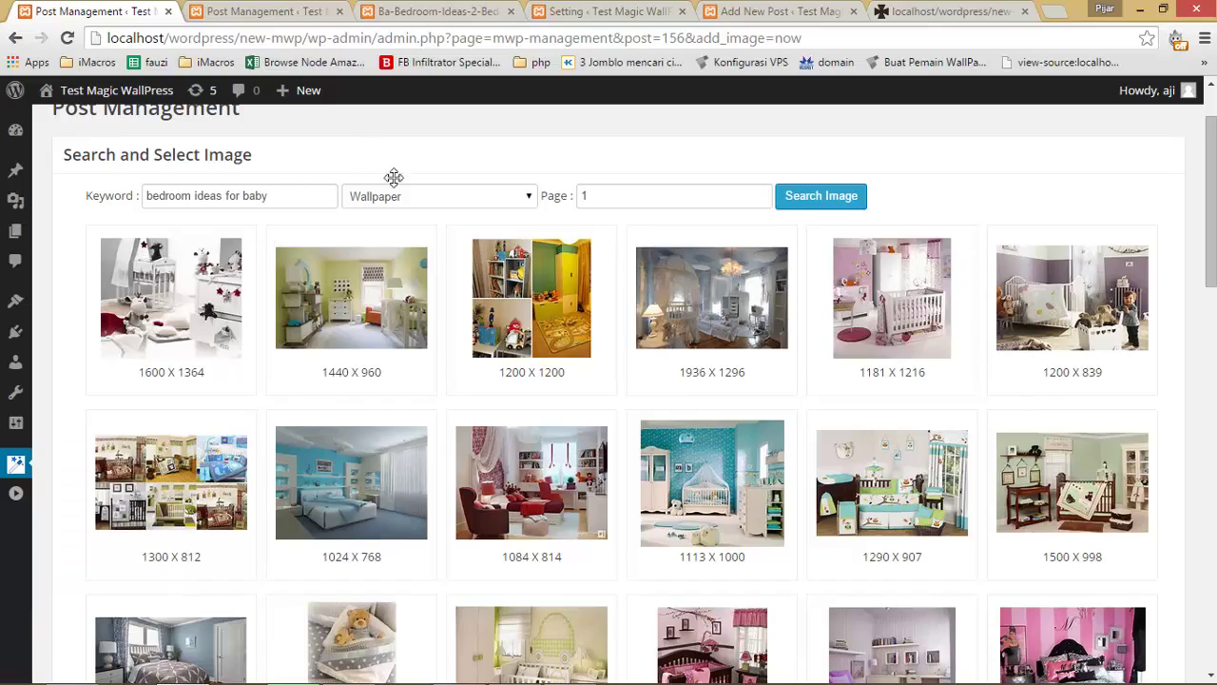
scroll(491, 215, down, 4)
scroll(490, 215, down, 11)
scroll(488, 218, up, 14)
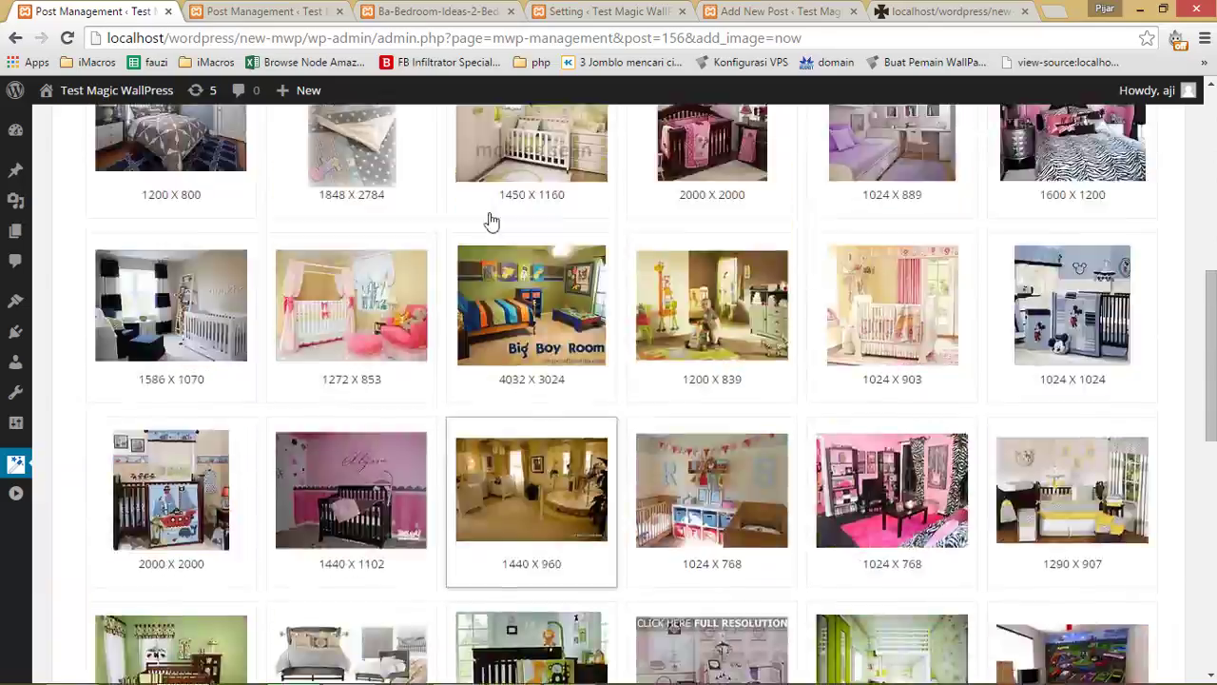
scroll(489, 218, up, 2)
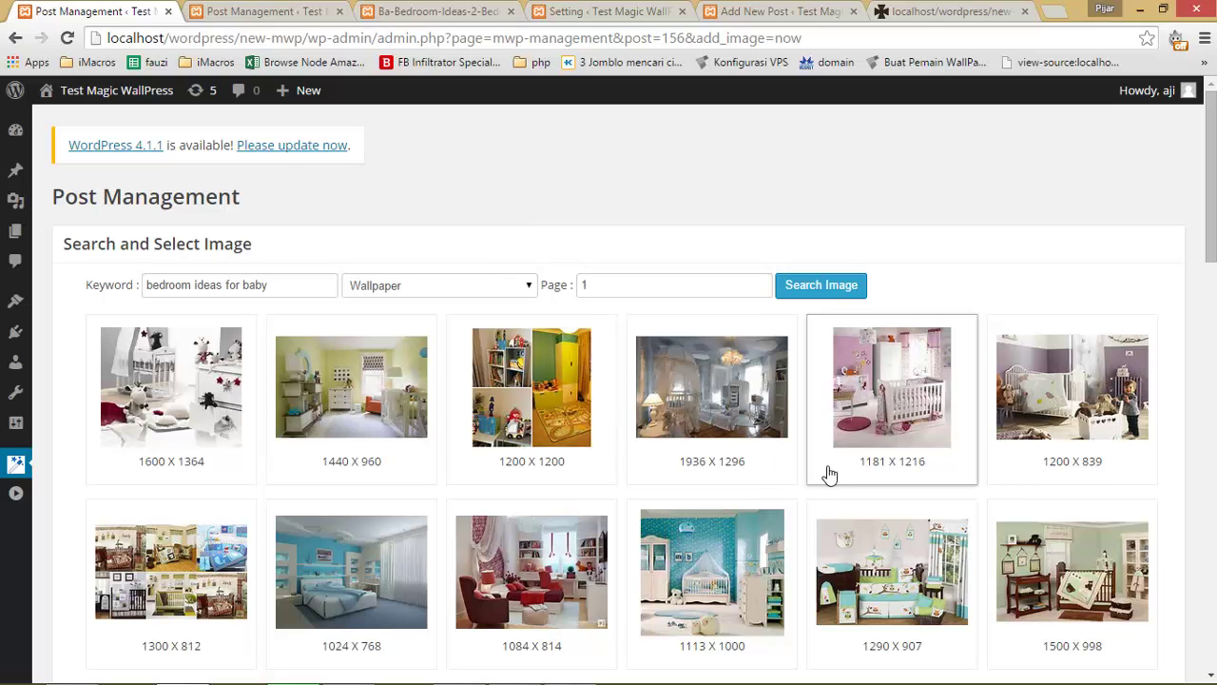
click(181, 385)
click(324, 393)
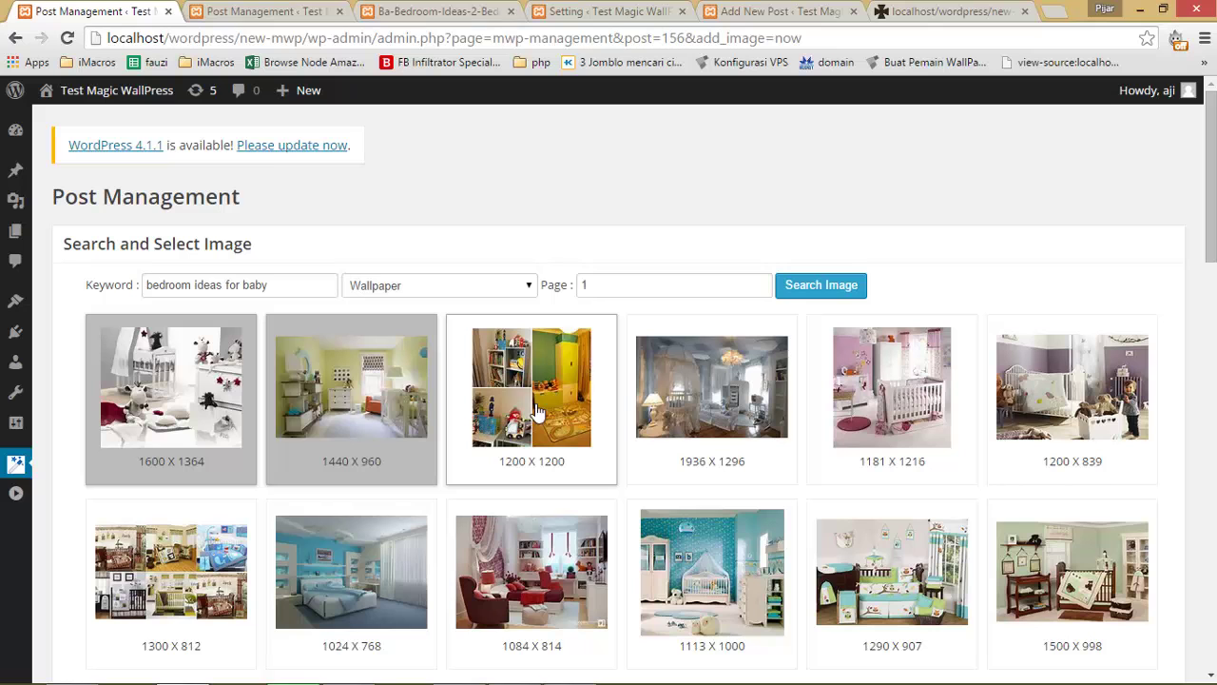
click(720, 399)
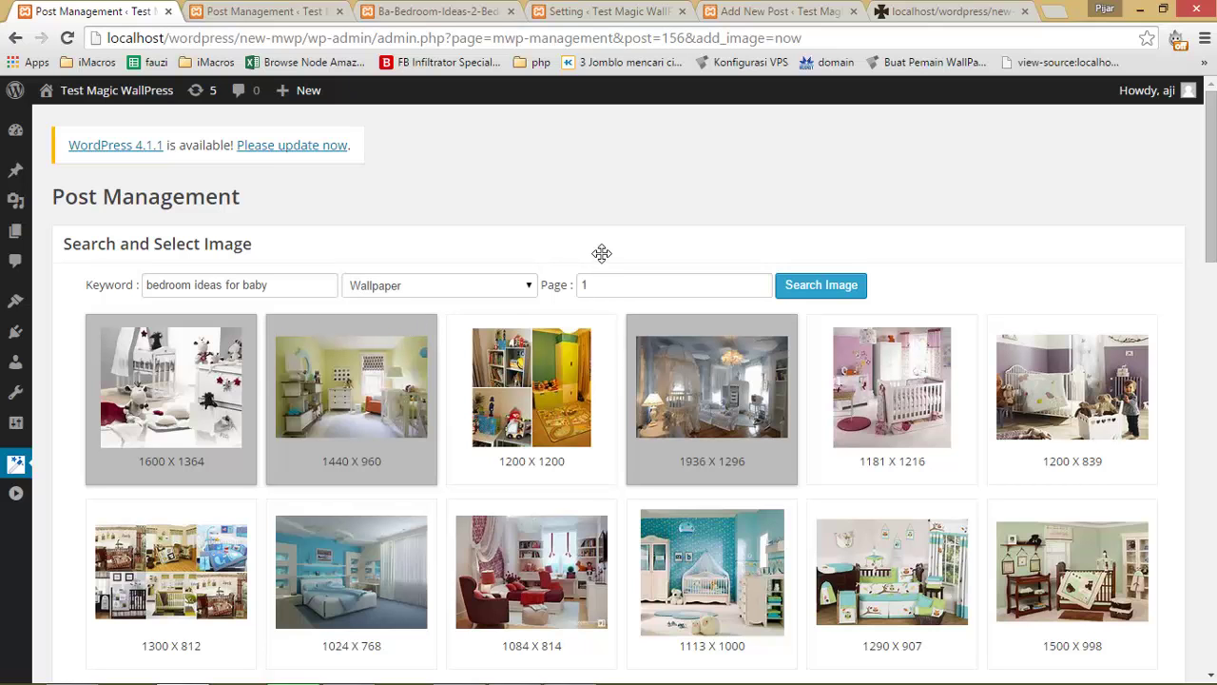
scroll(602, 253, down, 10)
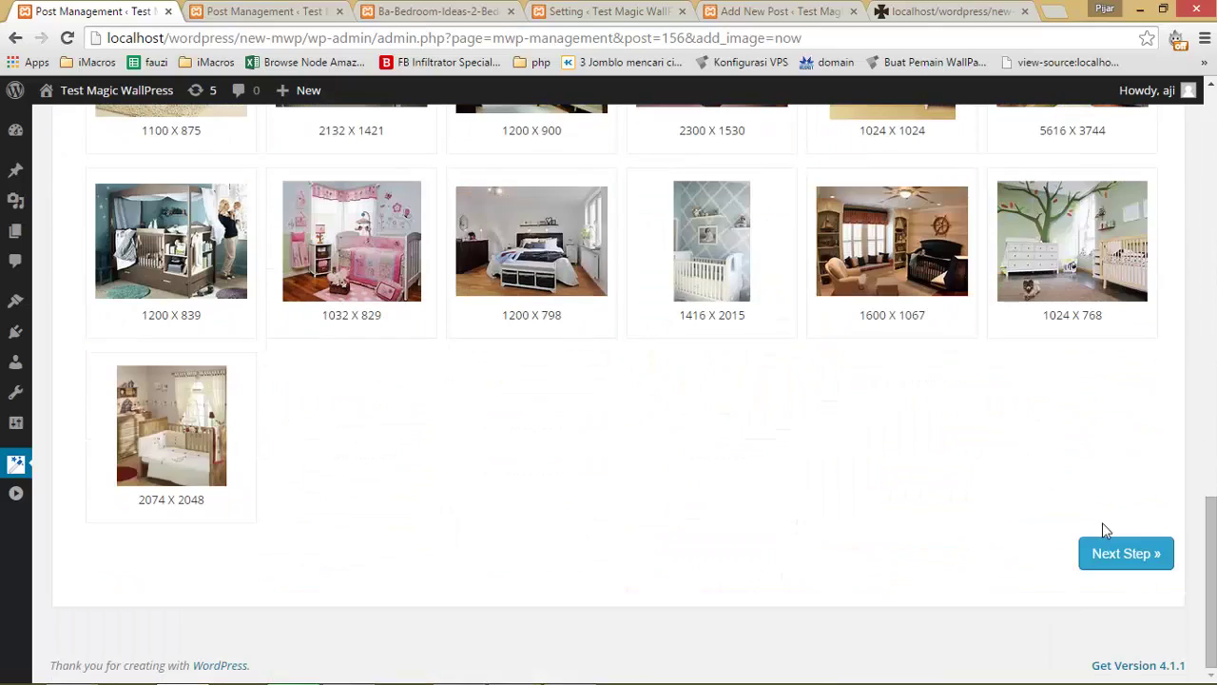
click(1112, 552)
Shorten the first image's title to "bedroom decorating decorating ideas"
scroll(668, 484, up, 2)
scroll(614, 457, up, 5)
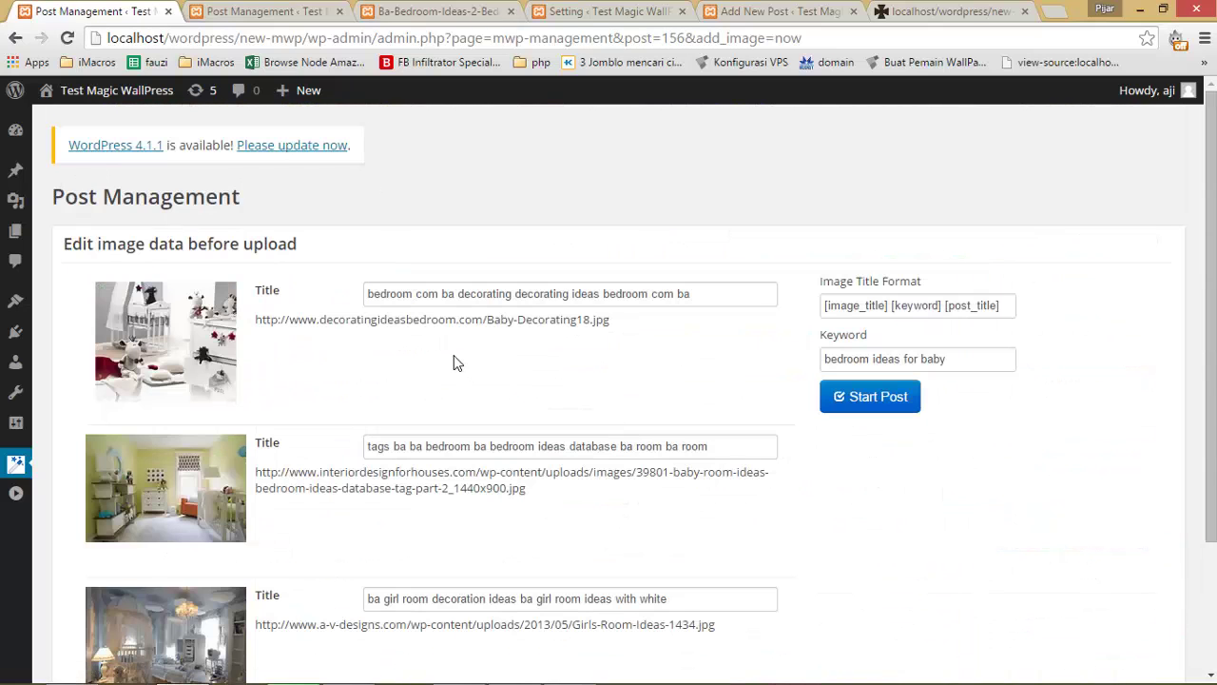
click(441, 293)
click(411, 314)
click(451, 297)
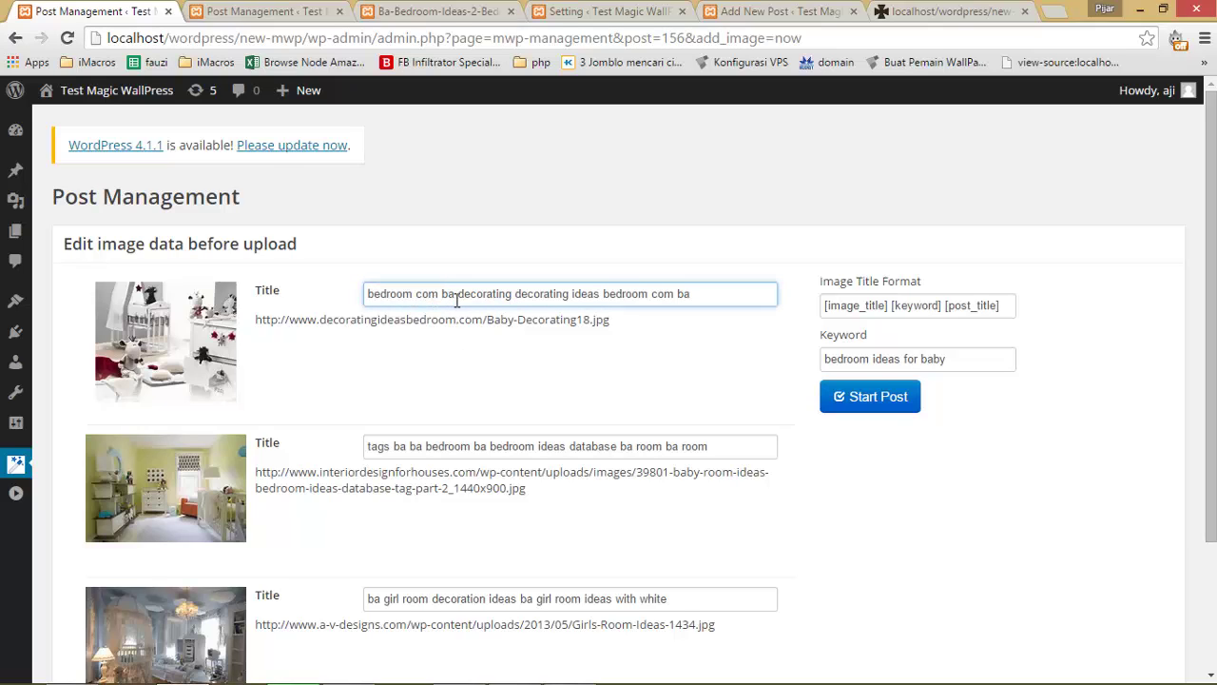
drag(455, 302, 436, 304)
key(BackSpace)
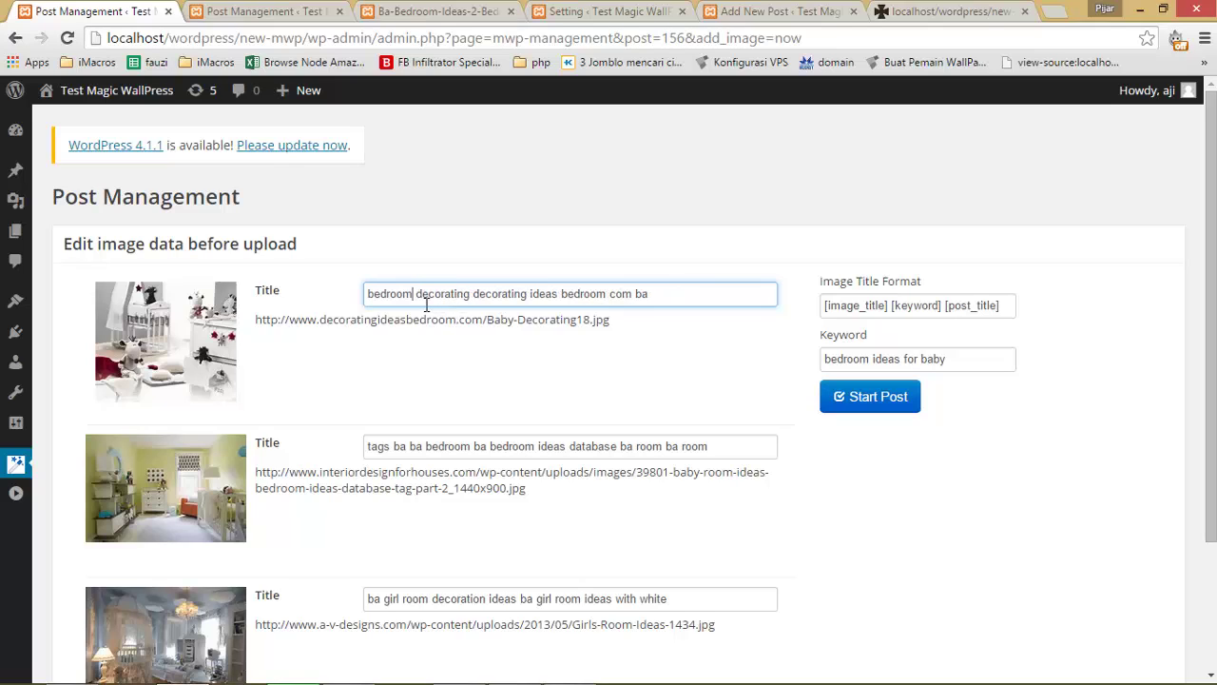
drag(674, 301, 575, 306)
key(BackSpace)
Review the image title format tags alongside the first image's title and the keyword
scroll(411, 403, down, 1)
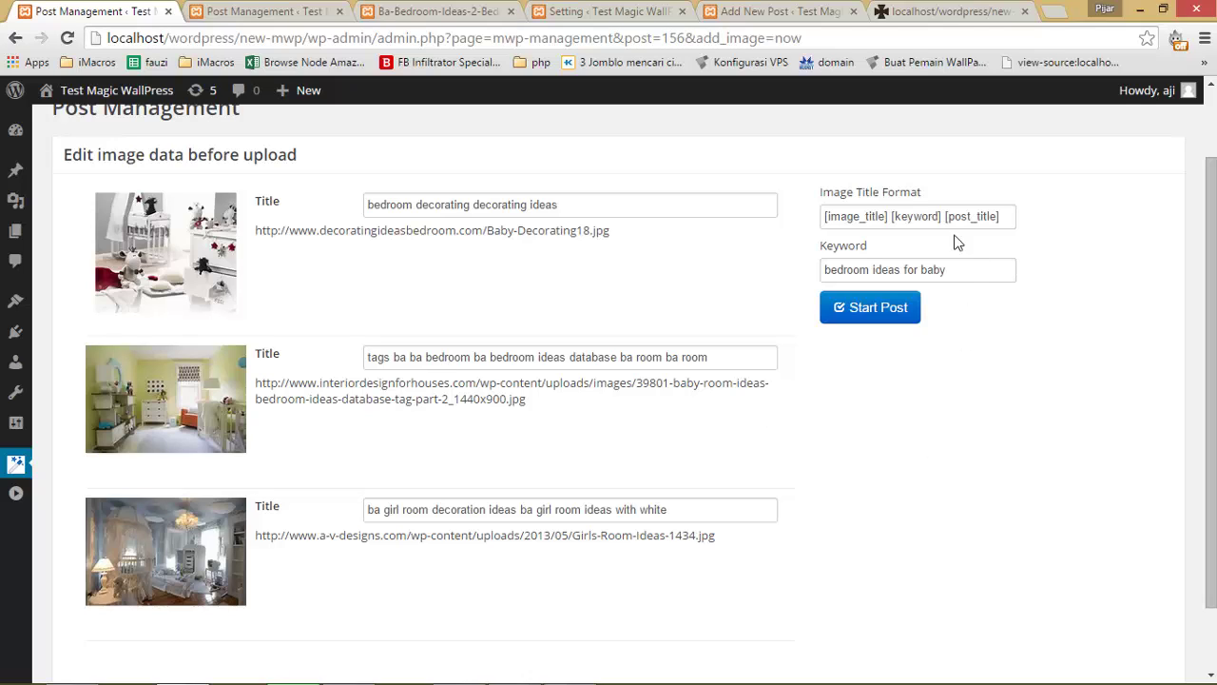
drag(833, 226, 1012, 225)
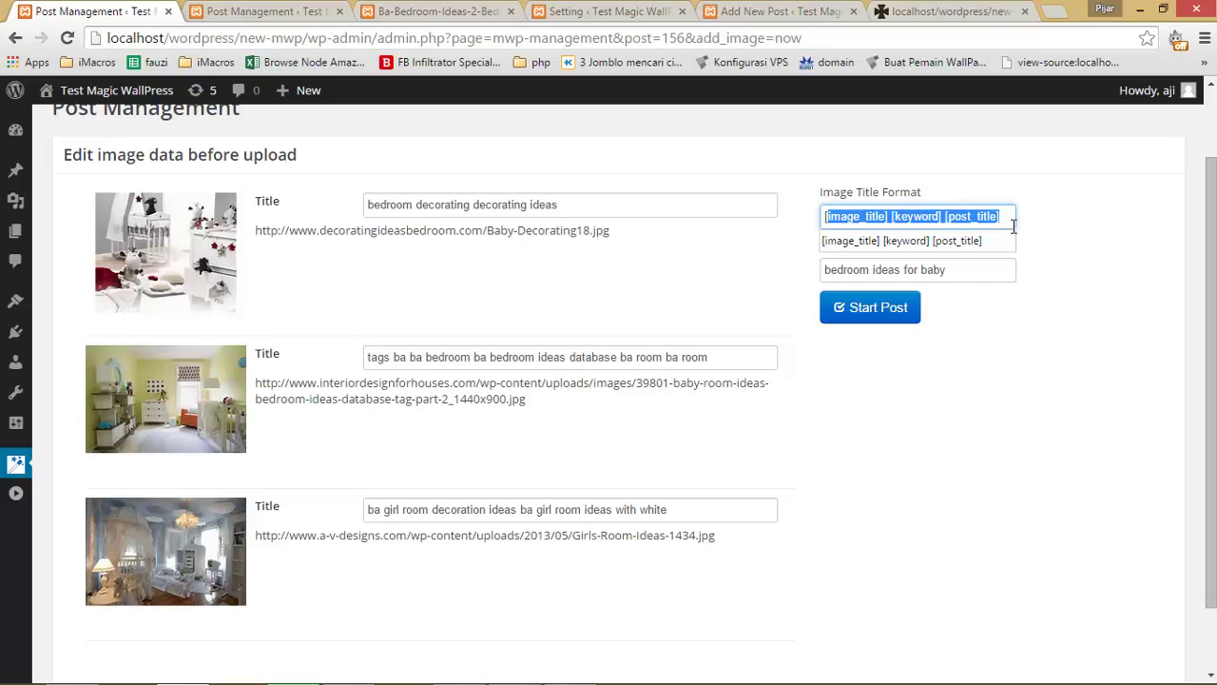
click(1052, 234)
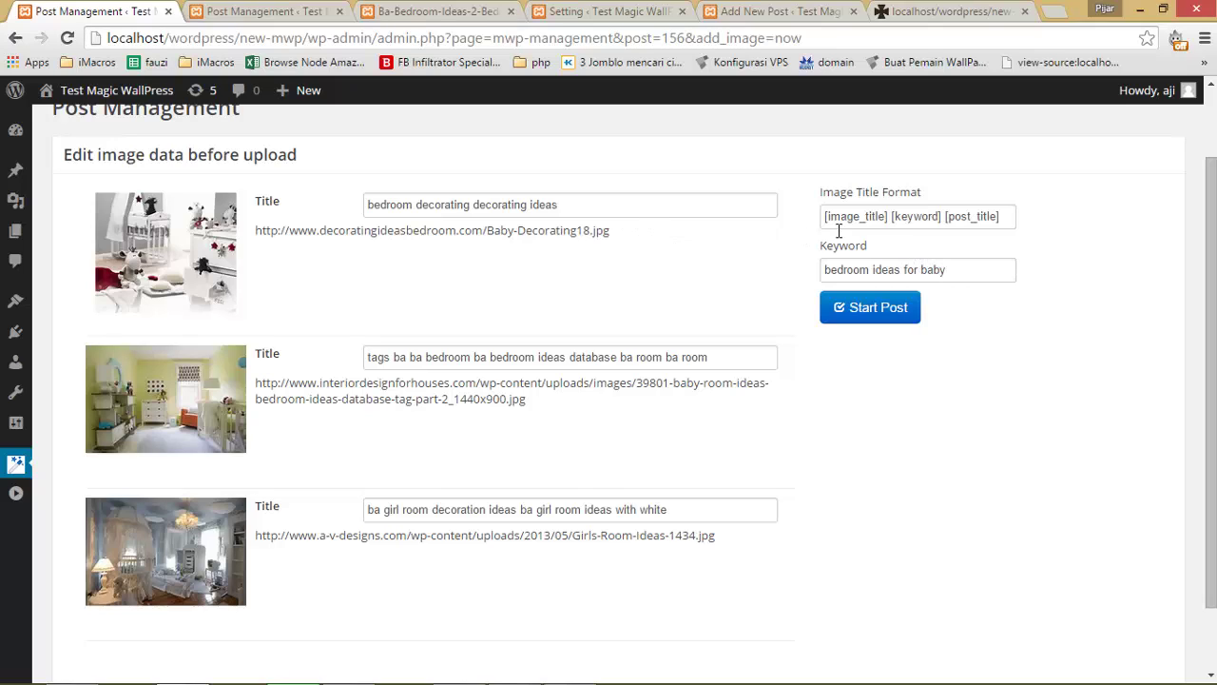
drag(596, 215, 358, 216)
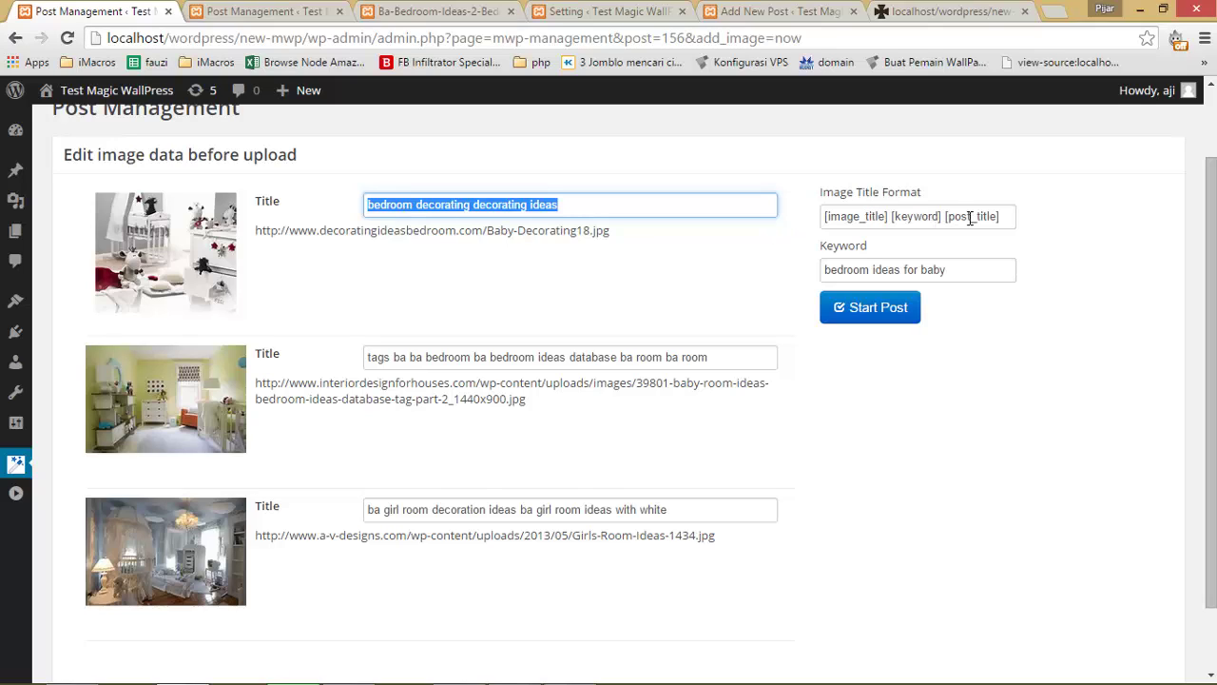
click(1067, 318)
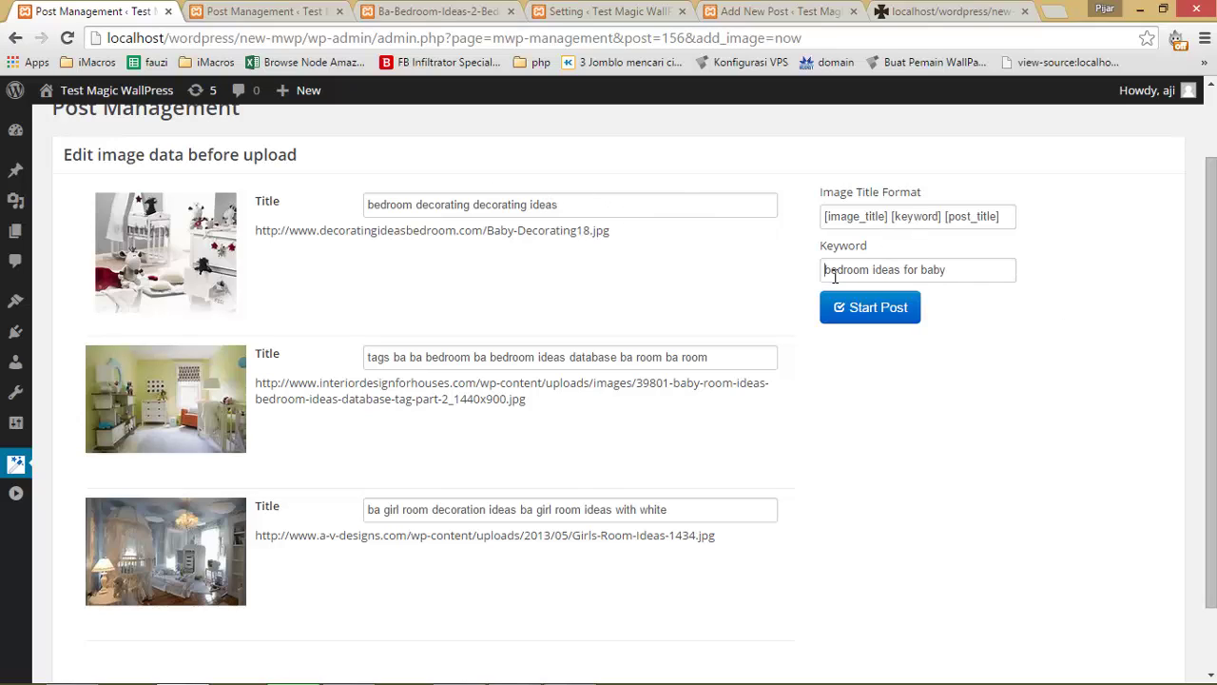
drag(825, 272, 972, 276)
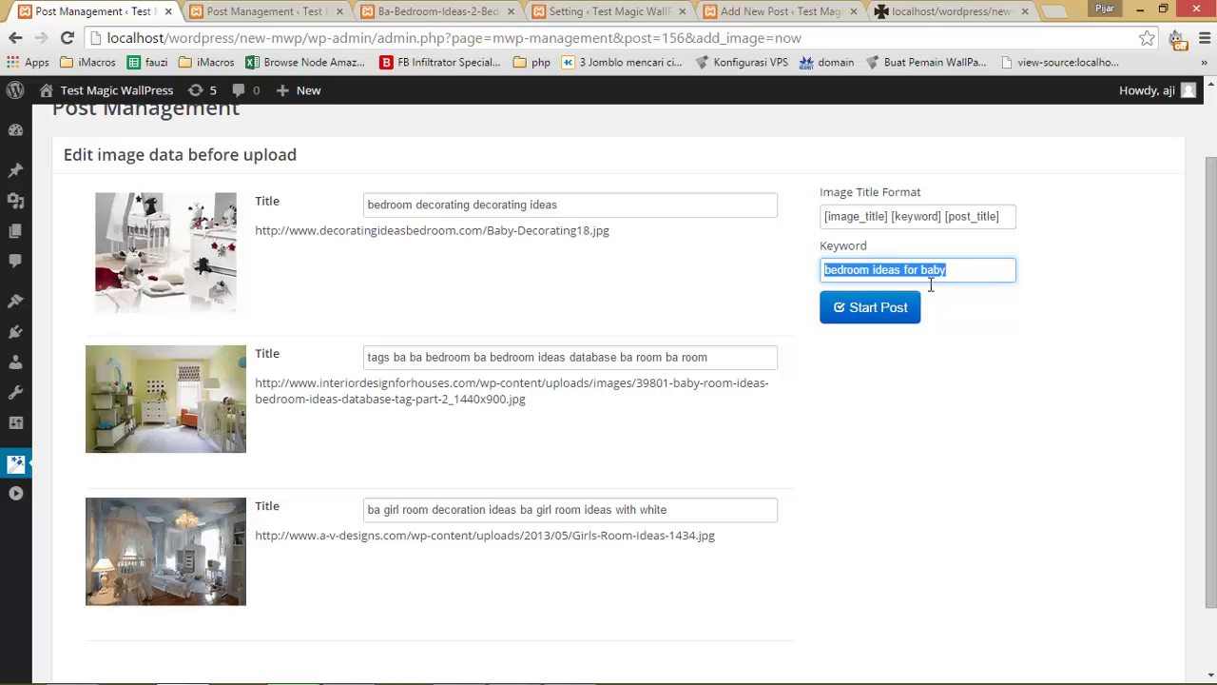
click(1093, 307)
Post the three selected images to the post and read the posting result
scroll(1098, 327, up, 1)
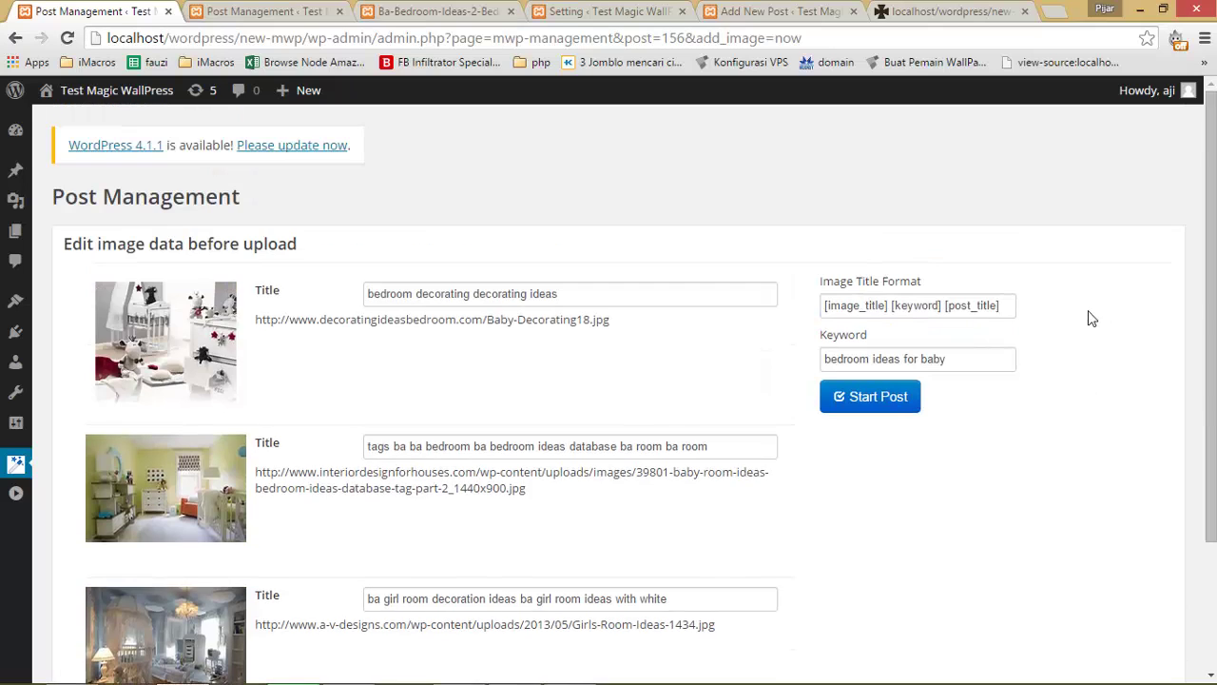
click(890, 402)
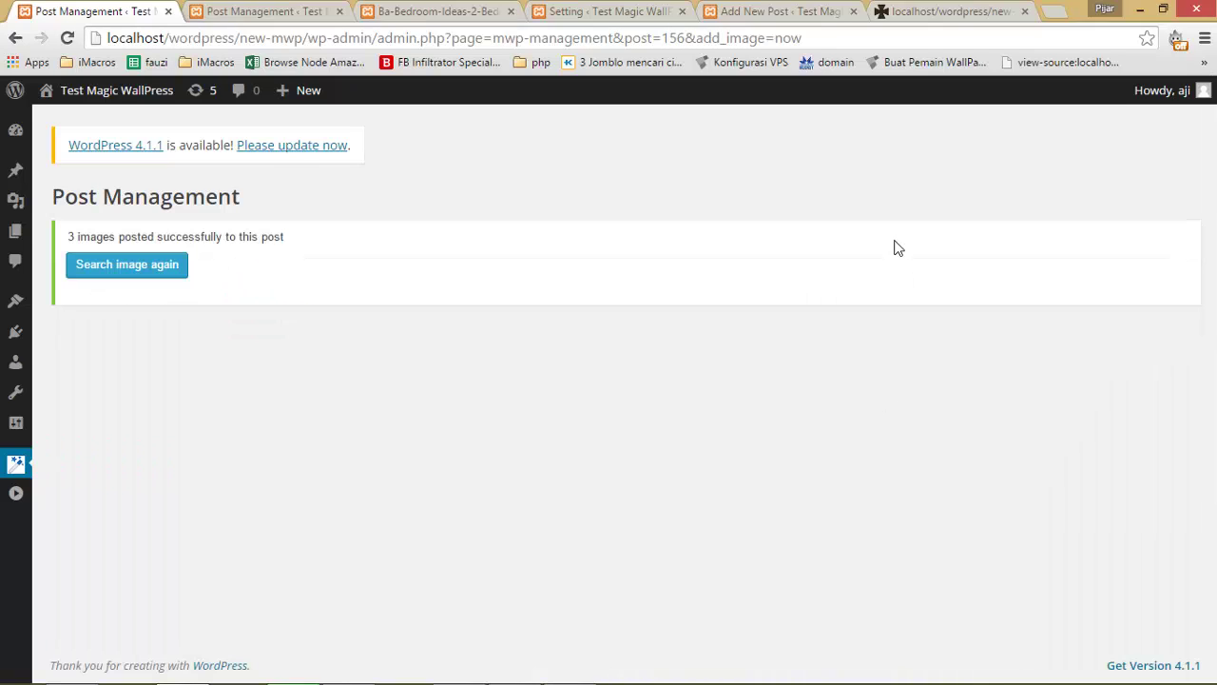
drag(89, 242, 313, 242)
click(311, 243)
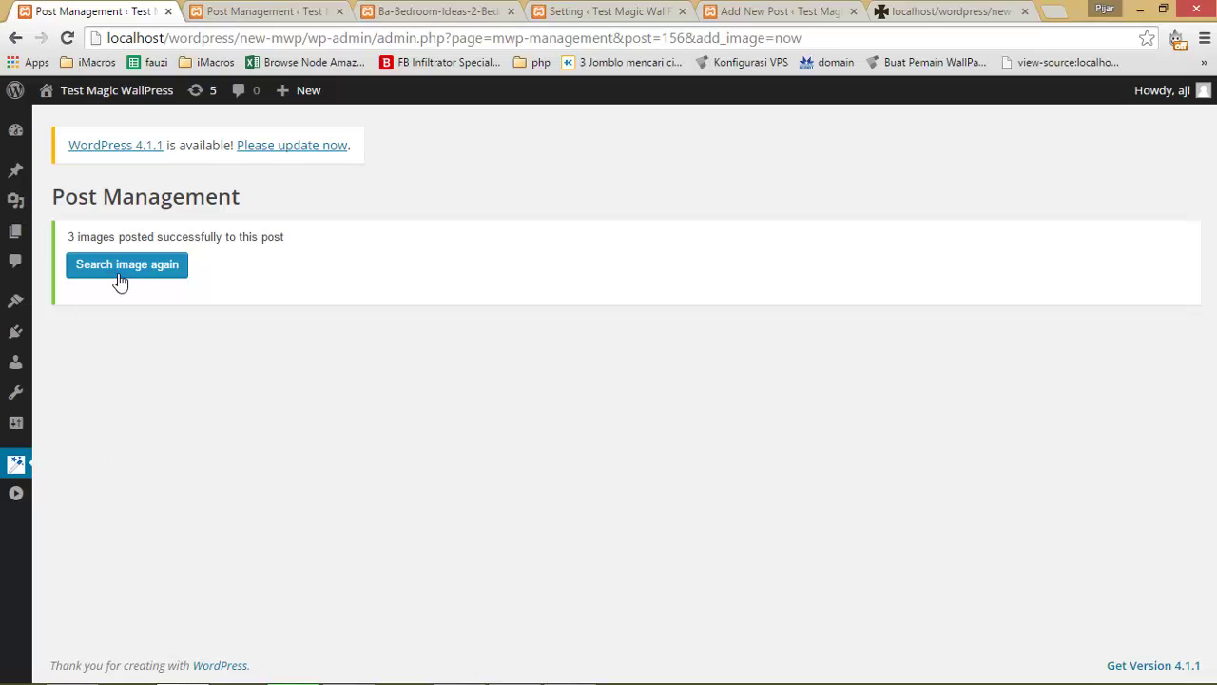
Check the total images of "Elegant Bedroom Ideas For Baby Pertaining To Dream" in Post Management and view its attachments
mouse_move(28, 463)
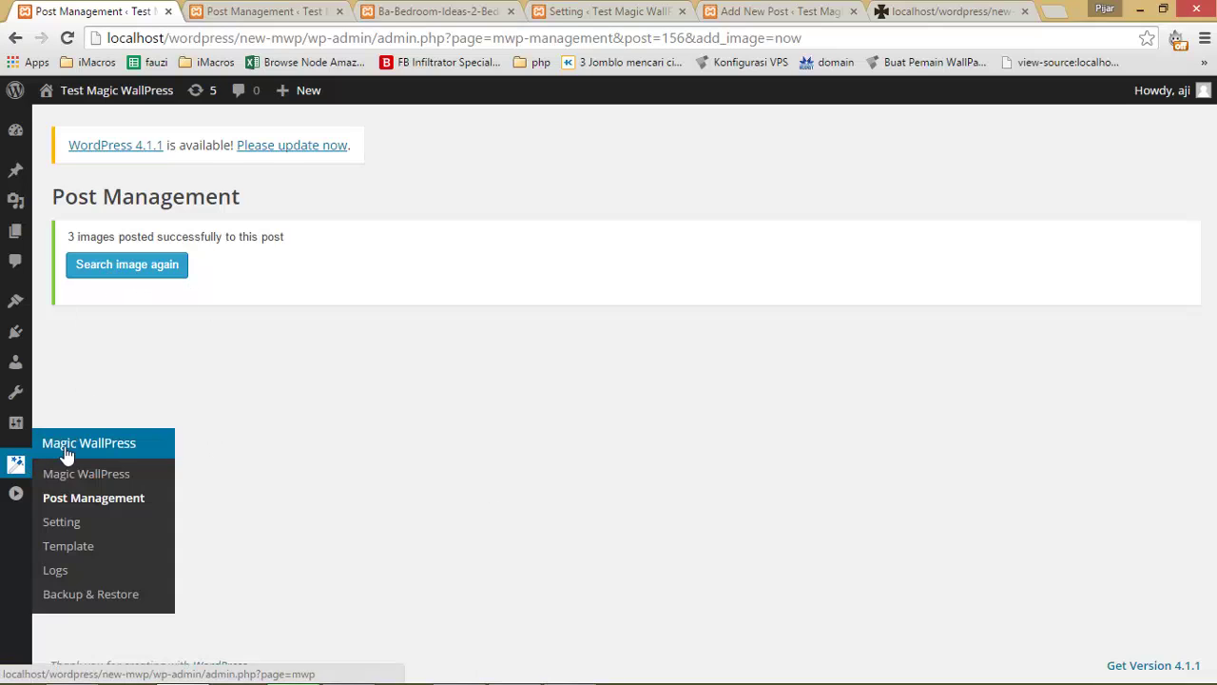
click(84, 497)
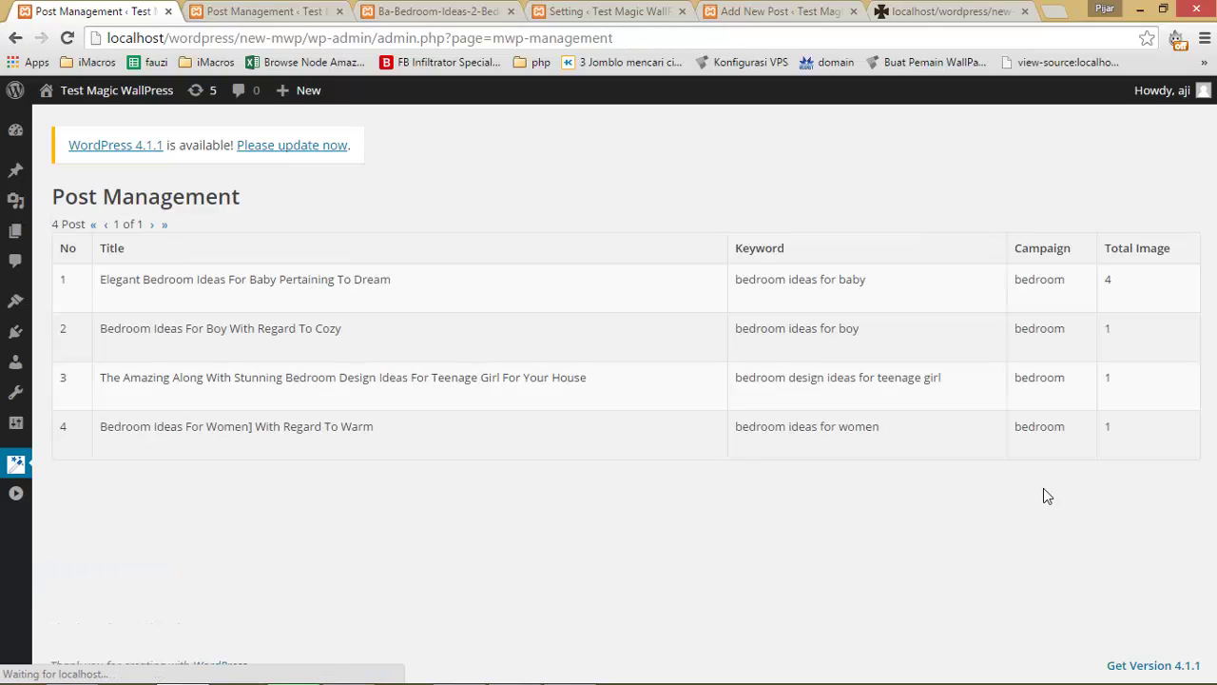
double_click(1116, 290)
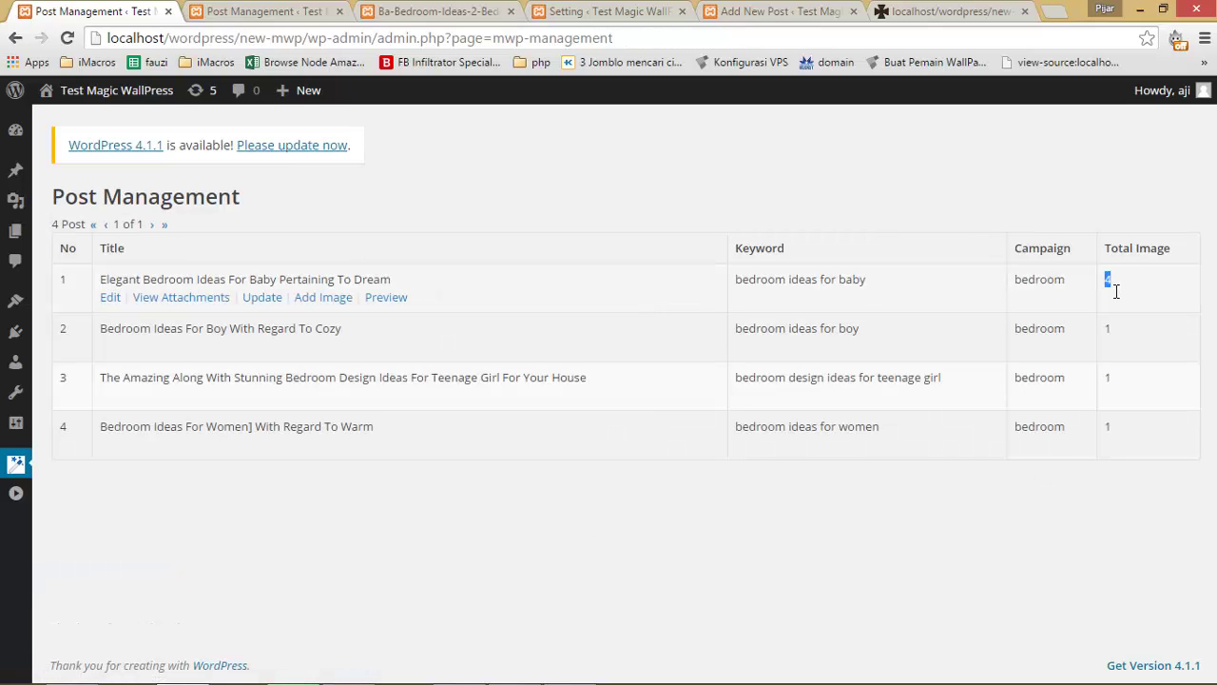
click(201, 298)
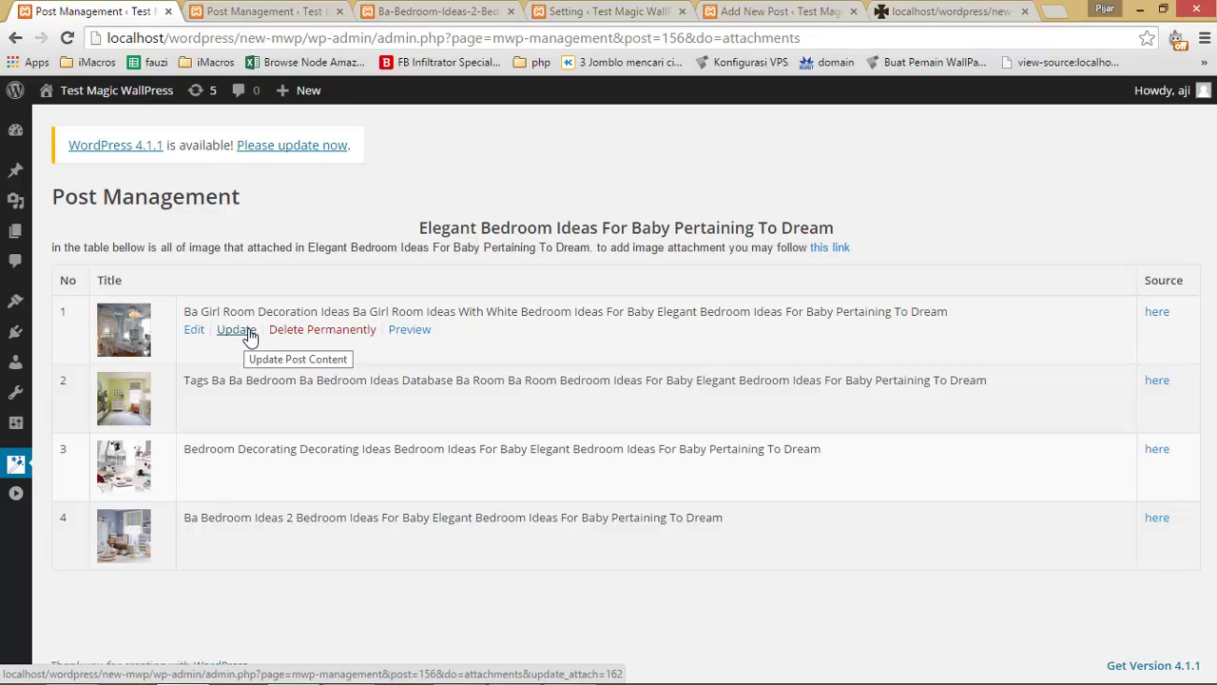
Switch to the Magic WallPress settings and review the AutoBlog content generation options and the Image Manipulation section
click(309, 13)
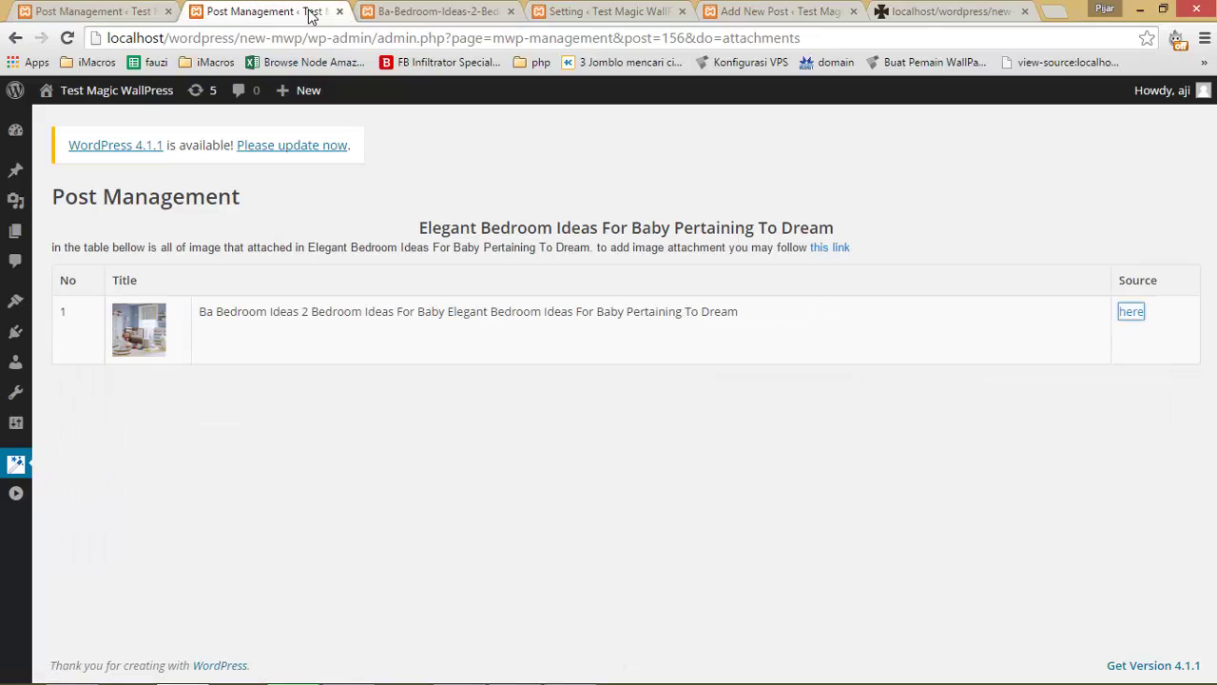
click(407, 9)
click(576, 10)
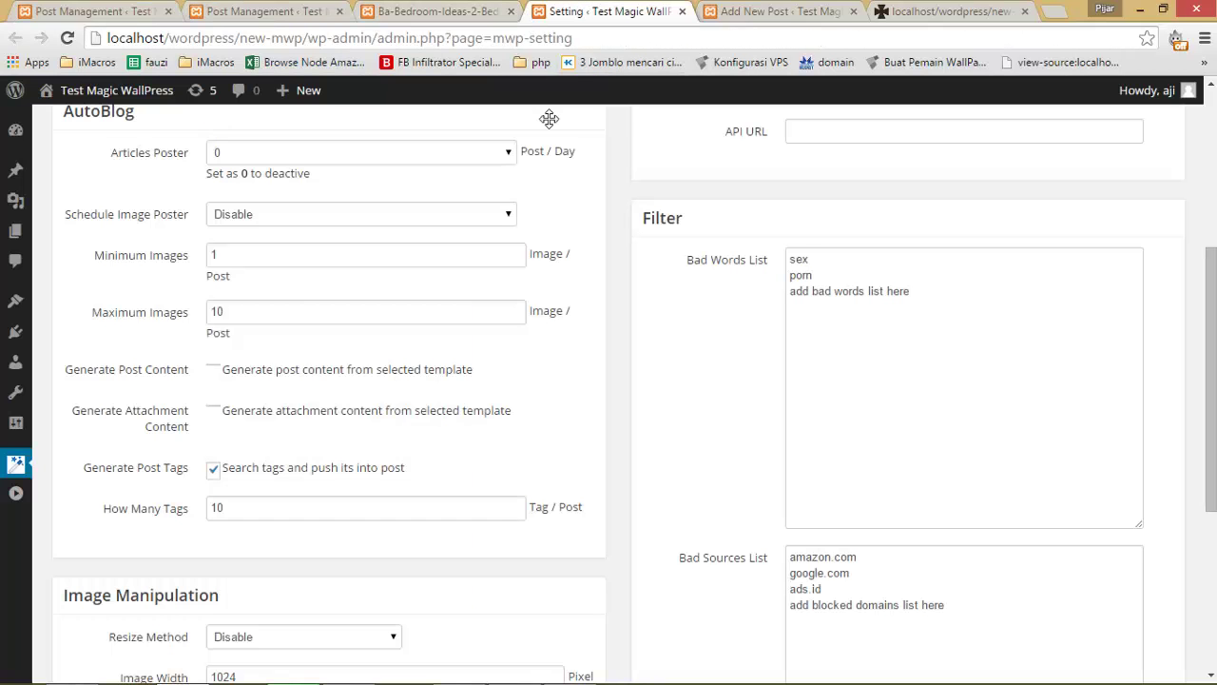
click(257, 418)
scroll(652, 340, down, 4)
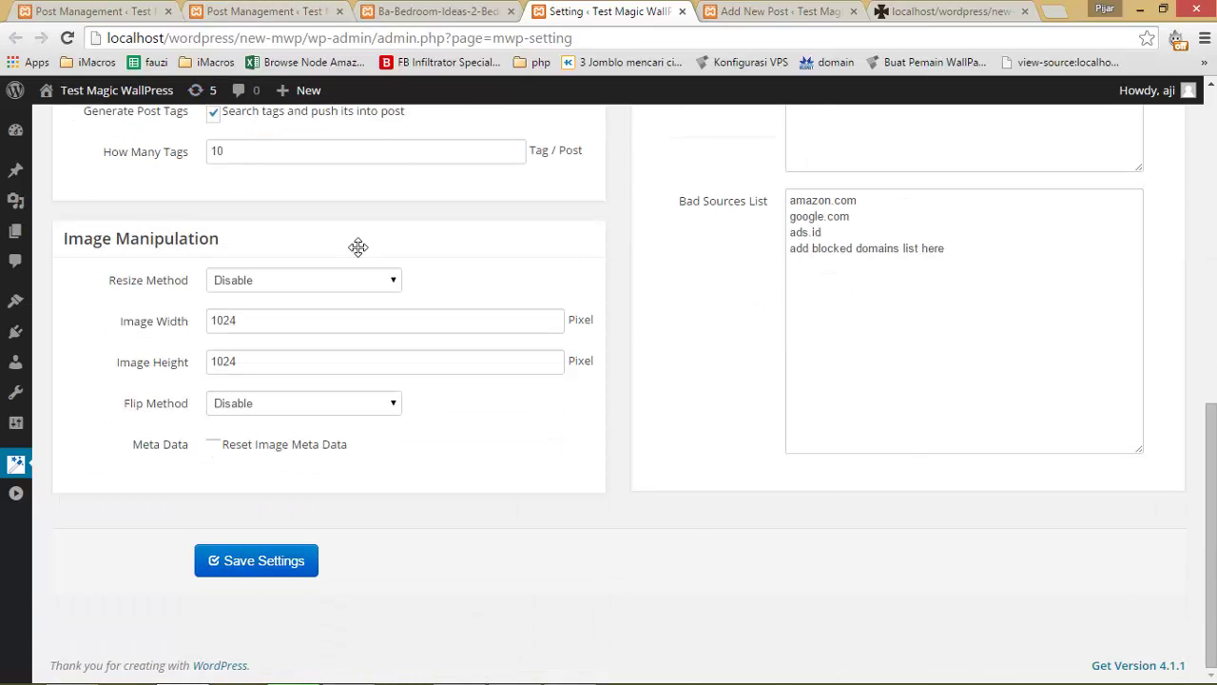
Return to the post's attachment list, preview the first attachment and look through its page
key(ctrl+1)
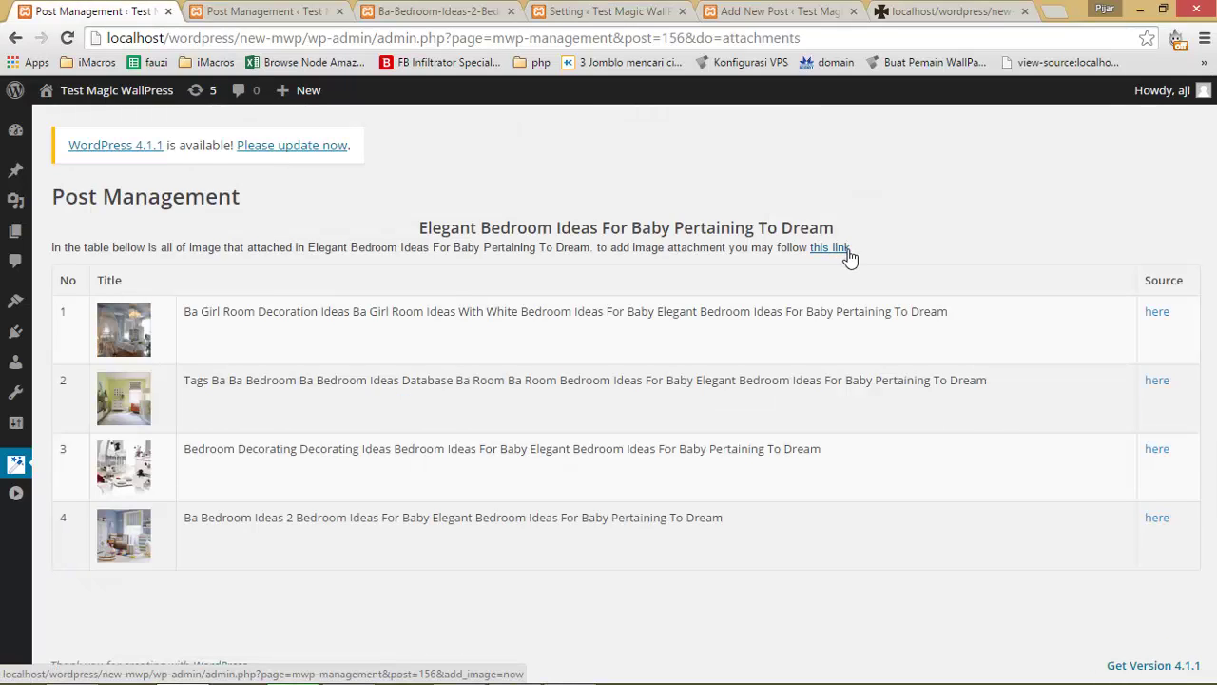
mouse_move(320, 339)
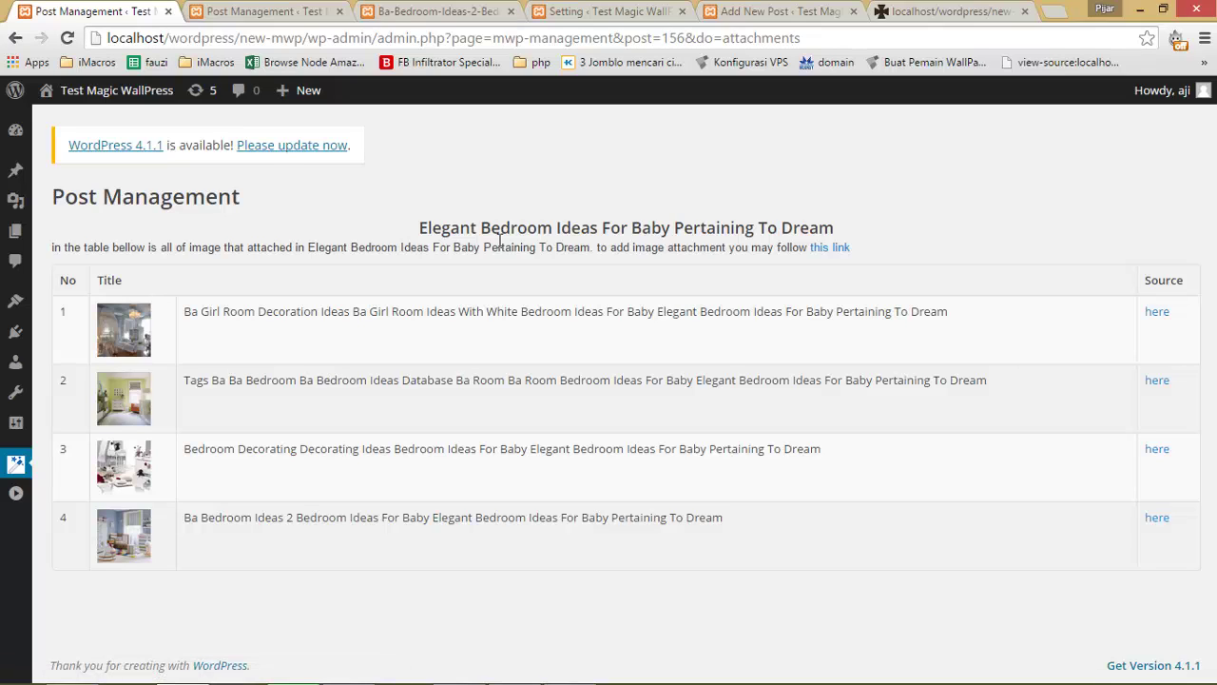
mouse_move(1015, 310)
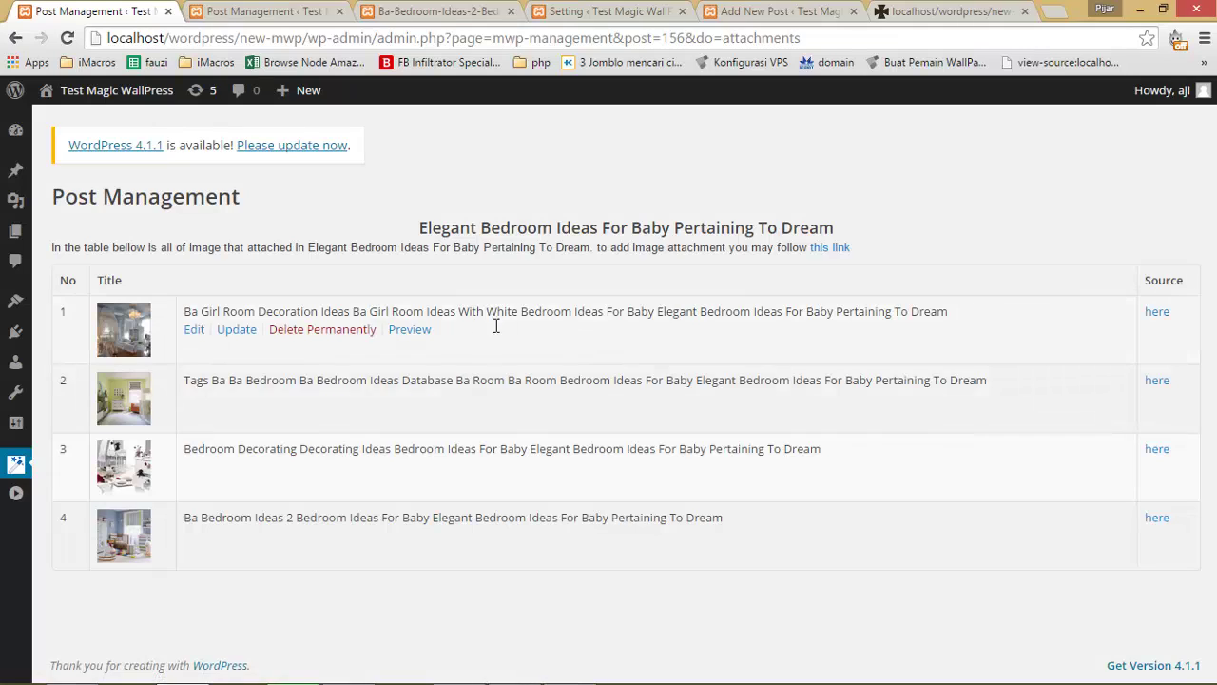
click(424, 330)
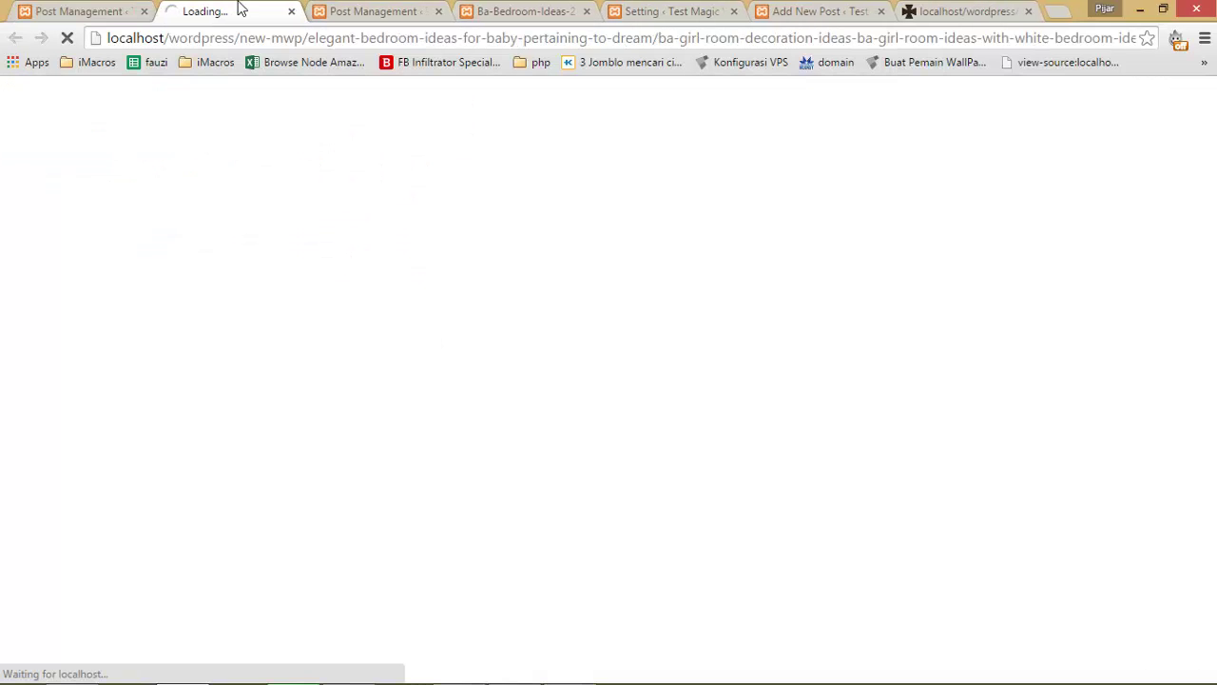
scroll(859, 501, down, 8)
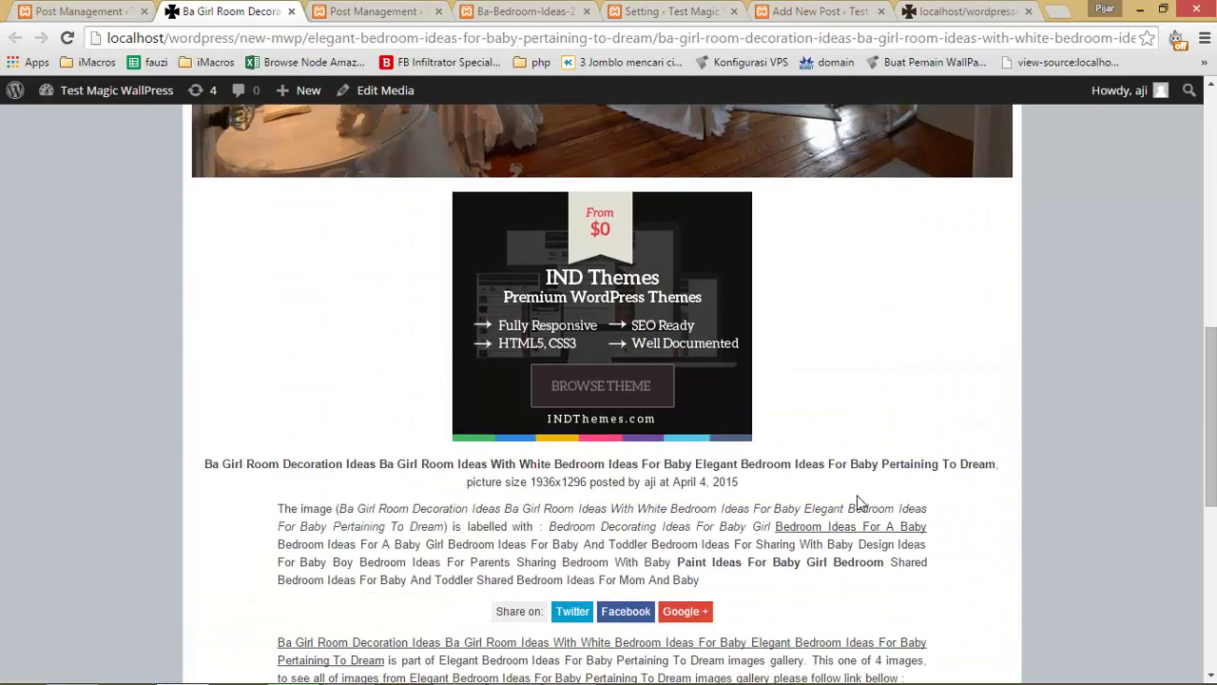
scroll(858, 501, down, 5)
scroll(858, 501, up, 12)
scroll(859, 501, down, 7)
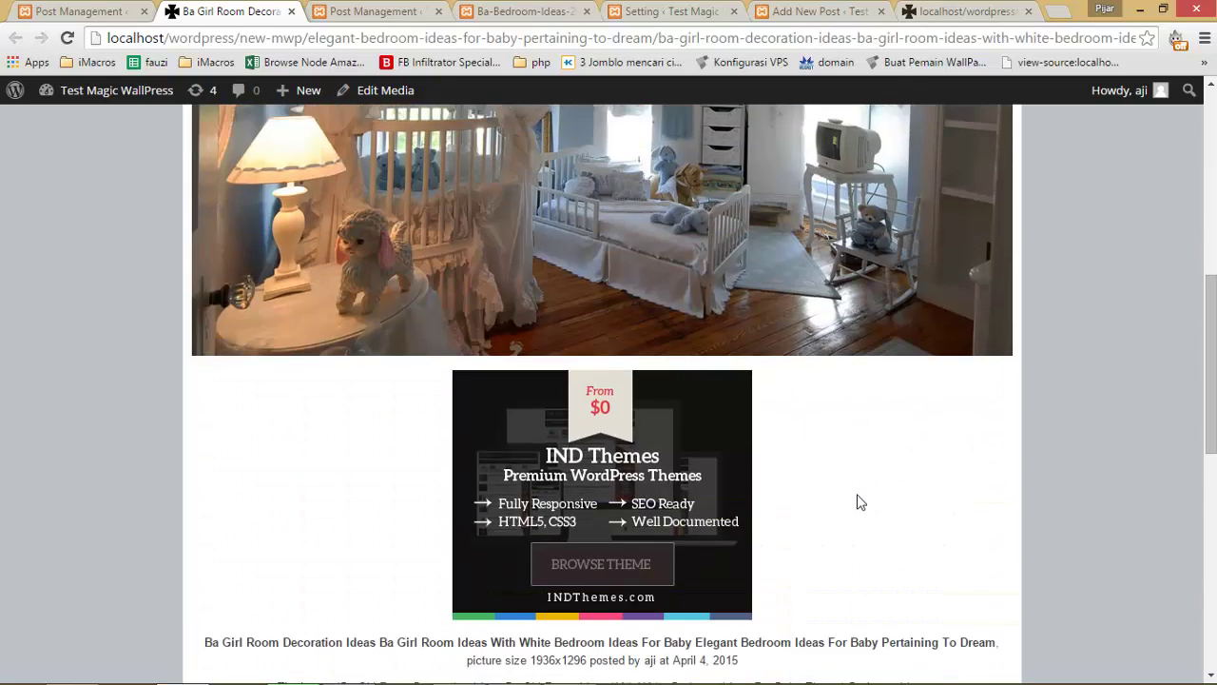
scroll(859, 501, down, 4)
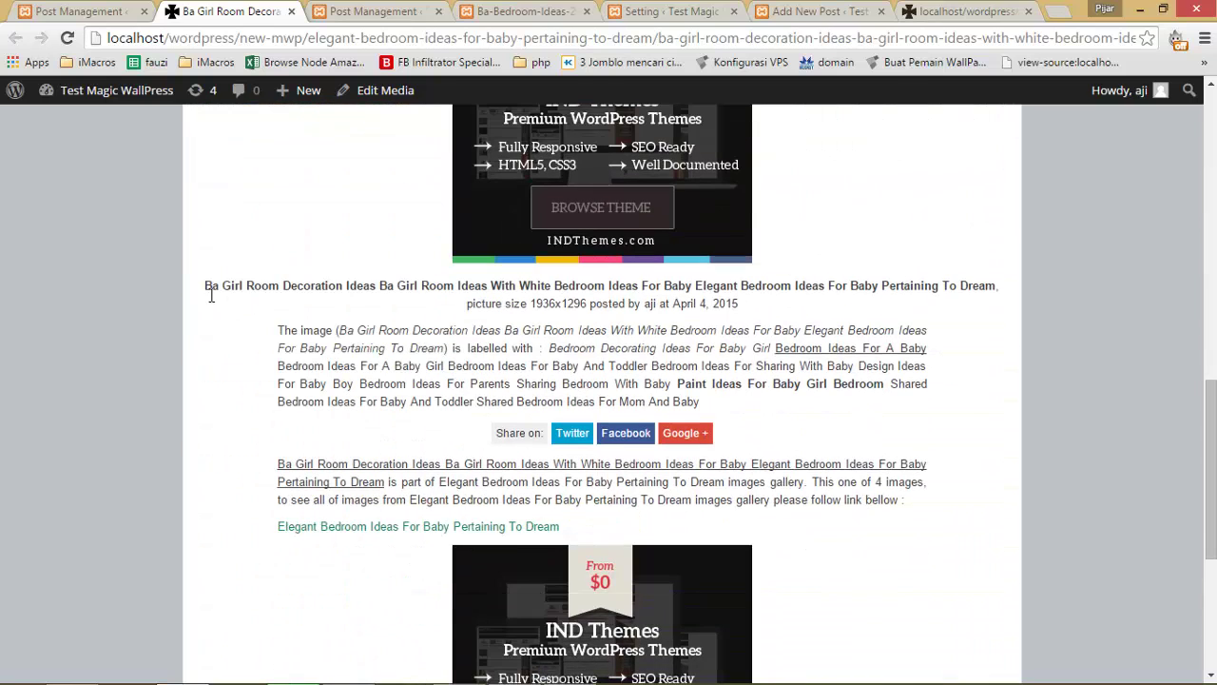
Examine the generated caption, label text and gallery description on the attachment page, and return to the page heading
drag(211, 295, 850, 407)
click(873, 424)
drag(630, 524, 296, 466)
click(906, 504)
scroll(710, 508, down, 4)
scroll(709, 507, up, 2)
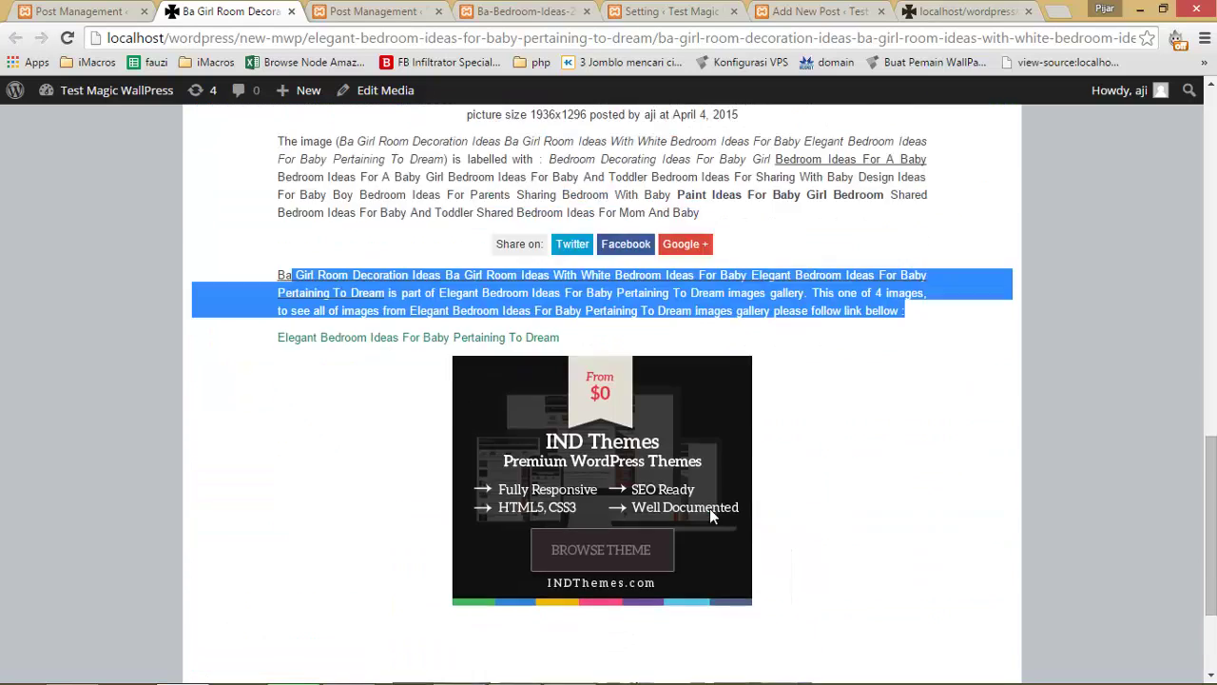
scroll(713, 509, up, 12)
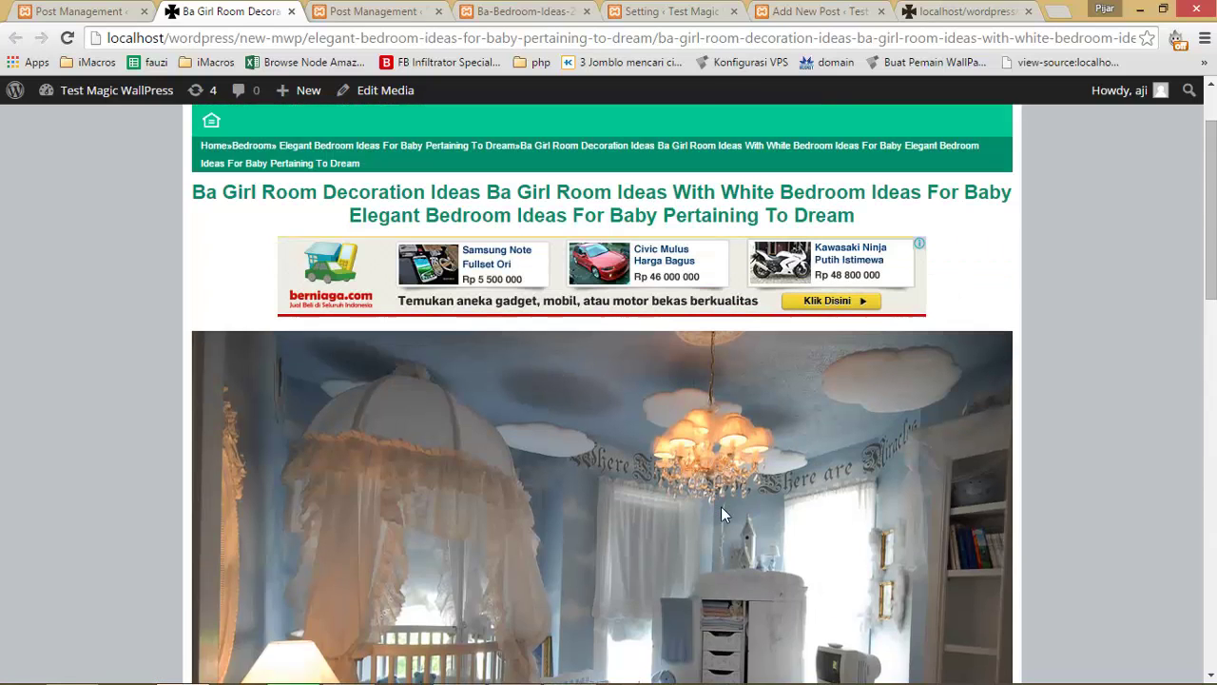
scroll(721, 506, up, 1)
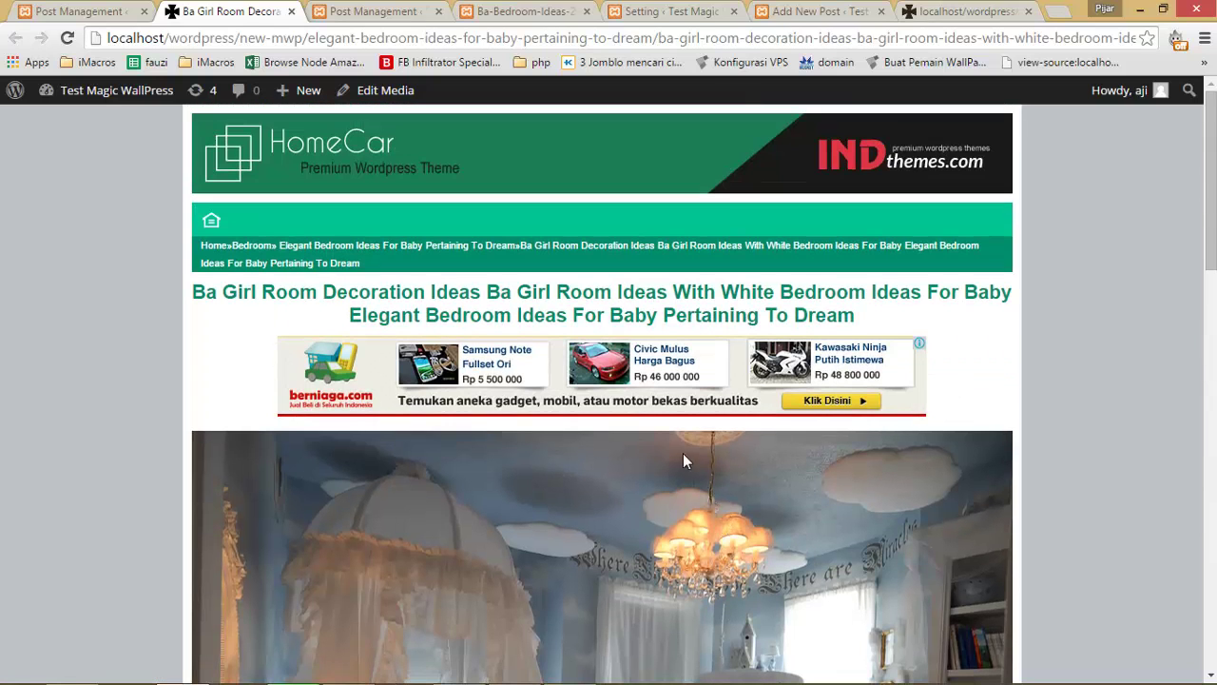
Close the previewed attachment page and the post's attachment list, and switch to the Add New Post page
click(292, 12)
click(255, 15)
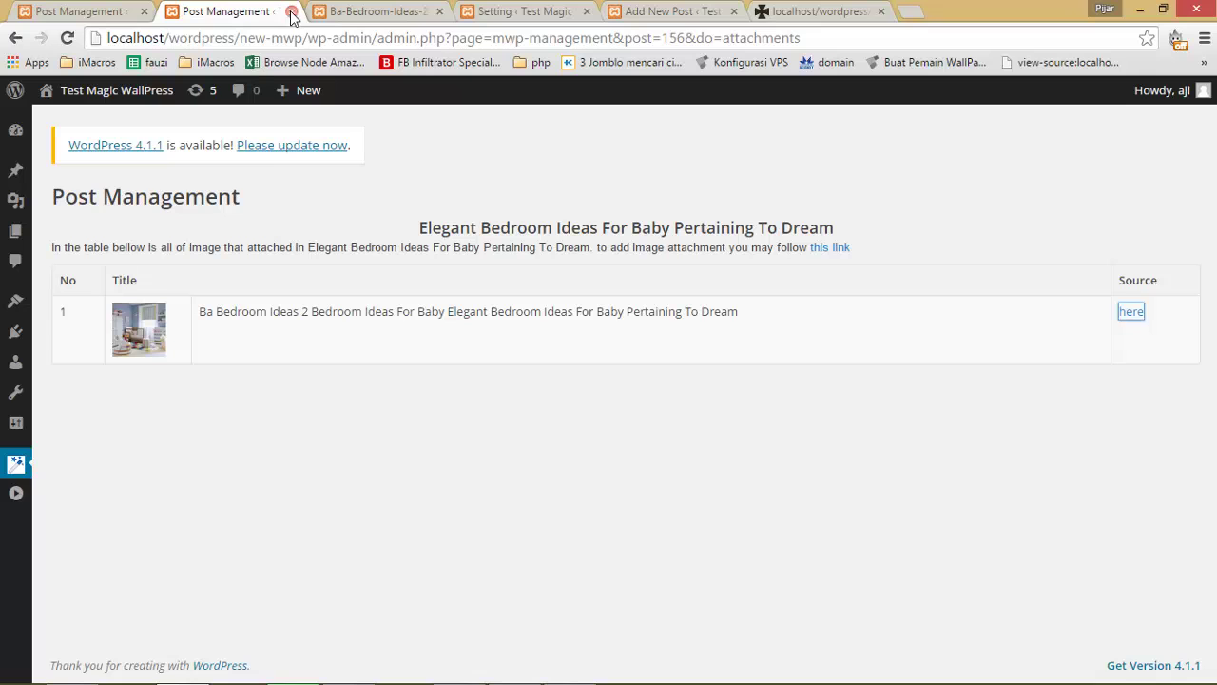
click(291, 12)
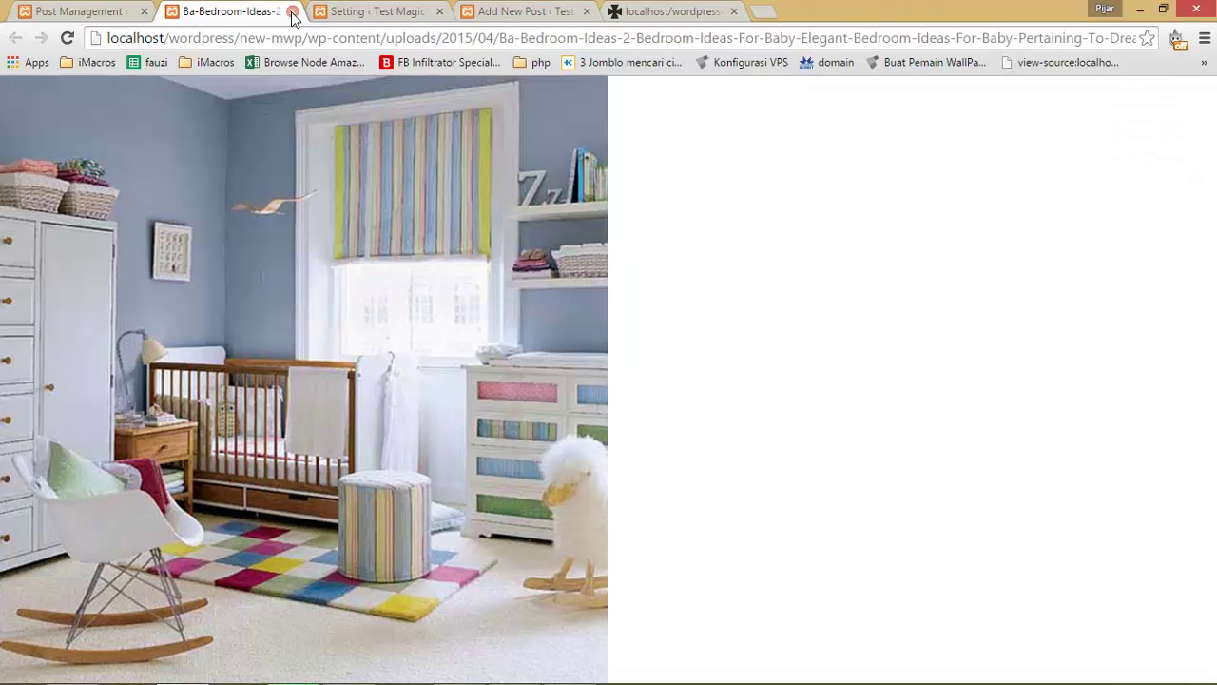
click(431, 9)
click(544, 10)
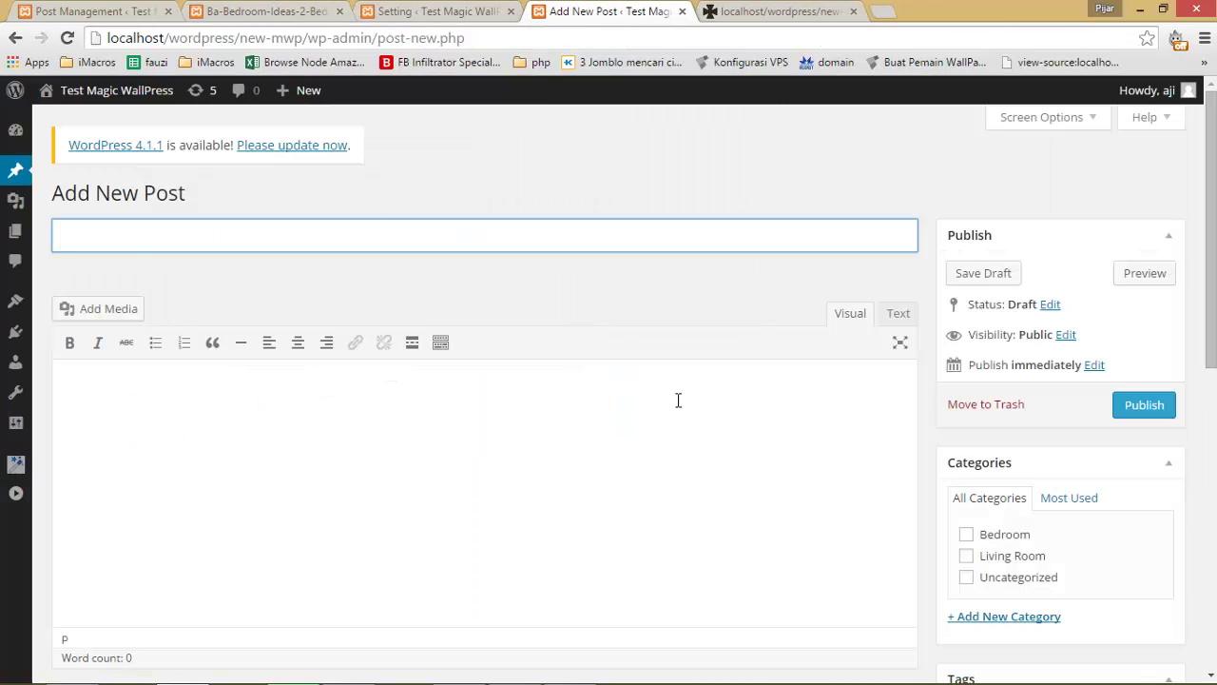
Title the new post "Red Living Room Design" and assign it to the Living Room category
scroll(676, 400, down, 5)
scroll(747, 421, up, 5)
text(Red Living )
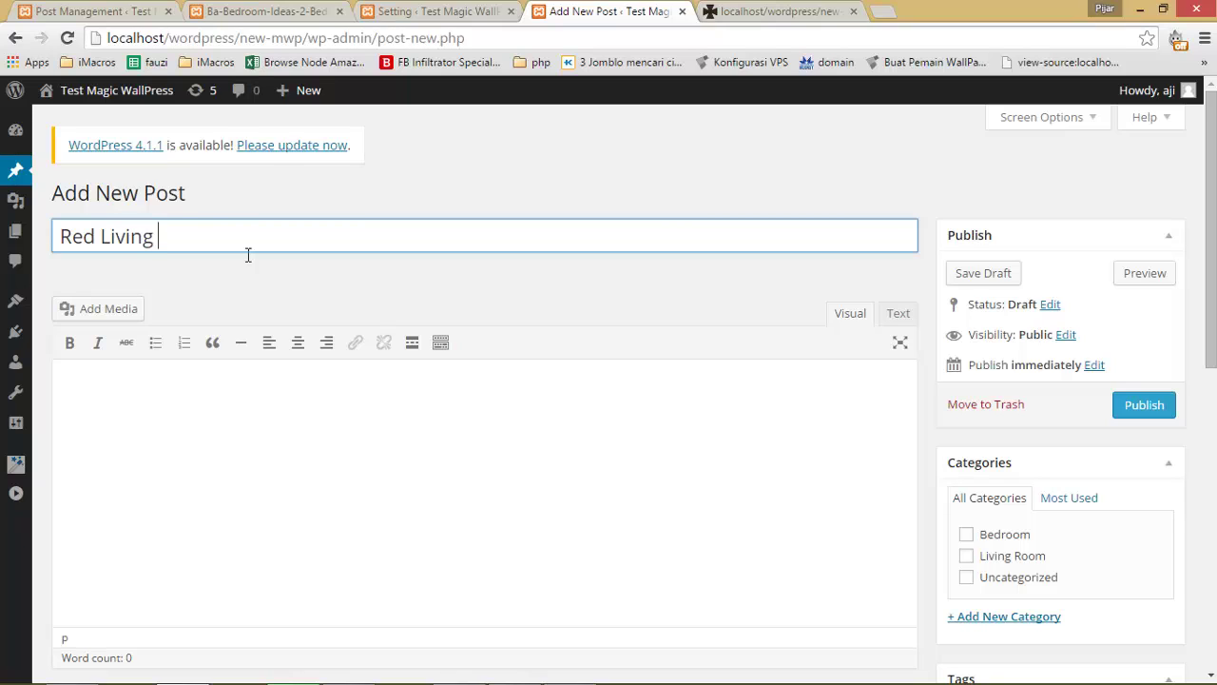
text(Room Design)
click(1019, 562)
Copy the post title and use it as the Magic WallPress keyword to search for Wallpaper images on page 1
drag(328, 238, 52, 243)
key(ctrl+c)
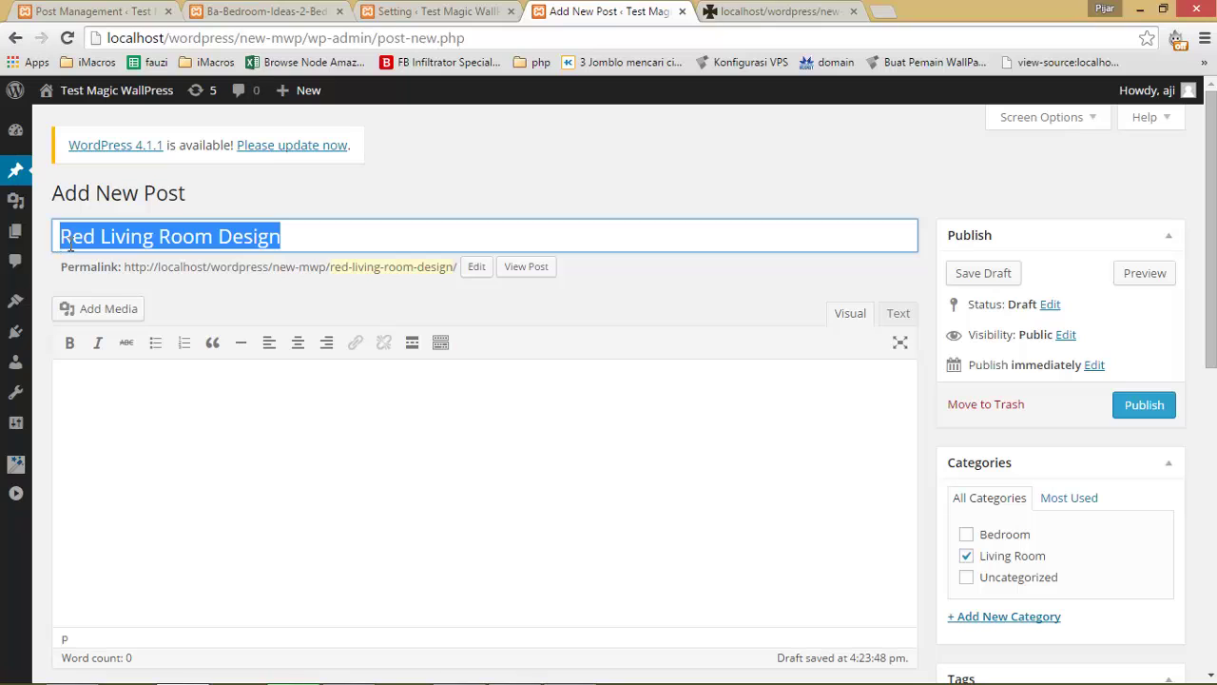
click(110, 314)
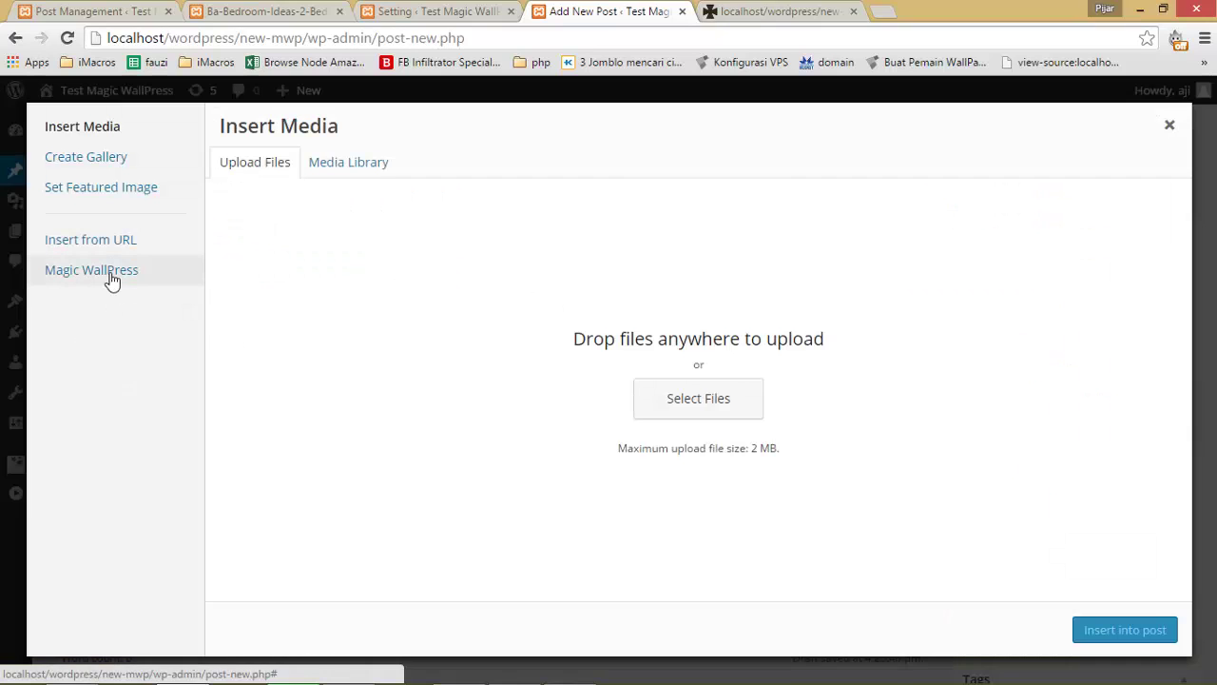
click(112, 278)
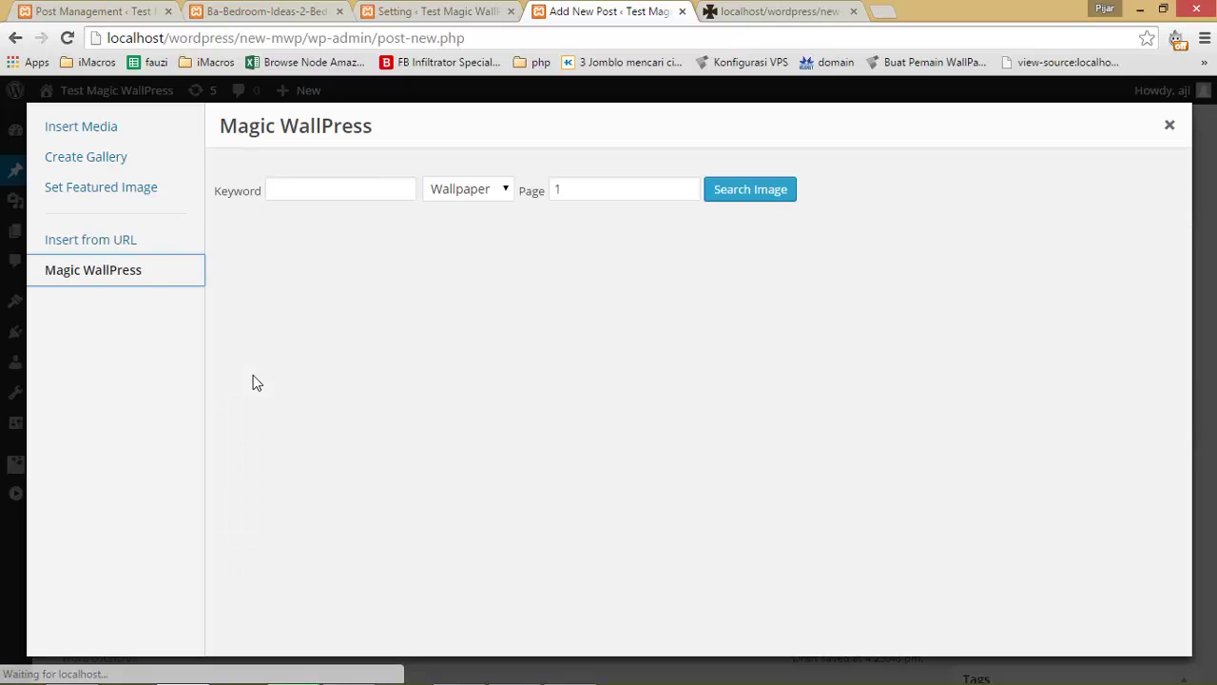
click(337, 200)
key(ctrl+v)
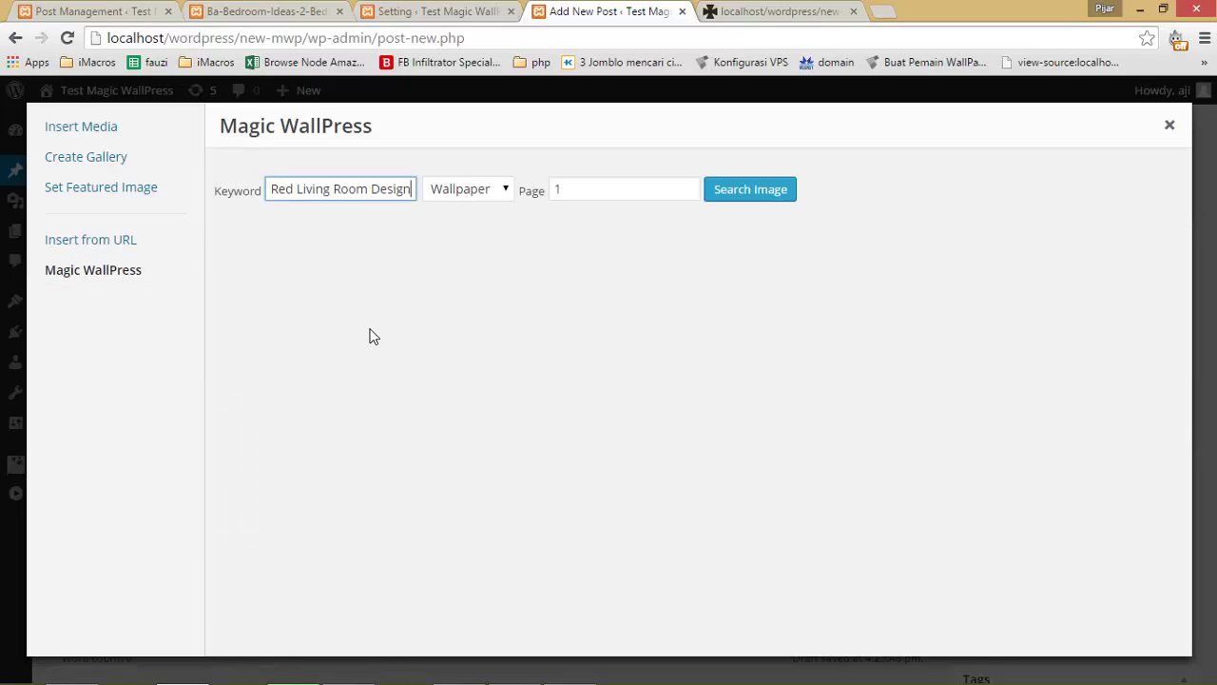
click(479, 197)
click(469, 261)
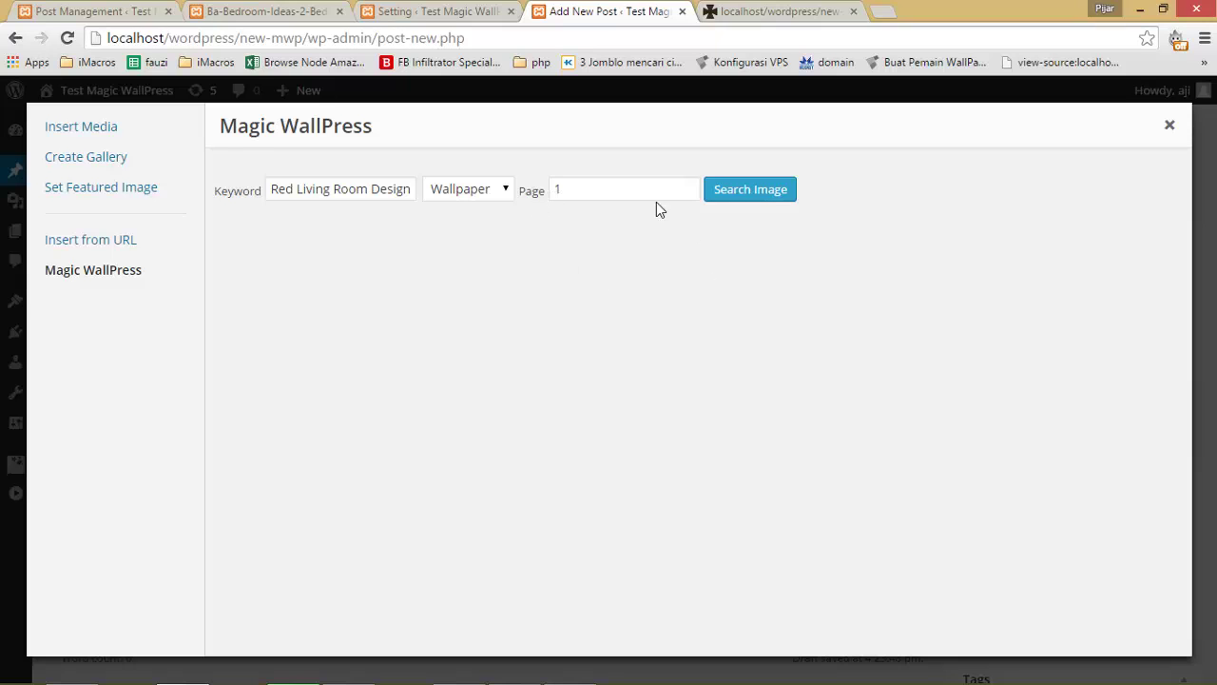
click(749, 204)
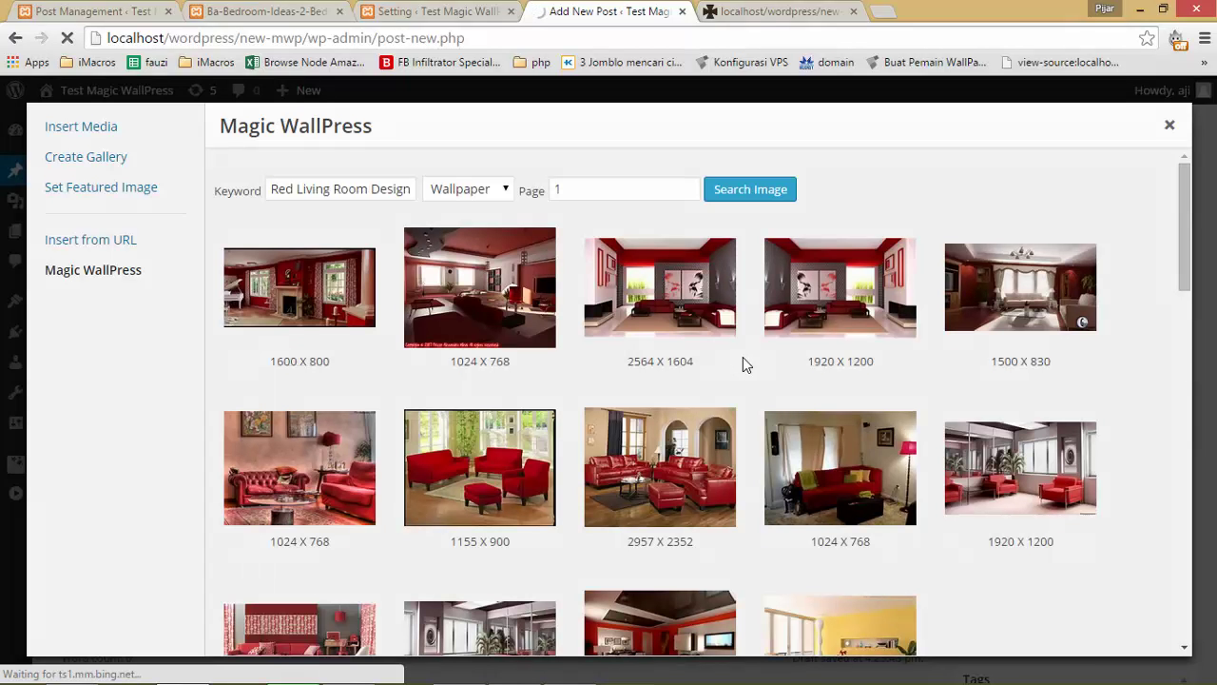
Look through the found living room images and their sizes down to the end of the results
scroll(751, 325, down, 3)
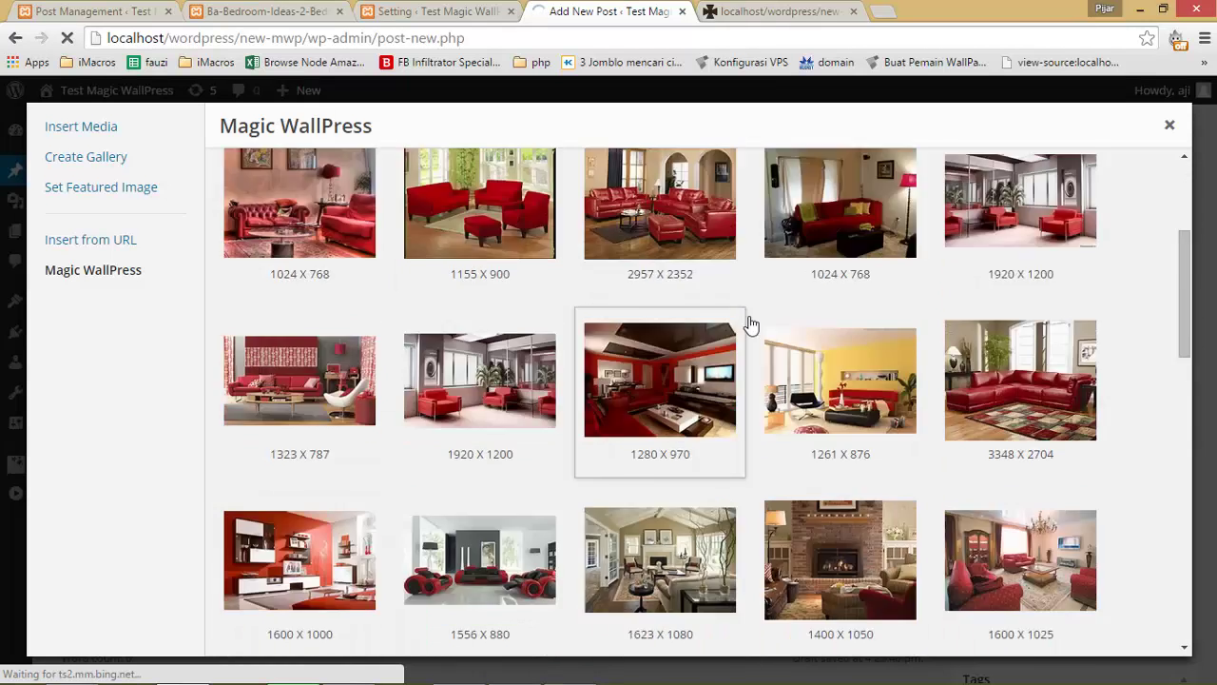
scroll(751, 325, down, 5)
scroll(746, 326, up, 8)
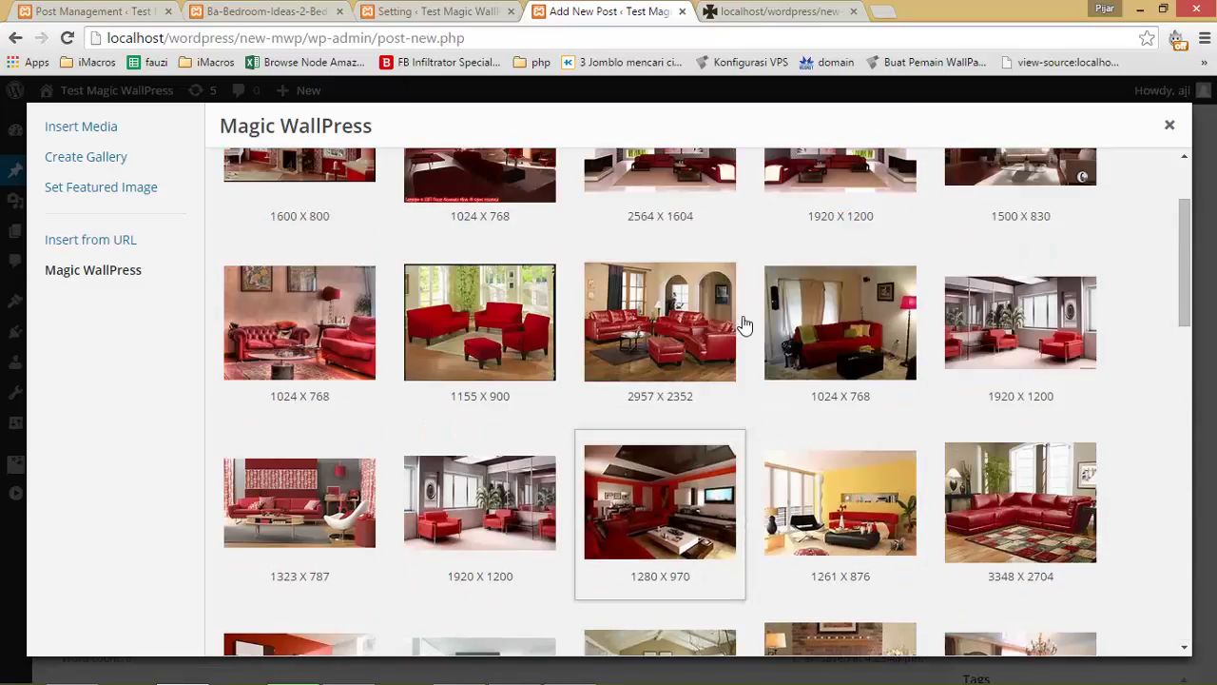
scroll(745, 325, down, 8)
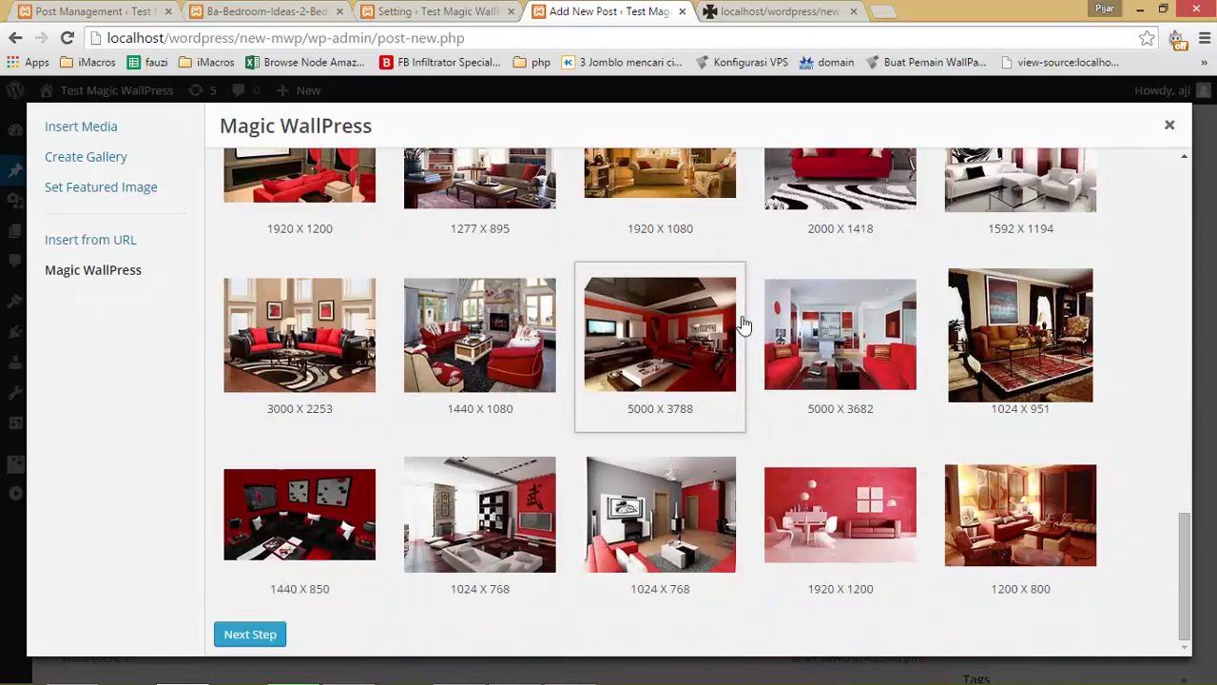
scroll(656, 323, up, 10)
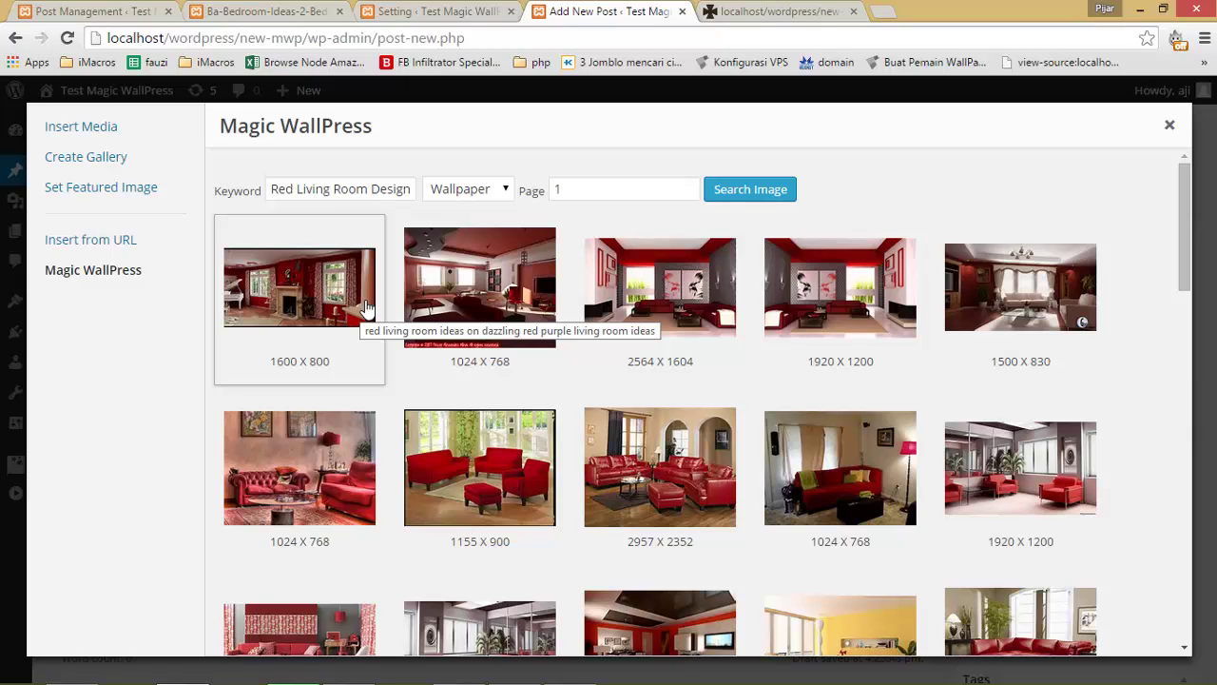
scroll(590, 350, down, 3)
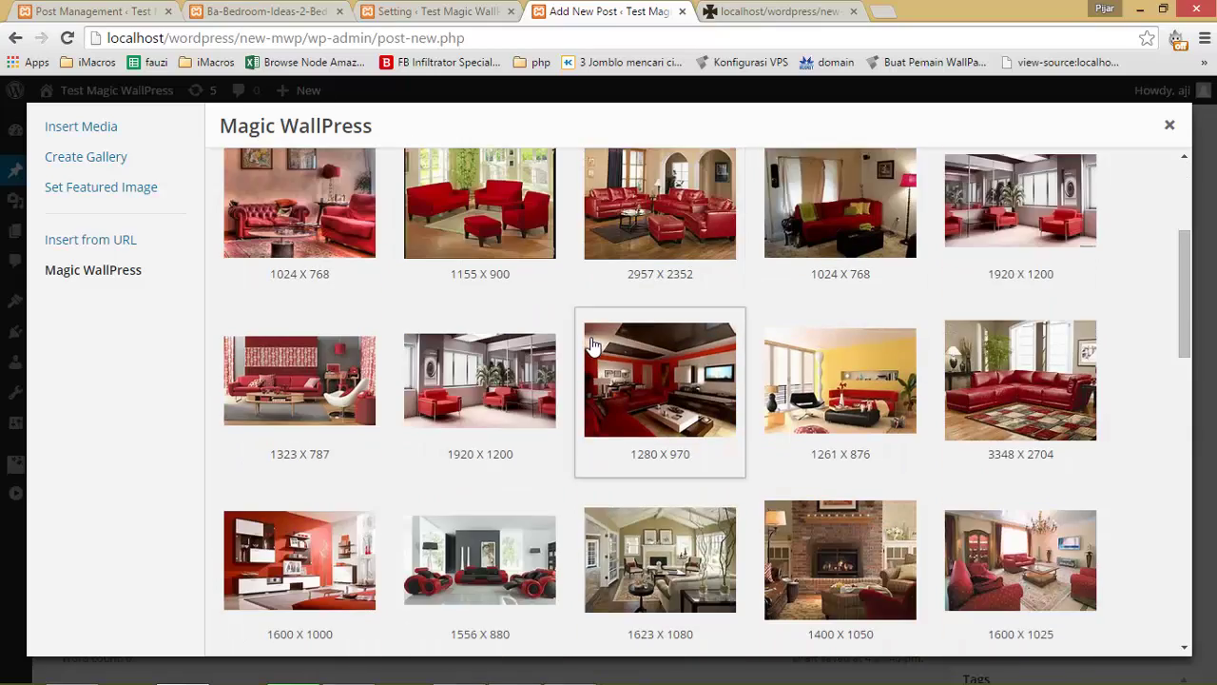
scroll(566, 357, down, 5)
scroll(551, 353, down, 1)
scroll(543, 350, up, 12)
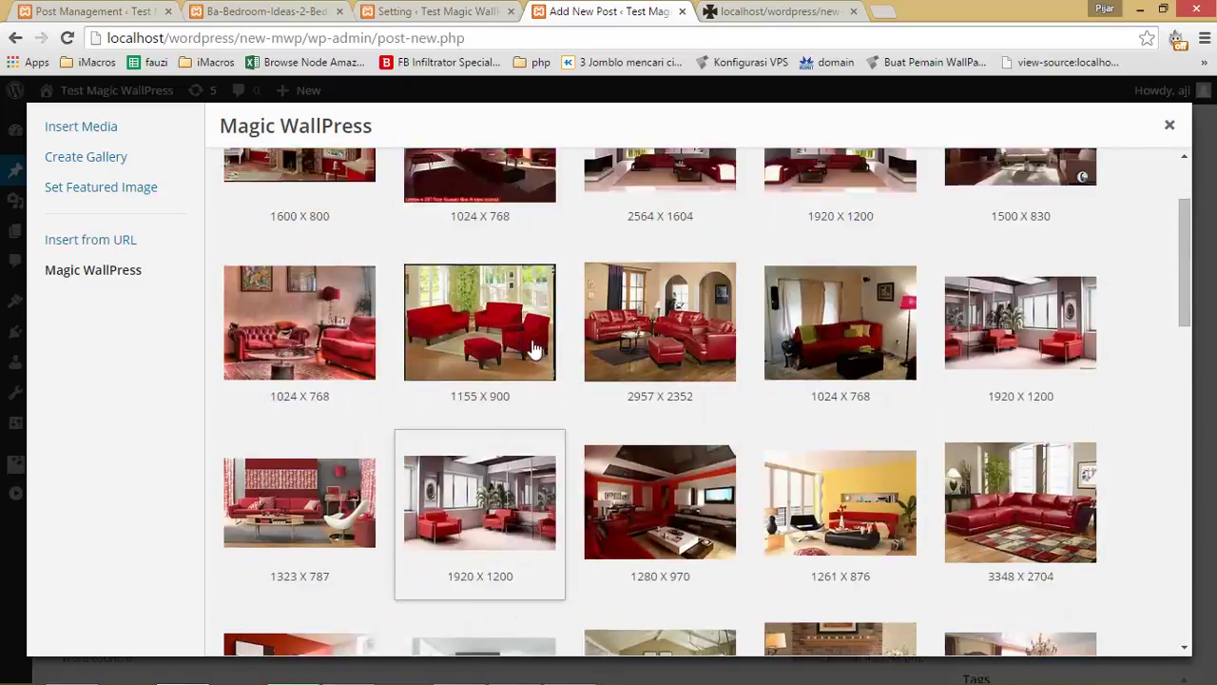
Select the 1600 x 800, 2564 x 1604, 1500 x 830, 1155 x 900 and 1280 x 970 images in the results
click(321, 312)
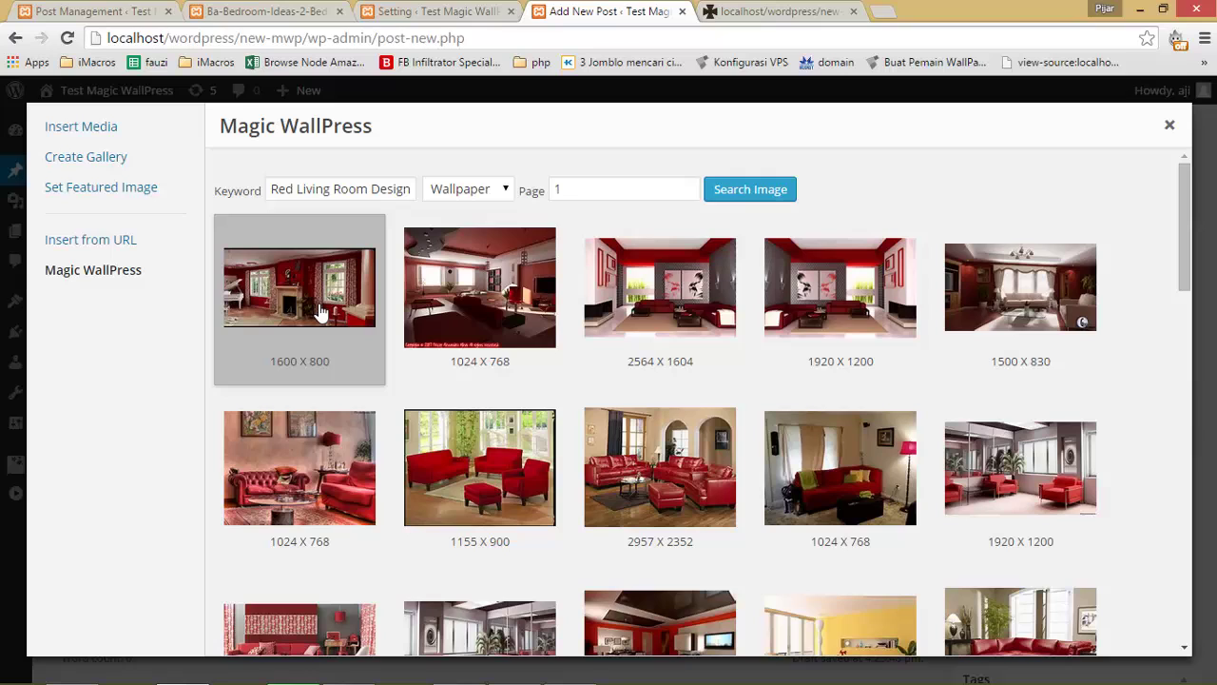
click(677, 313)
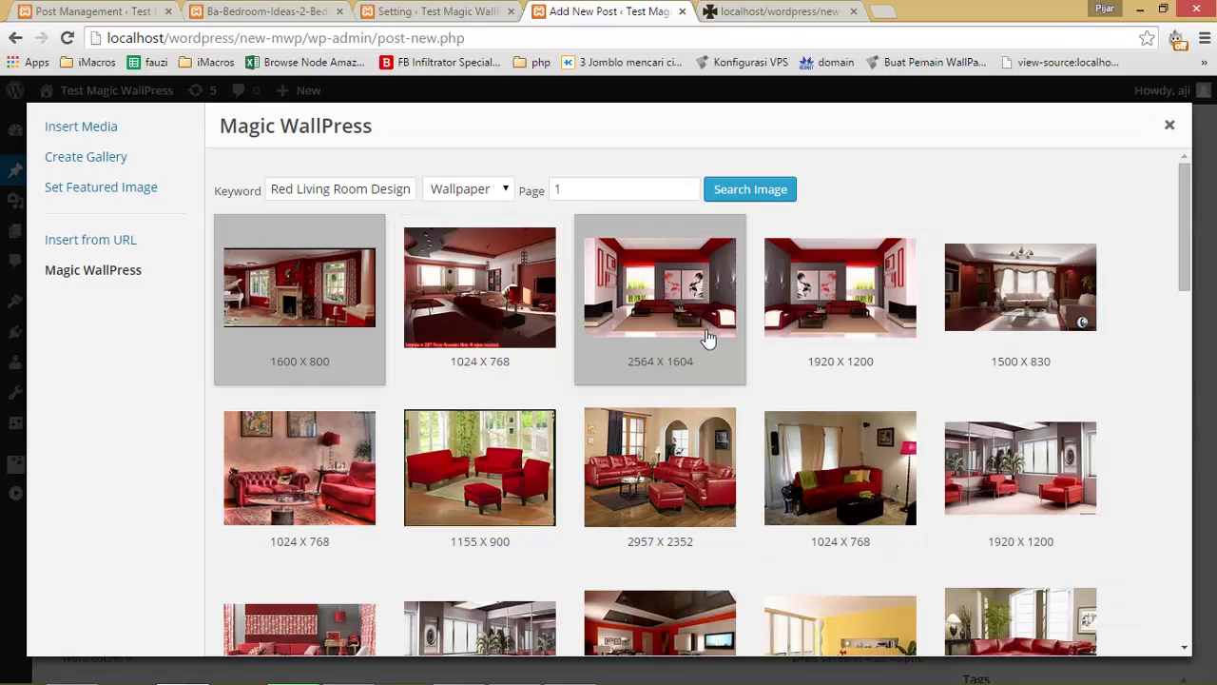
click(1015, 357)
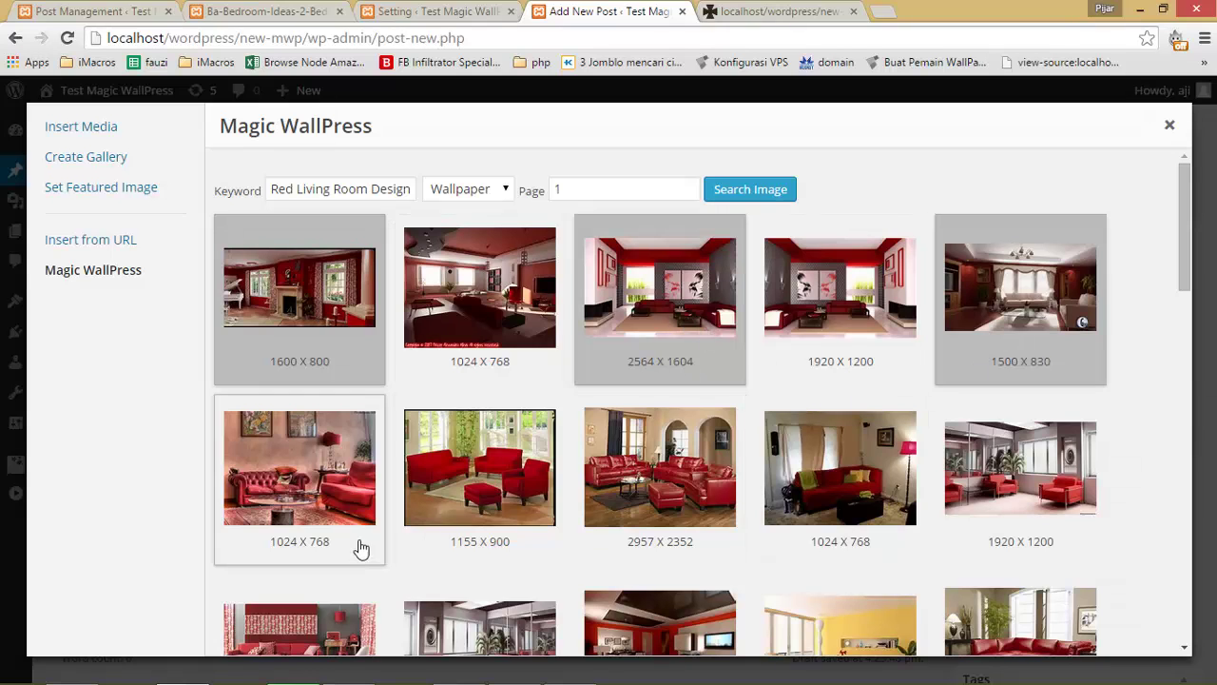
click(483, 461)
scroll(850, 504, down, 1)
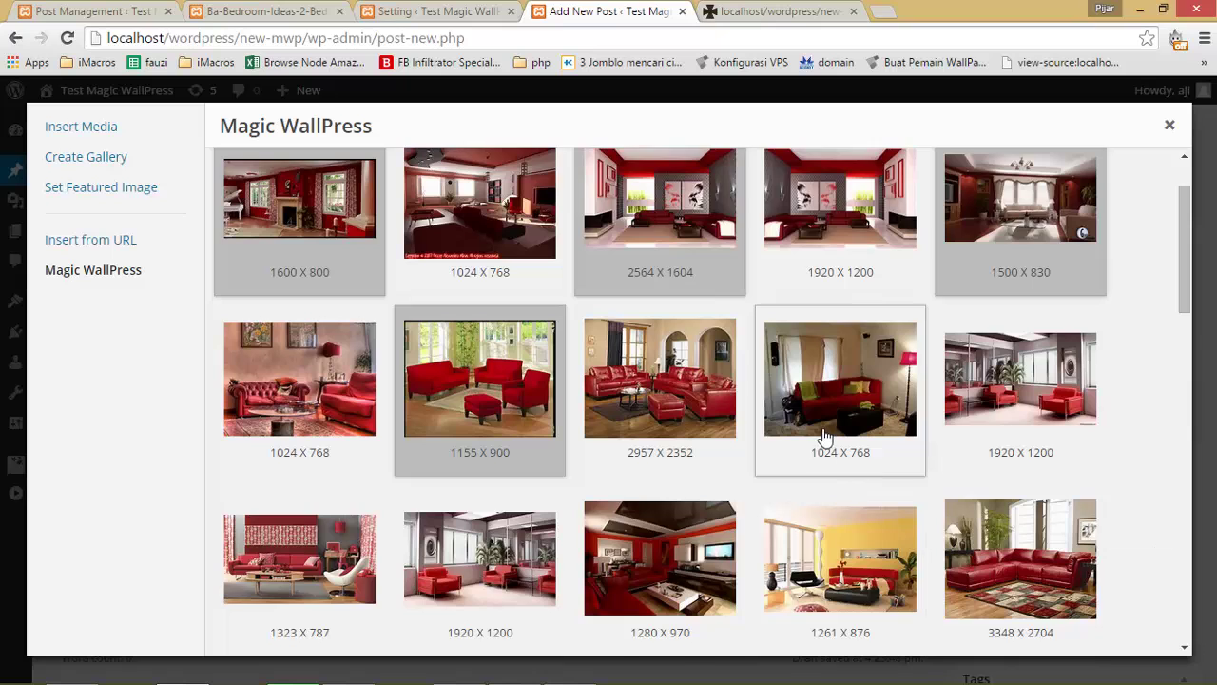
scroll(819, 430, down, 2)
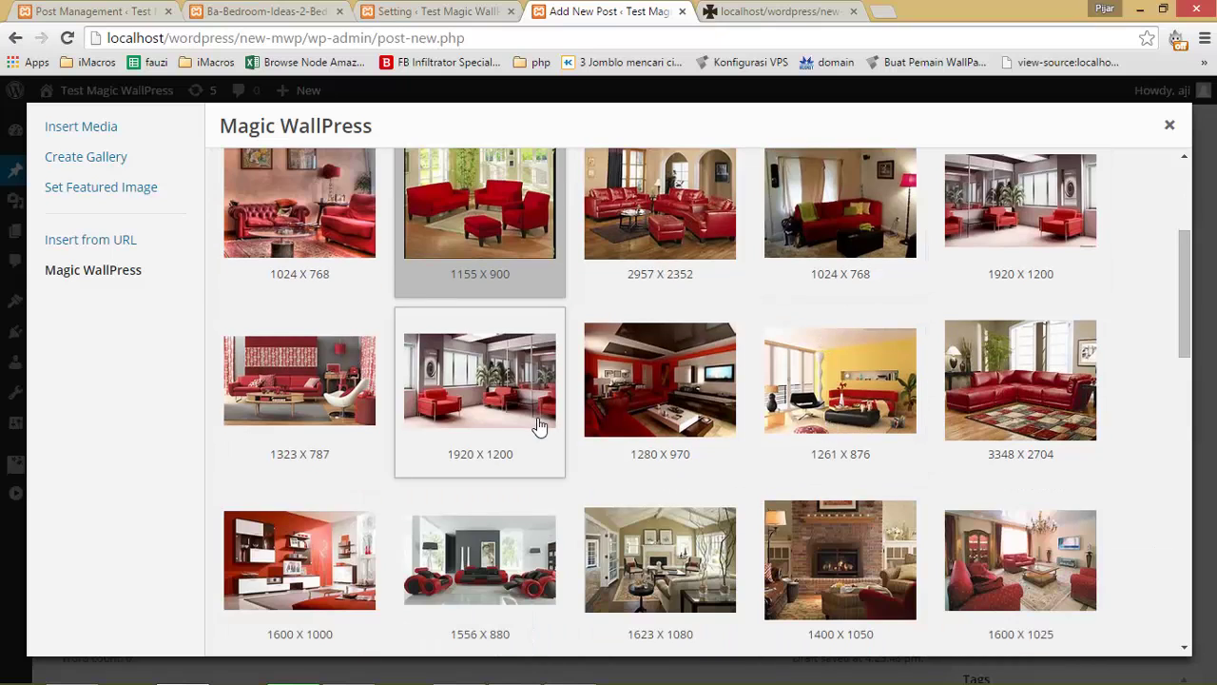
click(656, 403)
Deselect the 1155 x 900 image, add the 1556 x 880 one to the selection, and proceed to the image title stage
scroll(597, 413, up, 2)
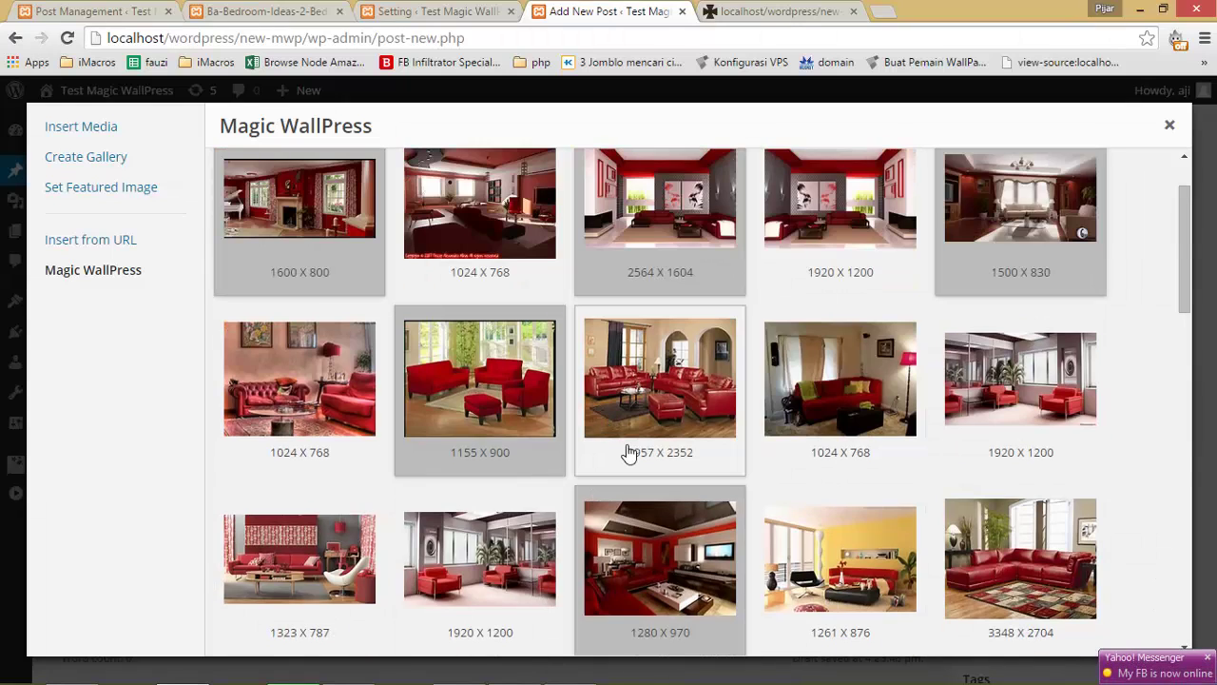
scroll(672, 443, down, 1)
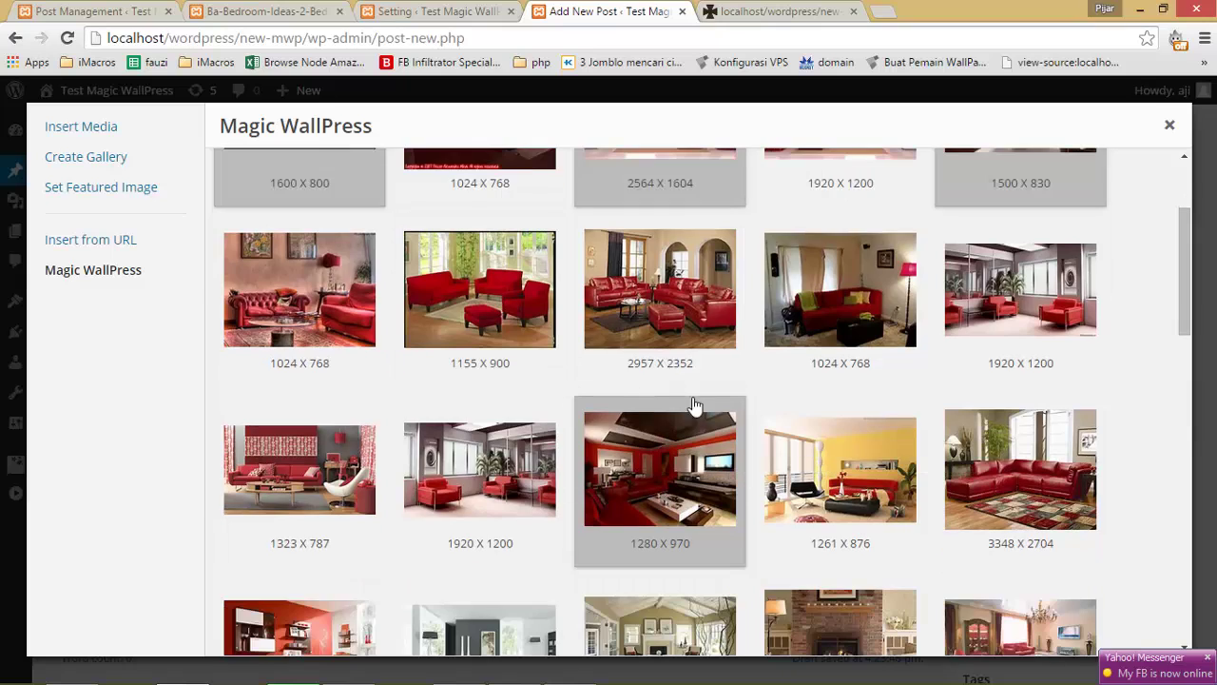
scroll(466, 507, down, 2)
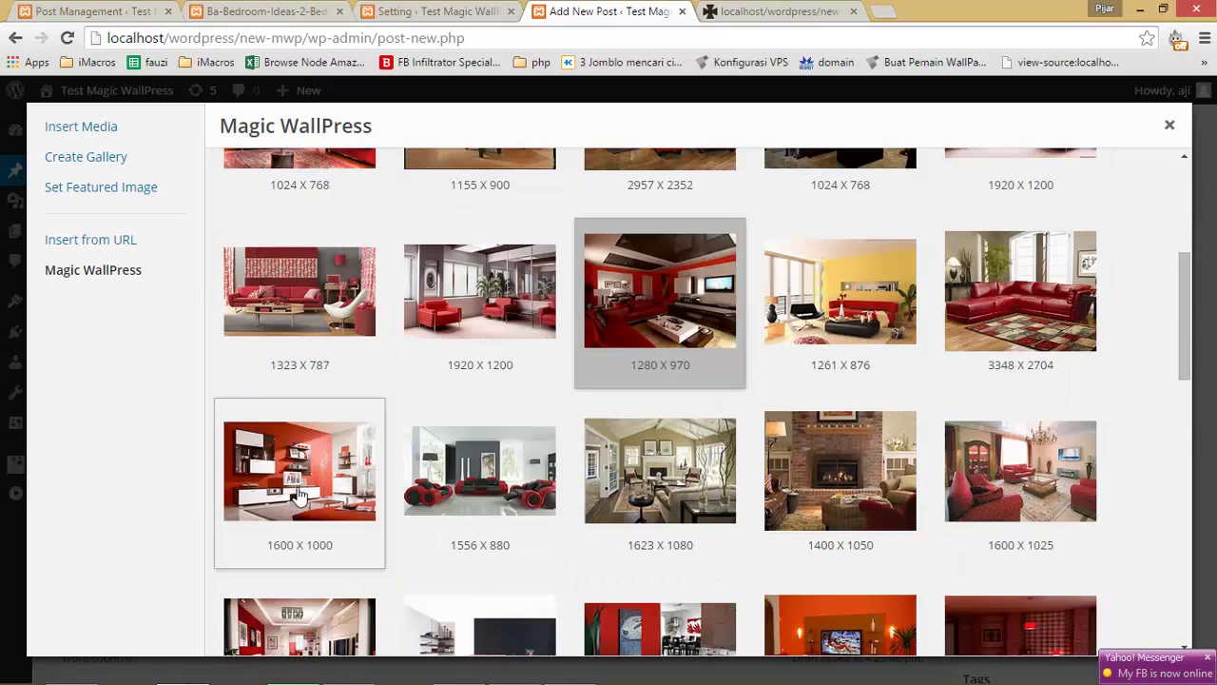
click(503, 504)
scroll(504, 504, up, 4)
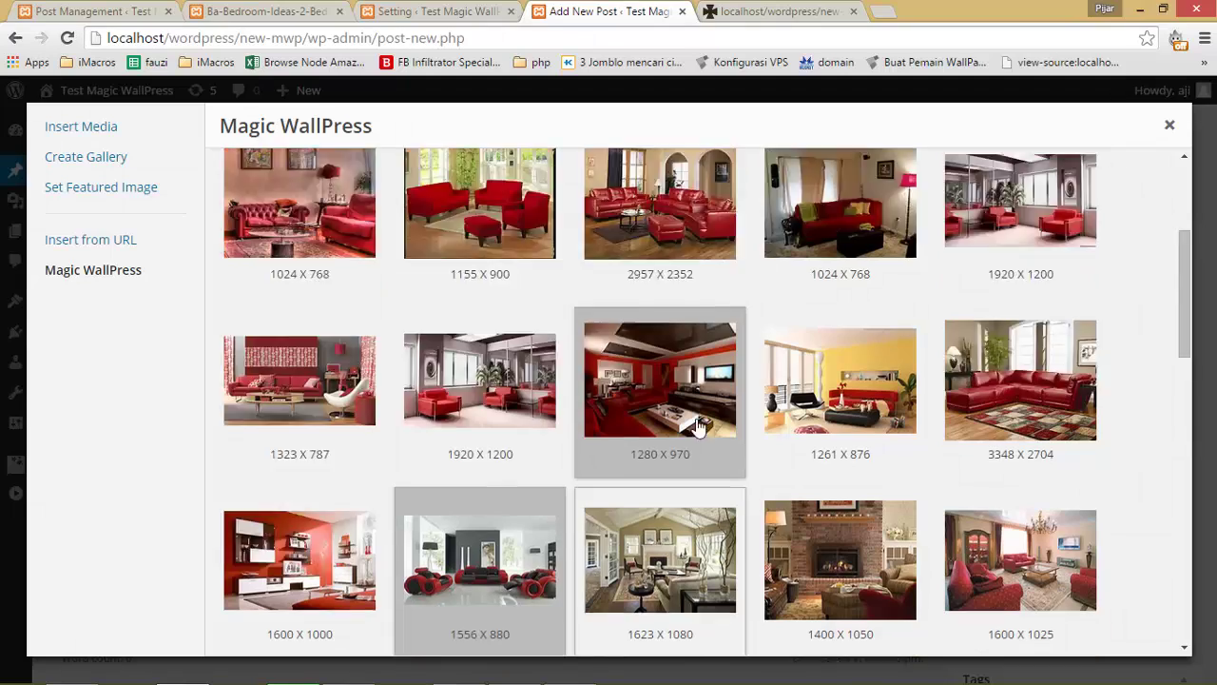
scroll(494, 356, down, 10)
scroll(493, 356, down, 5)
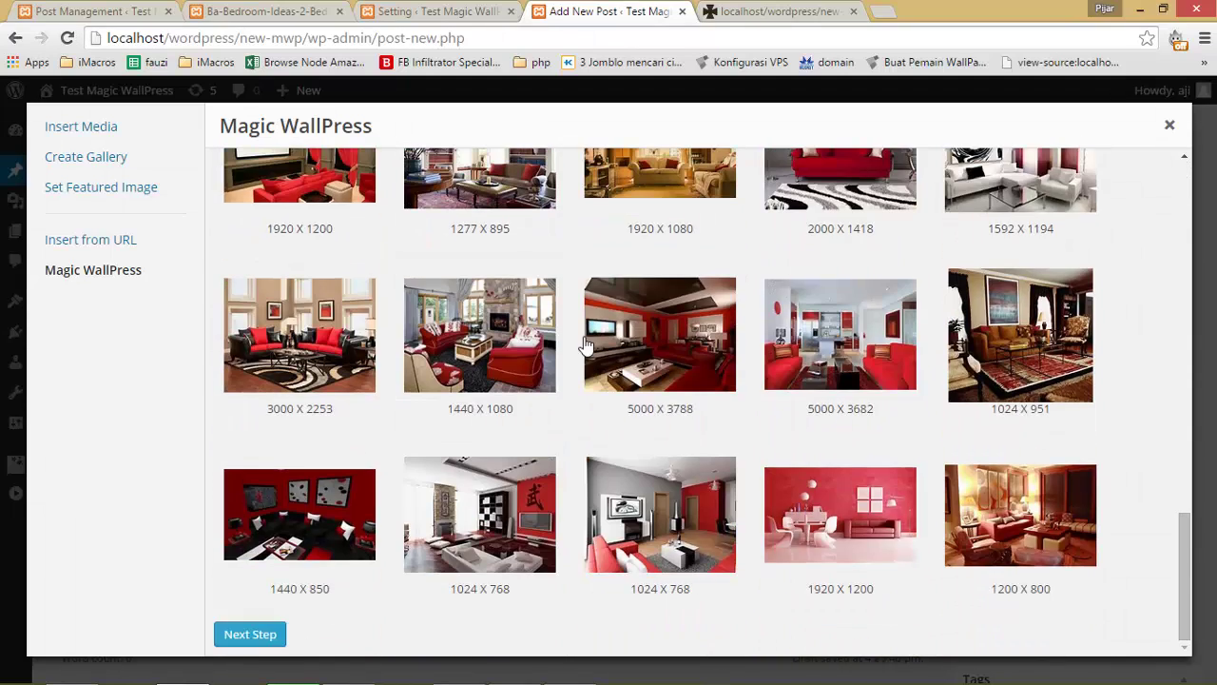
click(245, 634)
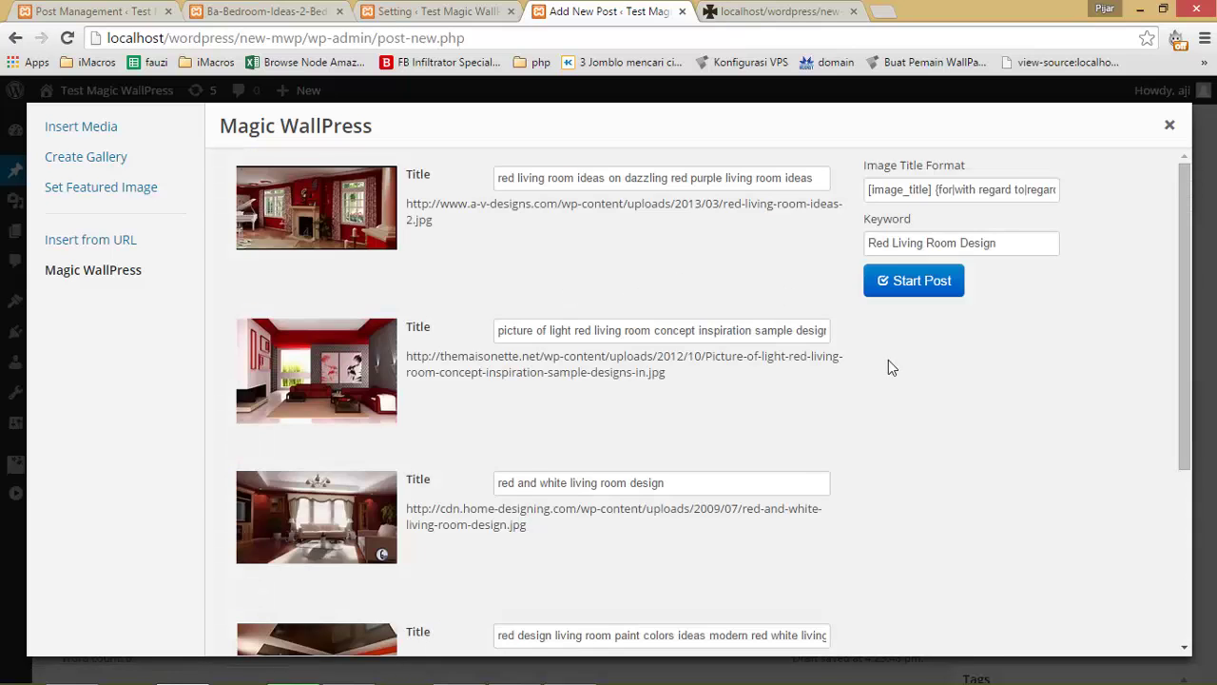
Review the titles of the selected images along with the image title format and keyword
scroll(823, 372, down, 3)
scroll(526, 482, up, 3)
triple_click(520, 184)
key(End)
drag(498, 332, 747, 333)
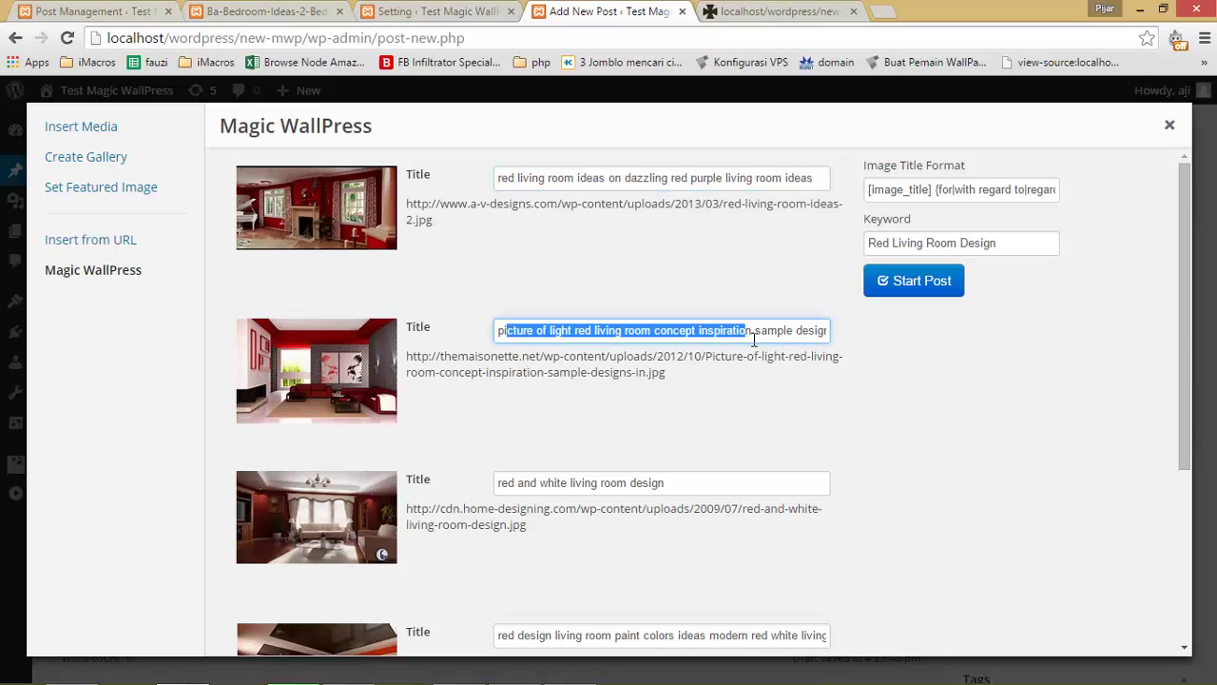
scroll(580, 406, down, 3)
drag(574, 203, 665, 203)
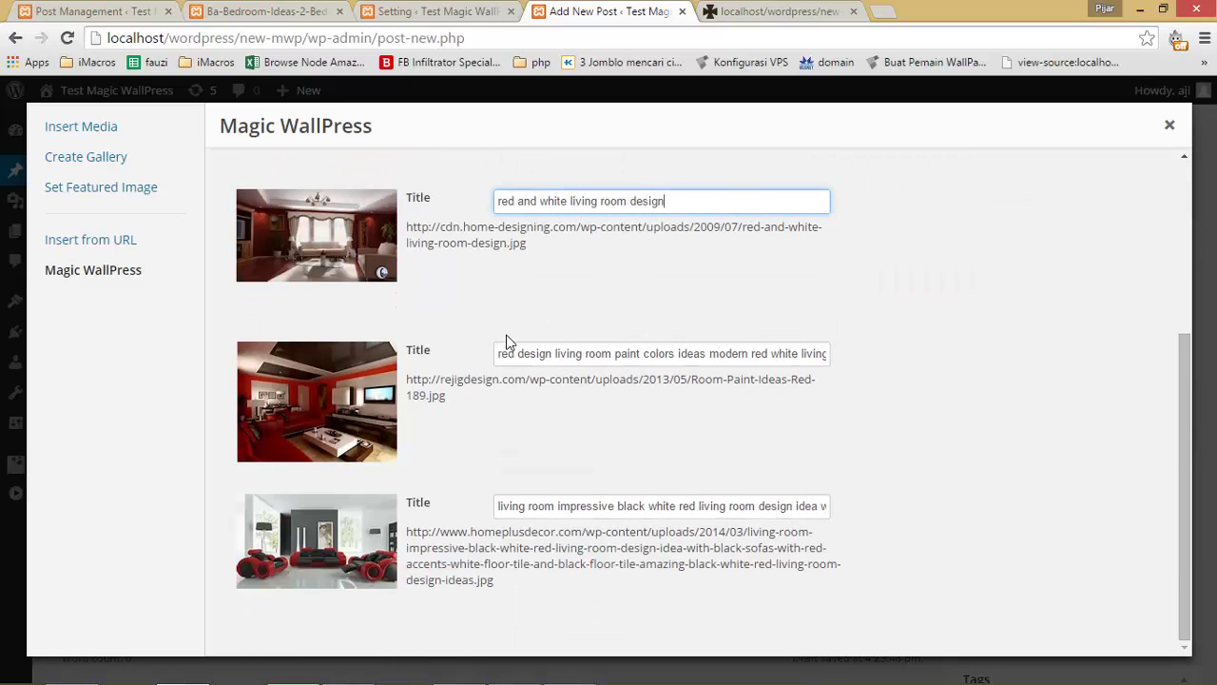
drag(513, 353, 573, 356)
drag(531, 509, 646, 509)
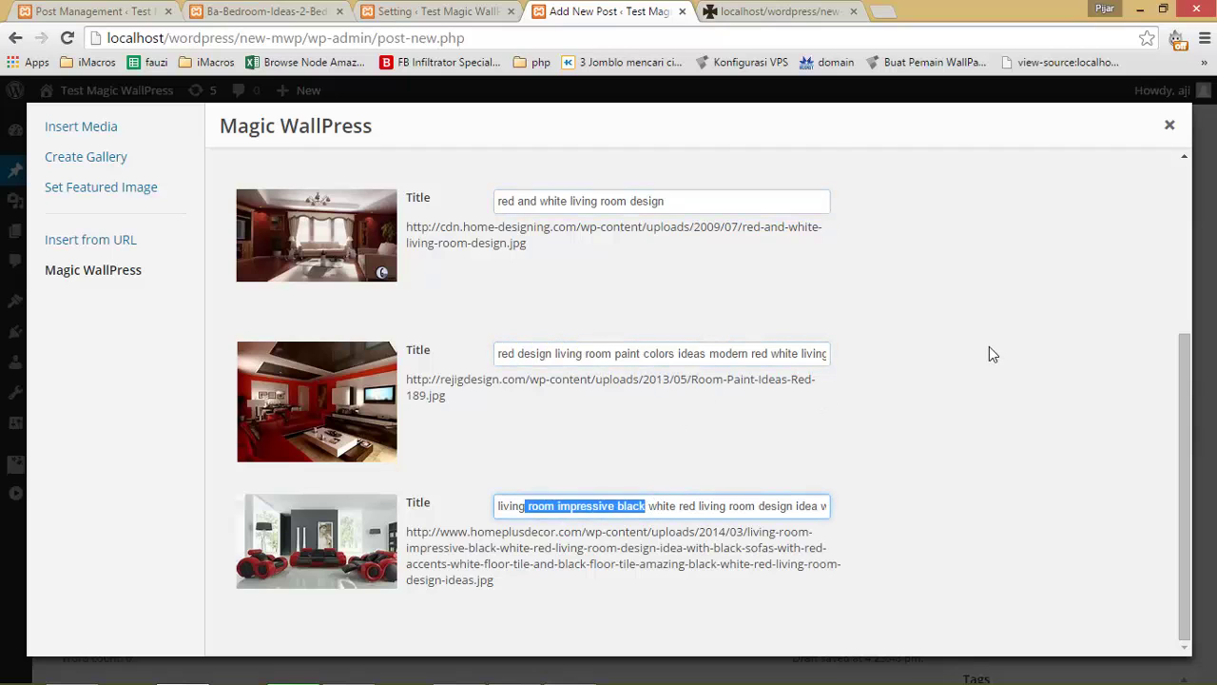
click(988, 346)
scroll(989, 347, up, 3)
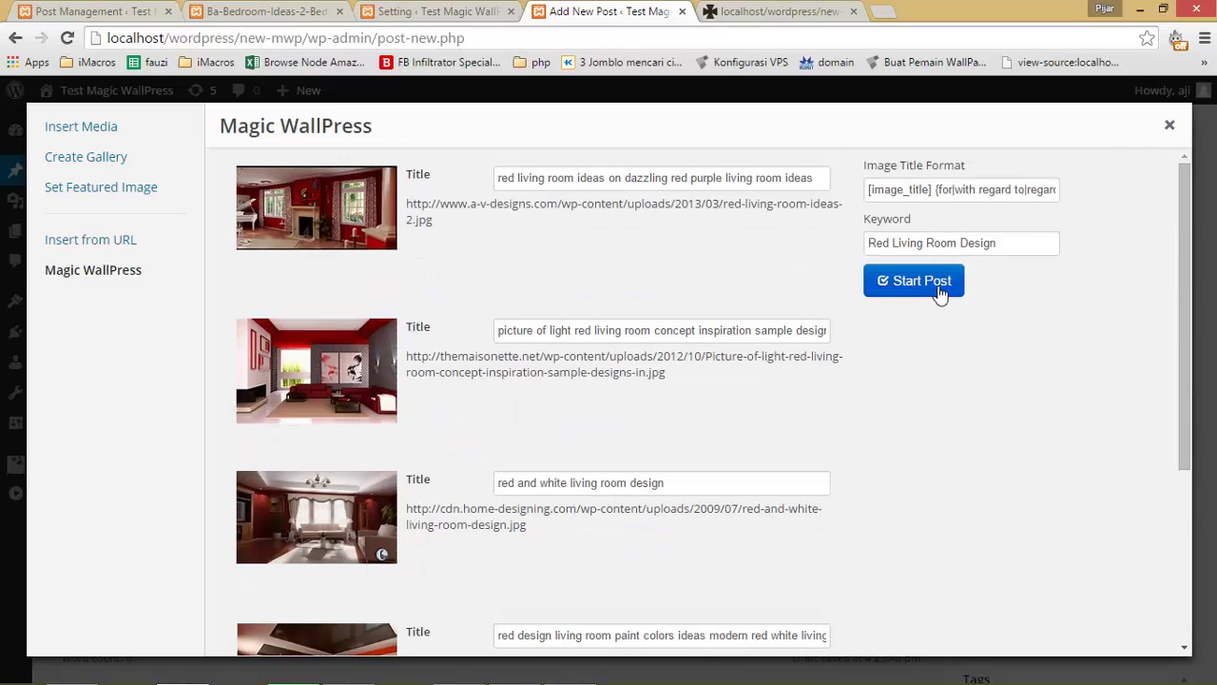
Post the selected images to the new post and close the media dialog
click(938, 295)
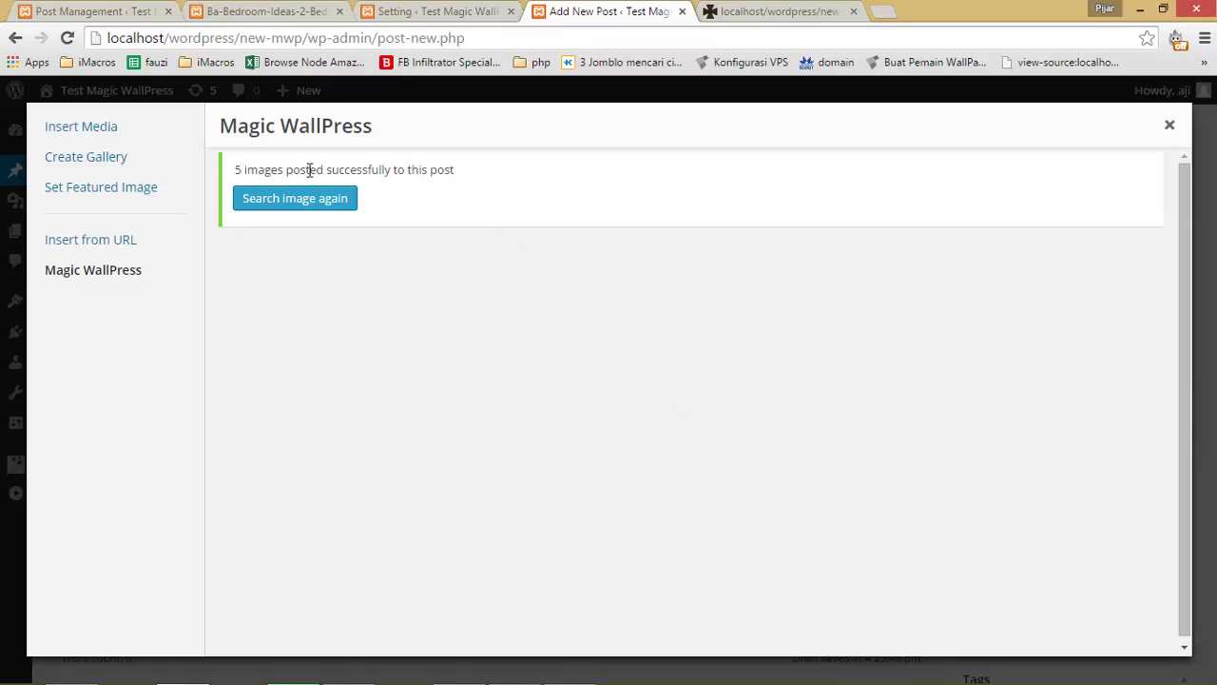
drag(309, 170, 478, 166)
click(520, 195)
click(1170, 125)
Set the 1556 × 880 image of red and black sofas, from the images uploaded to this post, as the featured image
scroll(489, 168, down, 10)
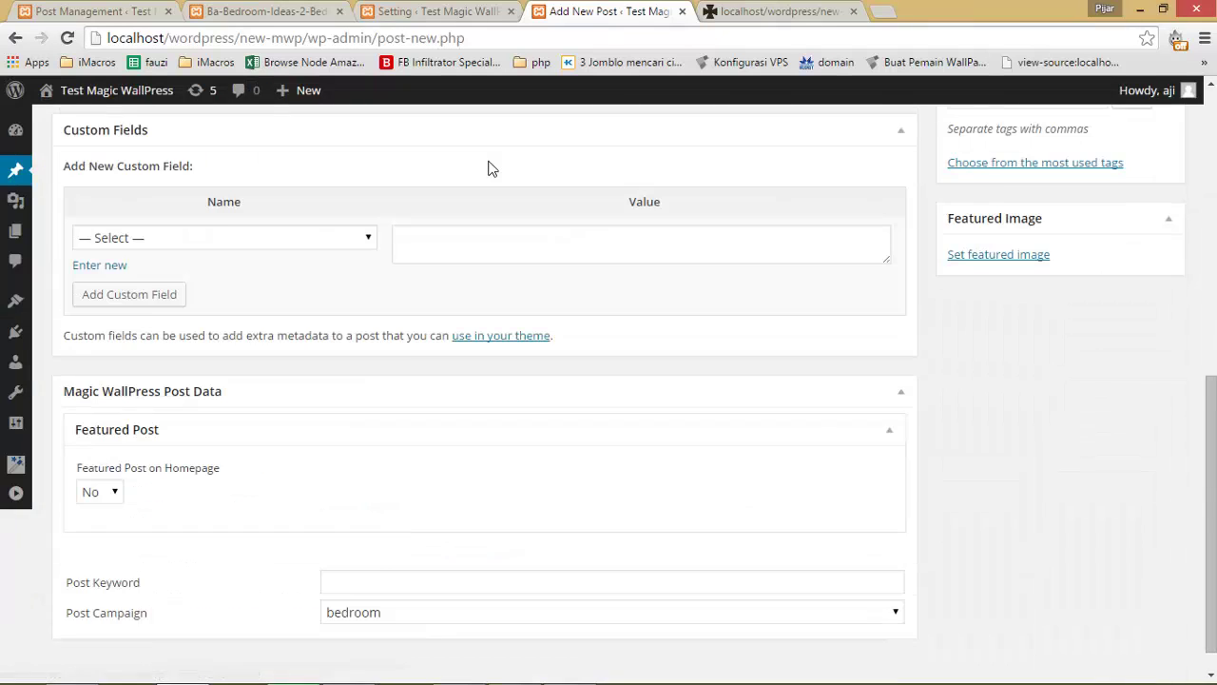
scroll(780, 478, up, 3)
scroll(779, 480, down, 3)
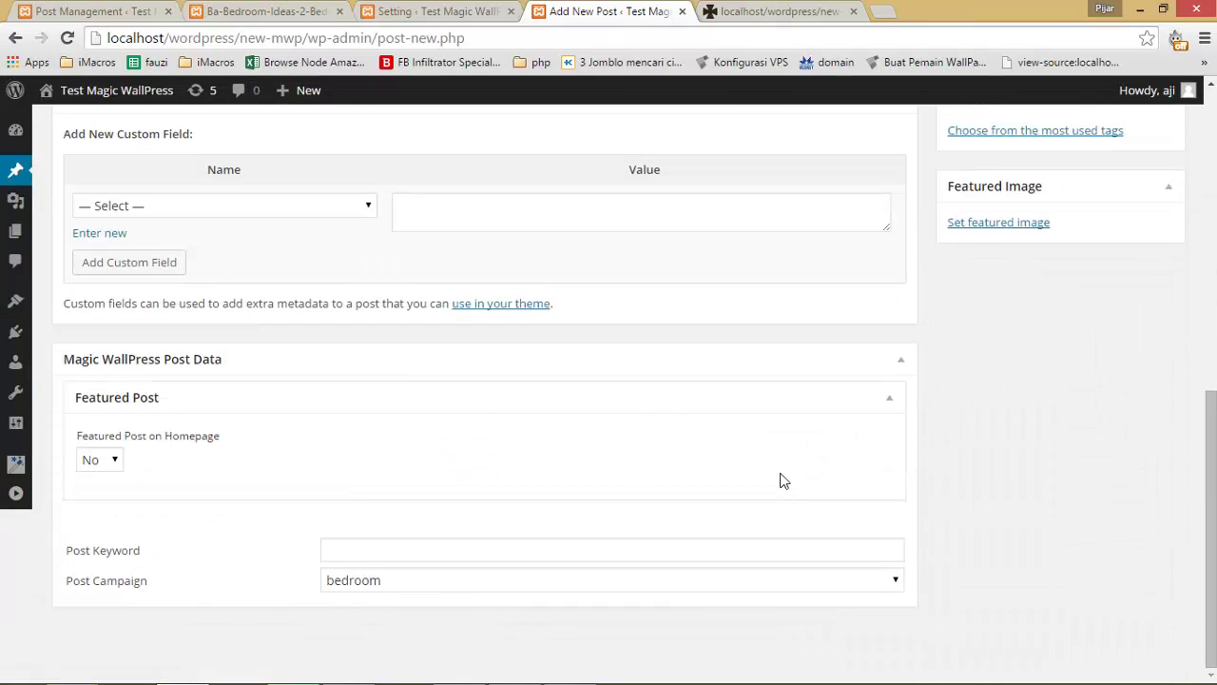
scroll(970, 383, up, 1)
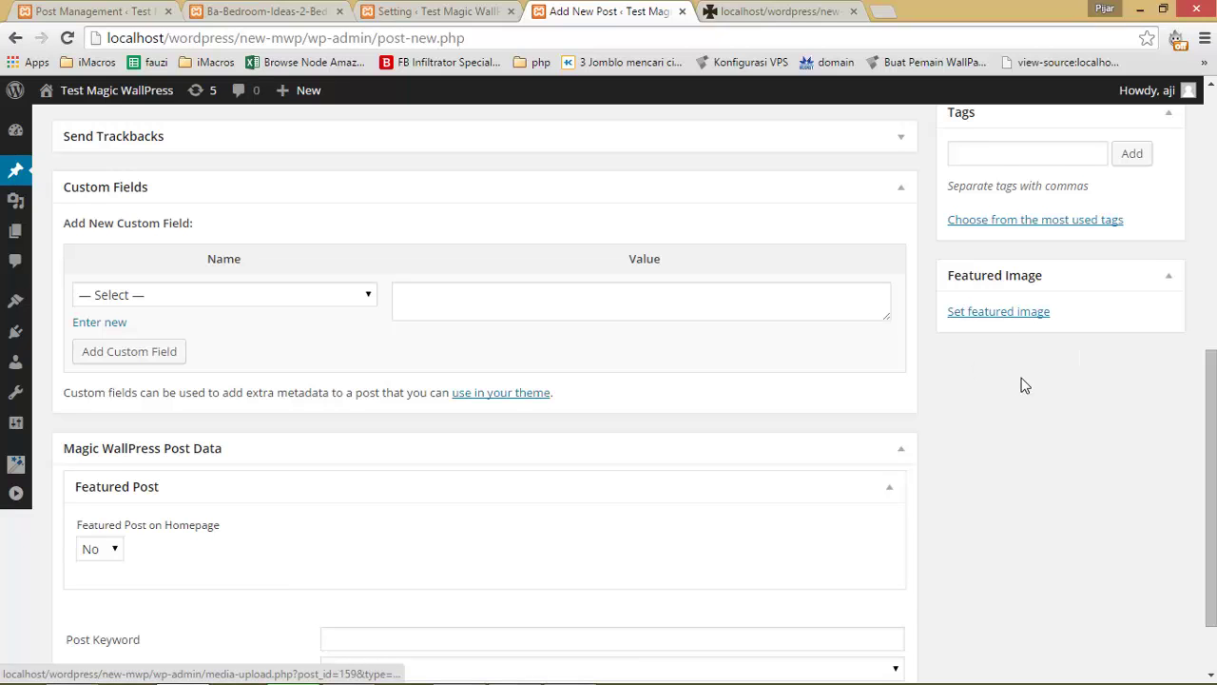
scroll(1032, 376, up, 2)
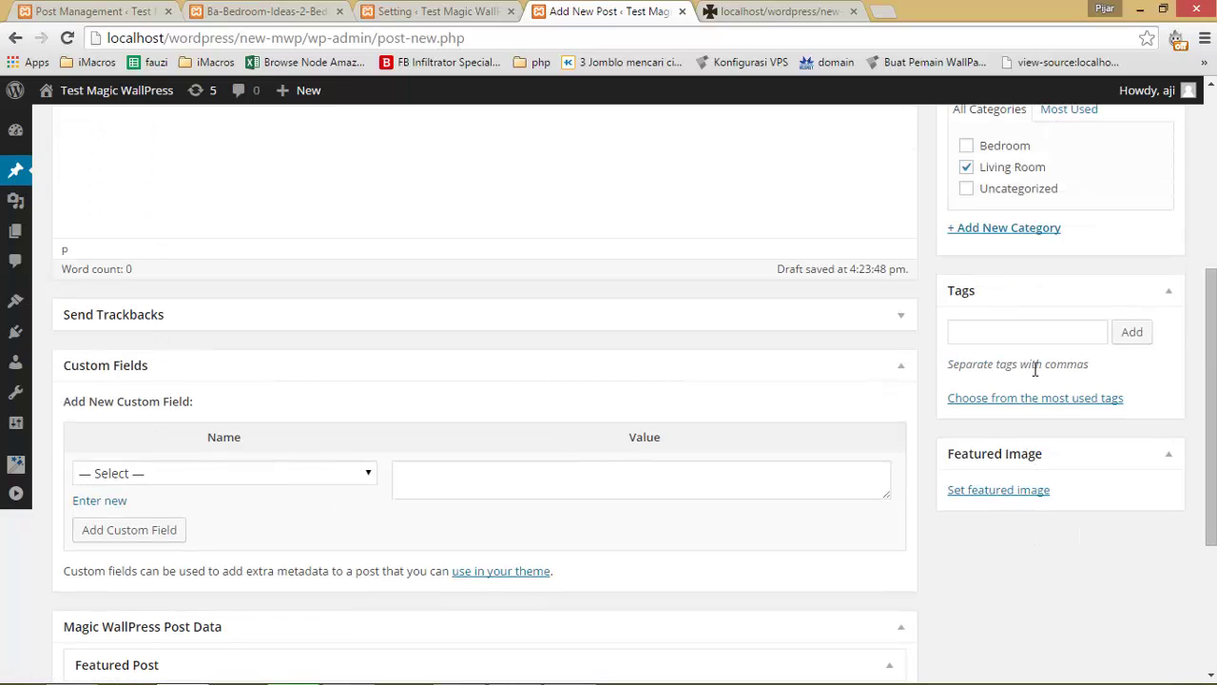
click(1001, 492)
click(181, 167)
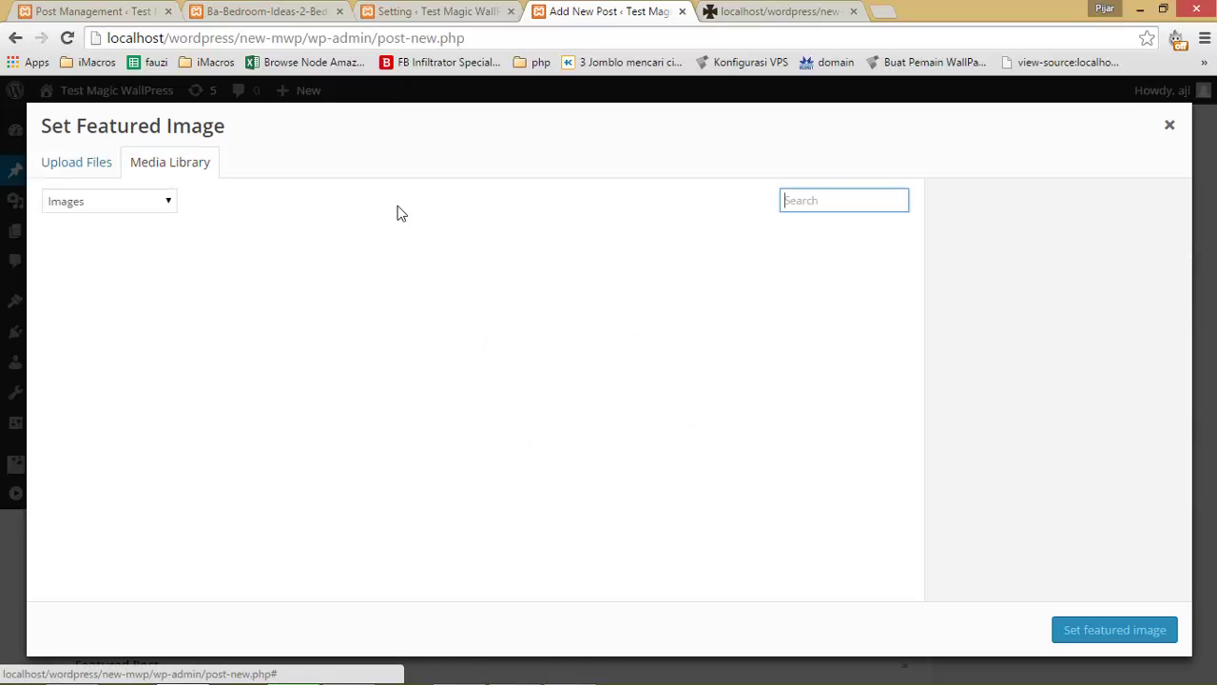
click(152, 202)
click(95, 237)
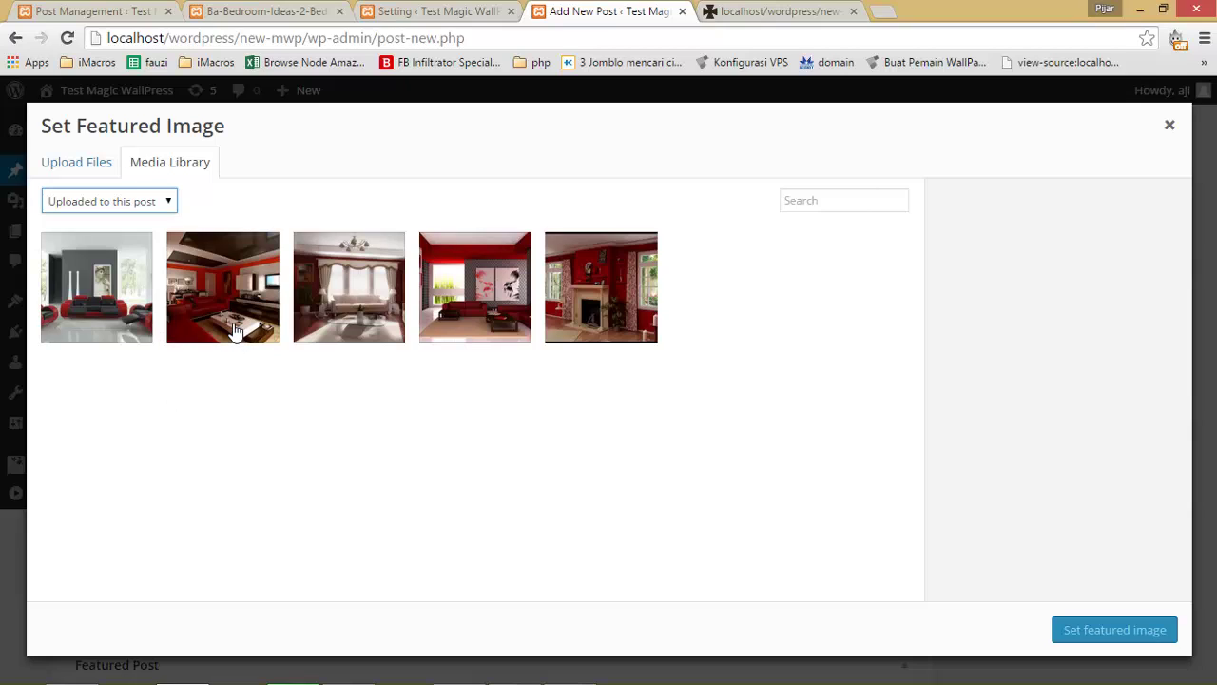
click(98, 317)
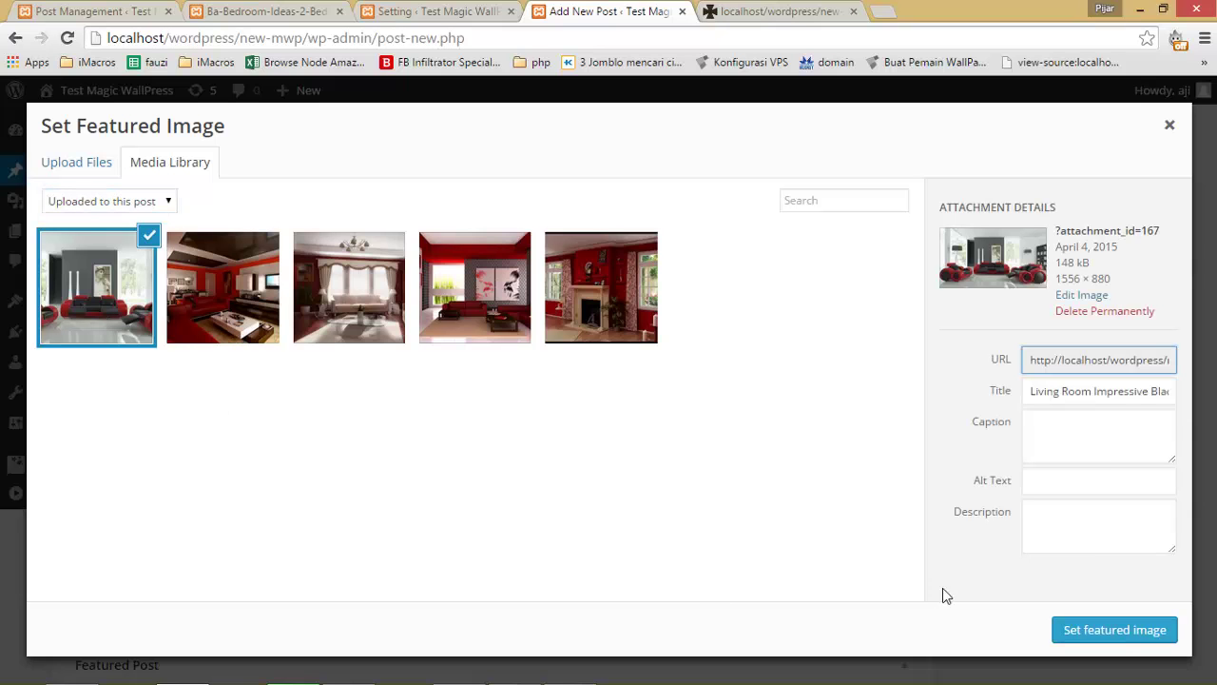
click(1103, 630)
Publish the Red Living Room Design post
scroll(897, 462, down, 3)
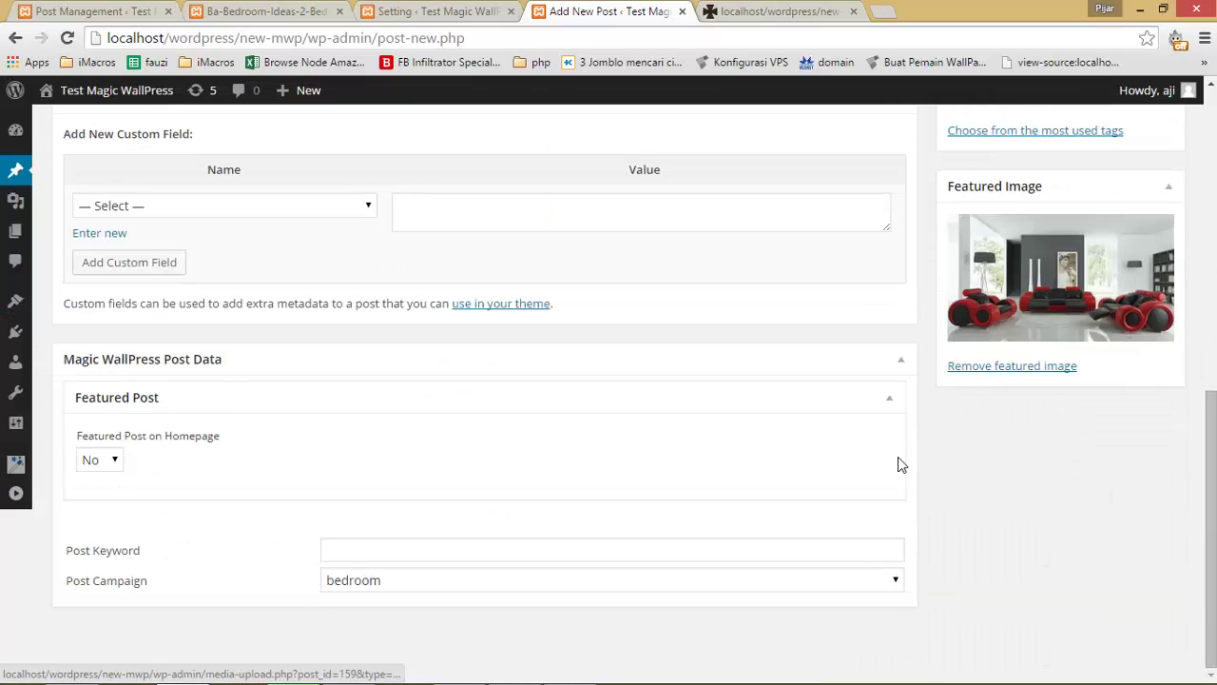
scroll(904, 461, up, 4)
scroll(899, 462, down, 5)
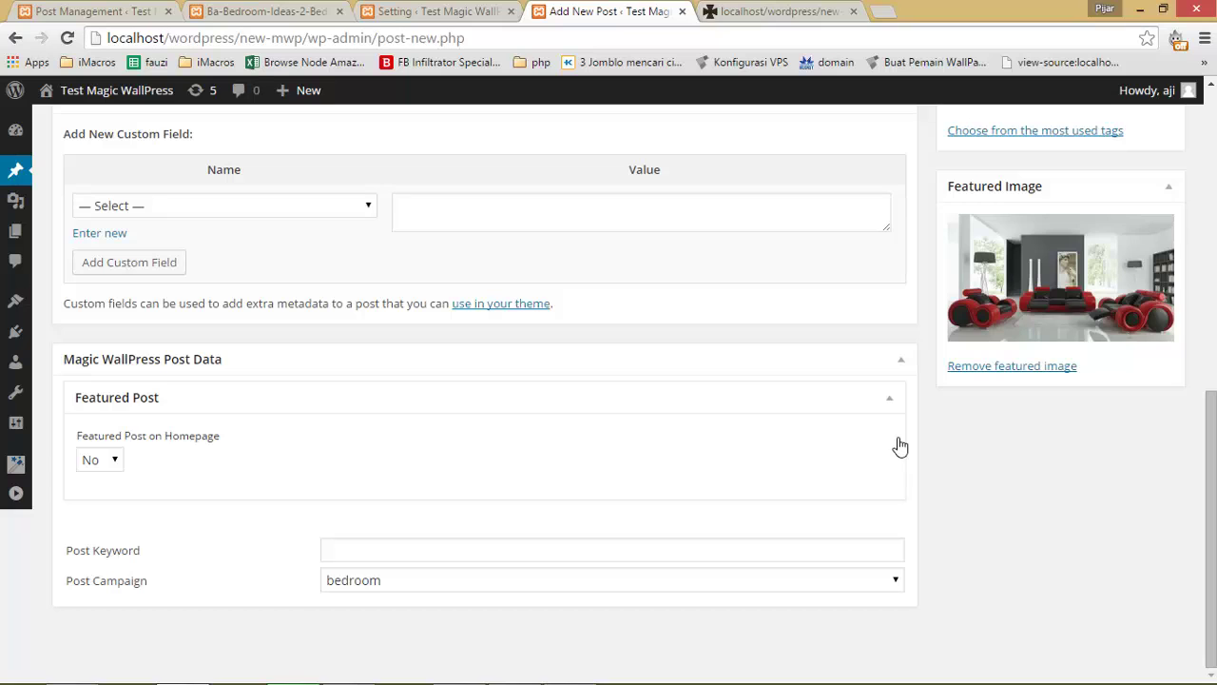
scroll(928, 443, up, 5)
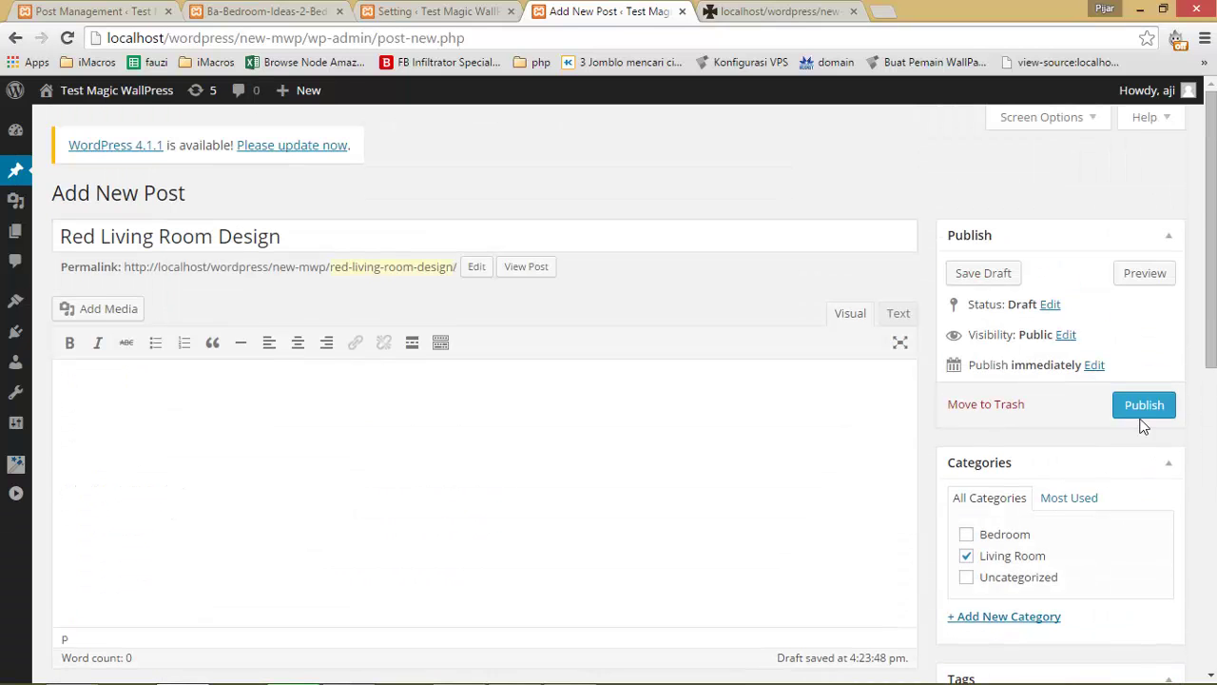
click(1144, 406)
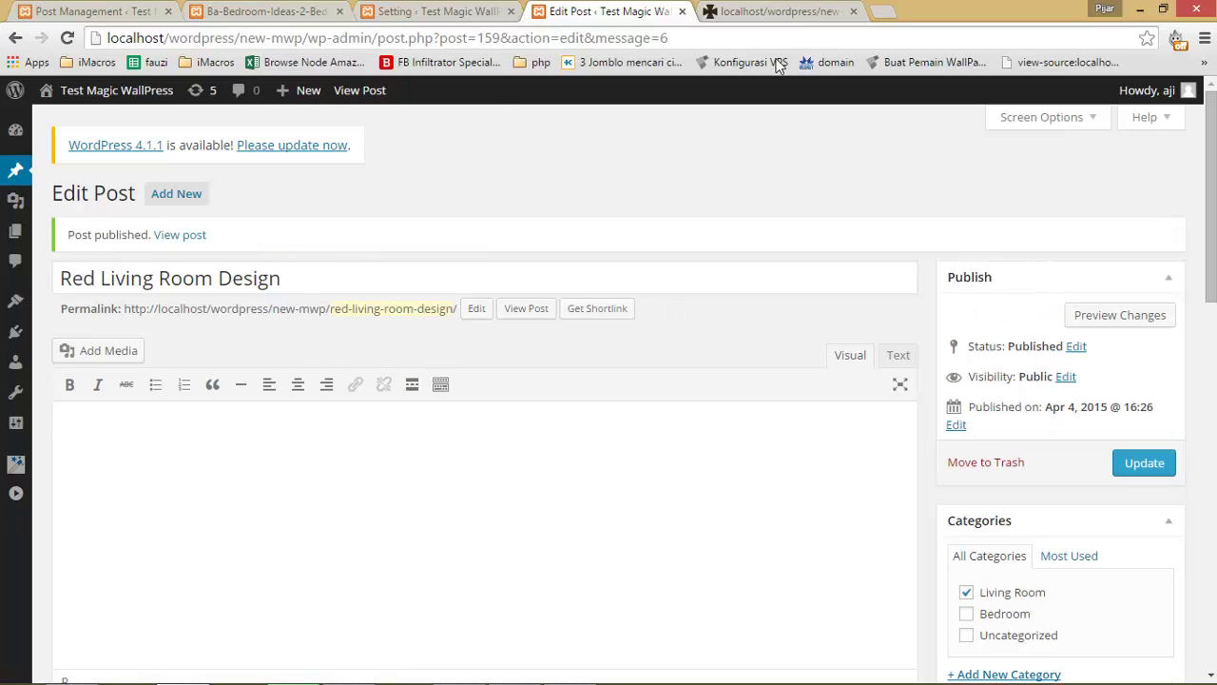
Open the Magic WallPress Post Management list and check the total image count of the Red Living Room Design post
click(789, 11)
scroll(754, 209, up, 20)
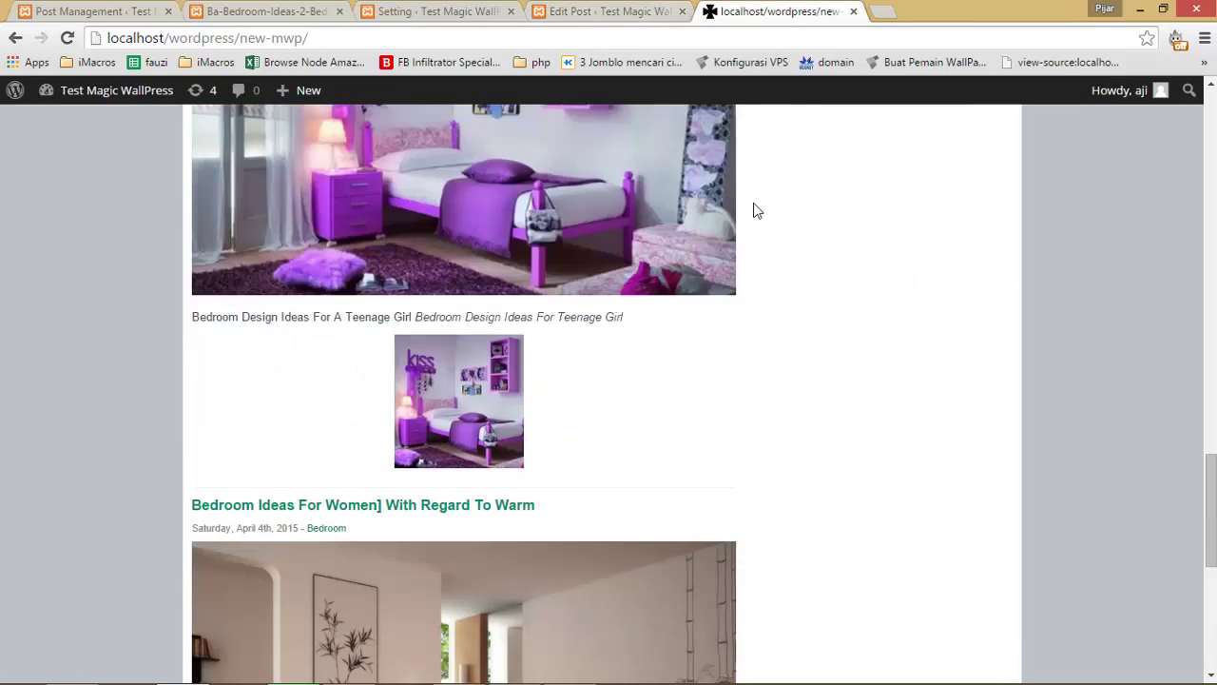
key(ctrl+3)
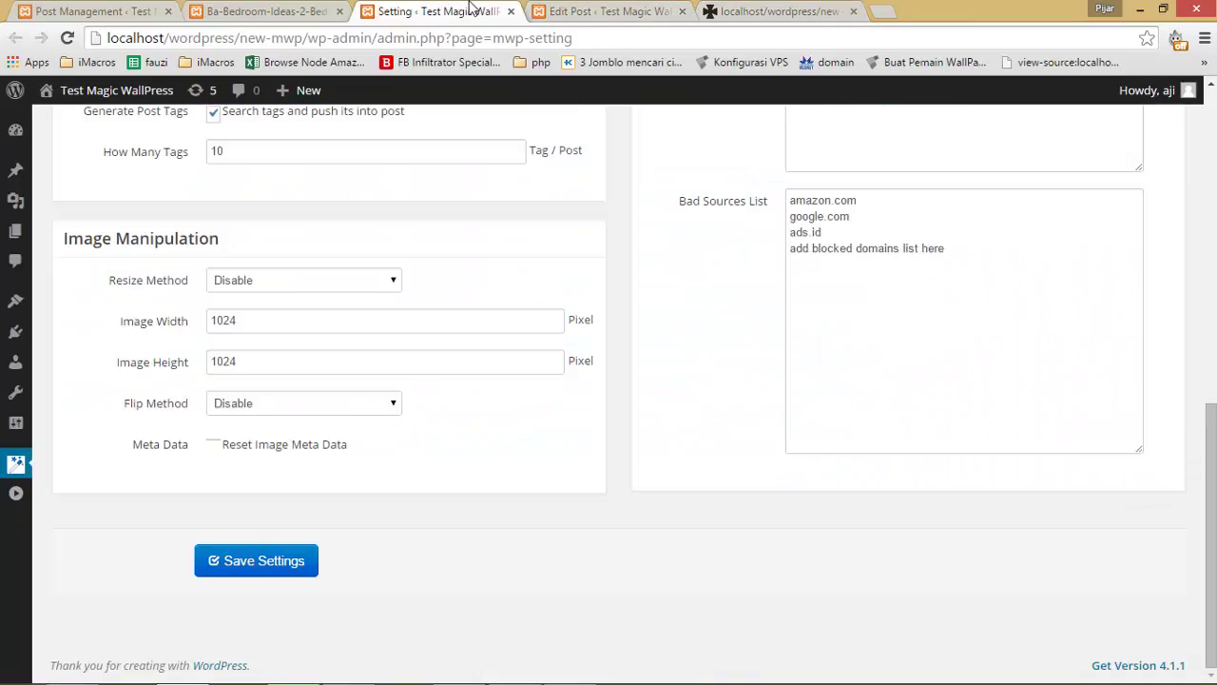
key(ctrl+2)
key(ctrl+1)
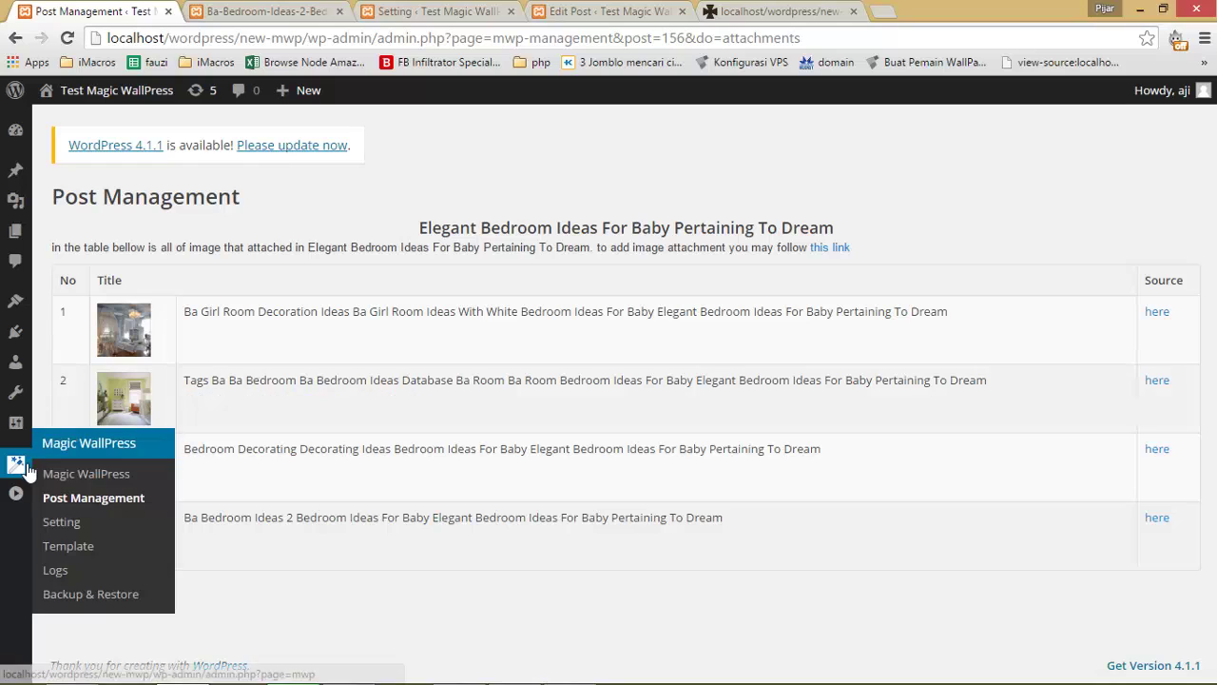
click(135, 455)
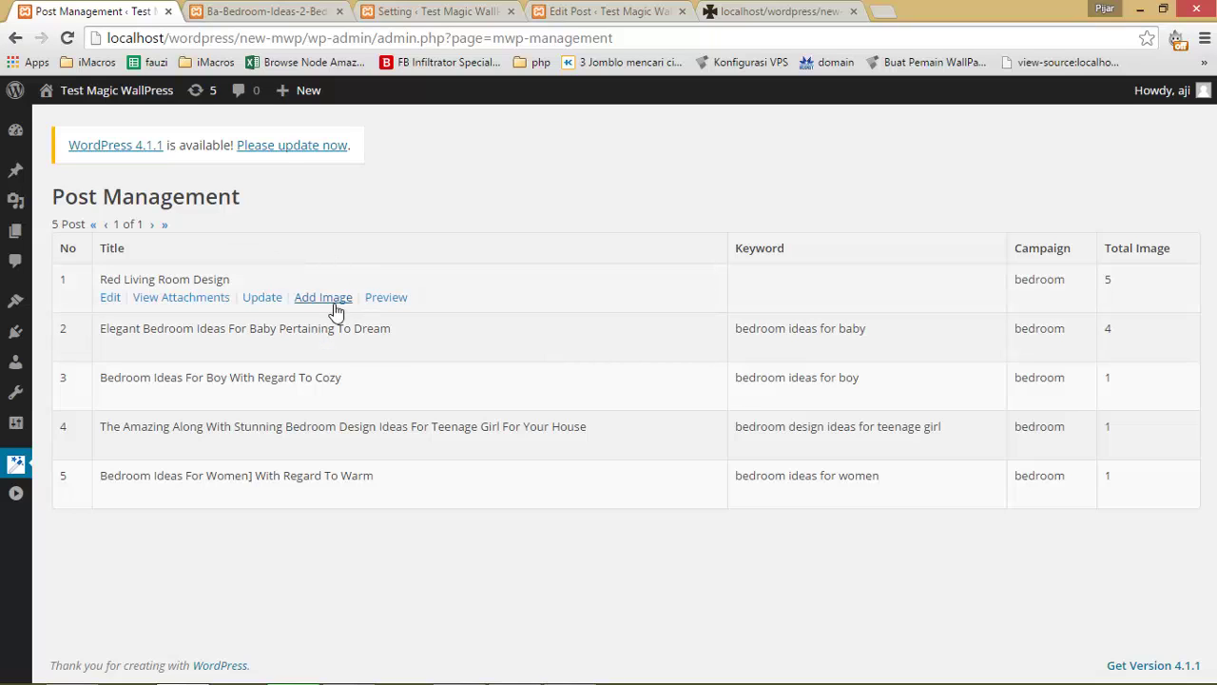
double_click(1112, 291)
click(568, 215)
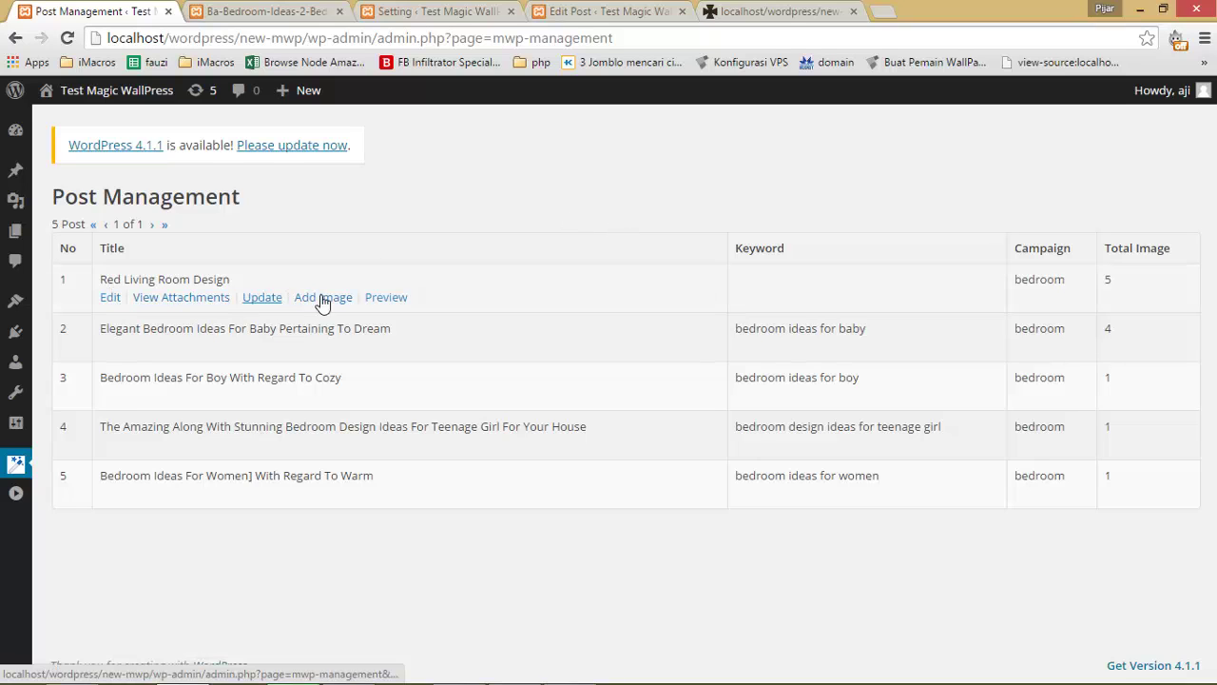
Preview the Red Living Room Design post, look through its images on the site, and return to the Post Management list
click(386, 298)
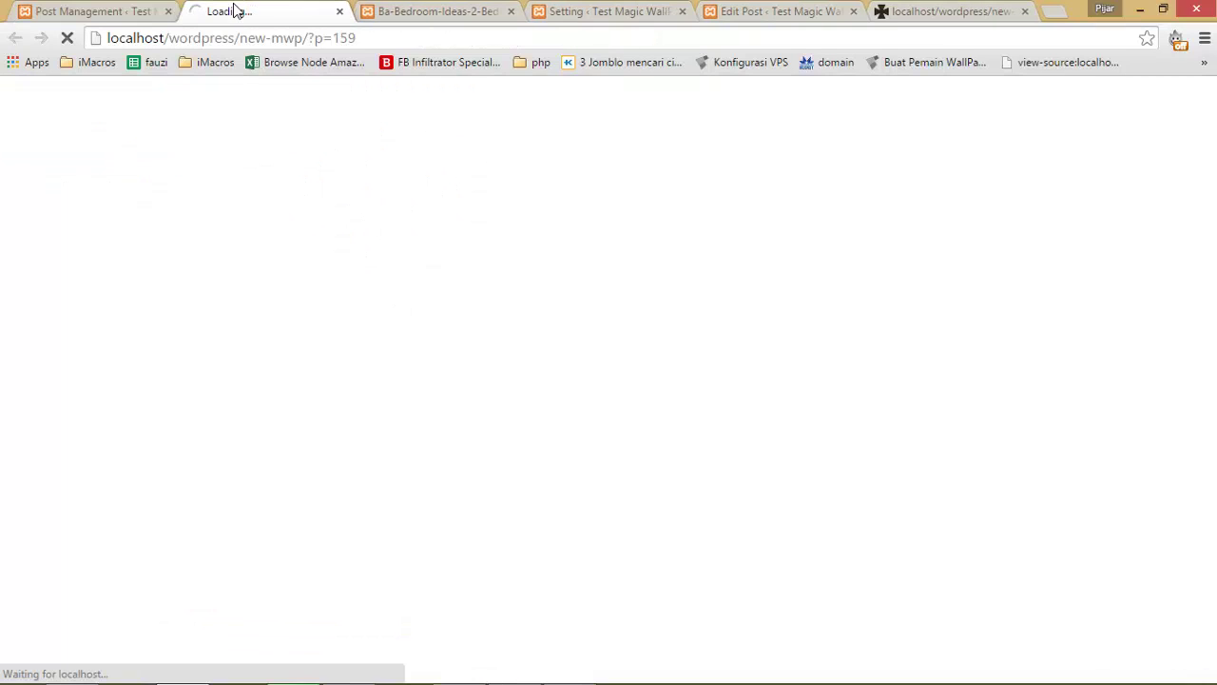
right_click(238, 7)
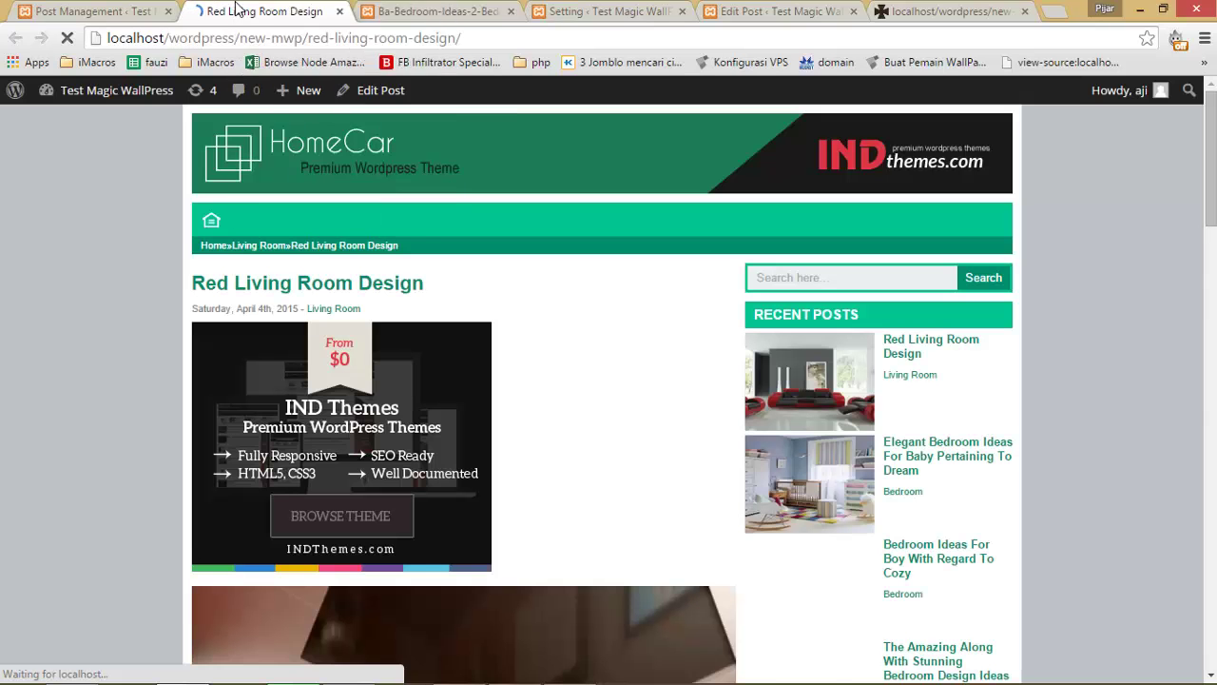
scroll(476, 222, down, 20)
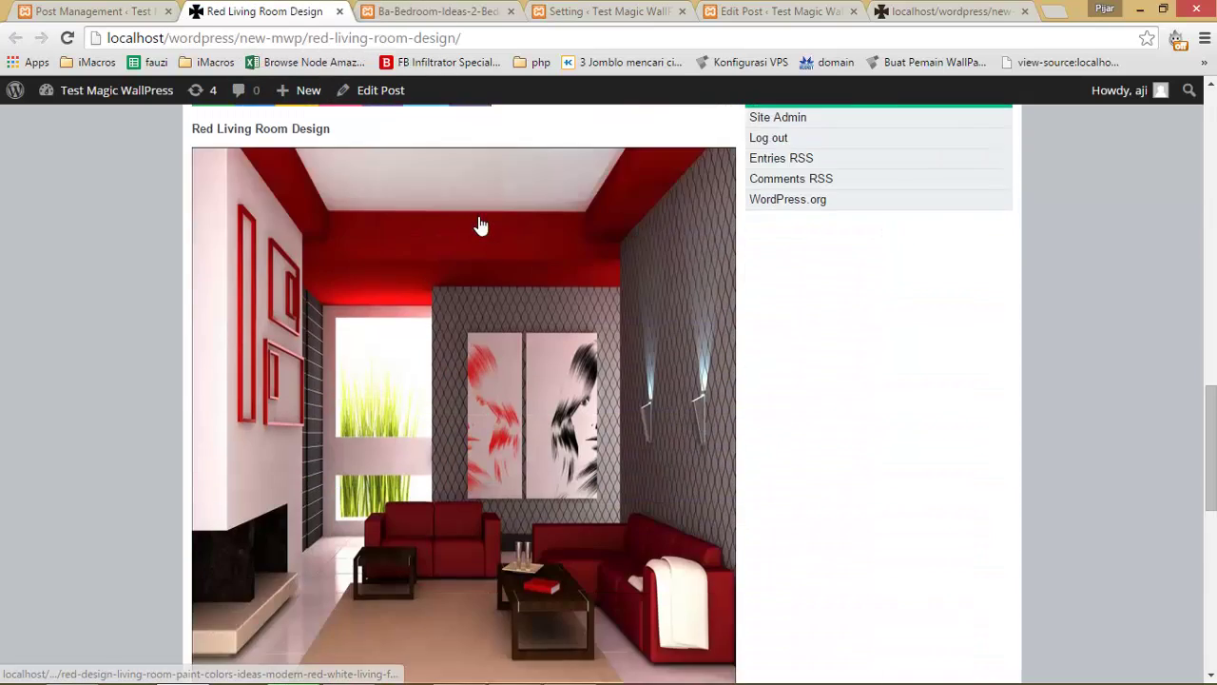
scroll(473, 215, up, 20)
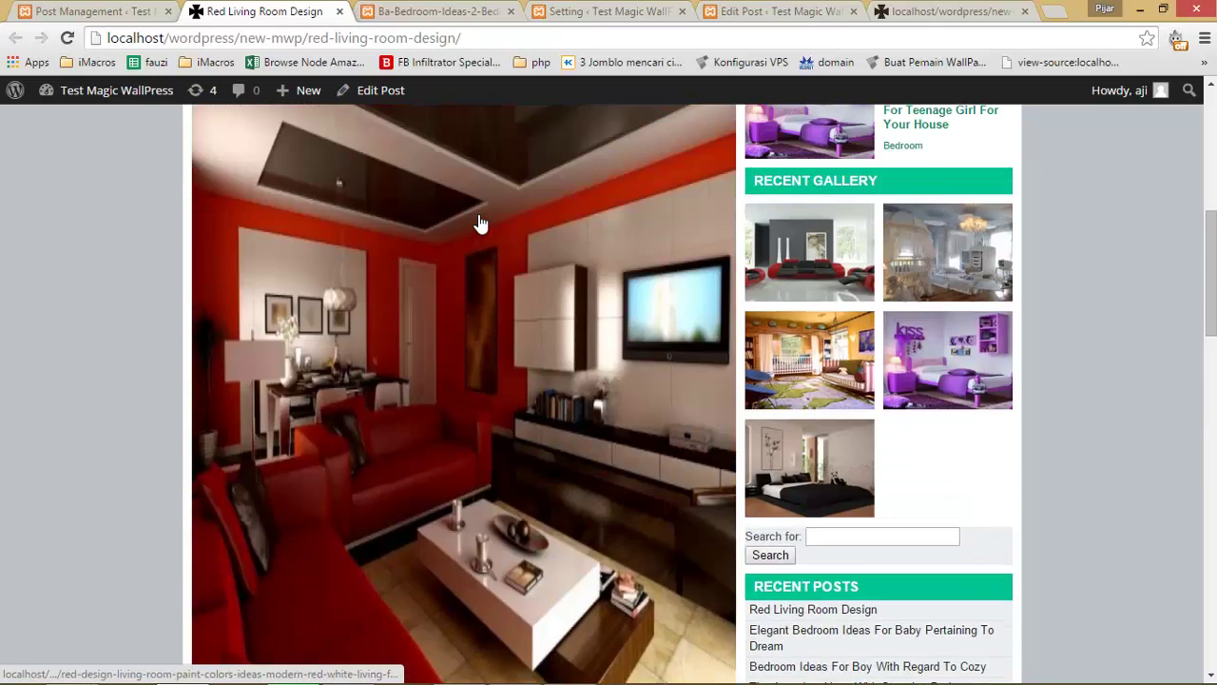
scroll(472, 222, down, 1)
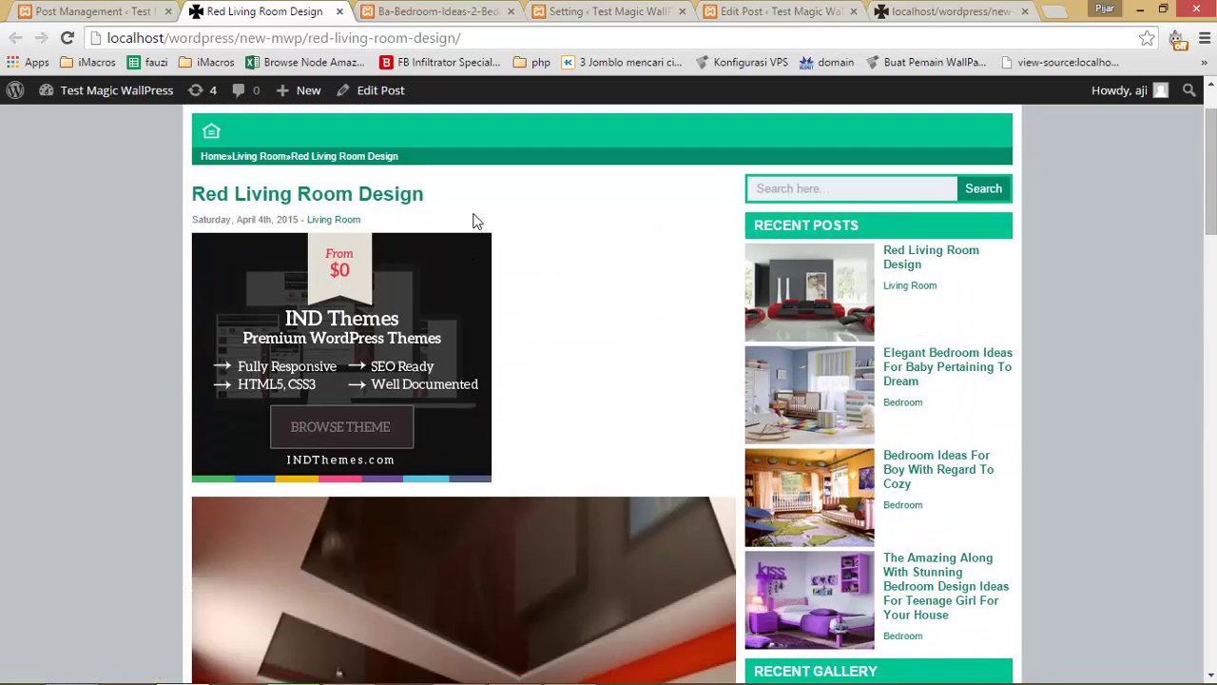
key(ctrl+shift+Tab)
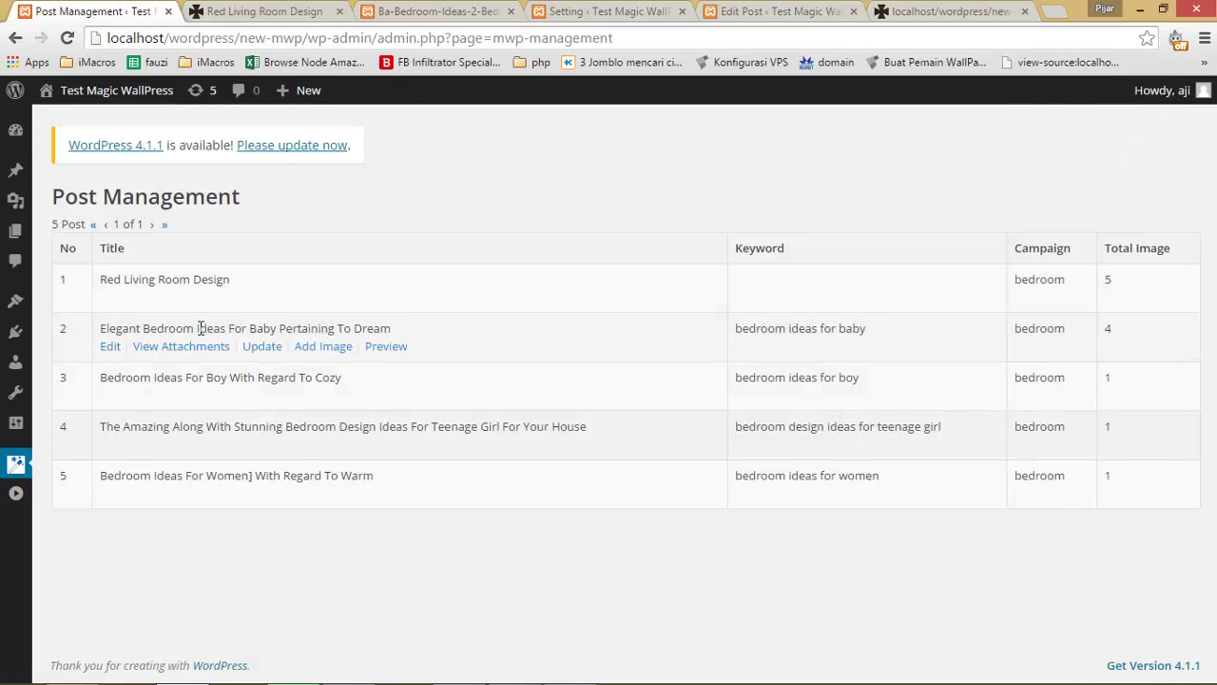